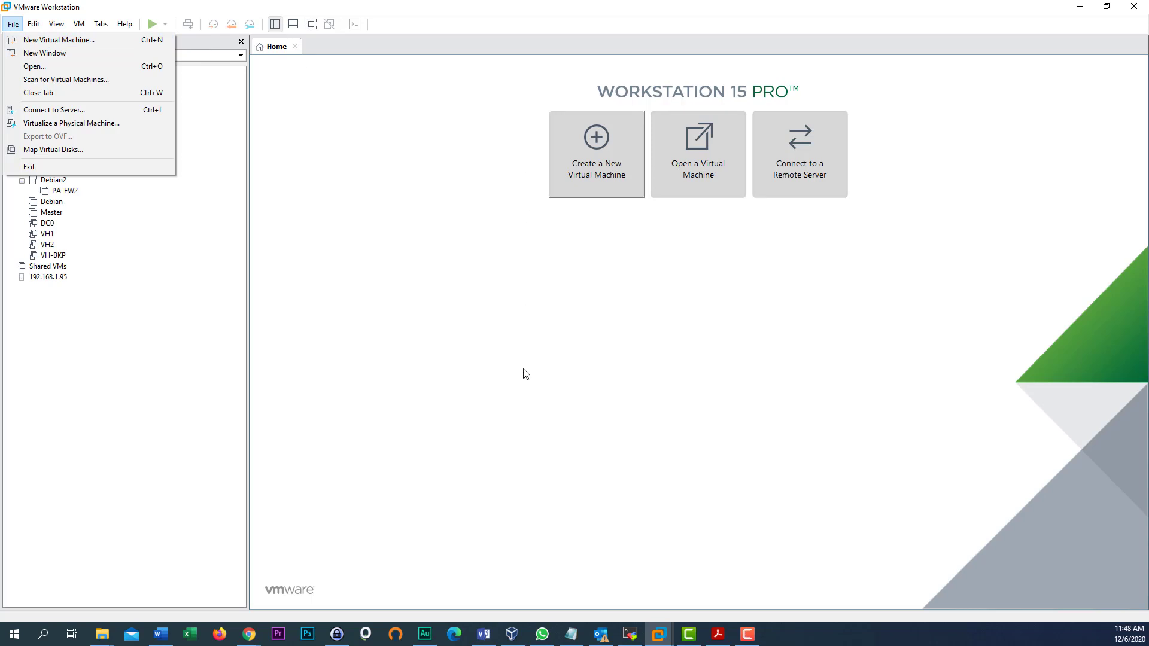
- Start creating a new virtual machine with the Typical (recommended) configuration
left_click(525, 370)
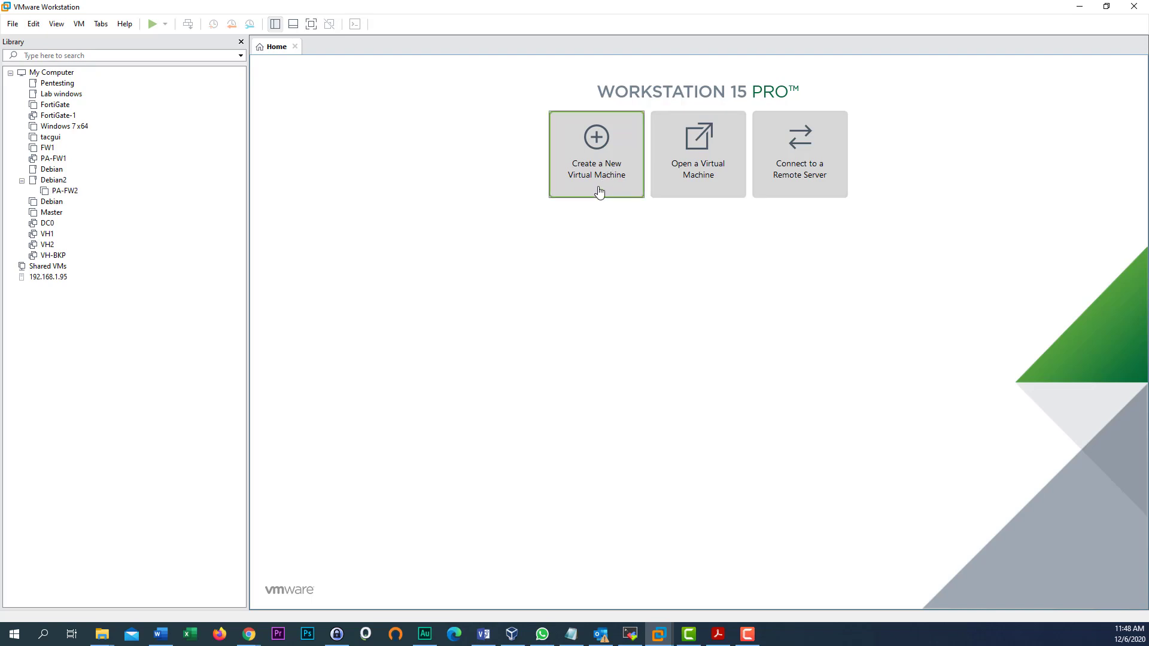
left_click(603, 158)
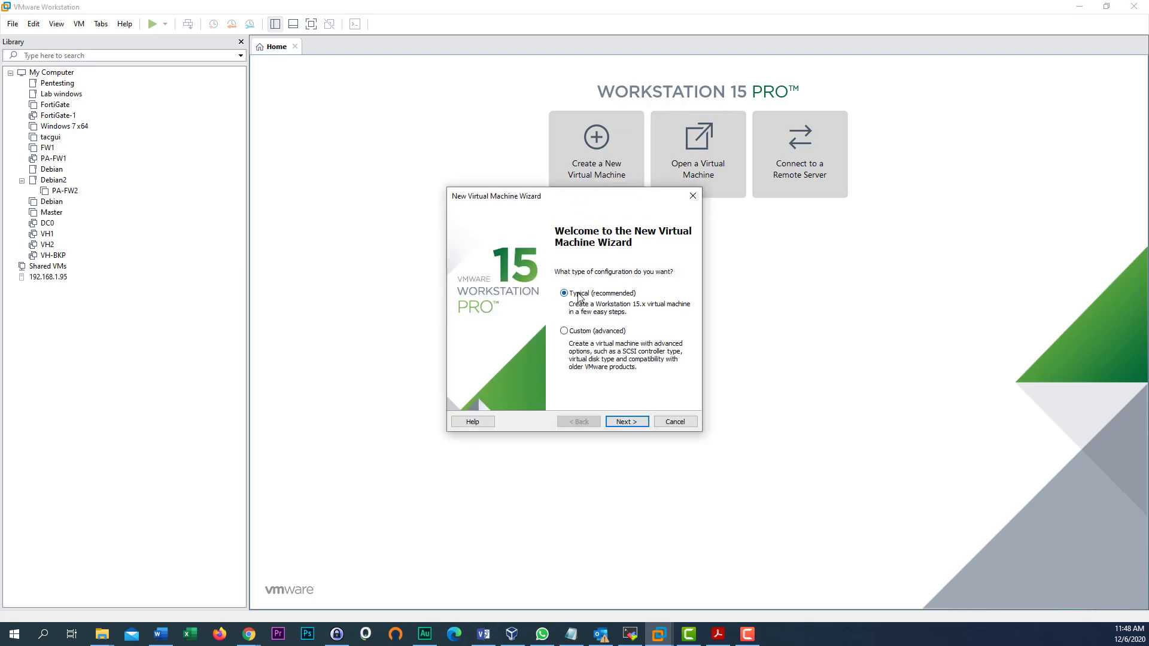
left_click_drag(589, 196, 502, 169)
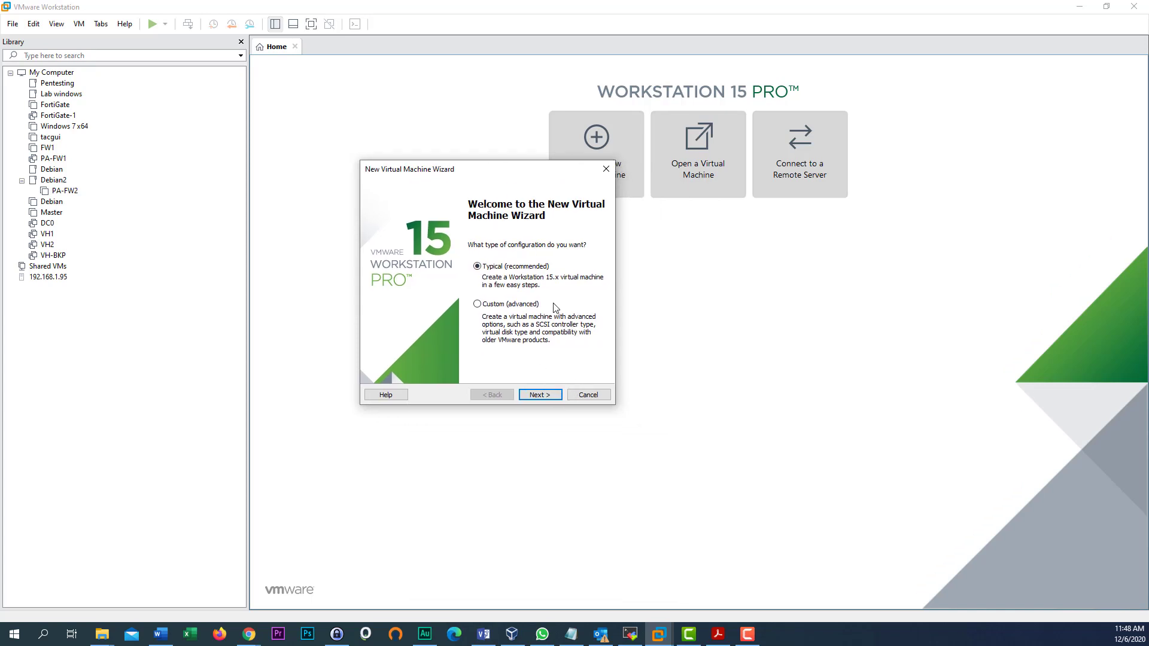
left_click(540, 395)
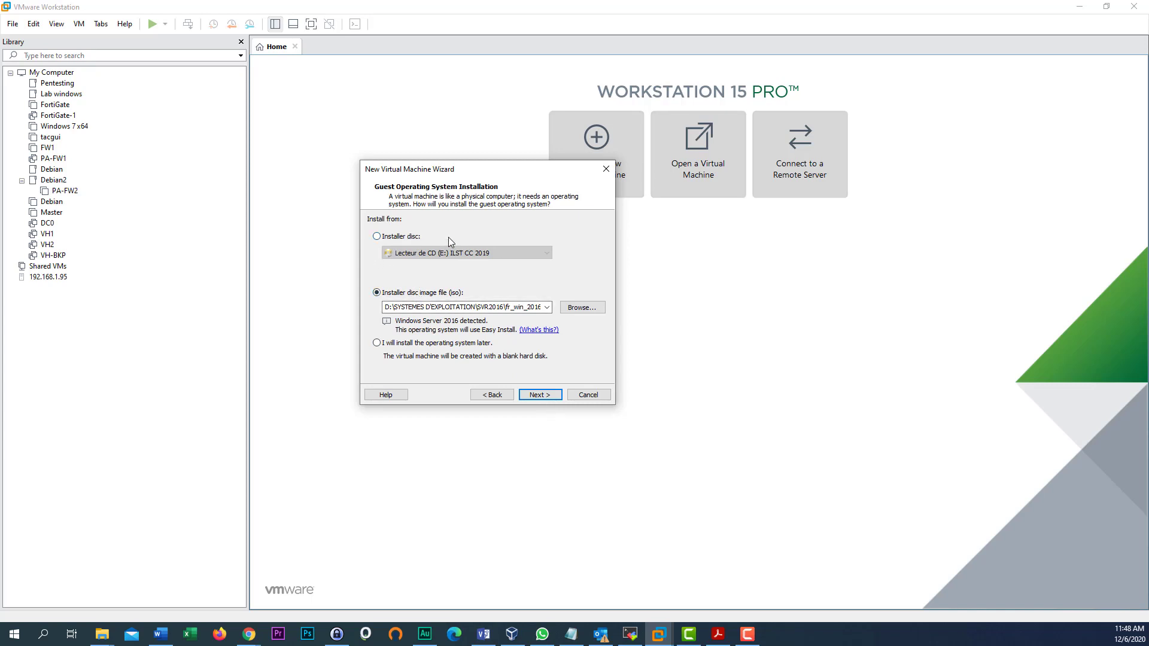
left_click(401, 238)
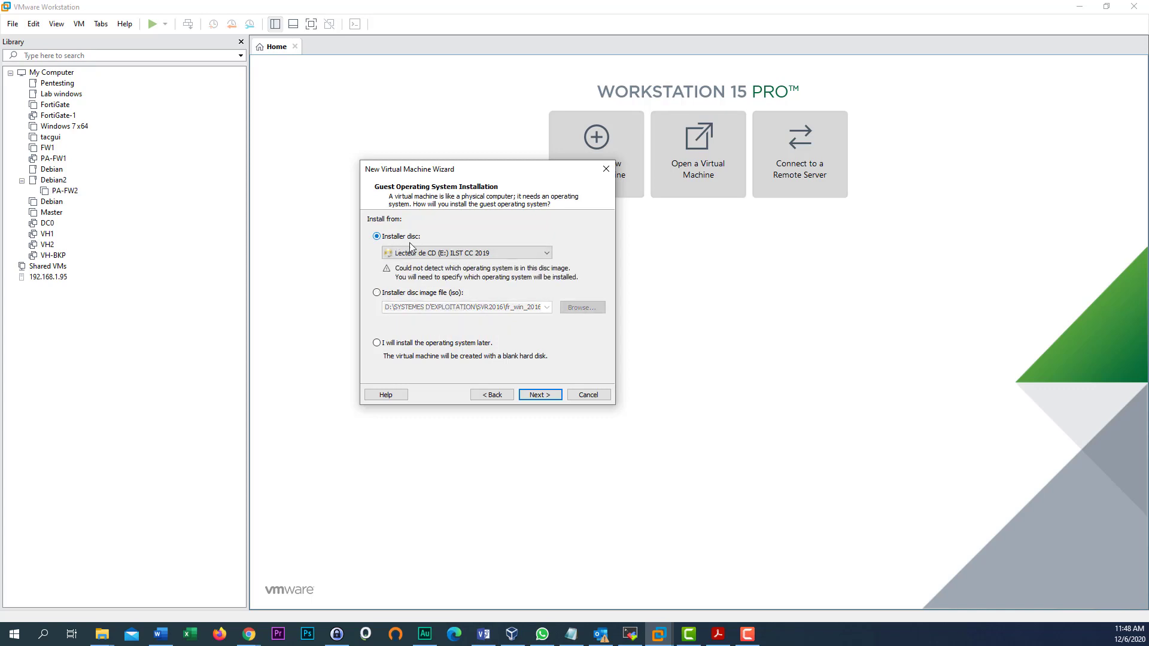
left_click(400, 294)
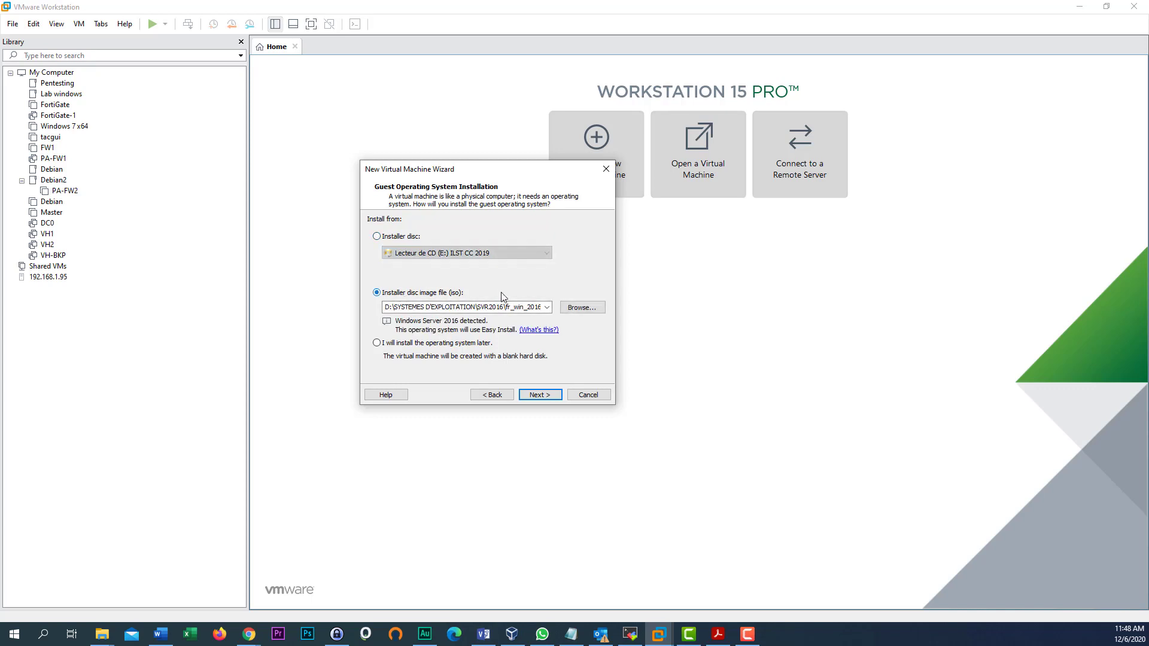
left_click(578, 312)
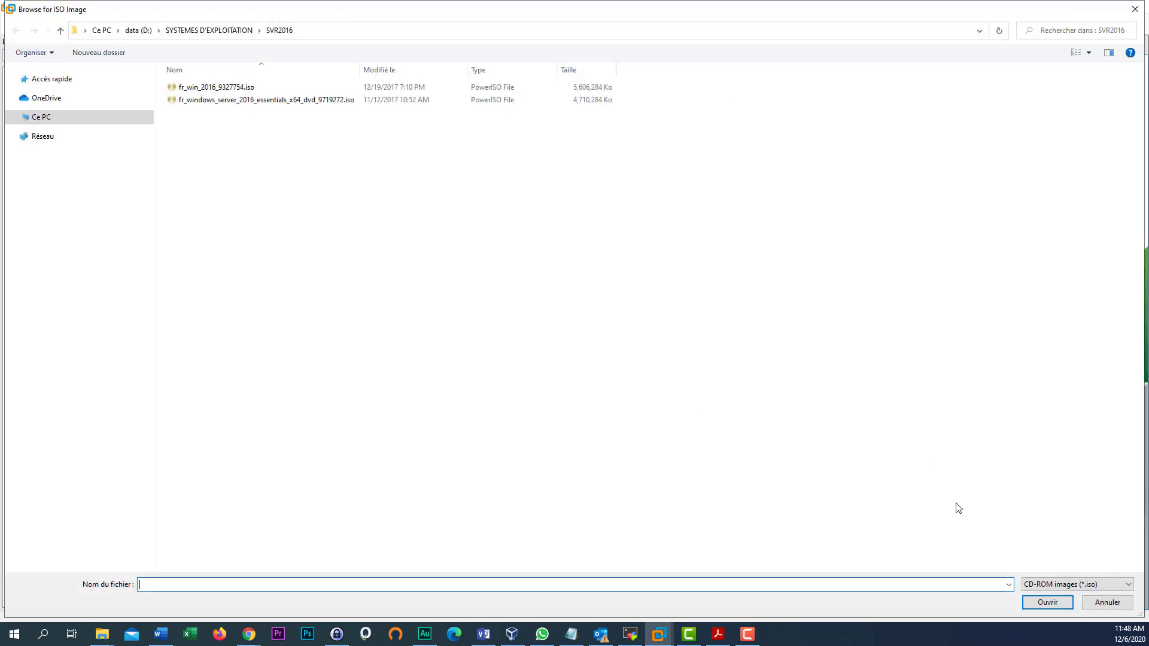
left_click(205, 100)
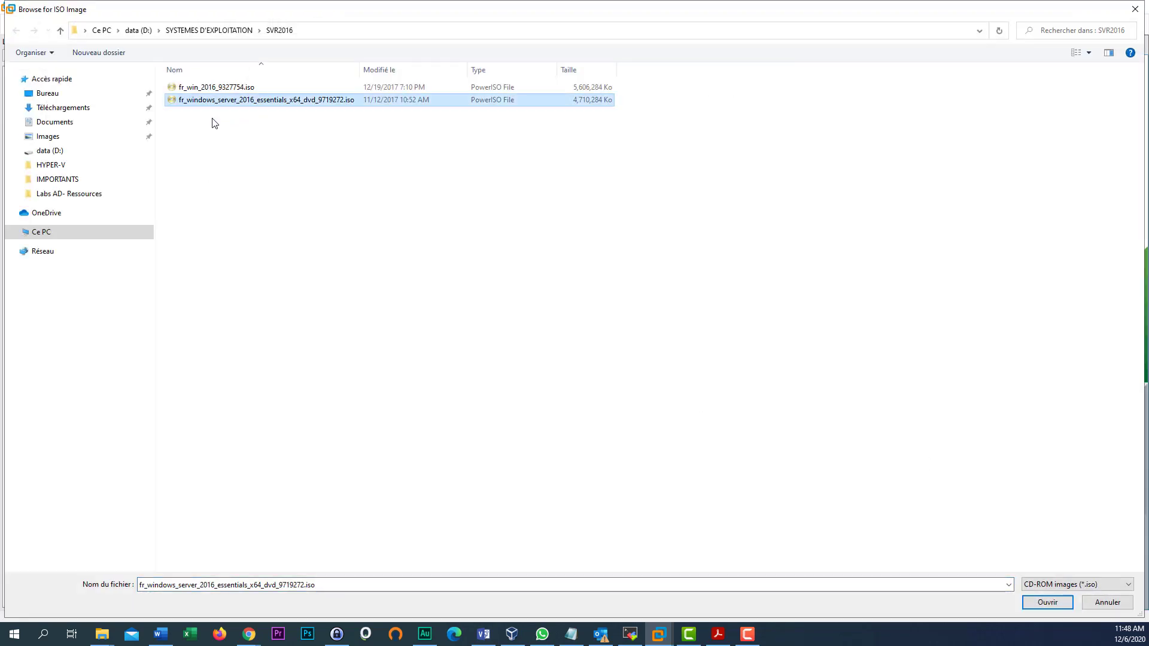
left_click(1117, 605)
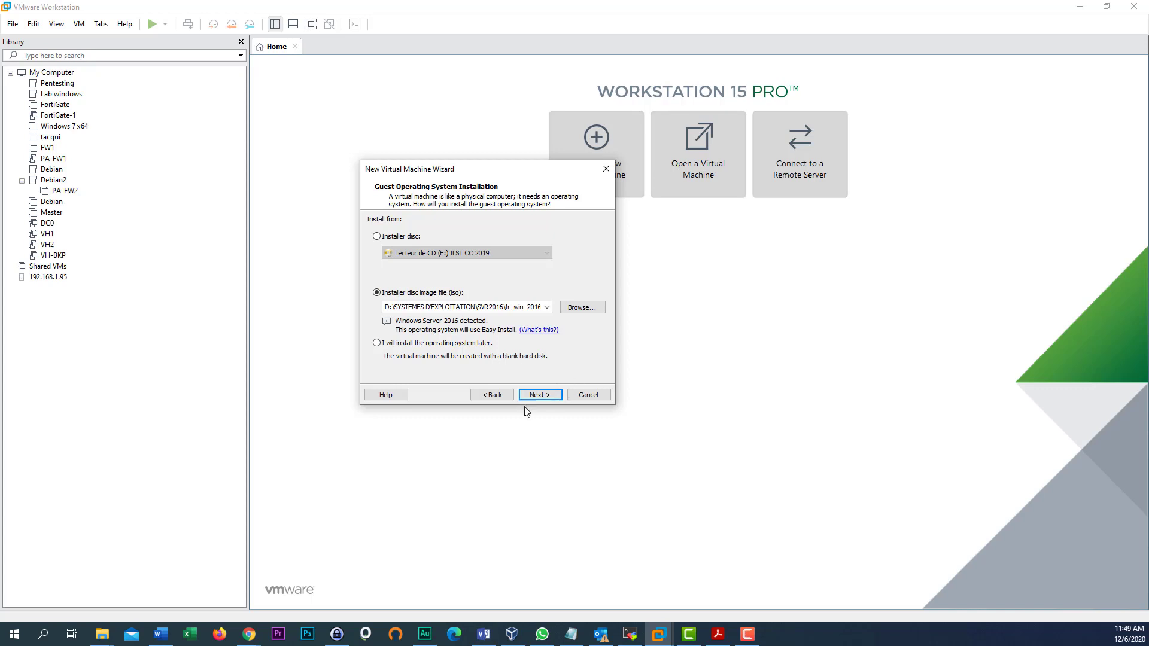
- Accept the Windows Server 2016 ISO as the installation source and choose Windows Server 2016 Standard as the version to install
left_click(540, 395)
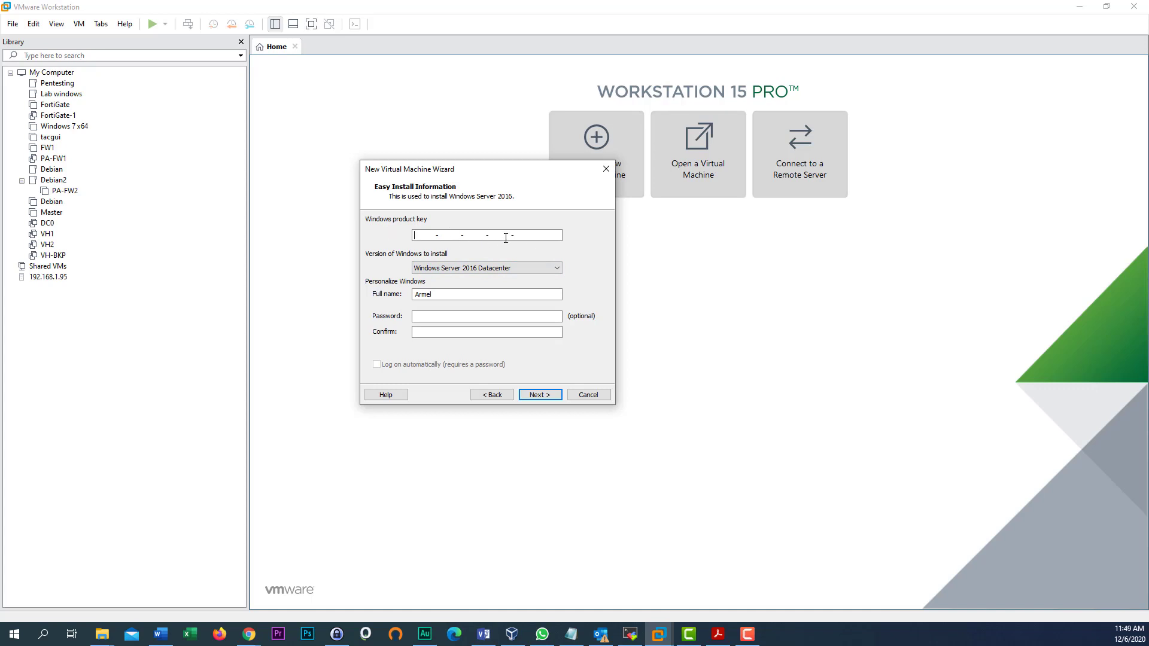
left_click(541, 271)
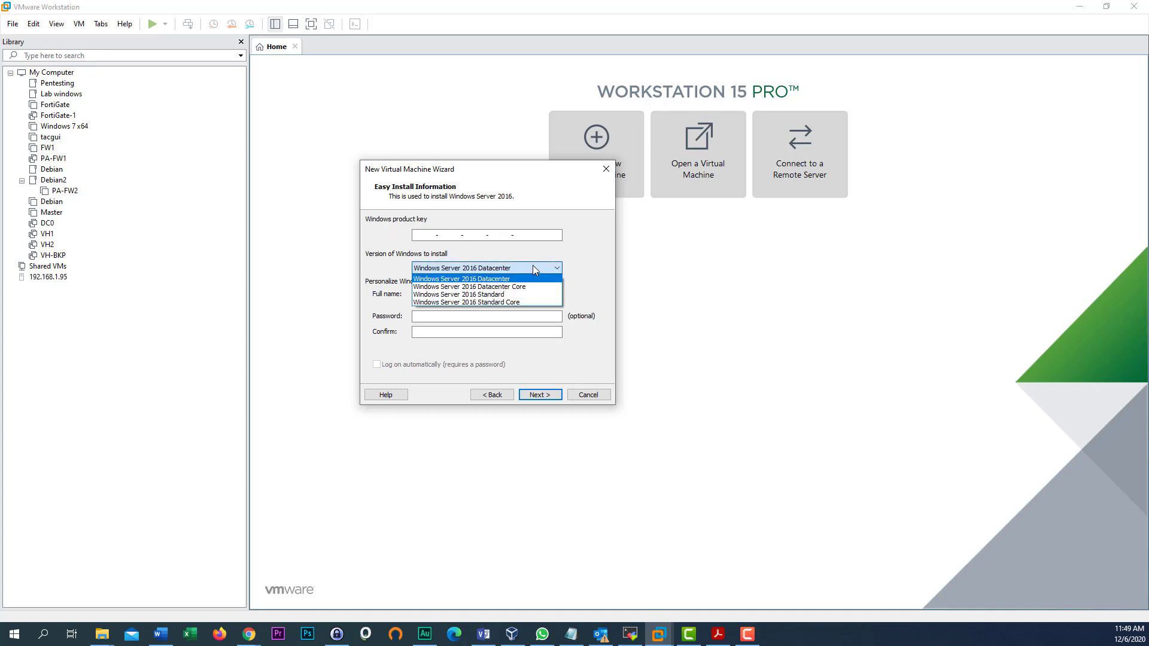
left_click(532, 266)
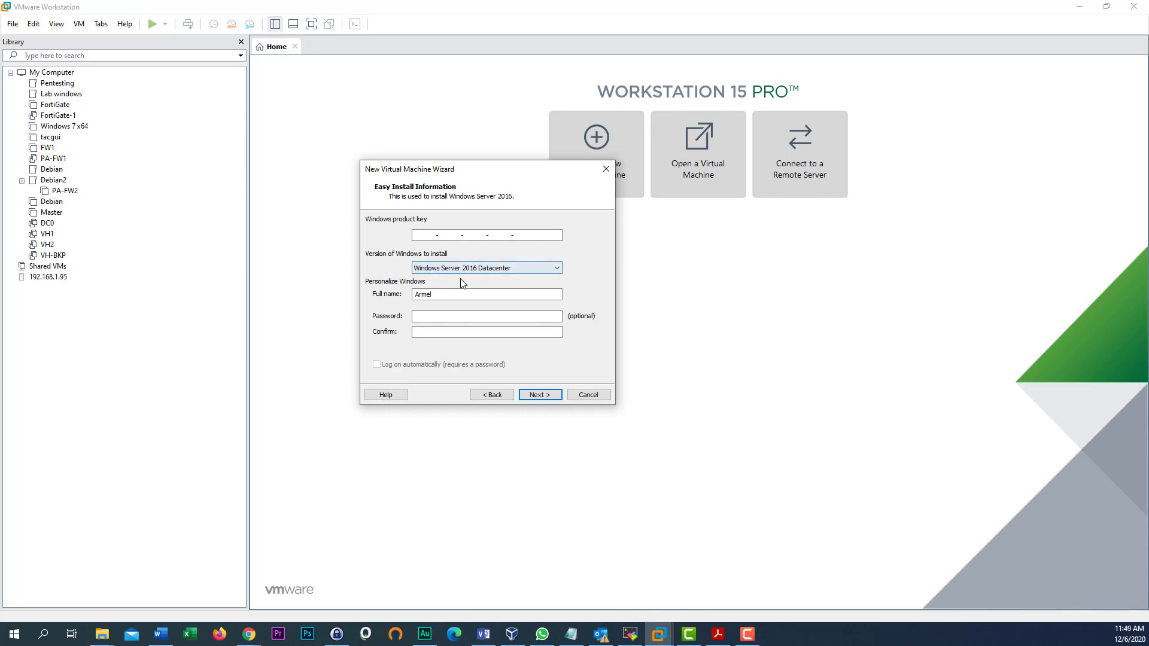
left_click(490, 396)
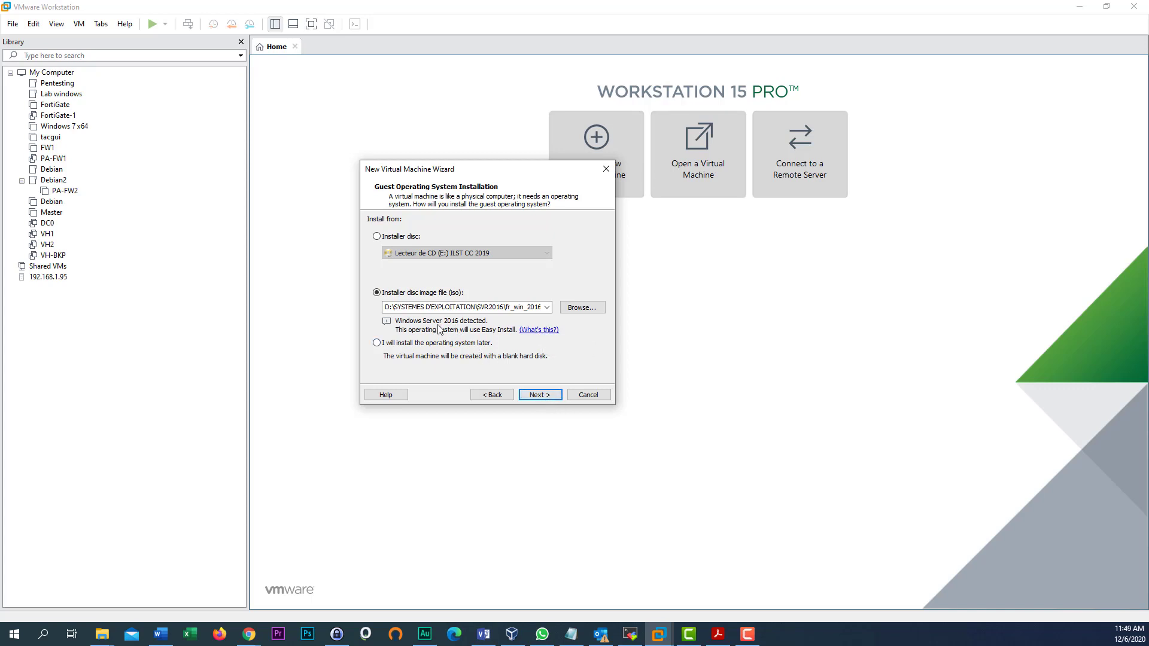
left_click(545, 397)
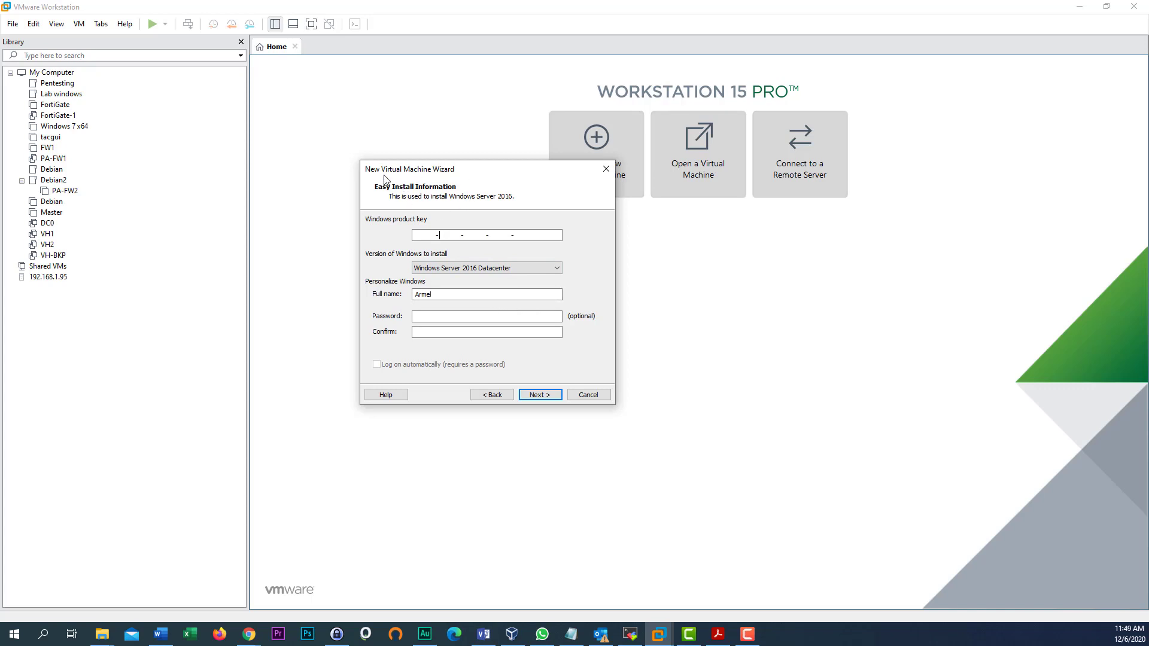
left_click_drag(390, 182, 428, 190)
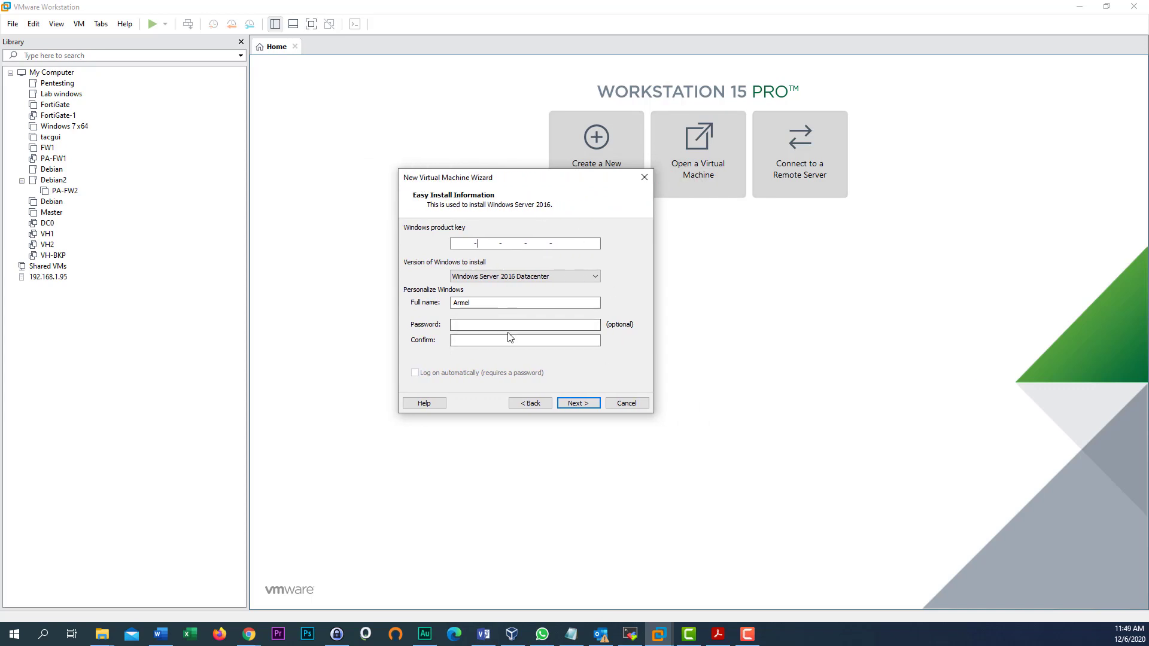
left_click(533, 278)
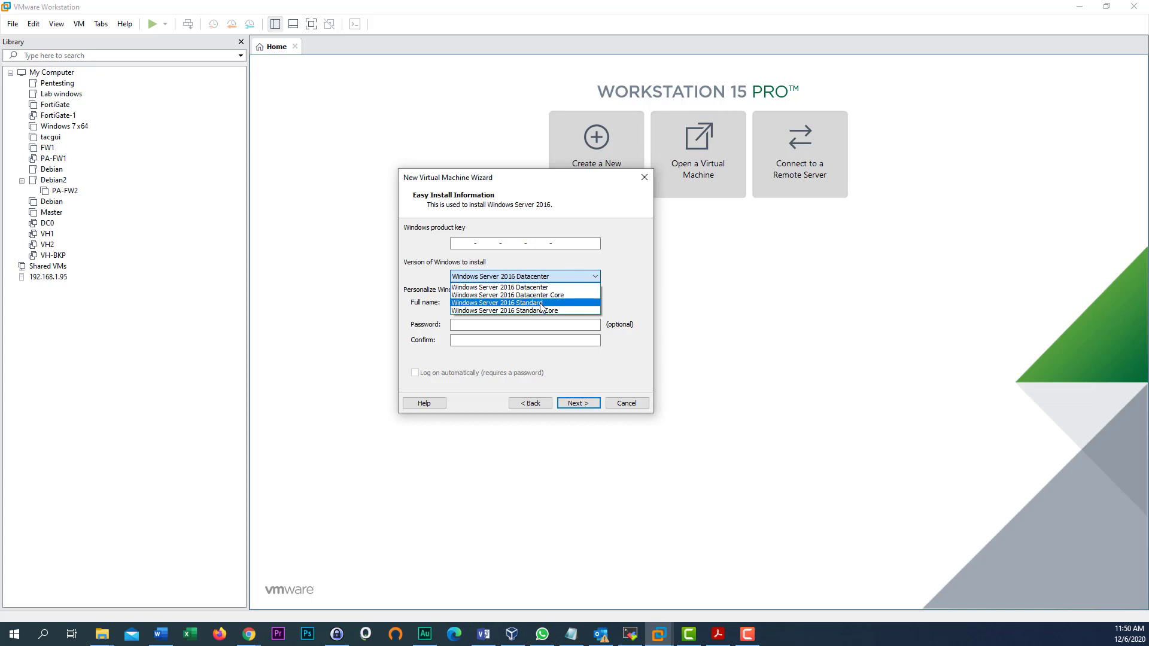
left_click(542, 303)
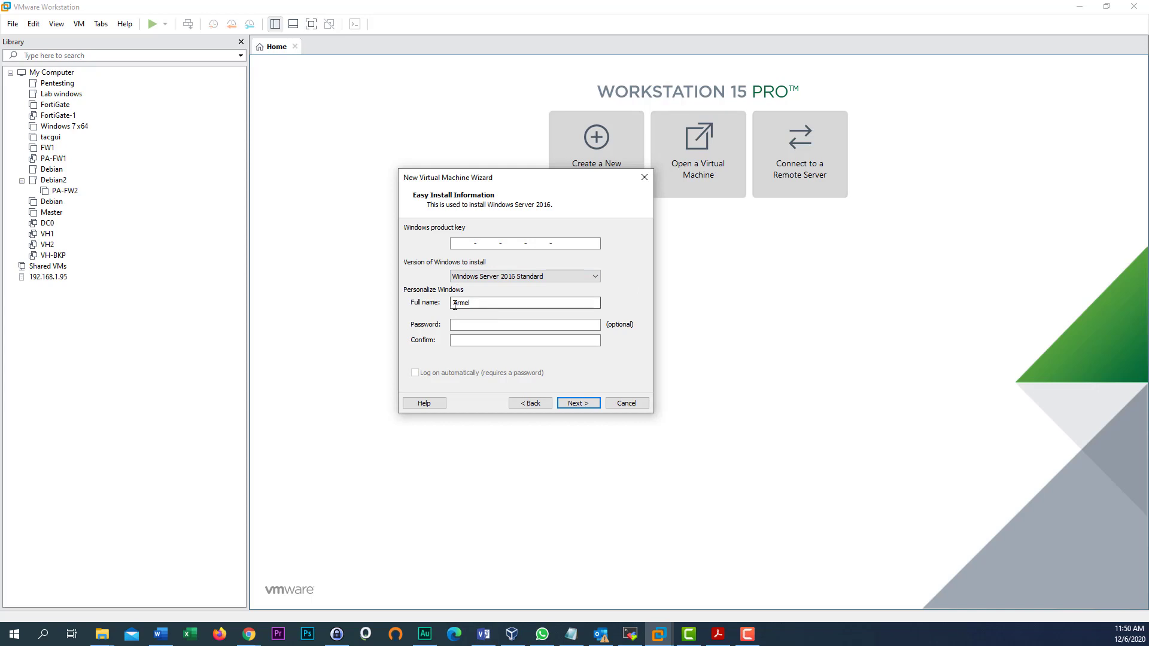
- Set the Windows full name to admin and continue without a password or product key
double_click(455, 303)
type("admin")
left_click_drag(478, 305, 430, 300)
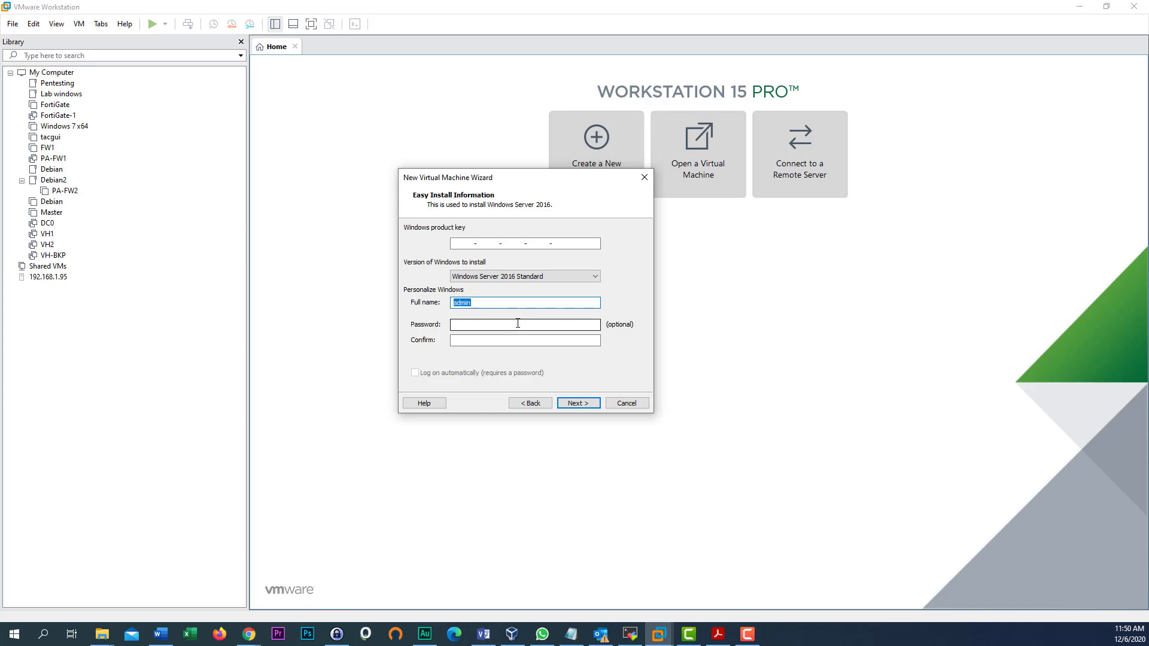
left_click(479, 324)
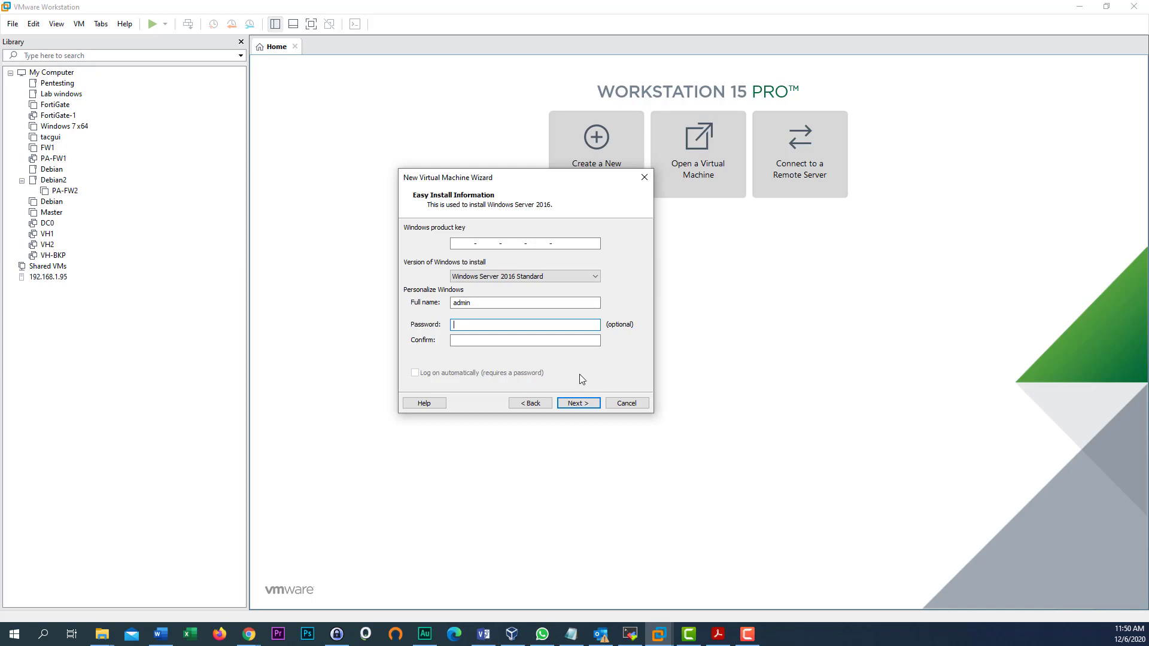
left_click(578, 403)
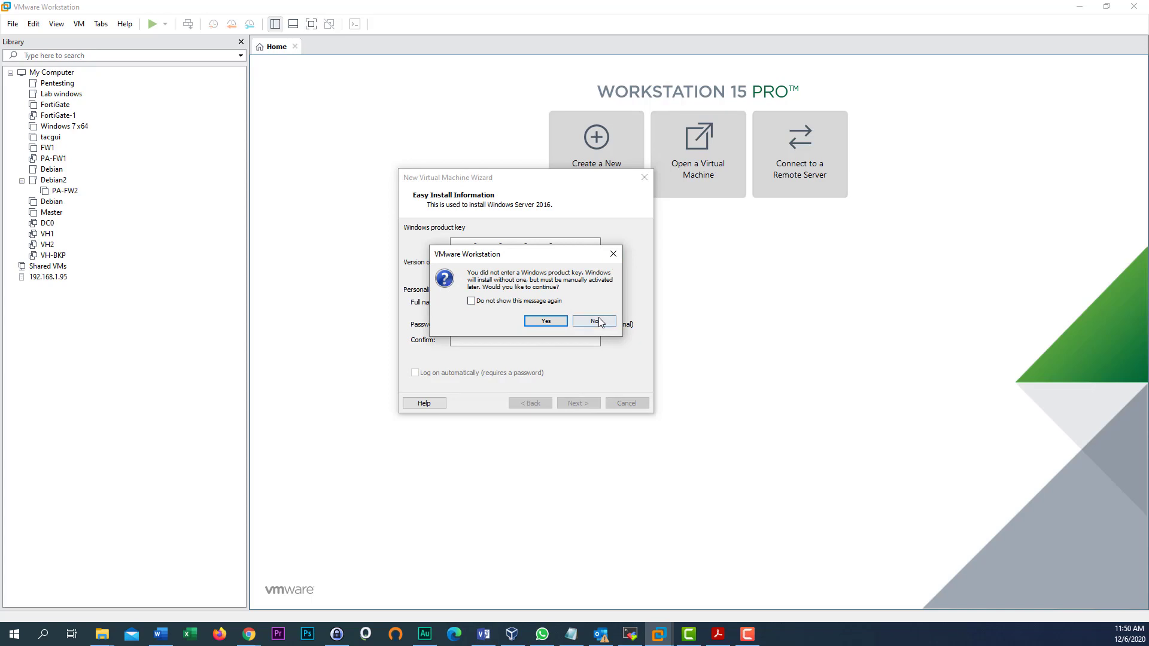
left_click(543, 321)
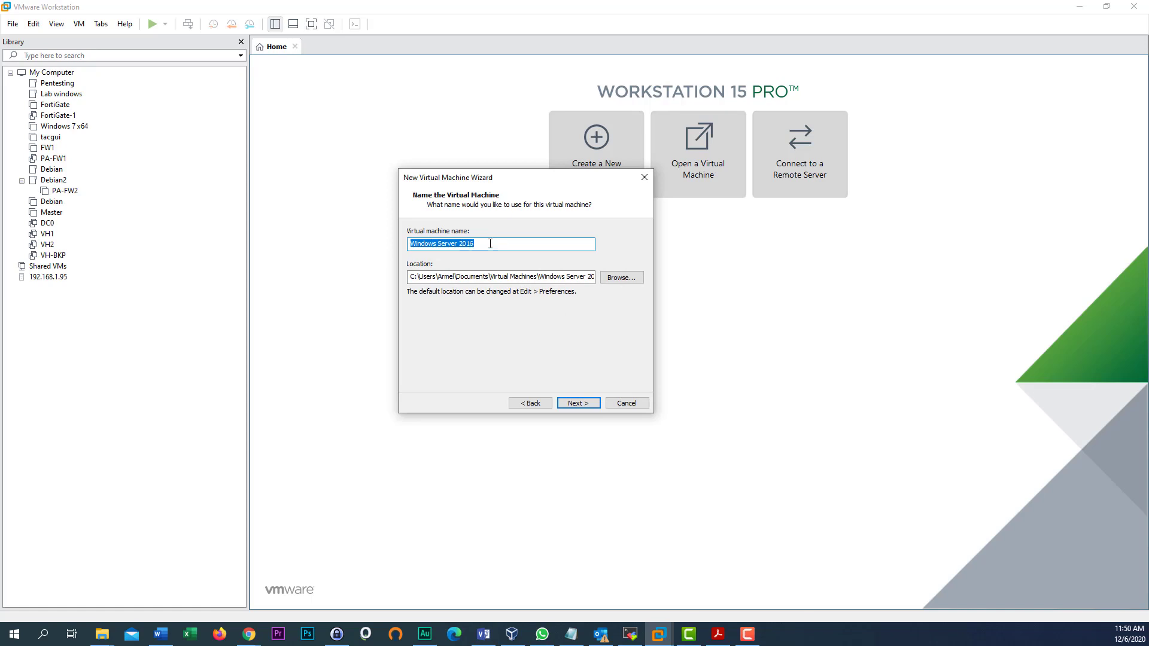
- Name the virtual machine Win_2016 and set its location to the data (D:) drive
left_click_drag(490, 244, 428, 245)
key("BackSpace")
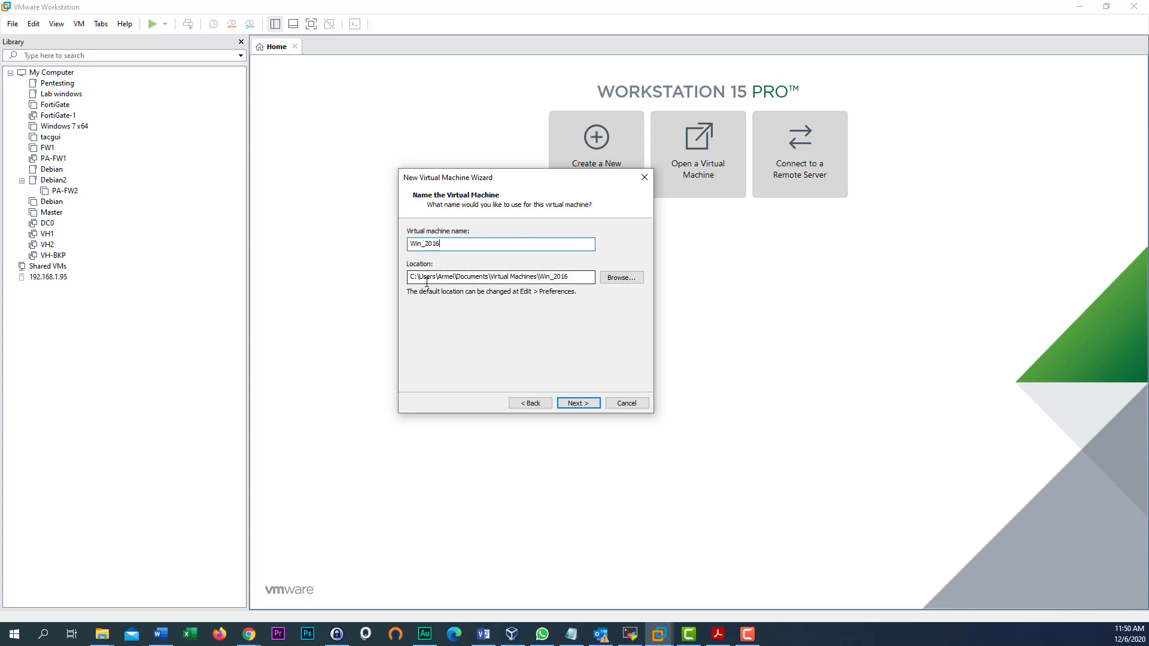
left_click(620, 277)
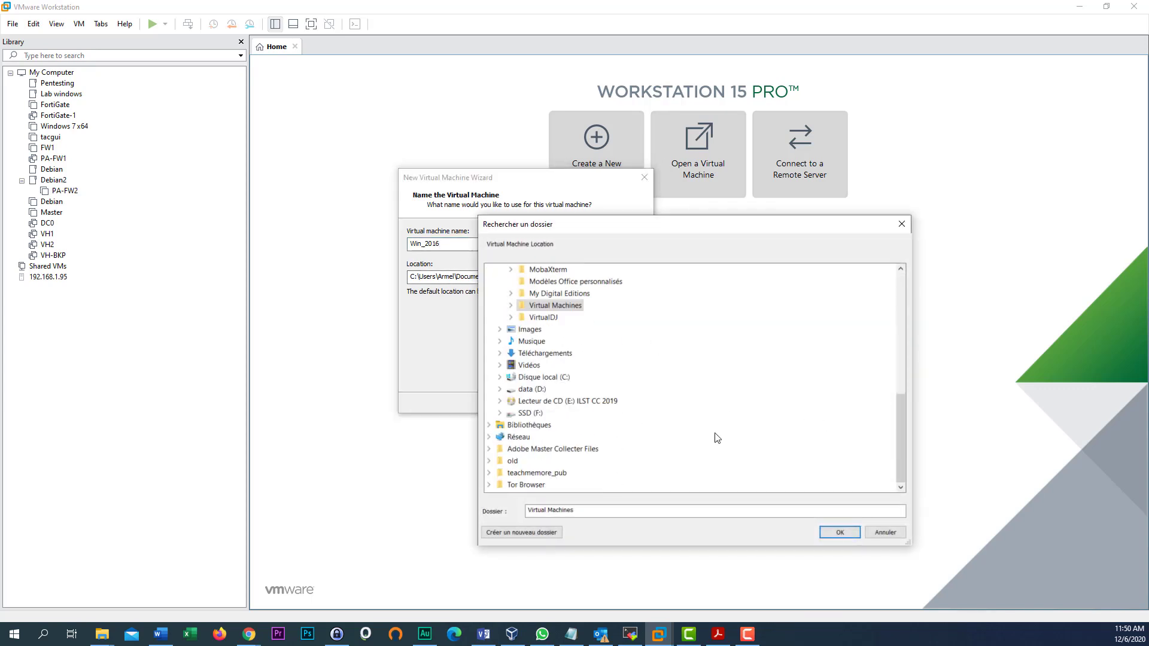
left_click(542, 390)
left_click(840, 532)
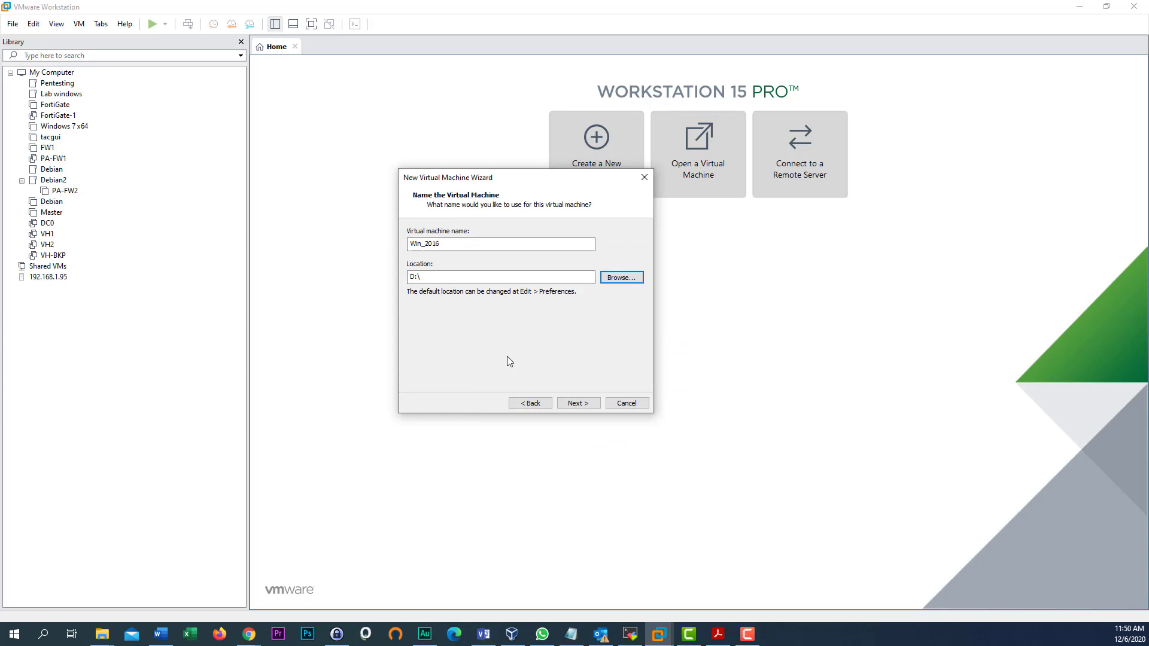
left_click(578, 403)
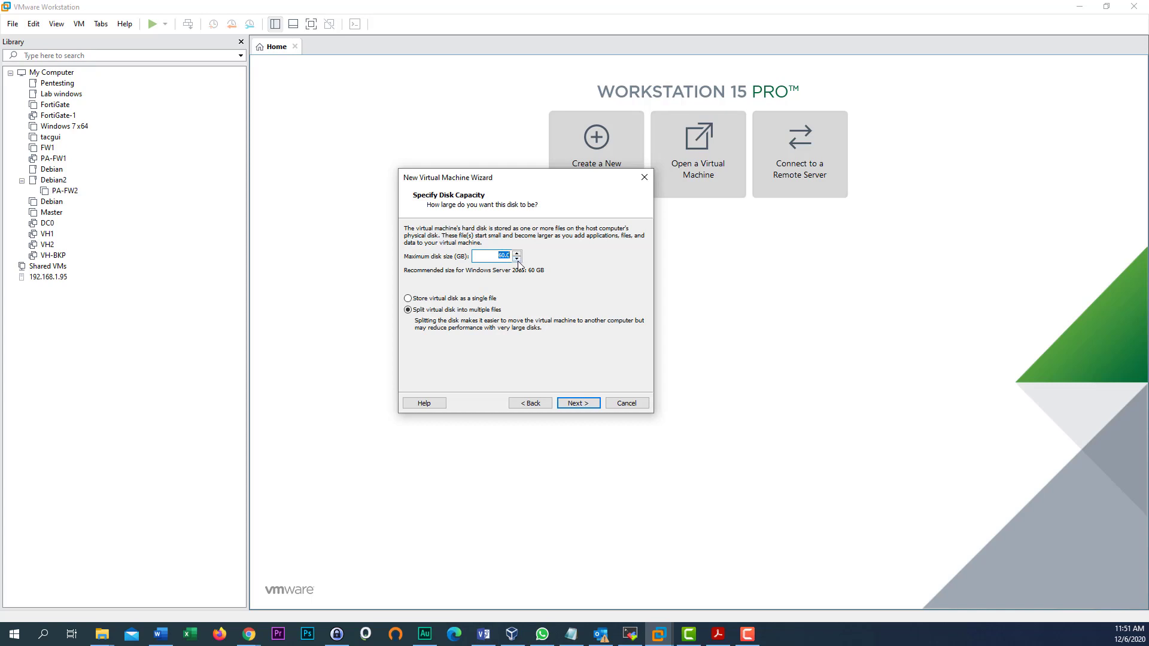
- Accept the 60 GB disk split into multiple files and finish creating the virtual machine
left_click(583, 403)
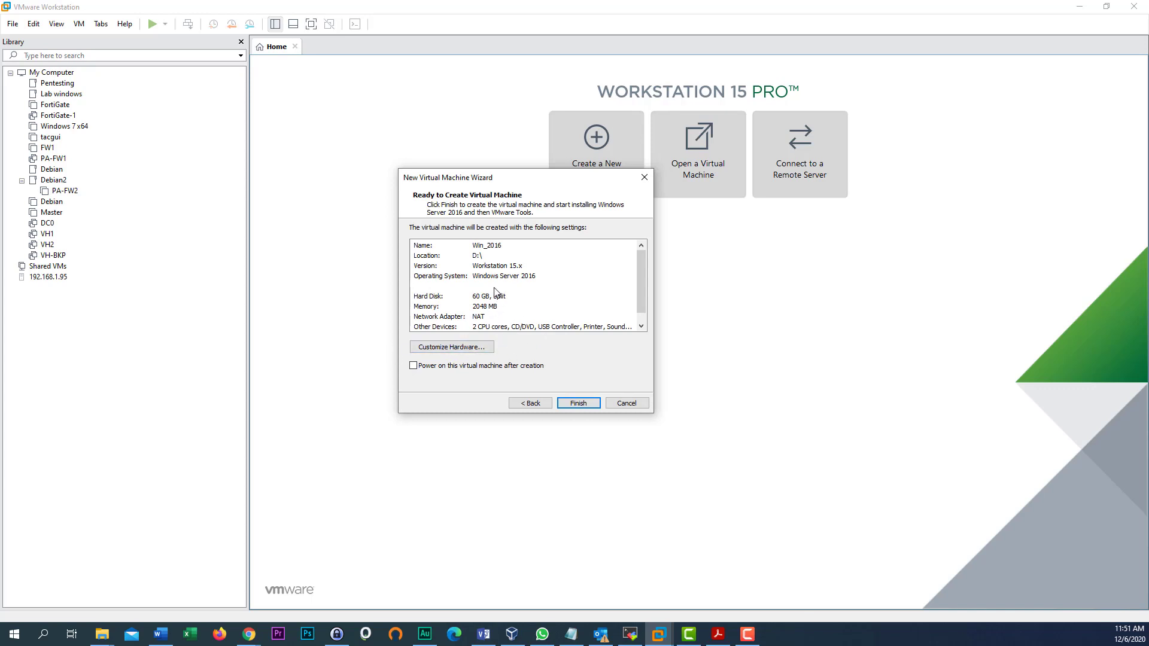
scroll(511, 298, "down", 1)
scroll(511, 298, "up", 1)
left_click(578, 403)
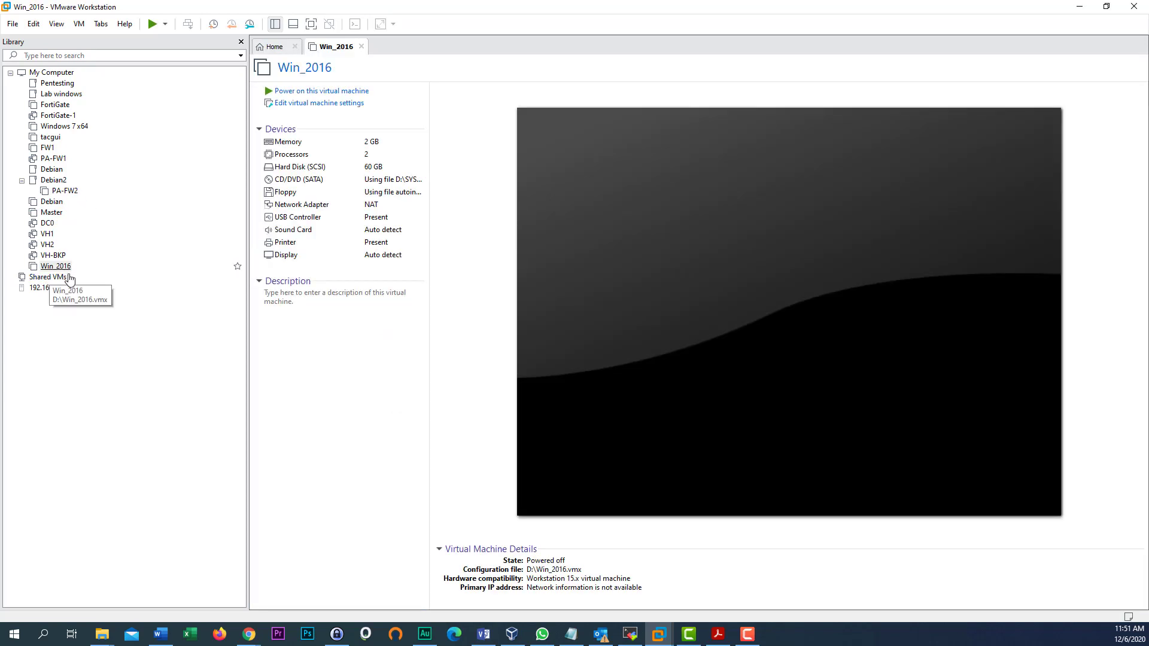
- Create a new folder named LAB WINDOWS SERVER in the virtual machine library
right_click(41, 299)
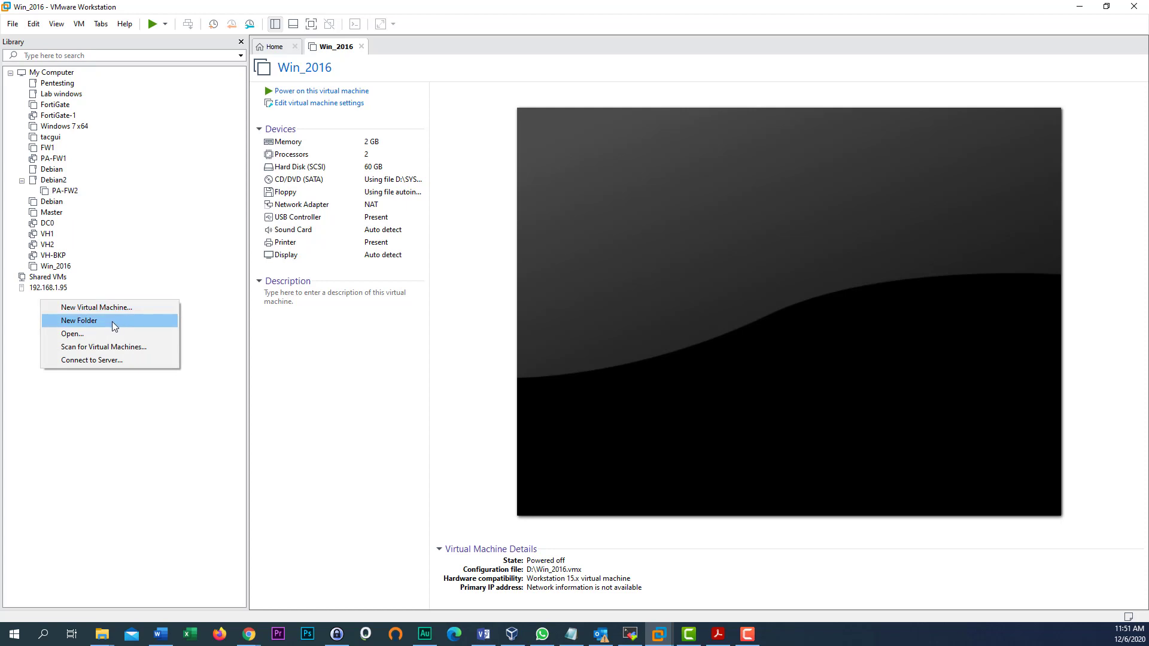
right_click(26, 306)
right_click(27, 305)
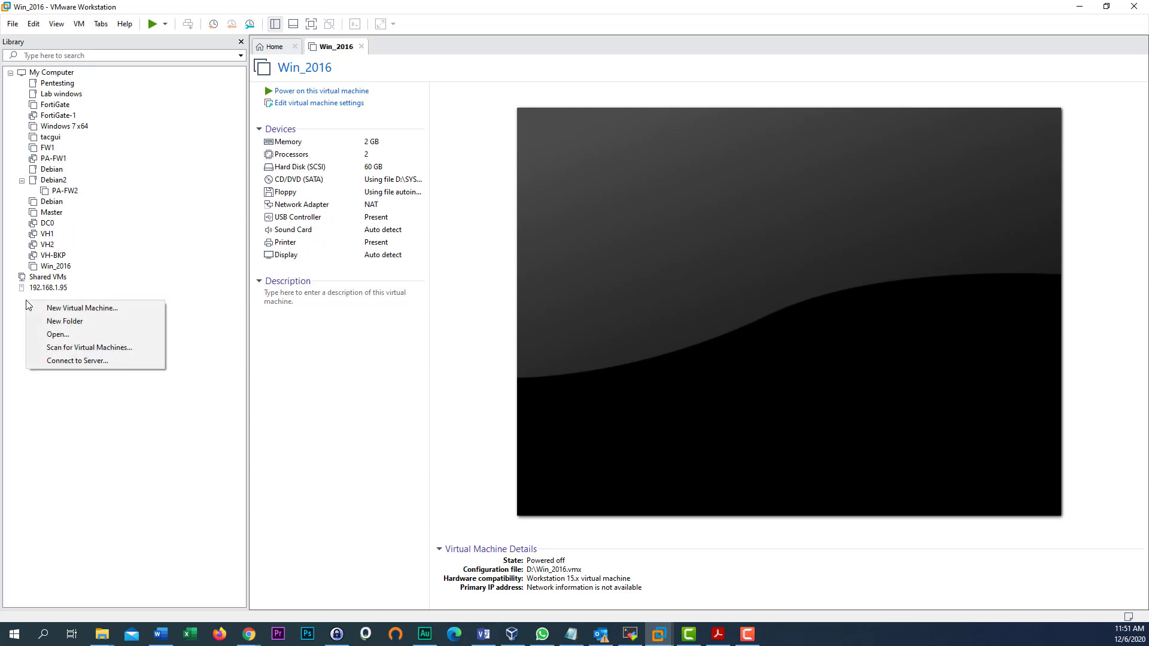
left_click(106, 323)
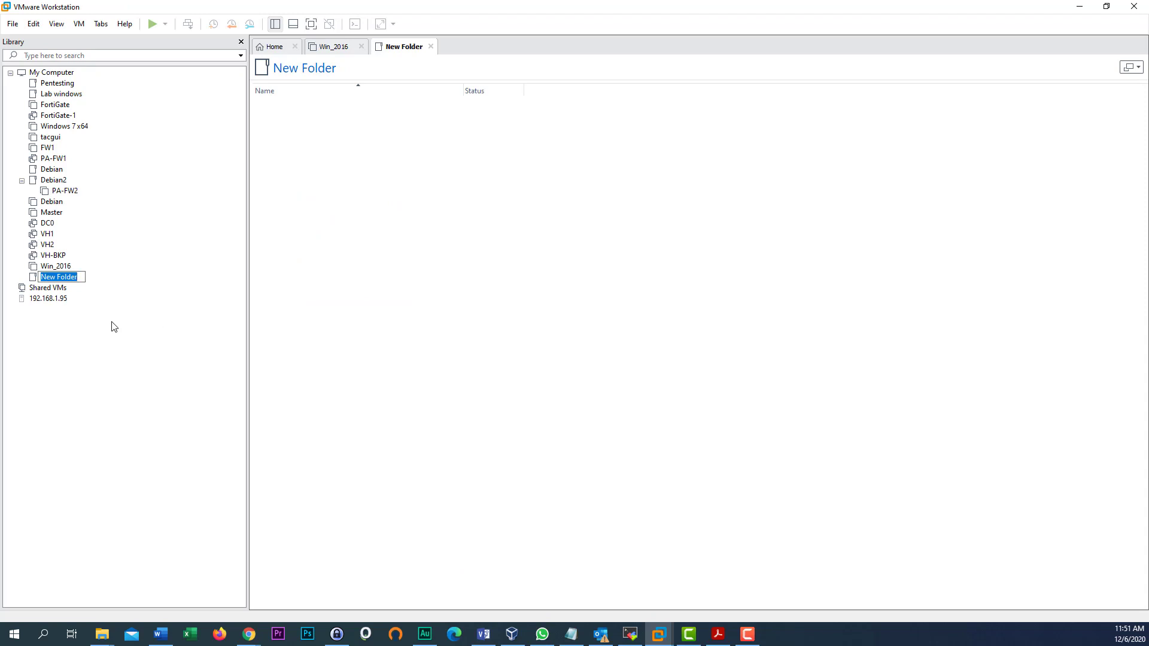
type("LAB WINDOWS S")
type("ERVER")
key("Return")
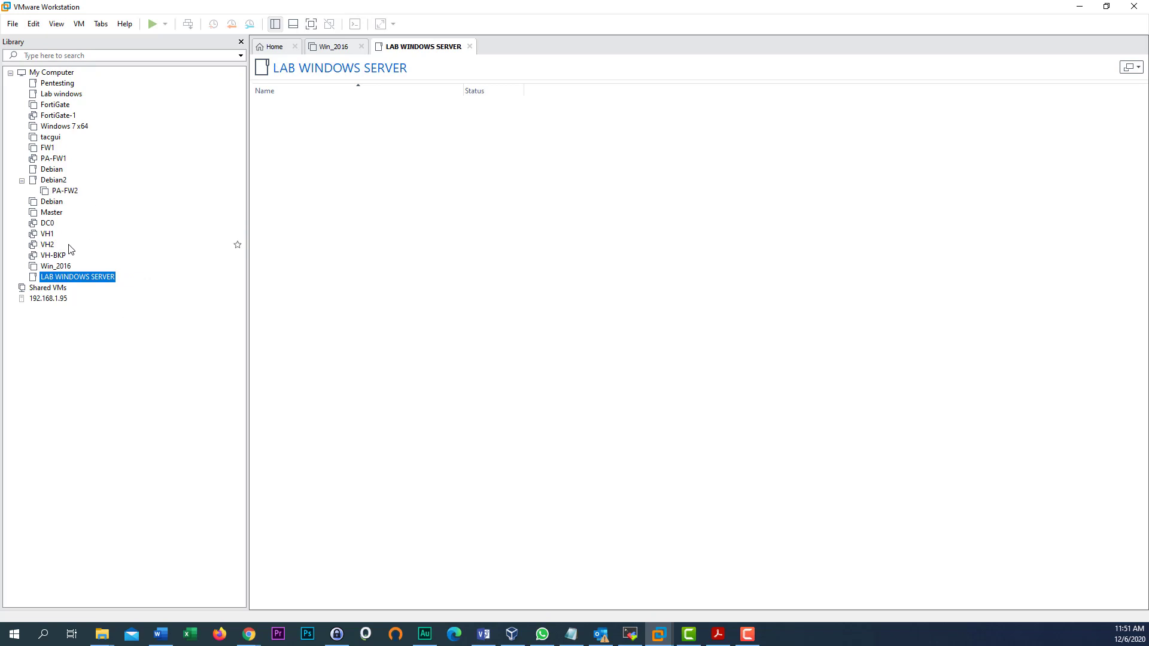
- Move the Win_2016 virtual machine into the LAB WINDOWS SERVER folder
left_click(62, 267)
left_click_drag(61, 267, 67, 278)
left_click(22, 267)
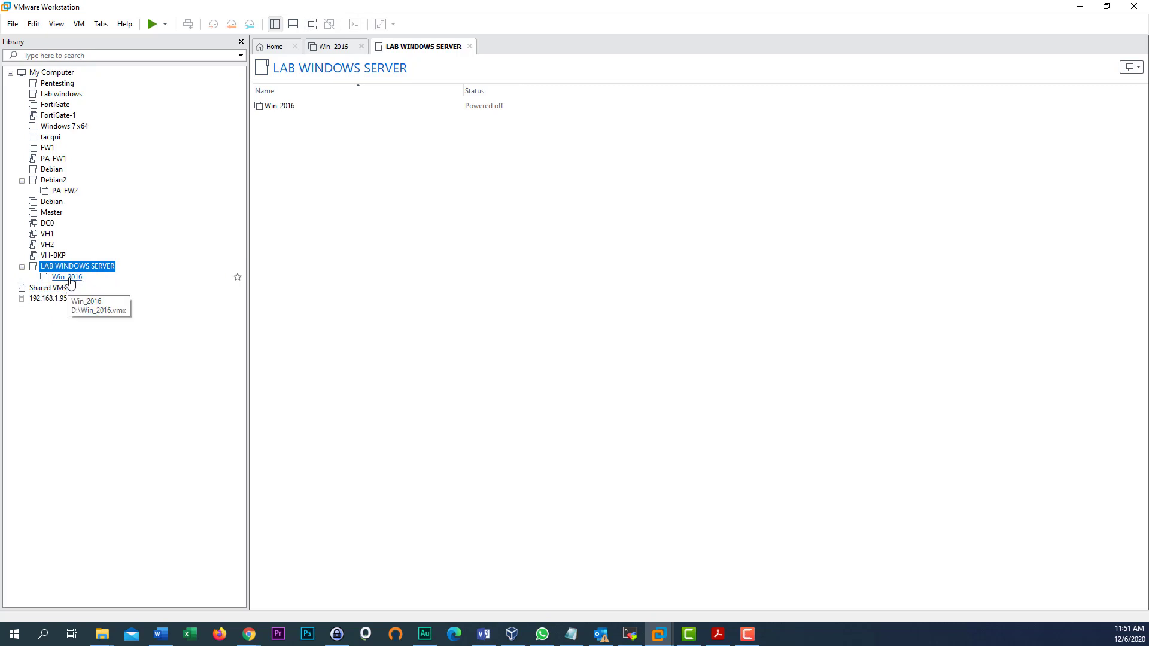
- Open the Win_2016 virtual machine inside the LAB WINDOWS SERVER folder to review its devices
left_click(67, 277)
left_click(100, 268)
left_click(96, 277)
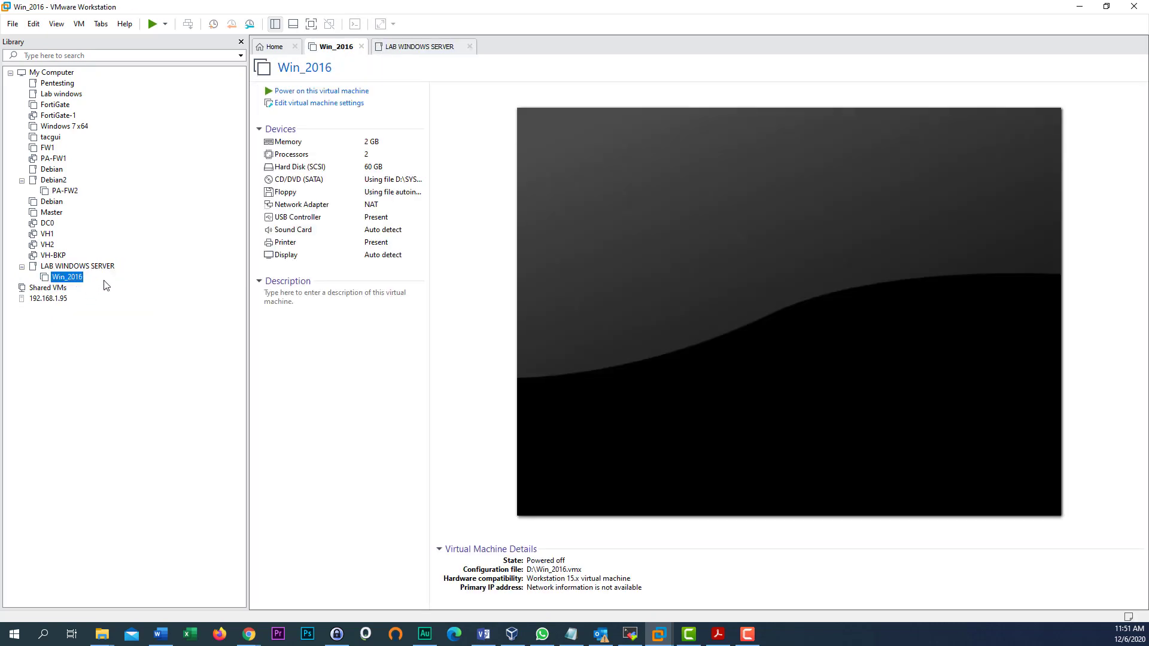
right_click(76, 323)
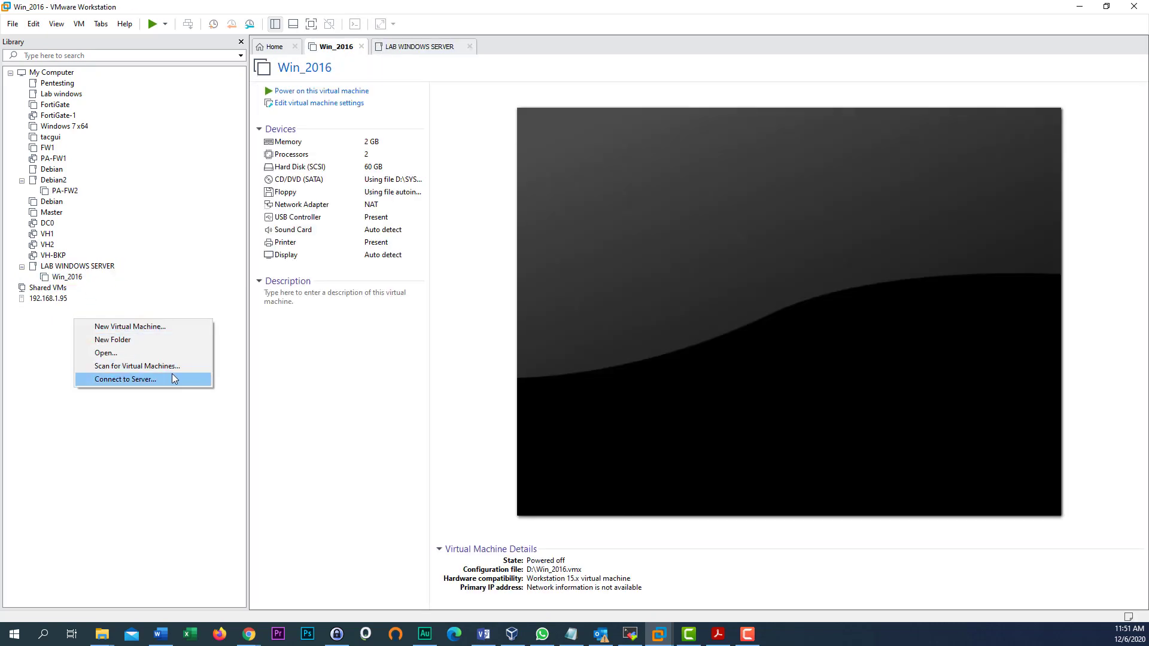
left_click(5, 367)
left_click(67, 277)
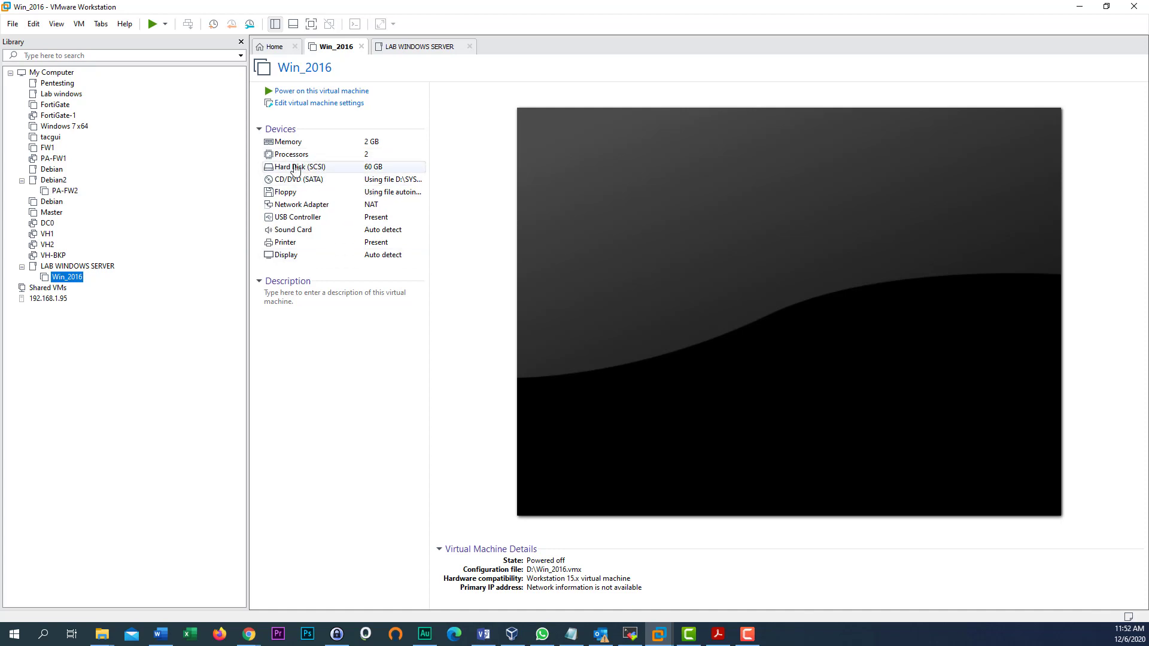
- Open the processor settings of Win_2016 and enable Virtualize Intel VT-x/EPT or AMD-V/RVI
left_click(297, 157)
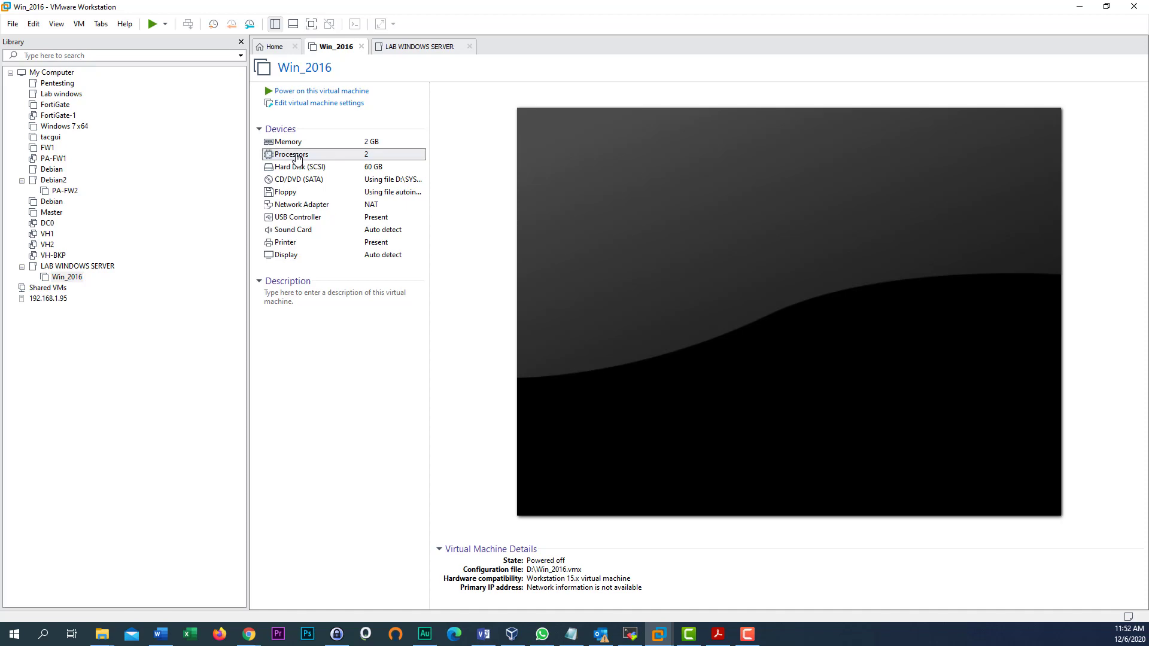
double_click(297, 157)
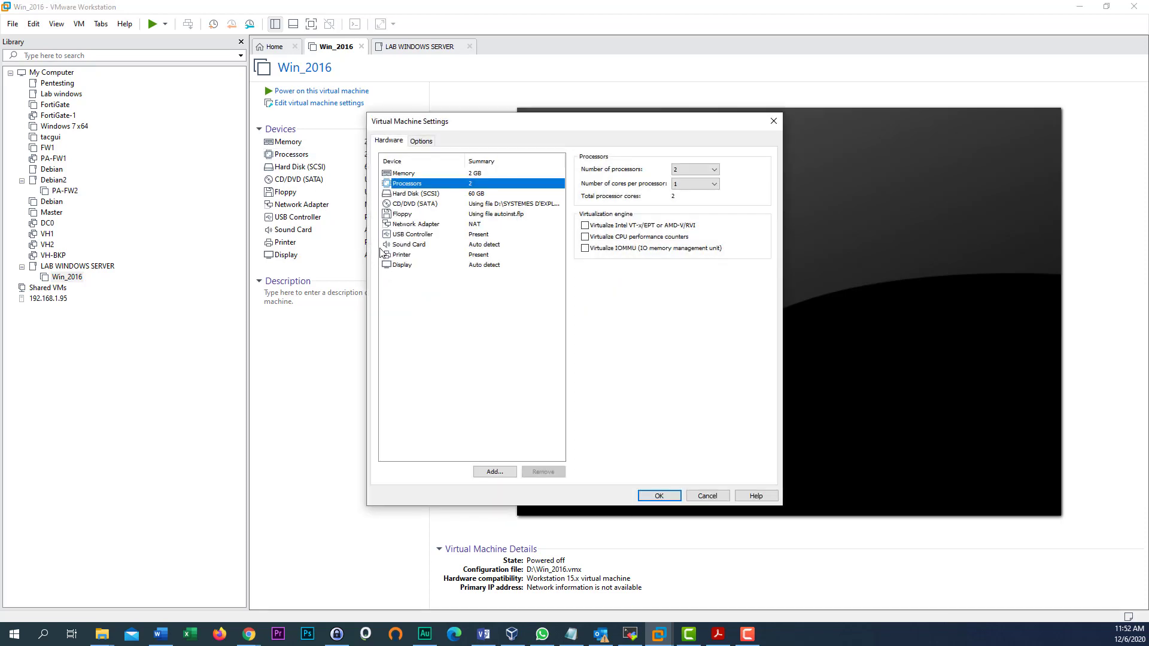
left_click_drag(456, 124, 344, 101)
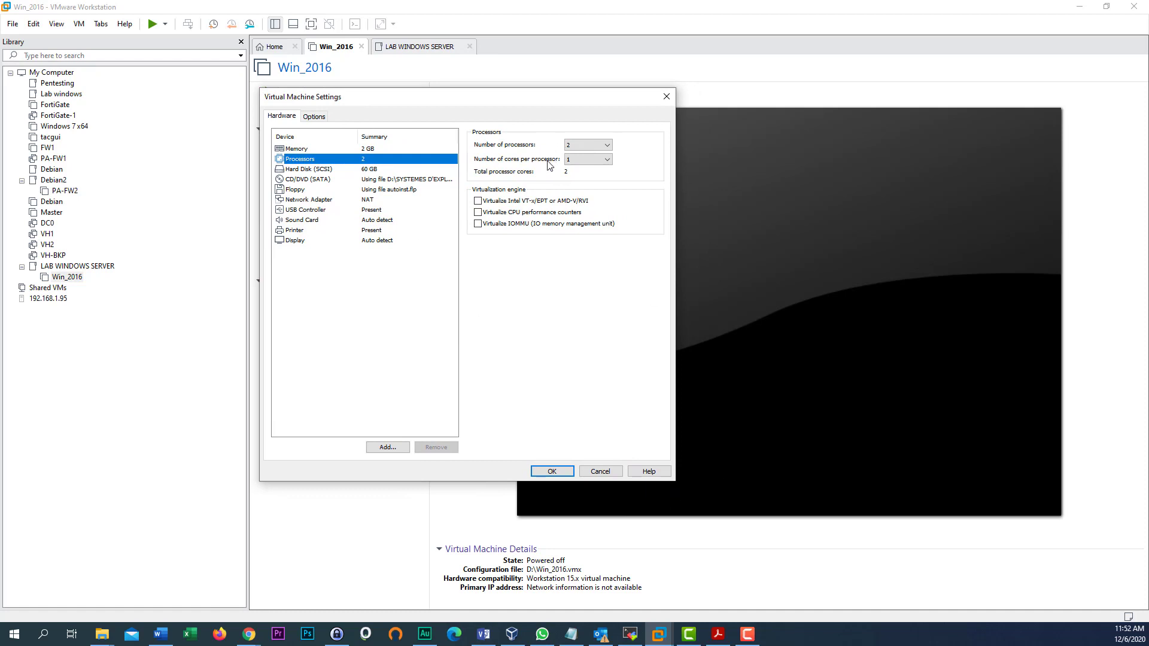
left_click(478, 202)
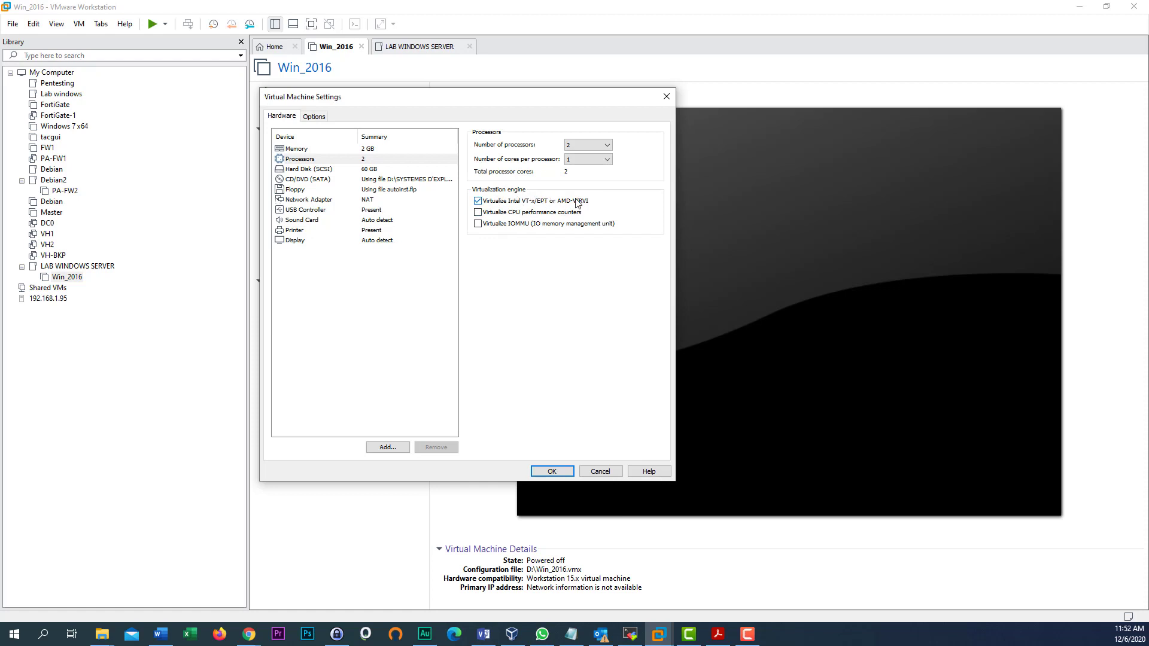
- Review the available options for the number of processors and the number of cores per processor
left_click(595, 145)
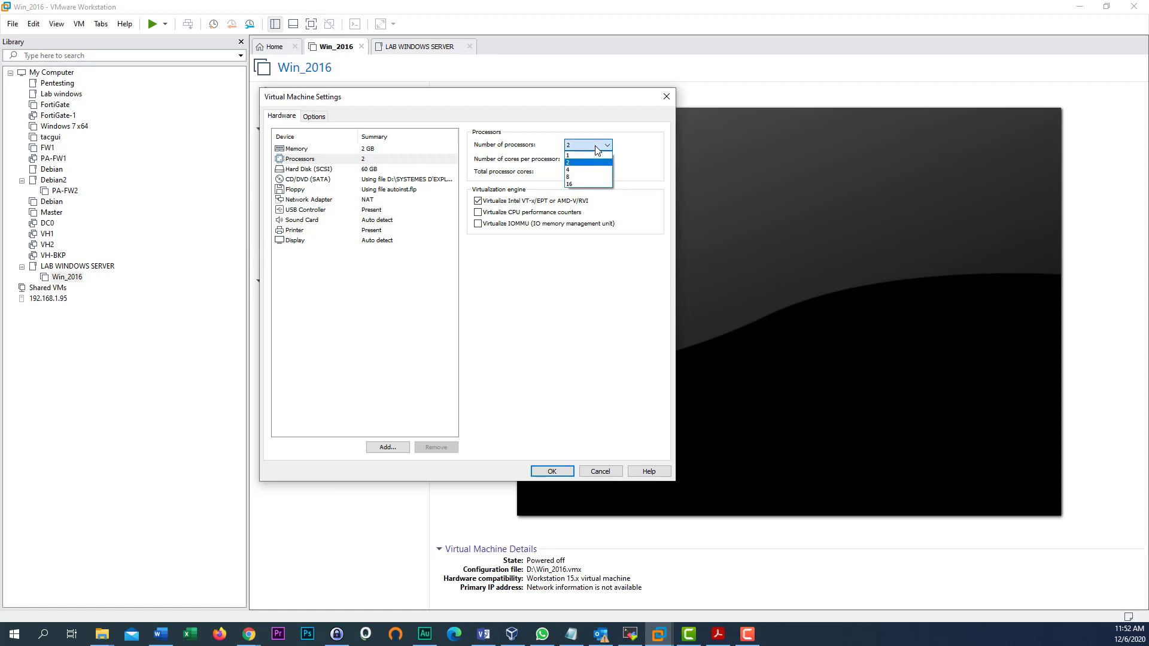
left_click(595, 146)
left_click(595, 145)
left_click(602, 159)
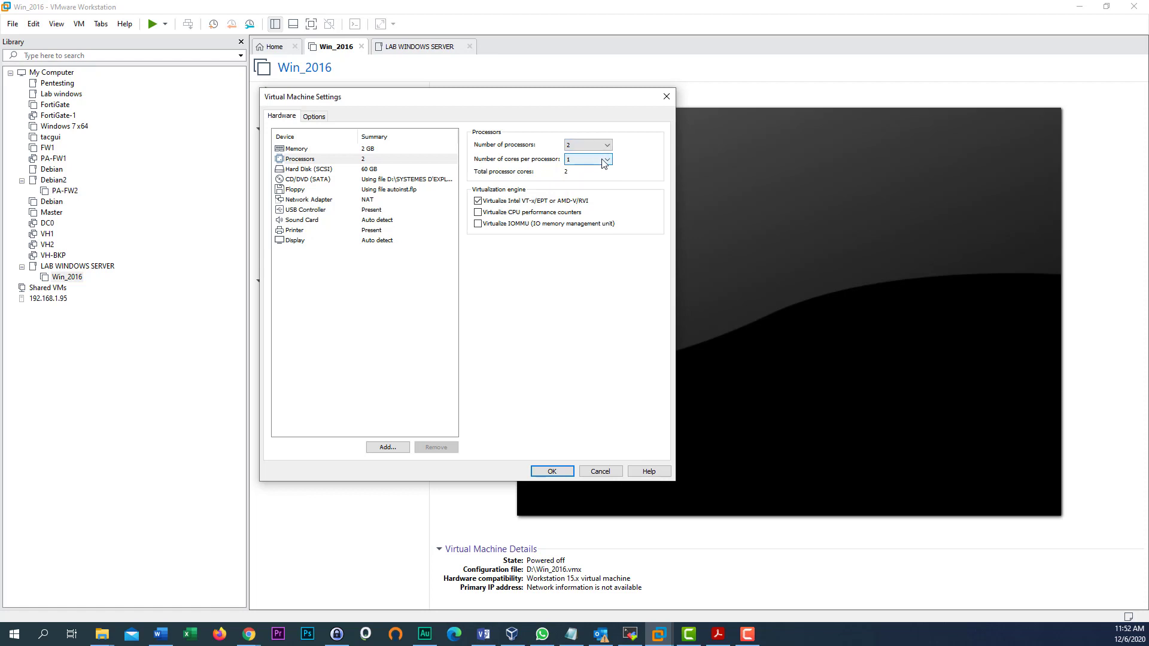
left_click(602, 160)
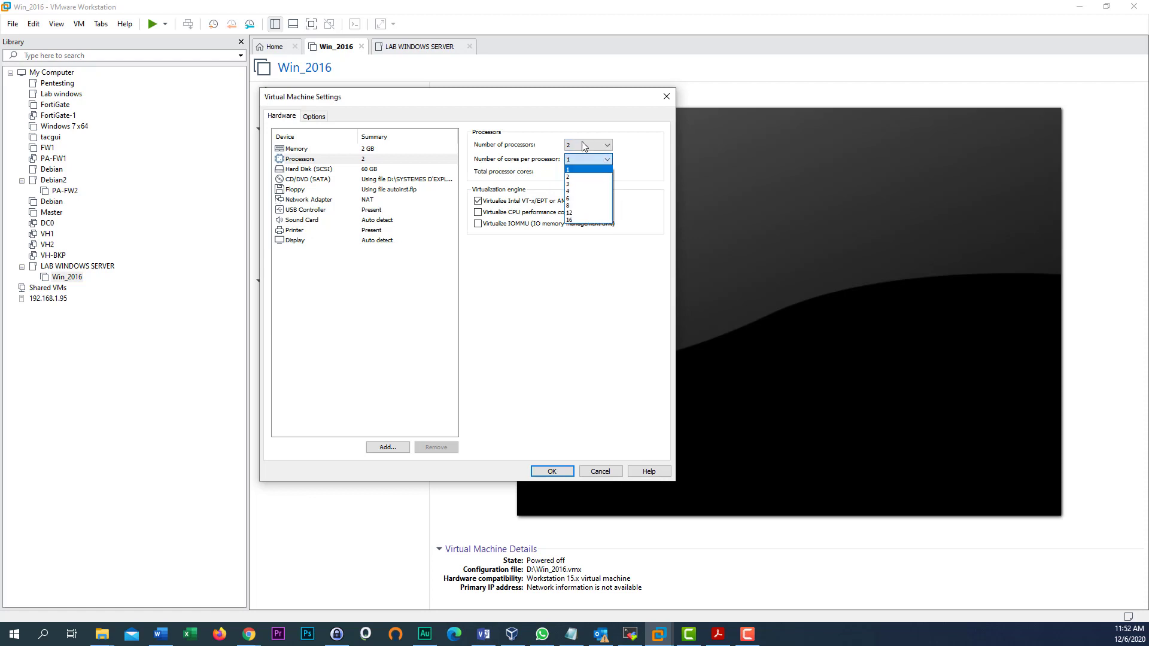
left_click(584, 150)
- Try 16 processors for the virtual machine, return the count to 2, and check the cores-per-processor choices
left_click(583, 147)
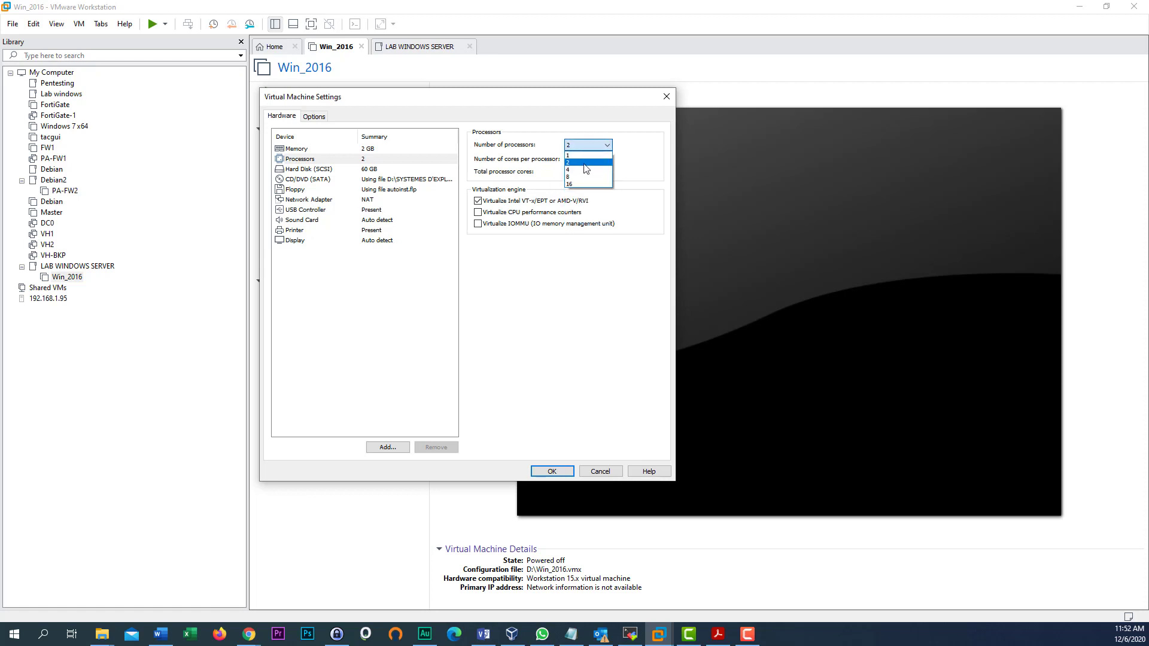
left_click(580, 184)
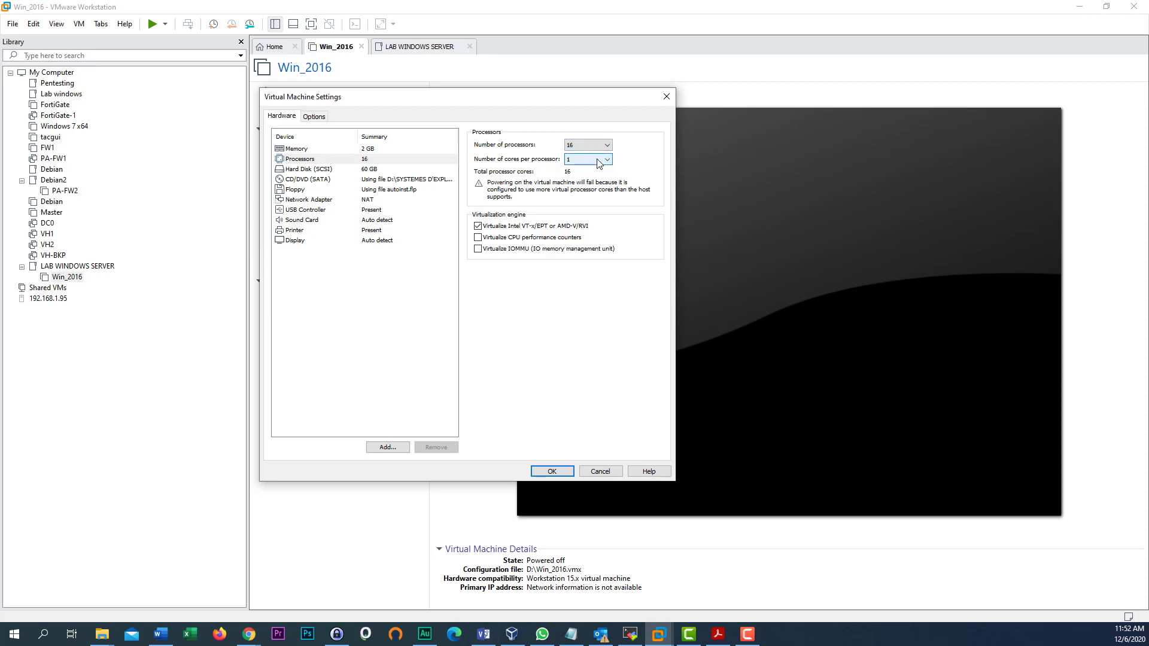
left_click(583, 146)
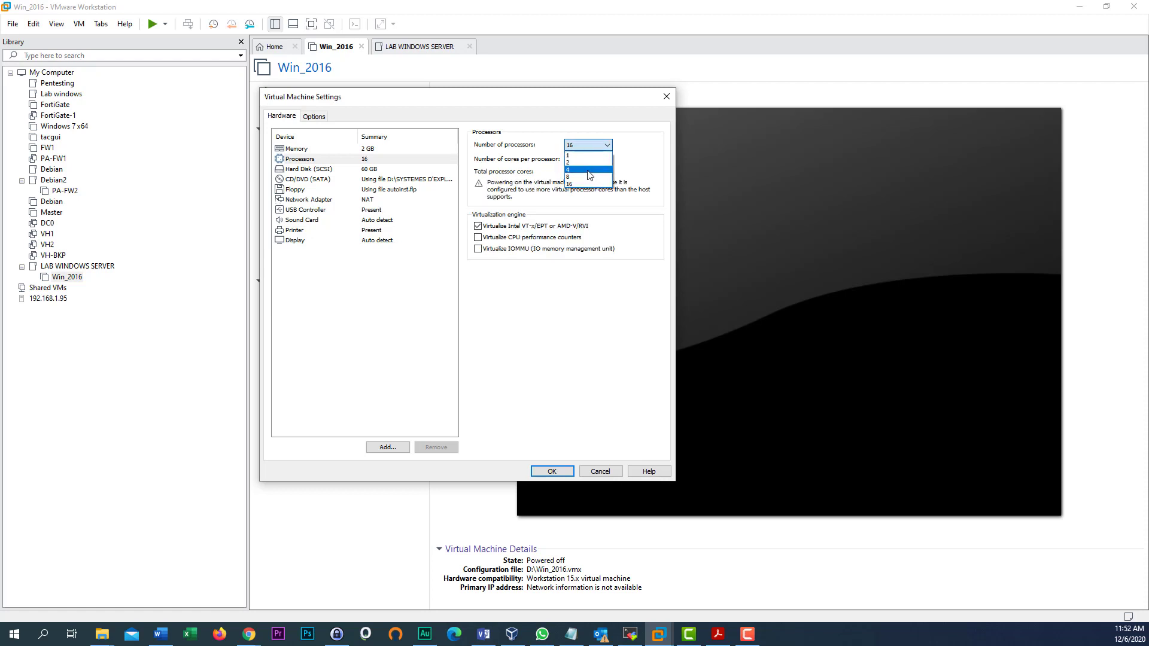
left_click(586, 161)
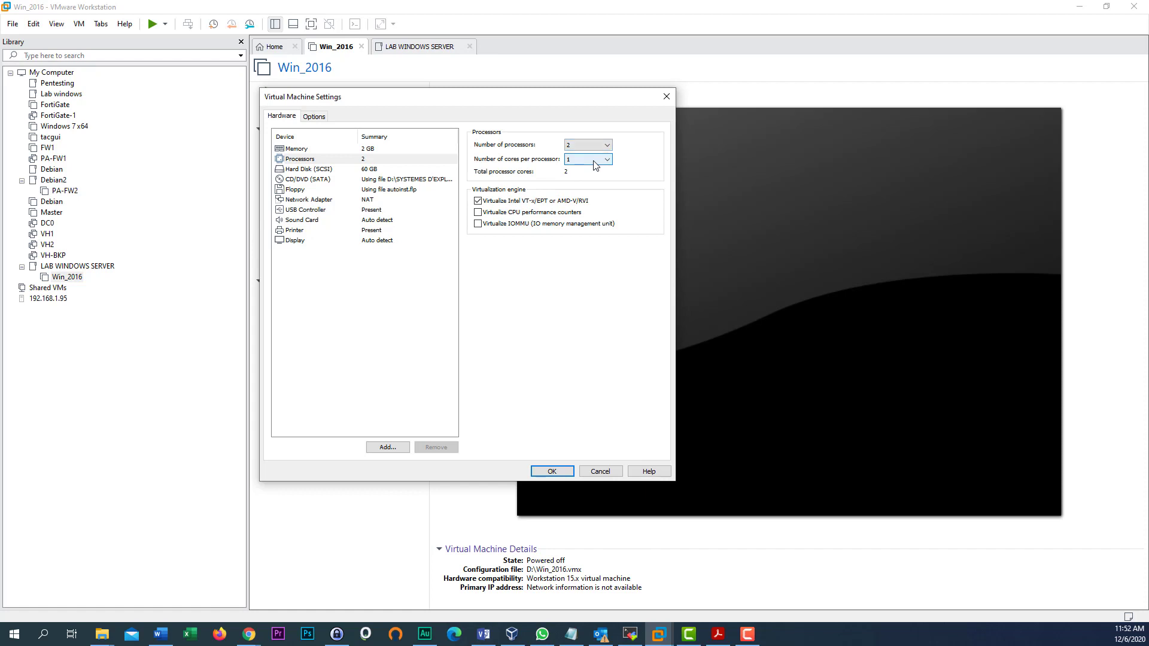
left_click(596, 166)
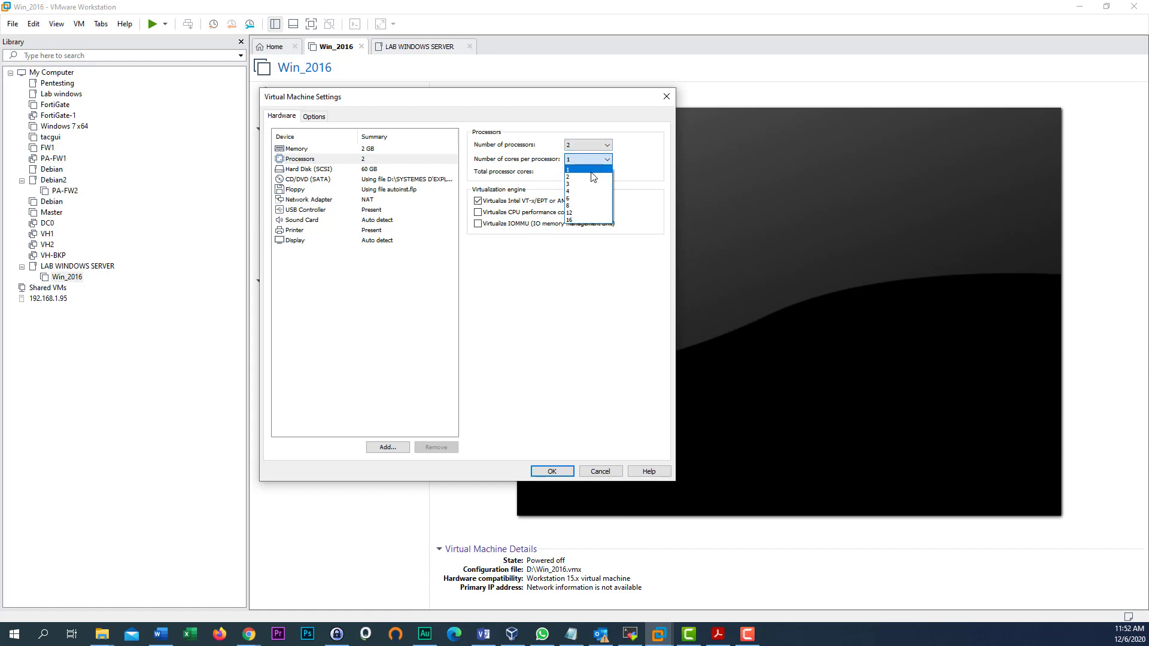
left_click(485, 285)
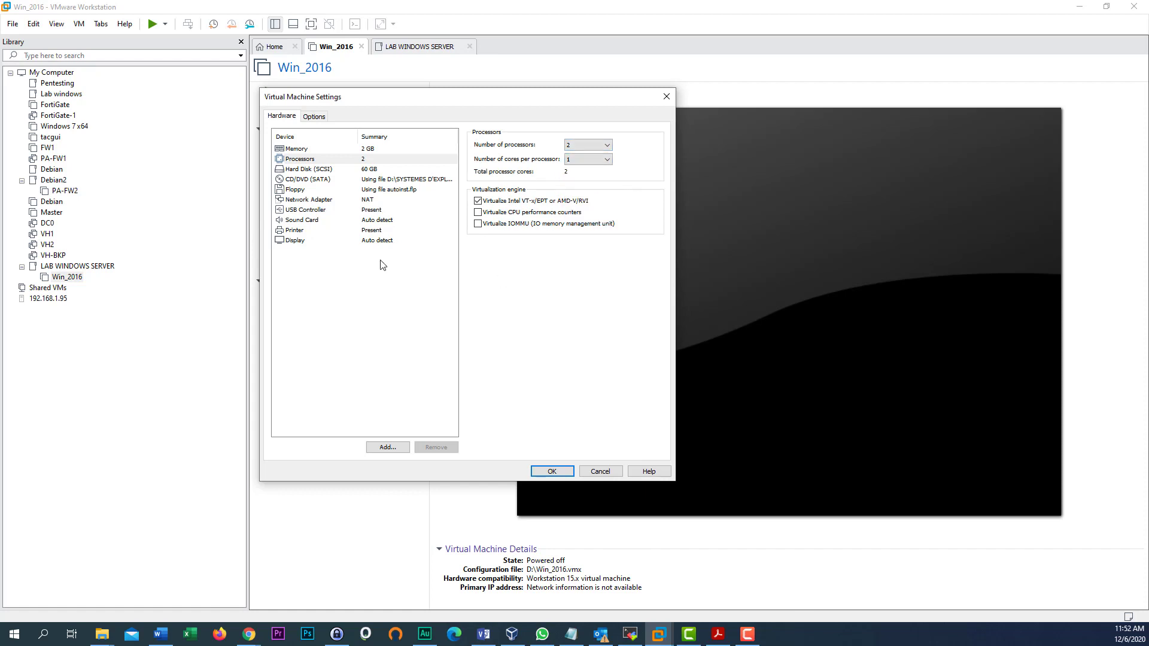
- Set the memory allocated to the virtual machine to about 2.1 GB
left_click(302, 151)
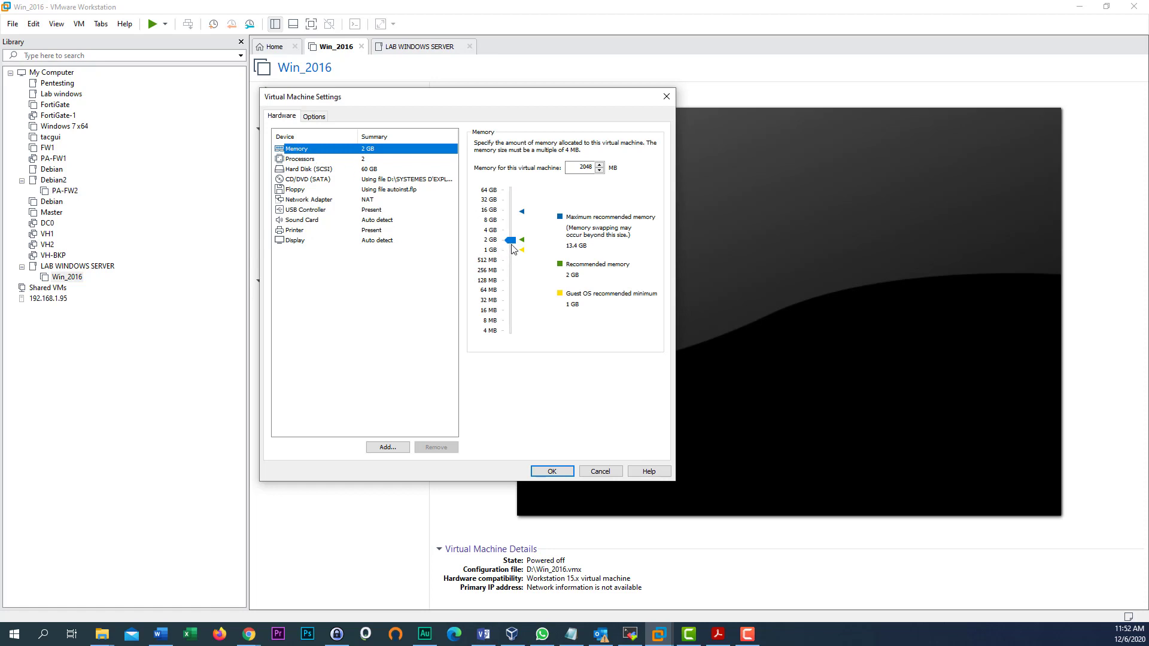
left_click_drag(511, 247, 513, 245)
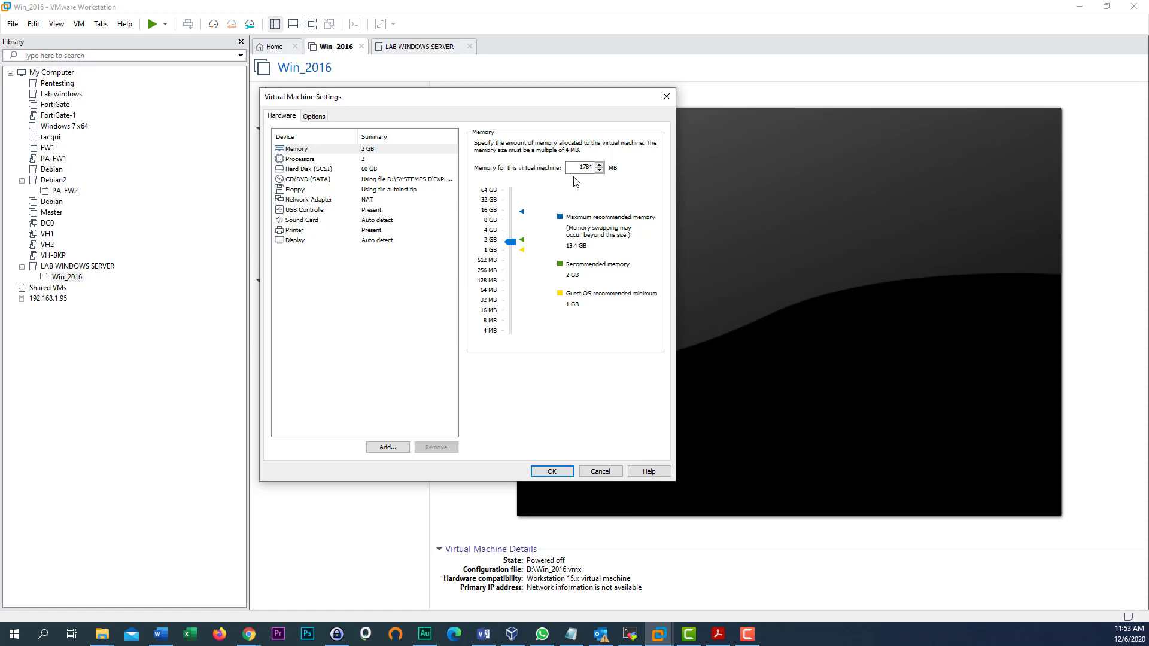
left_click_drag(506, 245, 516, 247)
double_click(575, 167)
left_click_drag(510, 242, 506, 240)
- Check the hard disk's file name and try expanding its maximum size to 80 GB, cancelling the expansion
left_click(311, 172)
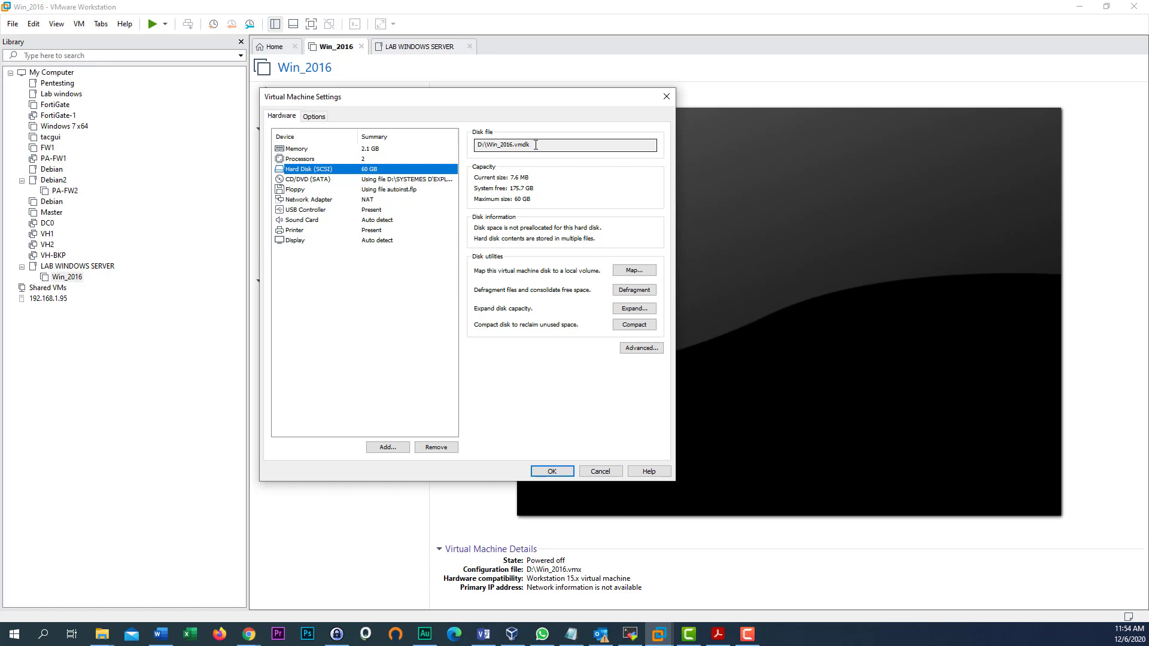
left_click_drag(535, 144, 489, 141)
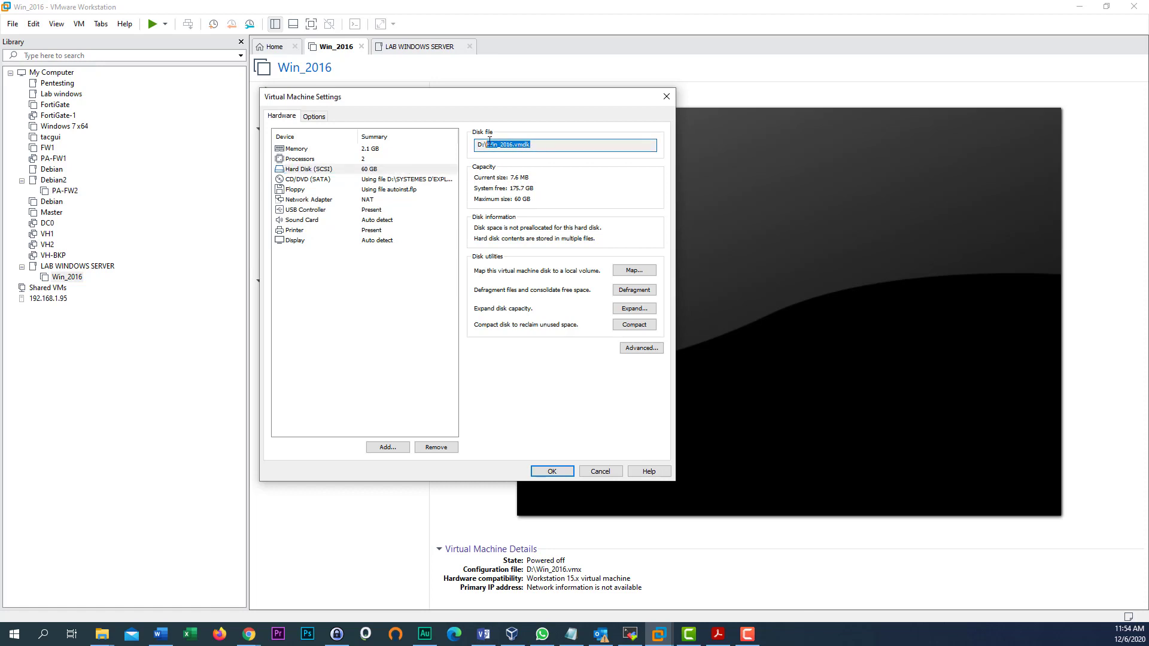
left_click(637, 310)
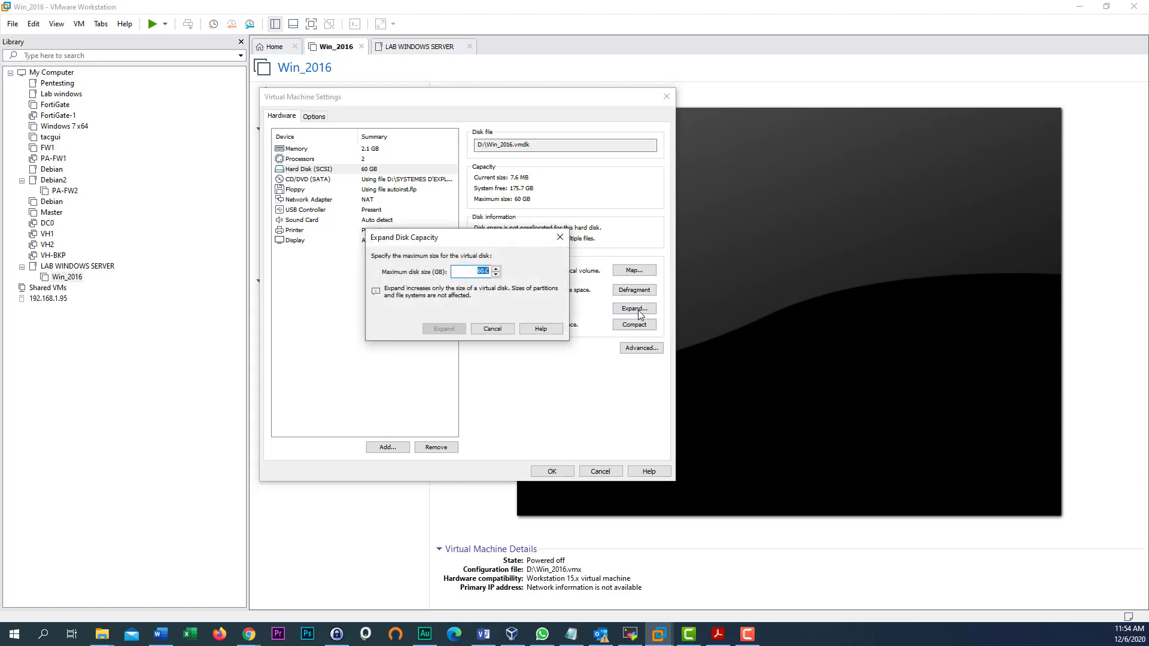
left_click(496, 269)
left_click(496, 268)
left_click(495, 271)
left_click(495, 270)
left_click(495, 271)
left_click(495, 271)
type("80")
left_click(492, 329)
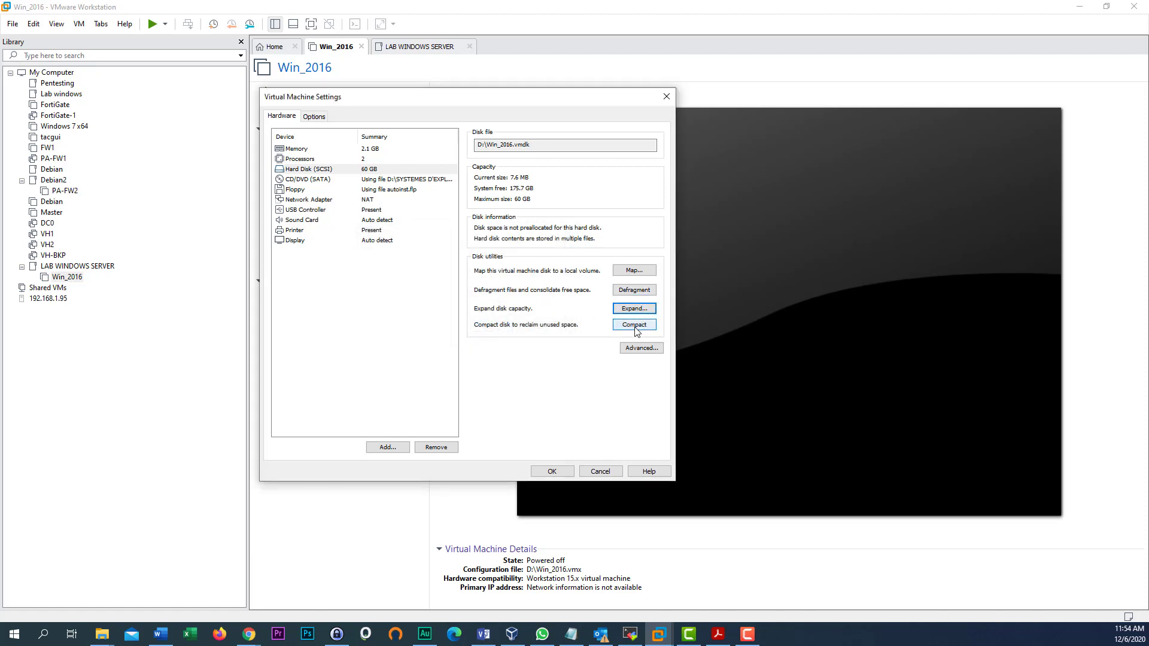
- Examine the hard disk's advanced settings, its virtual device node choices and the virtual disk mapping options without changing them
left_click(645, 350)
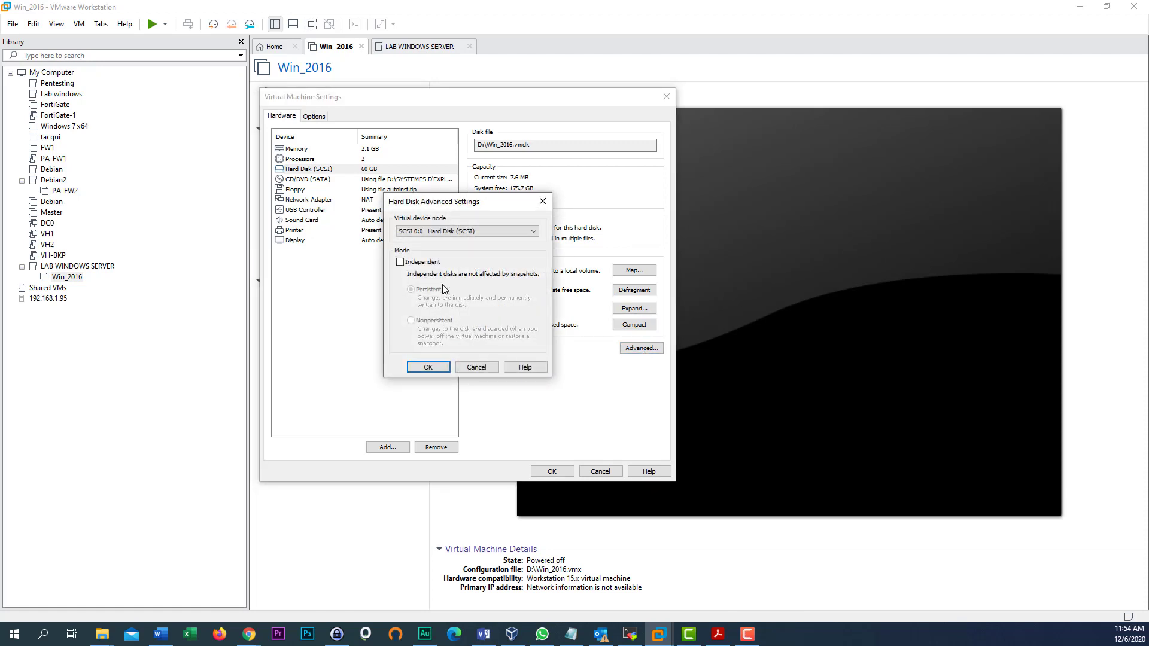
left_click(433, 231)
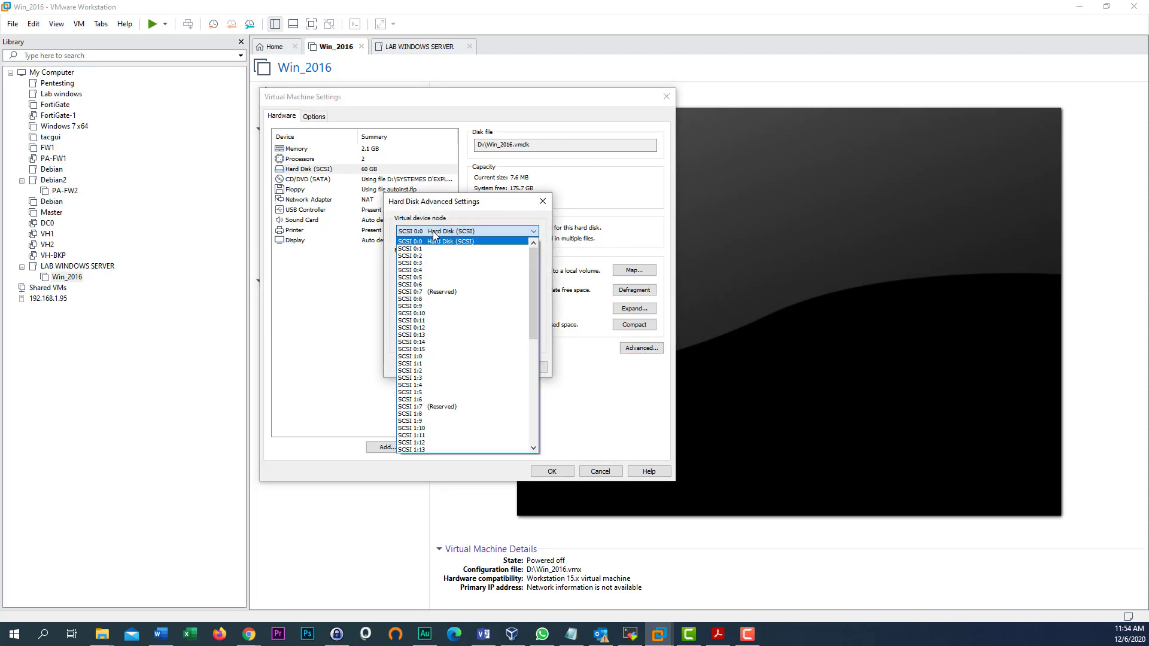
left_click(435, 233)
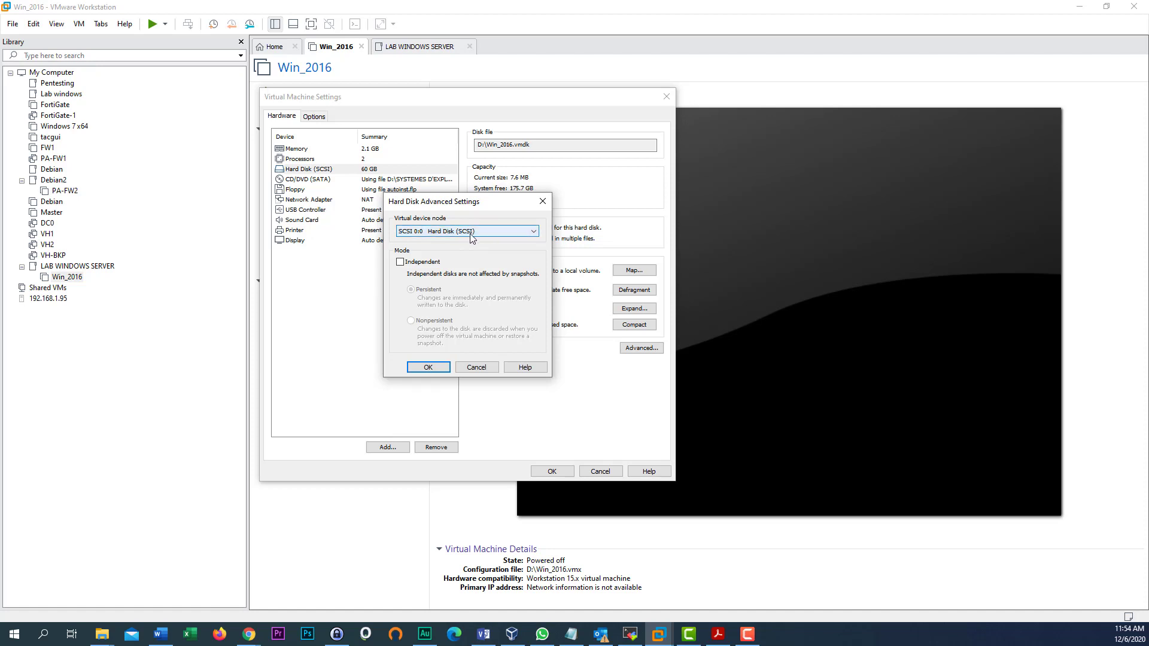
left_click(476, 367)
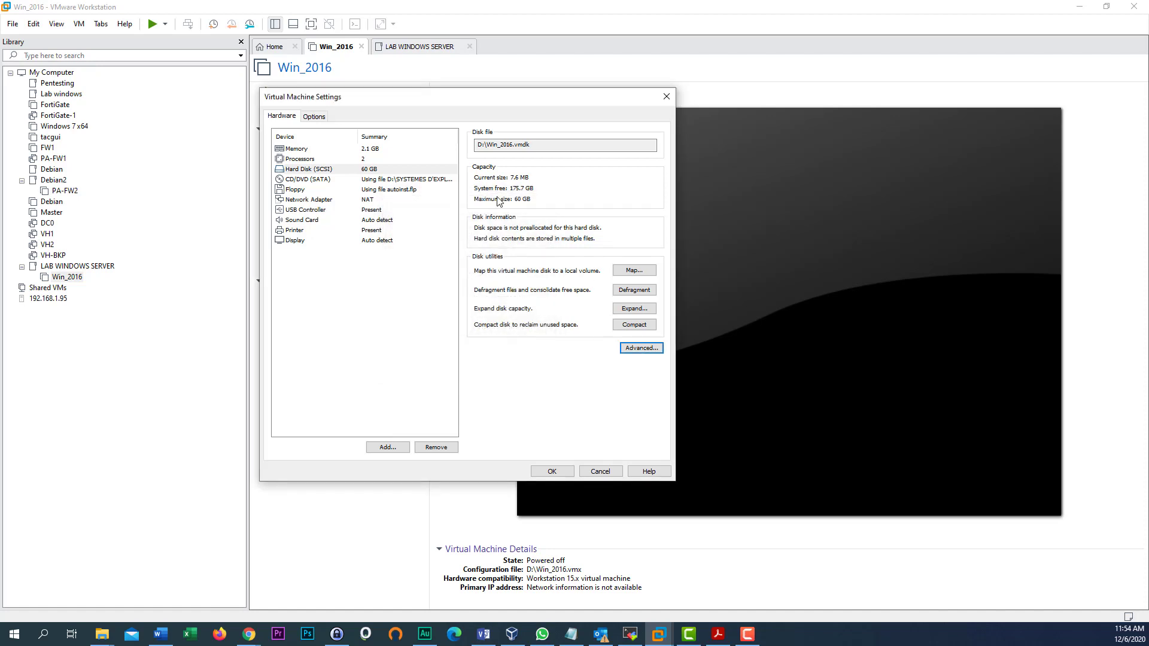
left_click(634, 270)
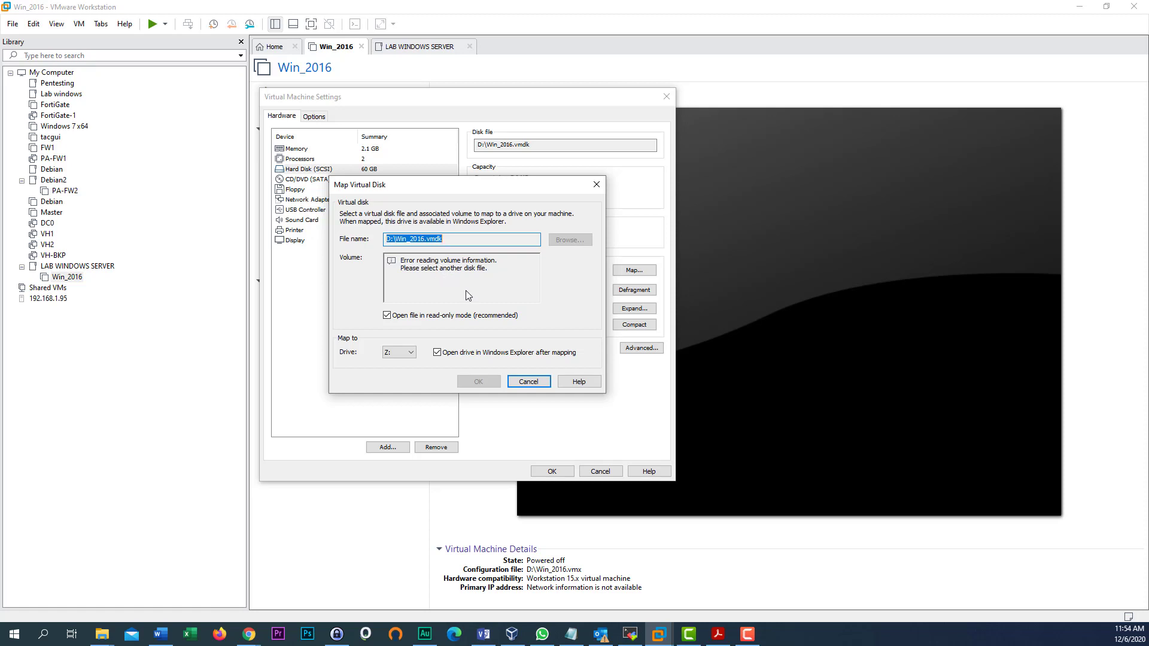
left_click(529, 383)
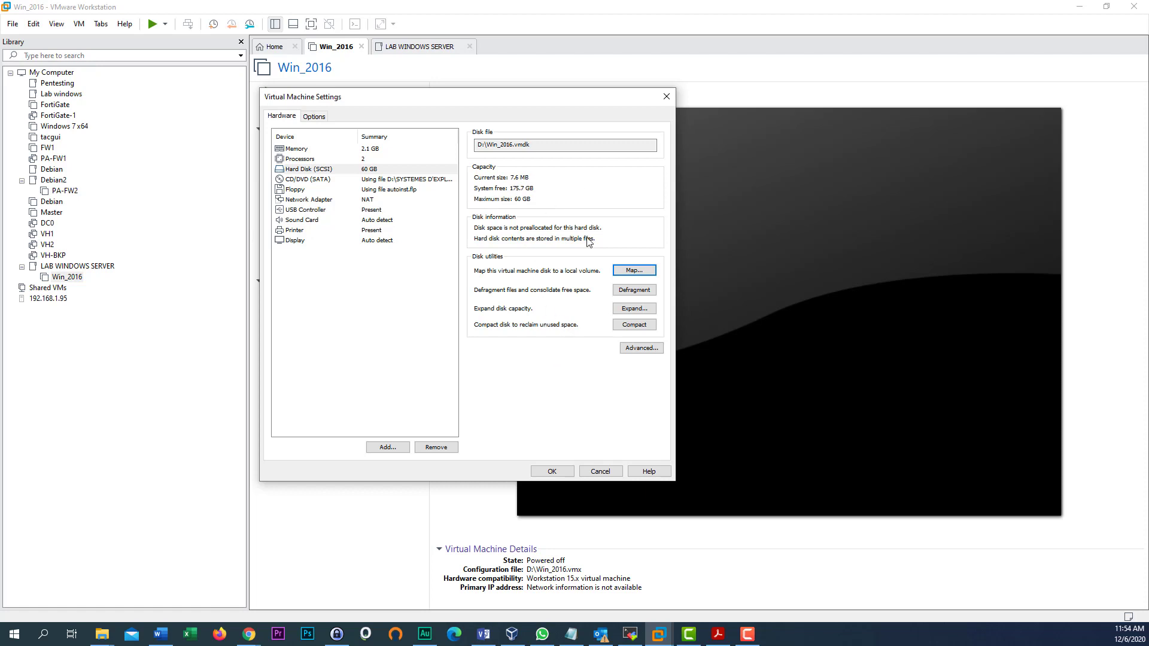
left_click(642, 348)
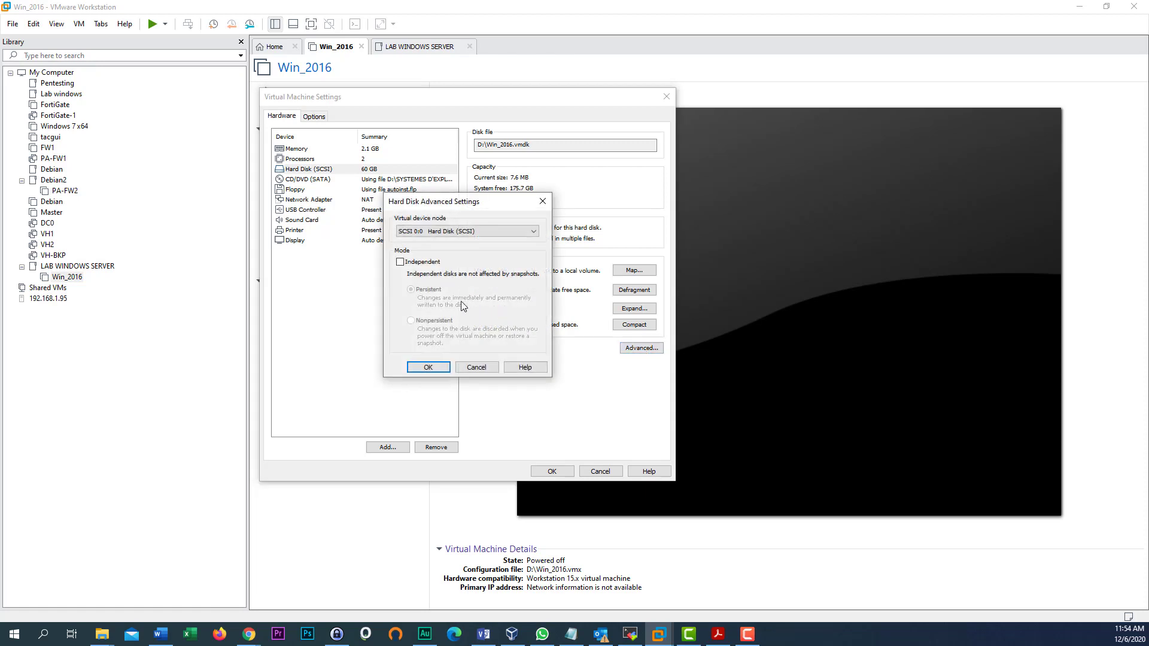
left_click(475, 368)
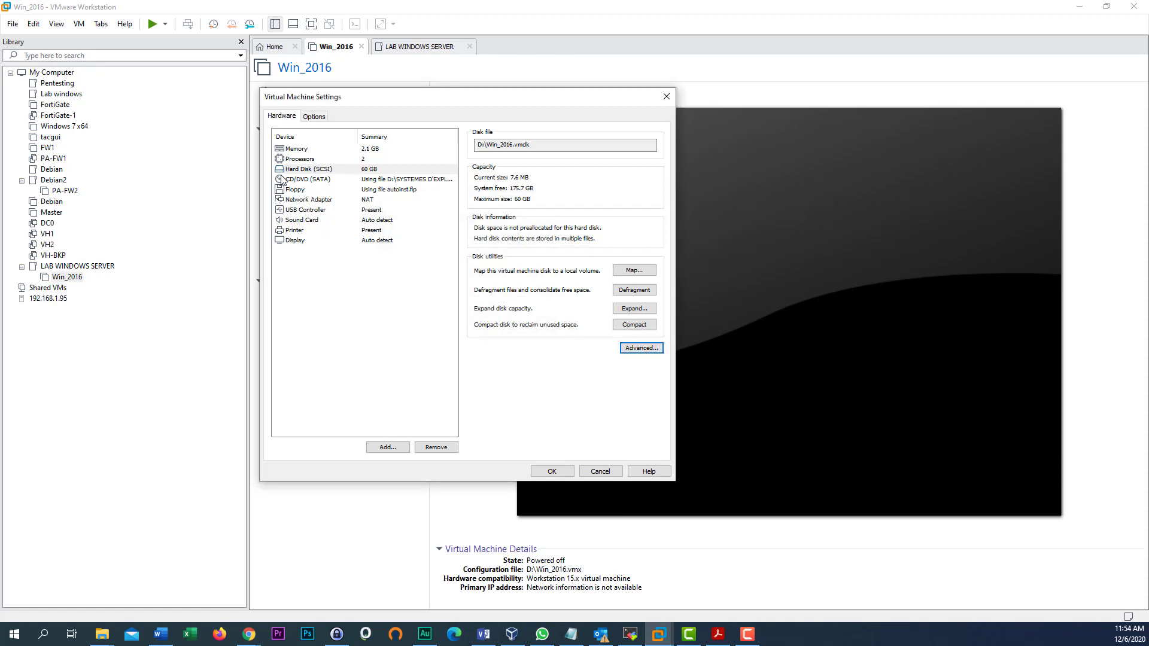
- Try the physical drive option for the CD/DVD device, check the available drives, and return to the ISO image file
left_click(308, 181)
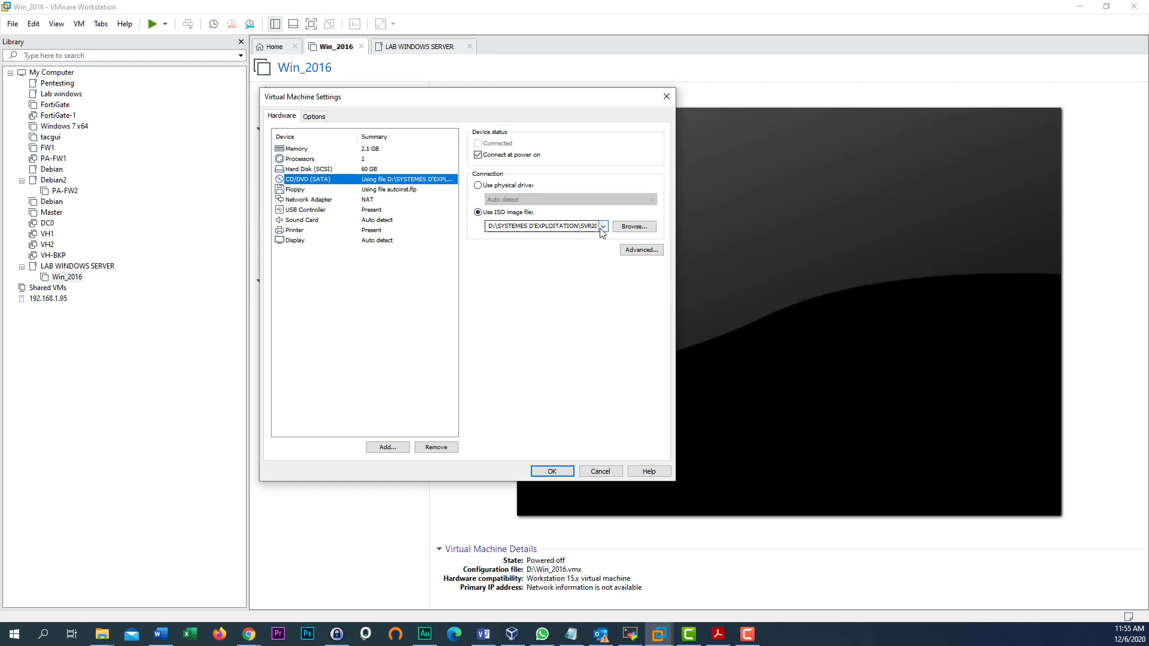
left_click(507, 186)
left_click(576, 199)
left_click(576, 198)
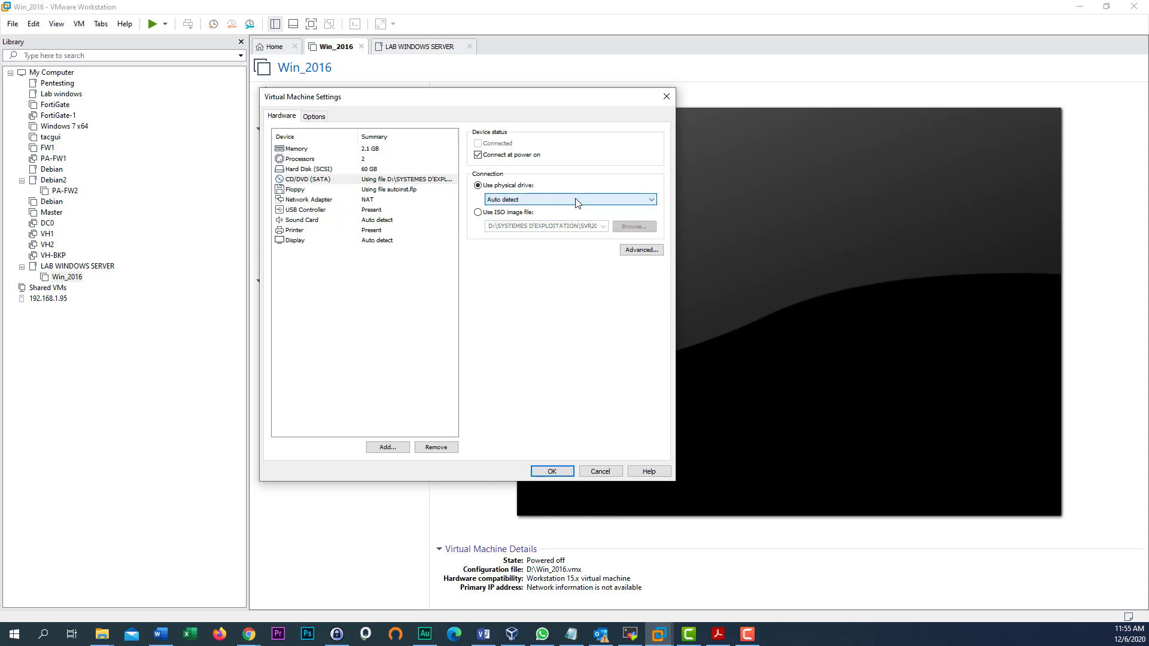
left_click(576, 199)
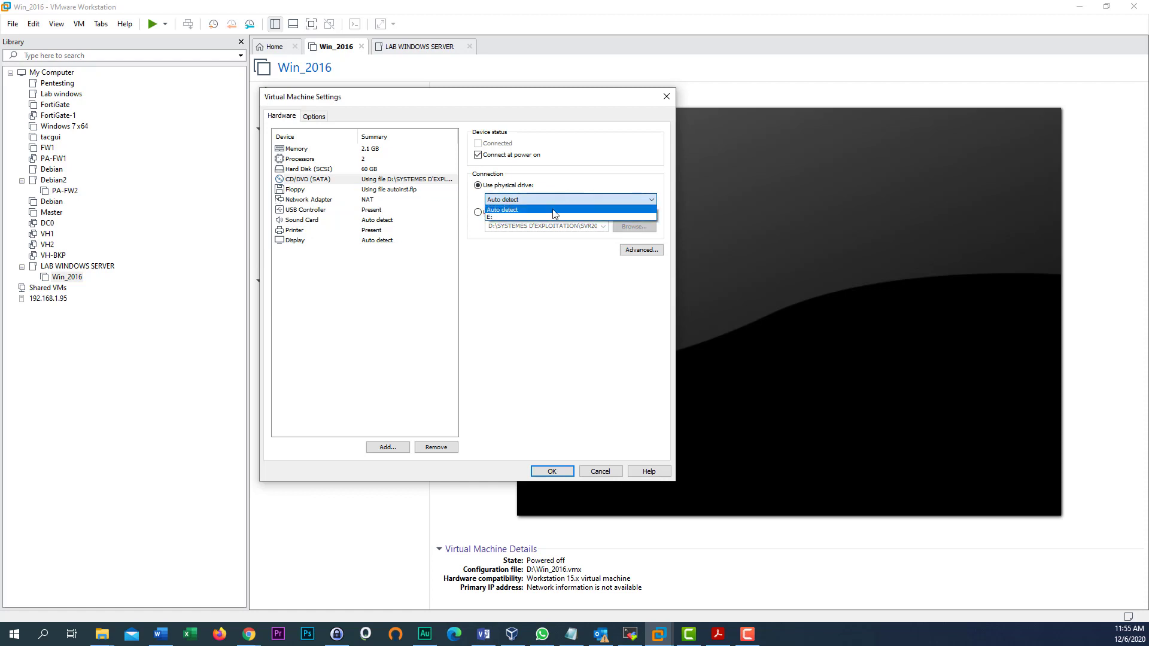
left_click(517, 200)
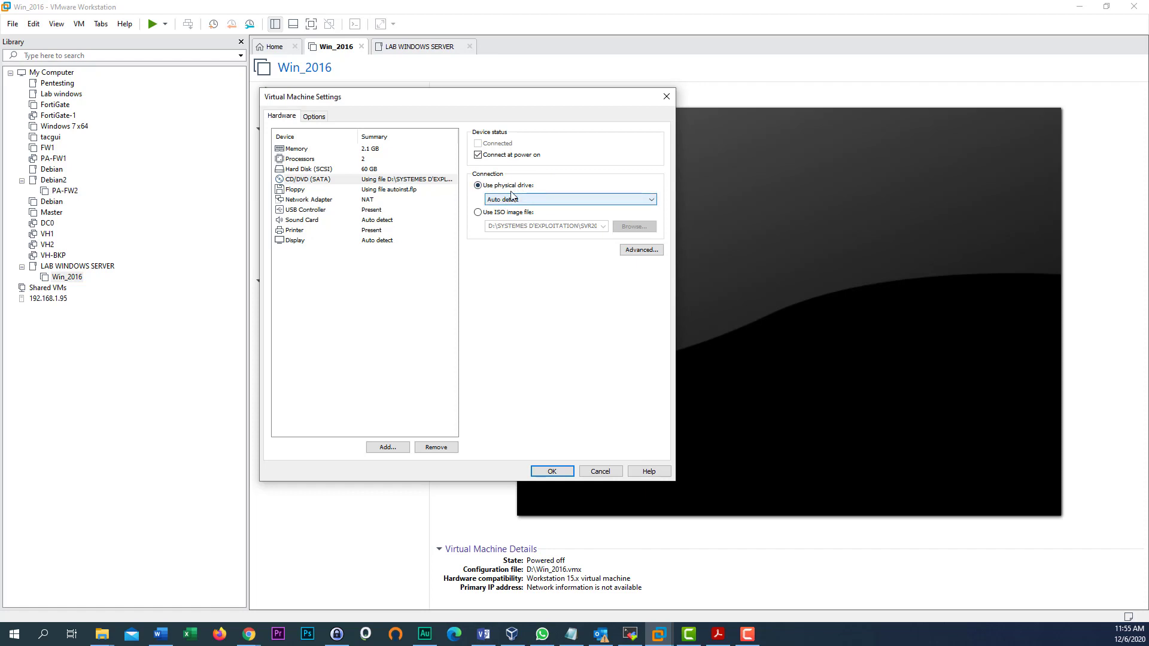
left_click(478, 213)
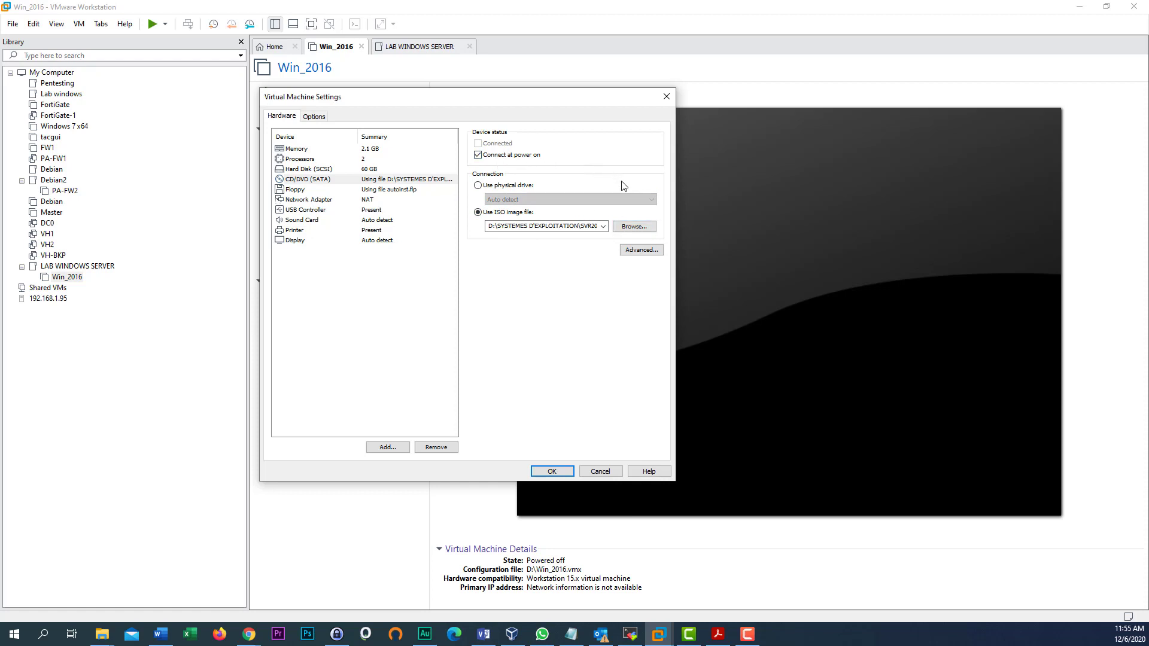
- Try the network adapter's host-only, LAN segment, NAT and bridged modes, check the virtual network choices, and select the custom network VMnet0
left_click(290, 201)
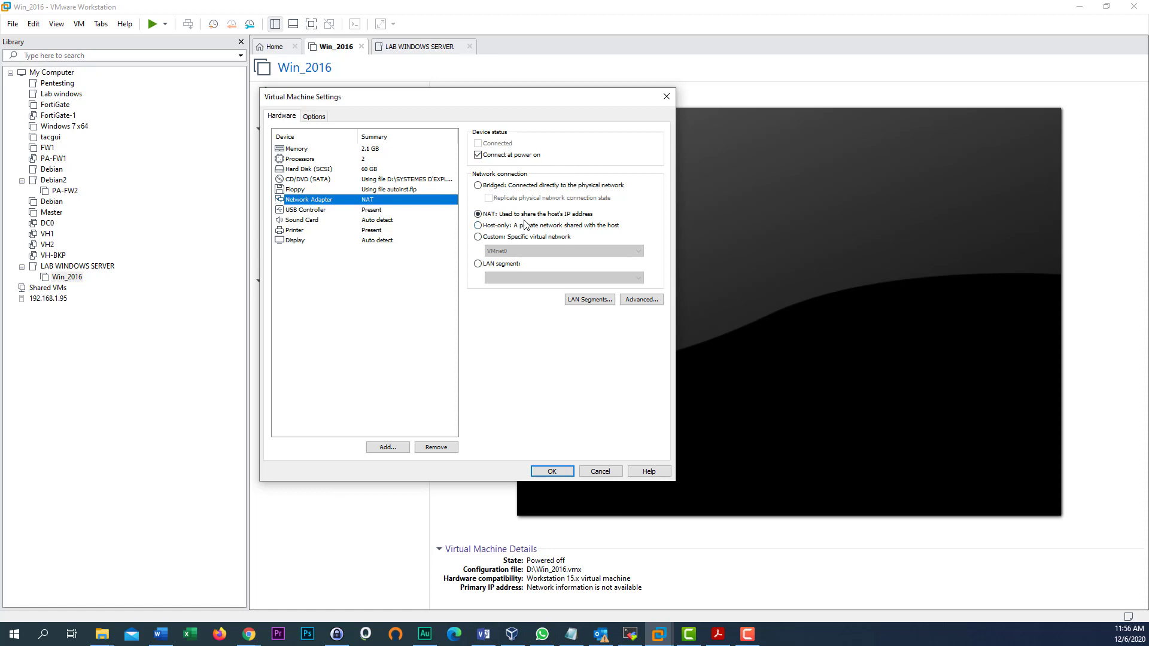
left_click(523, 215)
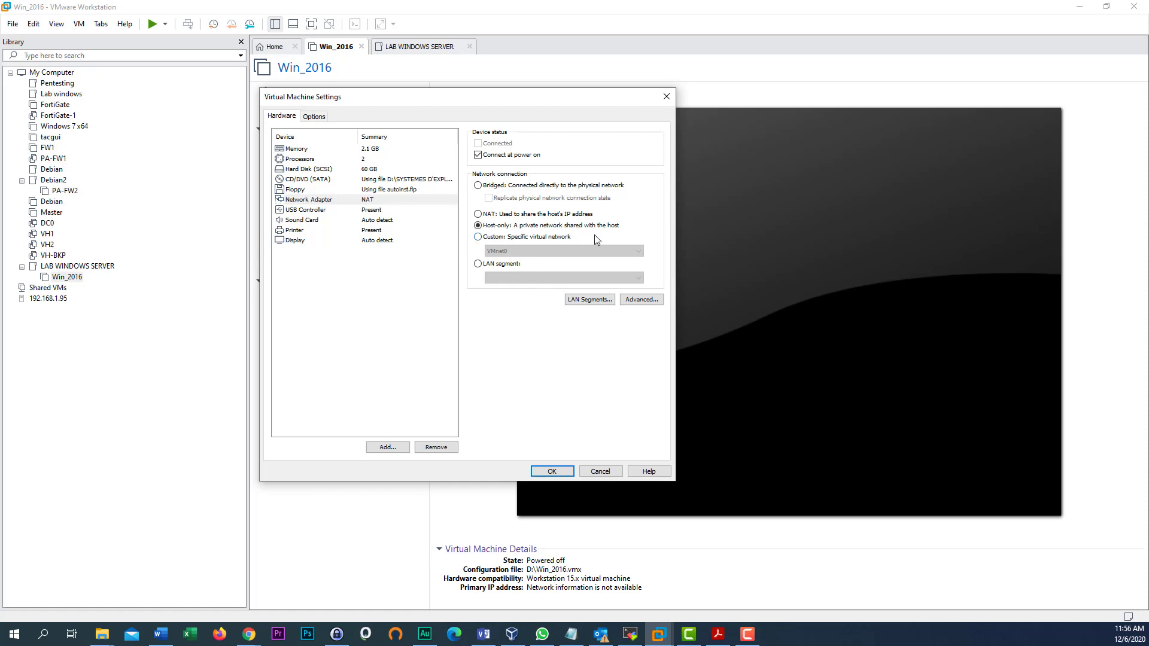
left_click(486, 238)
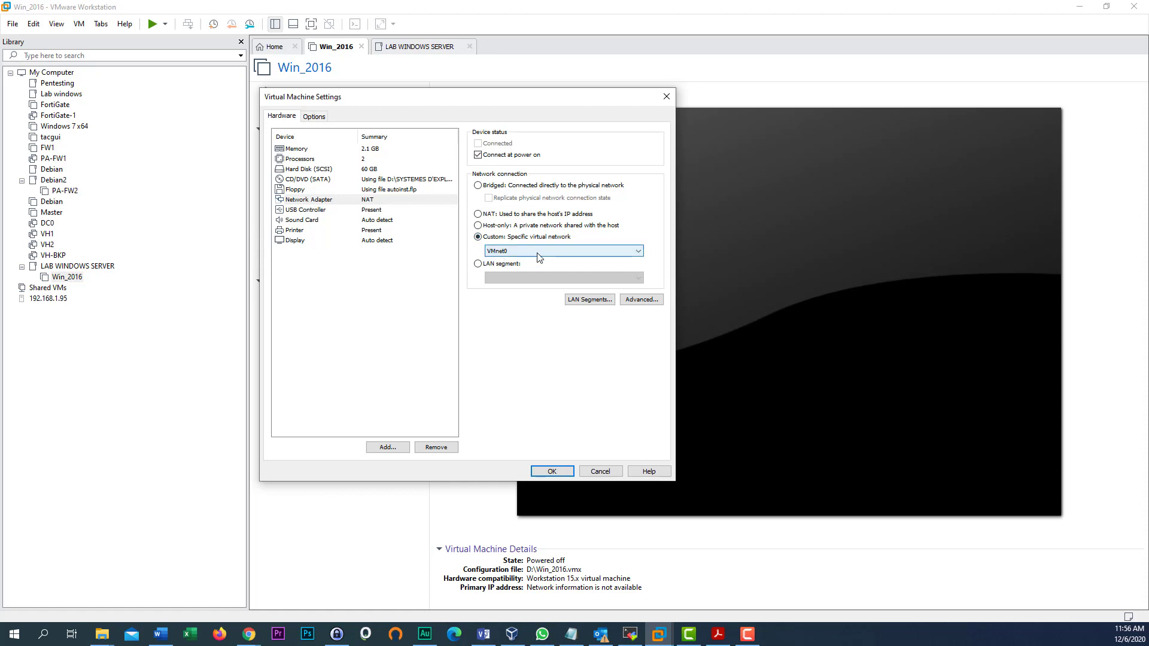
left_click(529, 253)
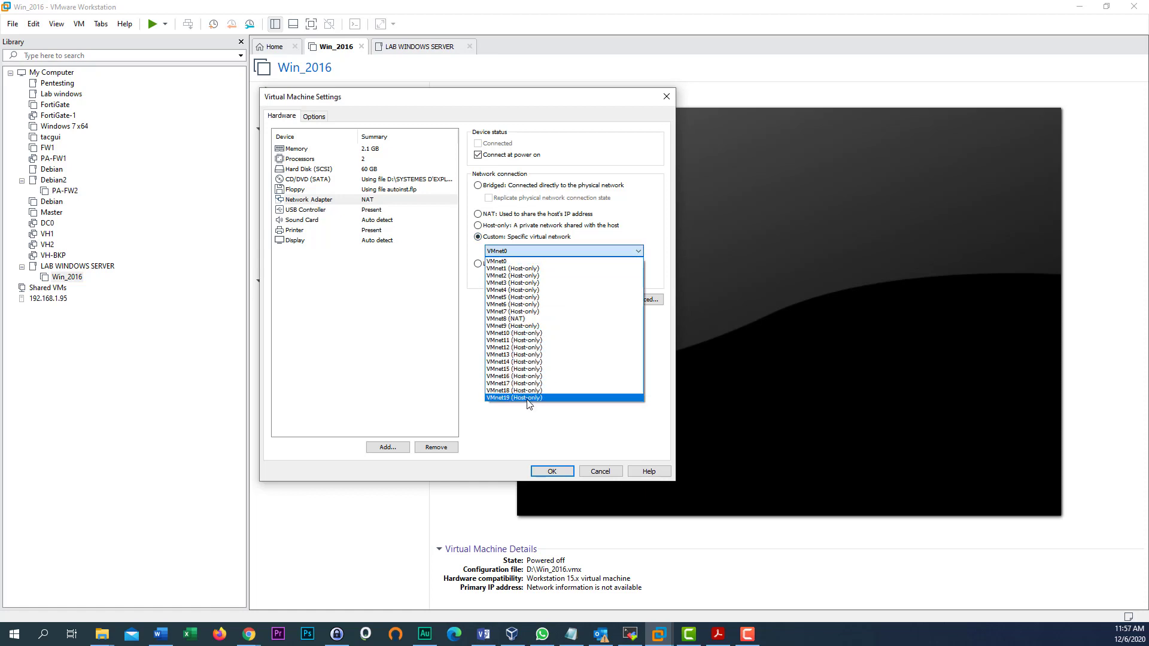
left_click(456, 294)
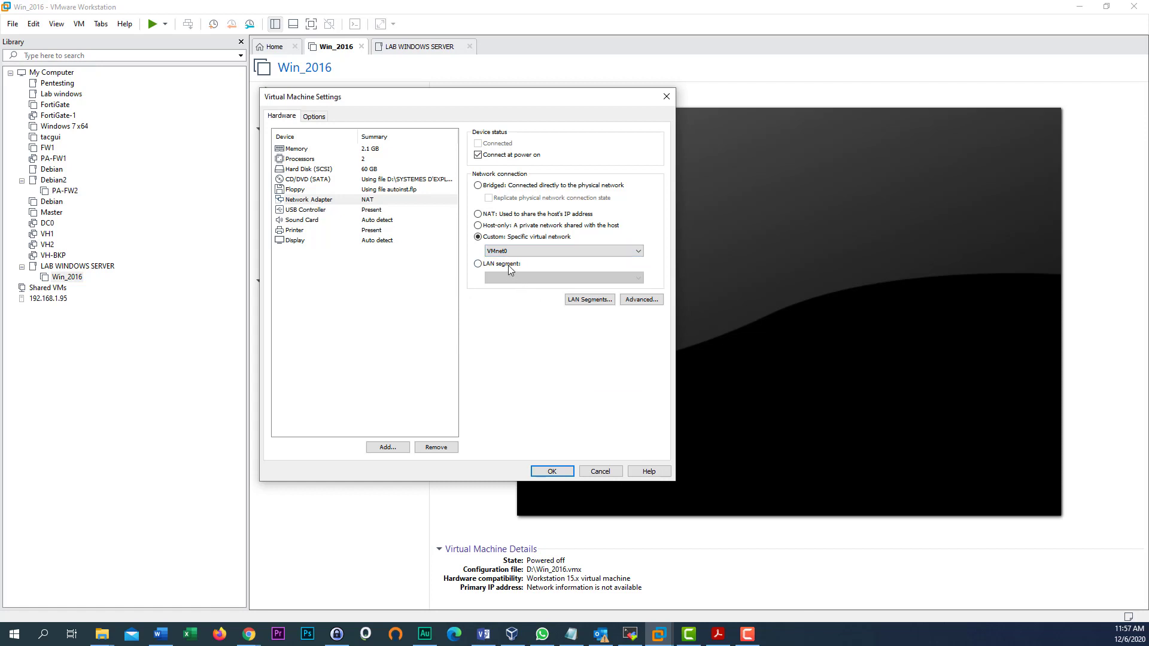
left_click(507, 264)
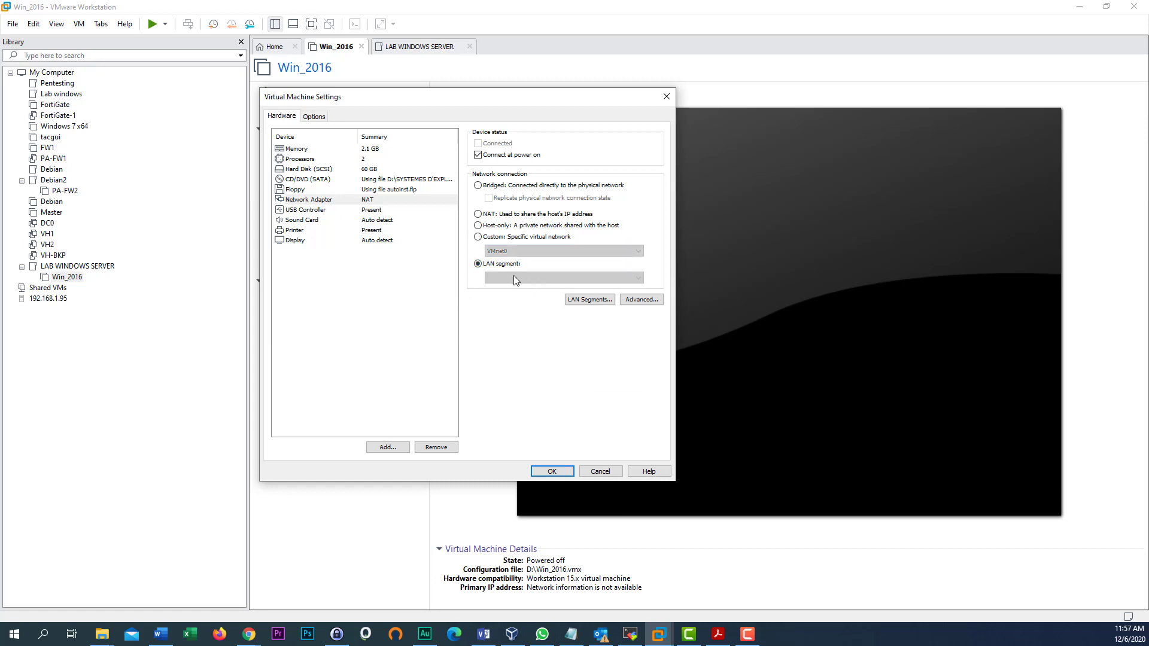
left_click(478, 236)
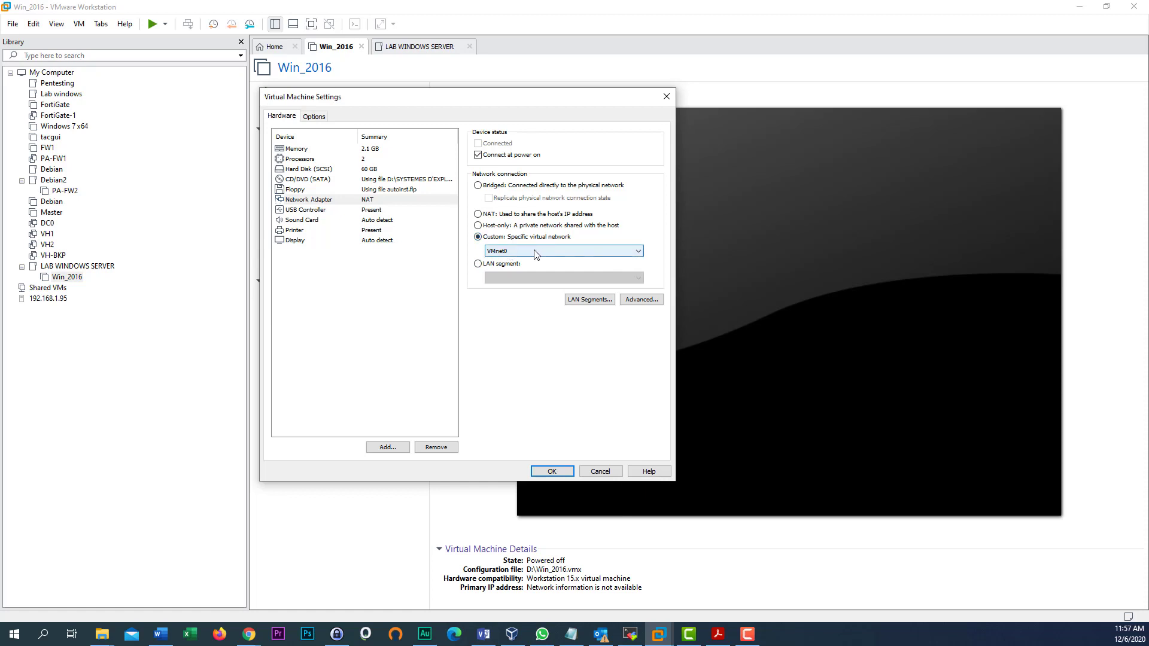
left_click(477, 215)
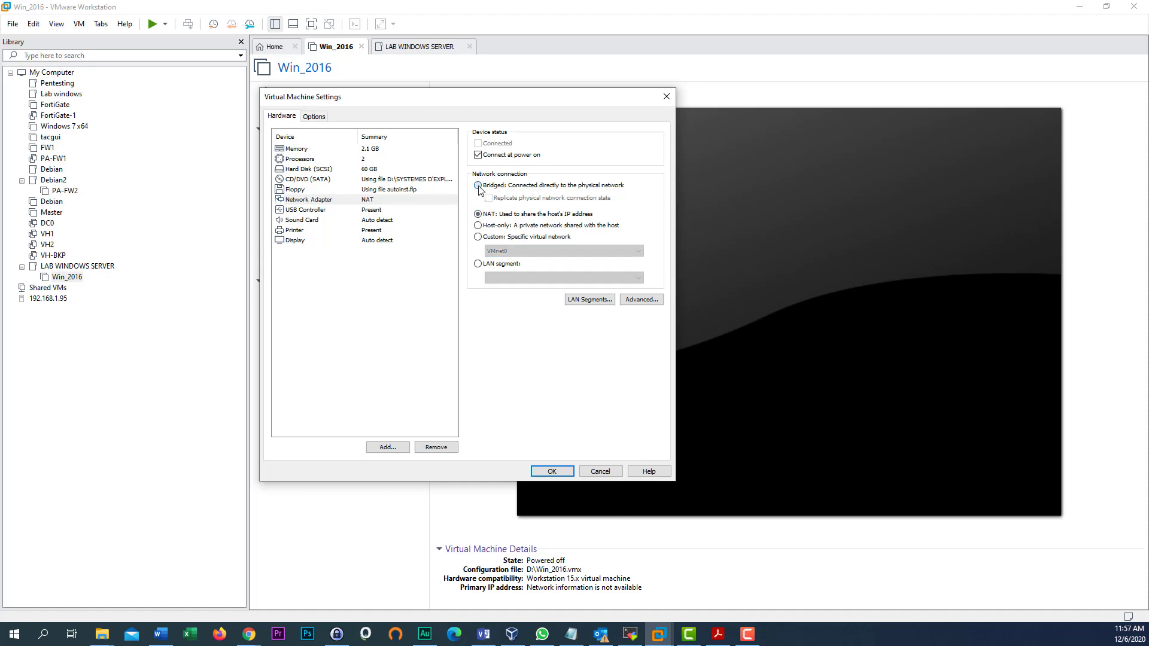
left_click(478, 186)
left_click(523, 239)
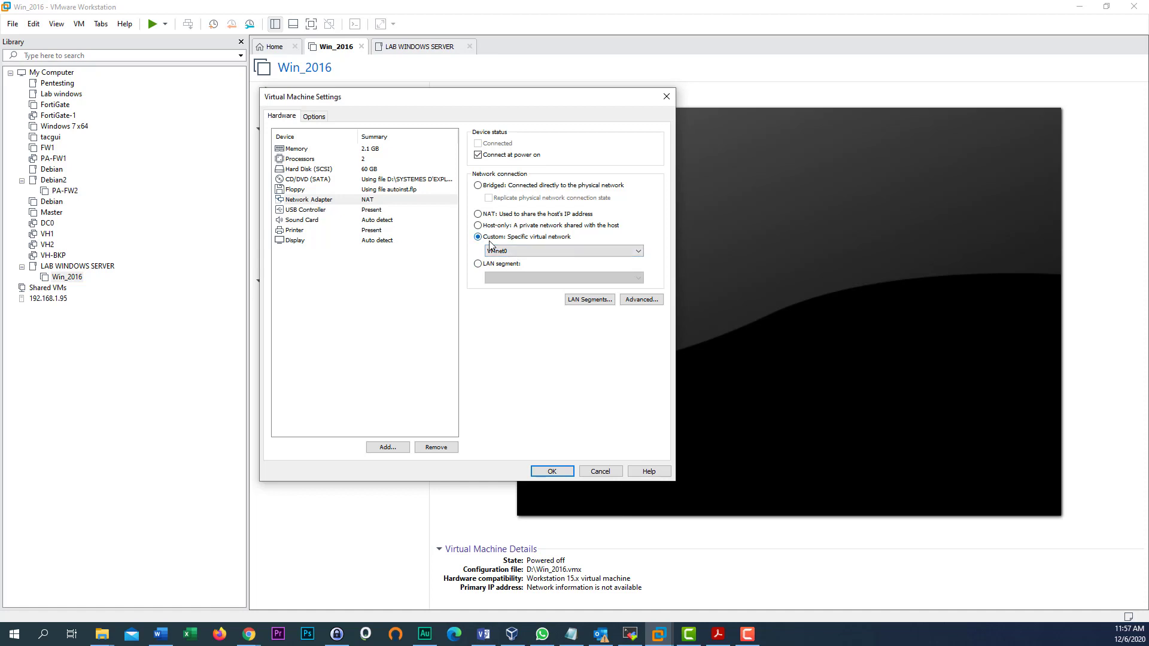
- Check the USB controller's compatibility choices, keep USB 3.0, and enable showing all USB input devices
left_click(305, 210)
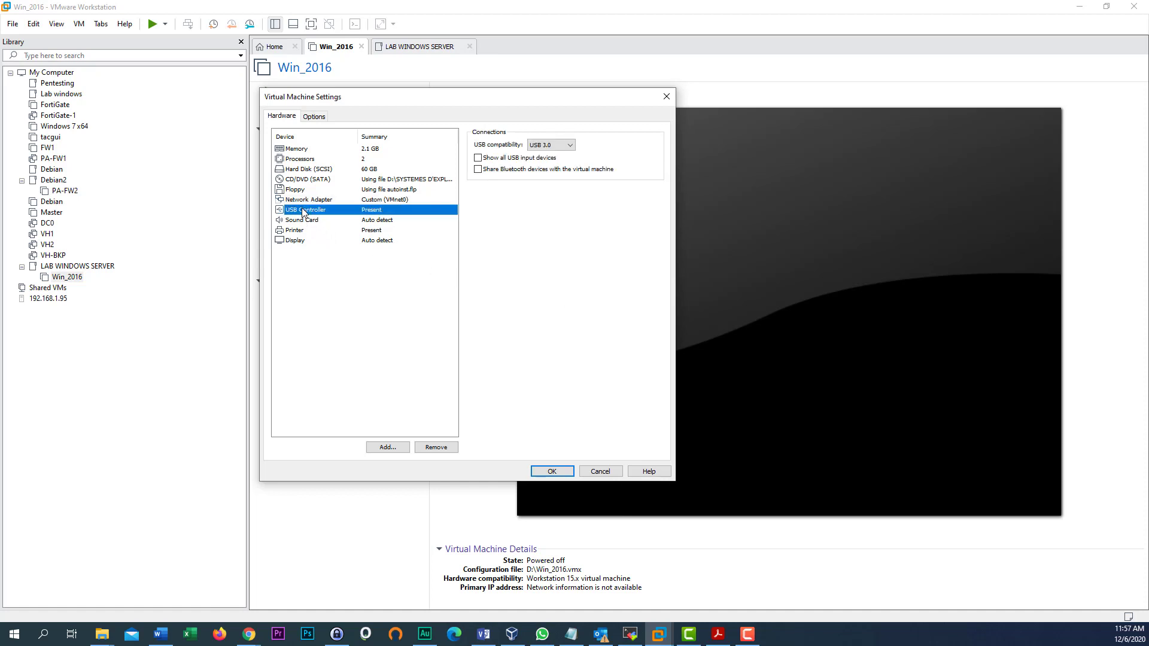
left_click(545, 147)
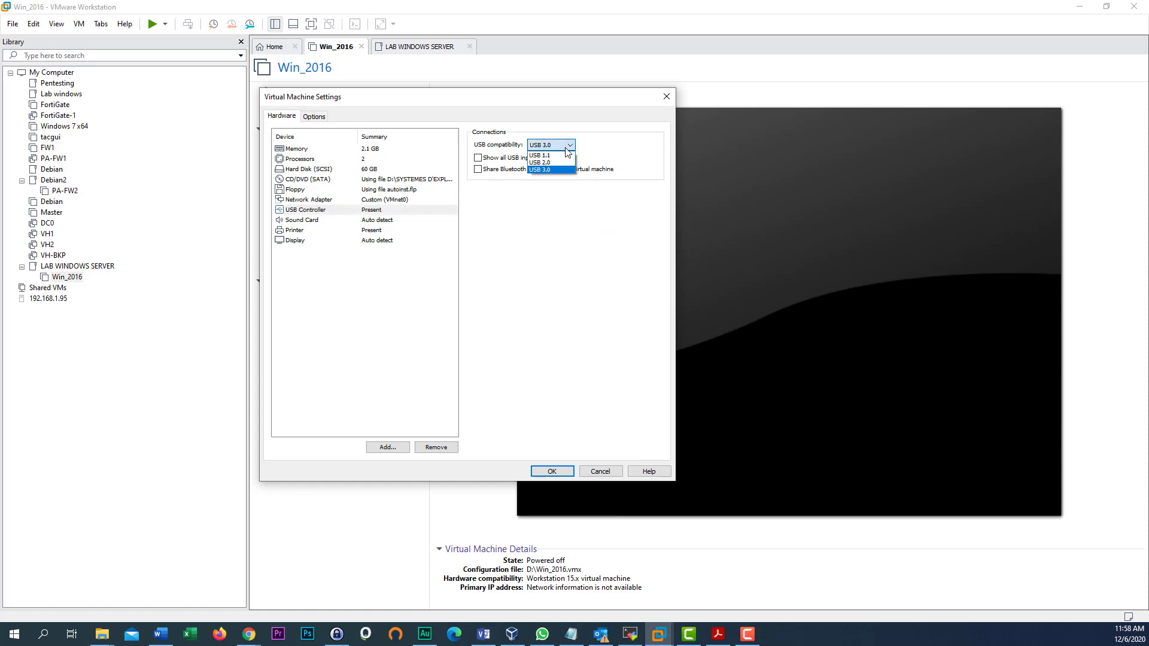
left_click(566, 149)
left_click(483, 159)
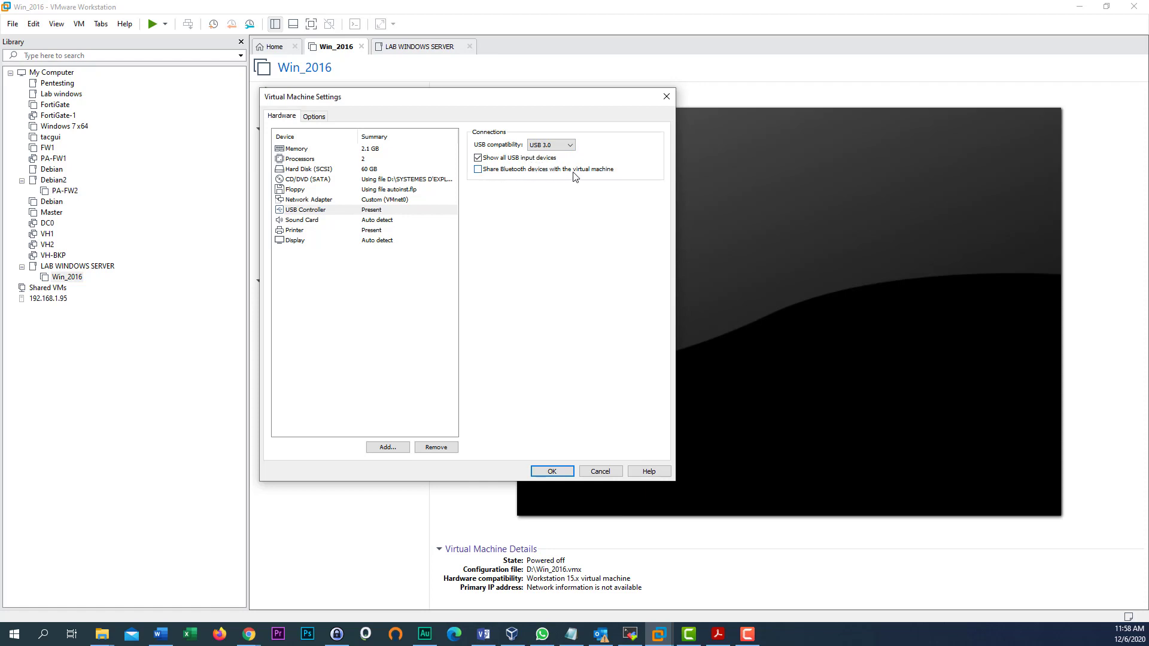
- Review the settings of the sound card, display, USB controller, hard disk and CD/DVD drive
left_click(306, 220)
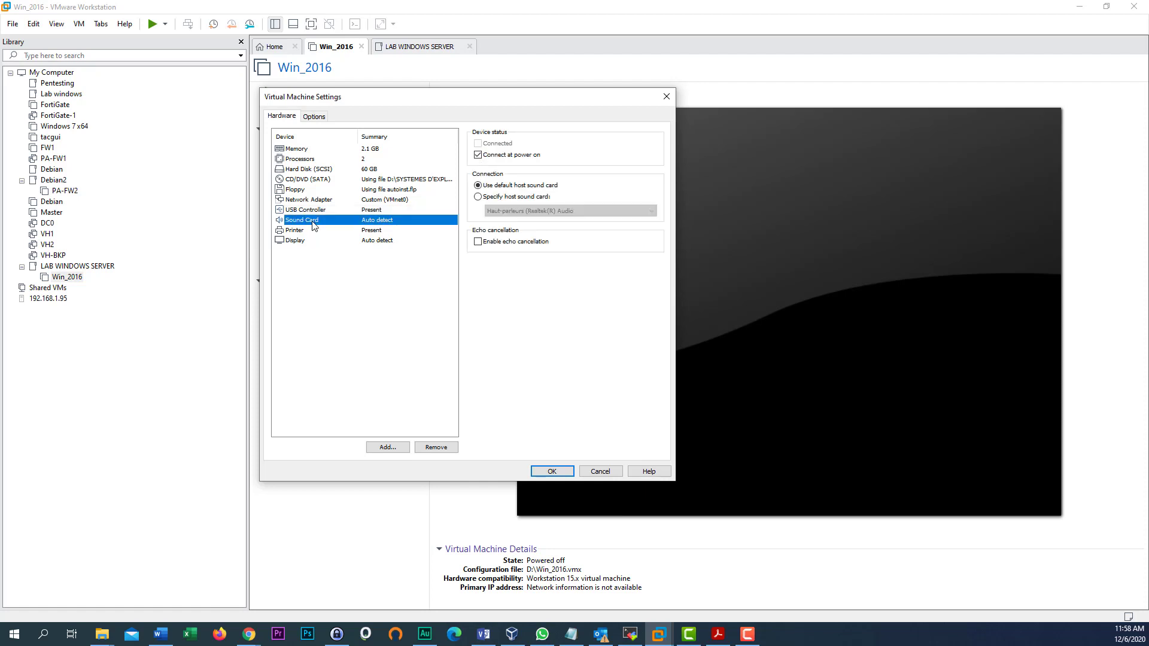
left_click(377, 241)
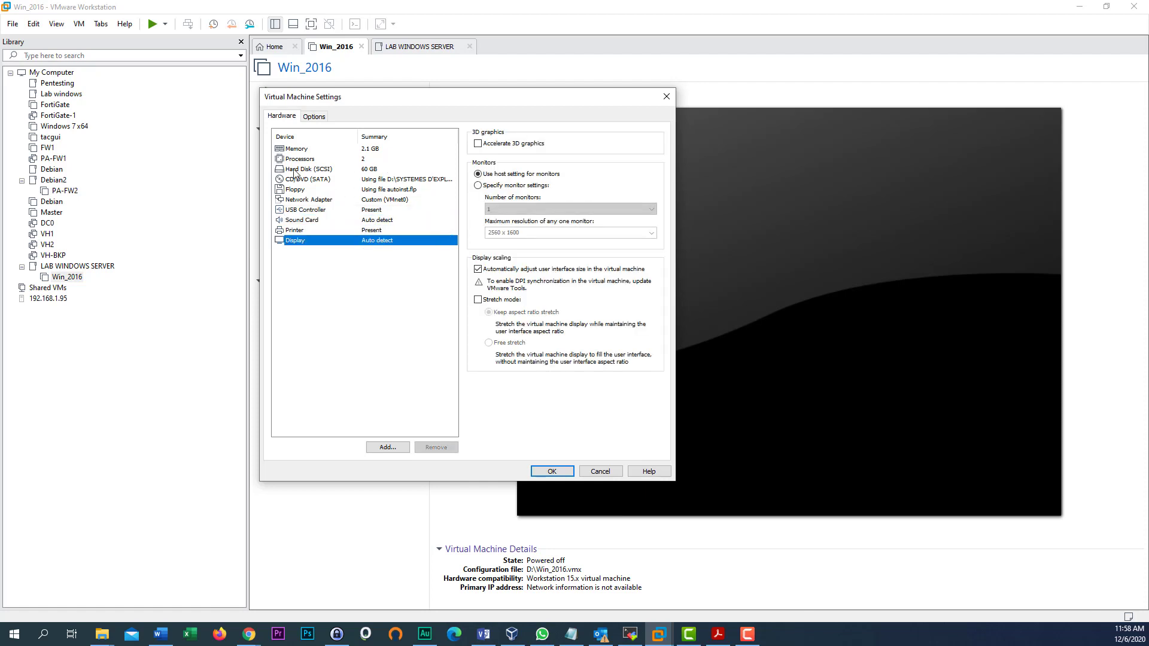
left_click(378, 210)
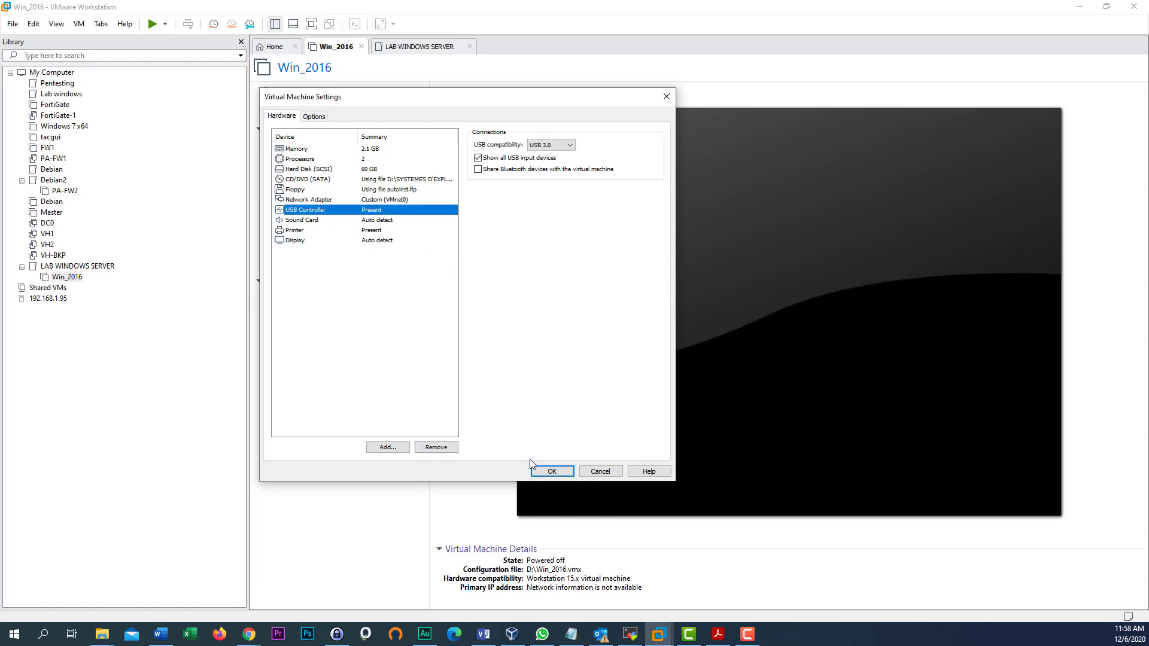
left_click(378, 286)
left_click(309, 171)
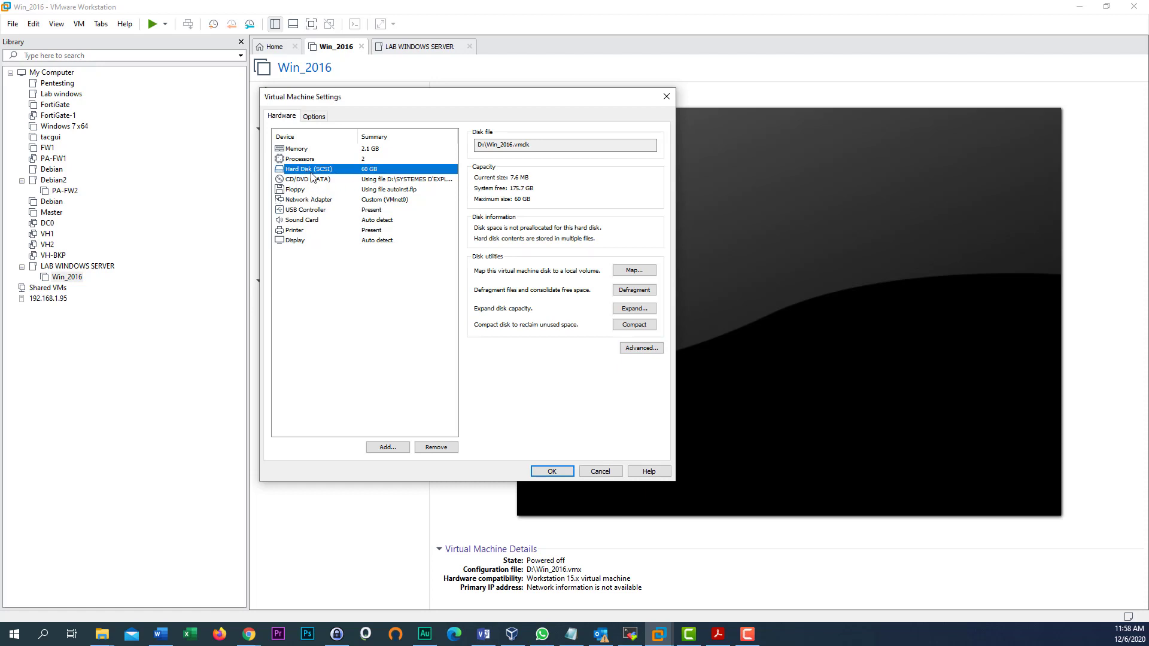
left_click(316, 182)
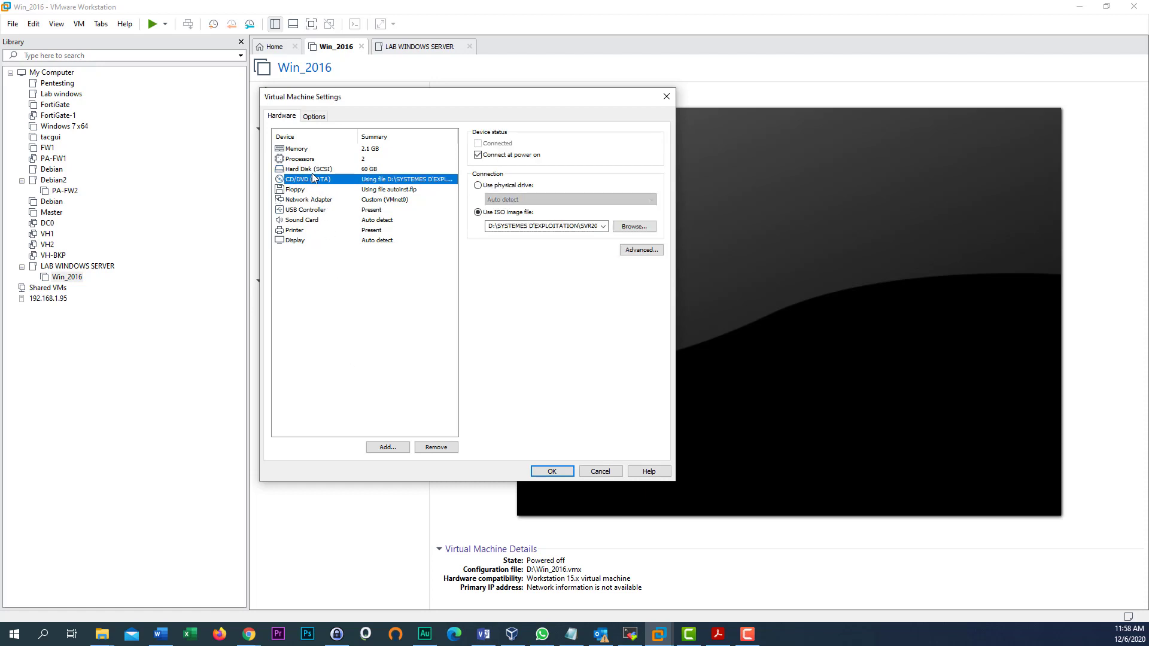
left_click(320, 171)
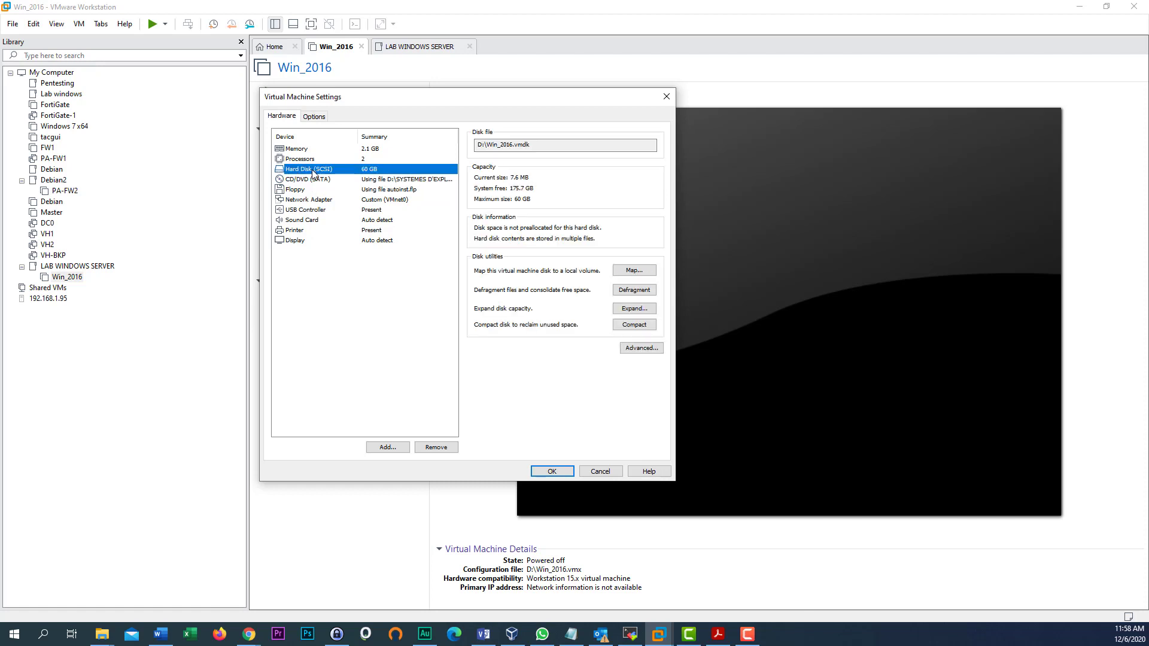
- Open the Add Hardware Wizard and examine the USB controller, parallel port, serial port and floppy drive types
left_click(388, 448)
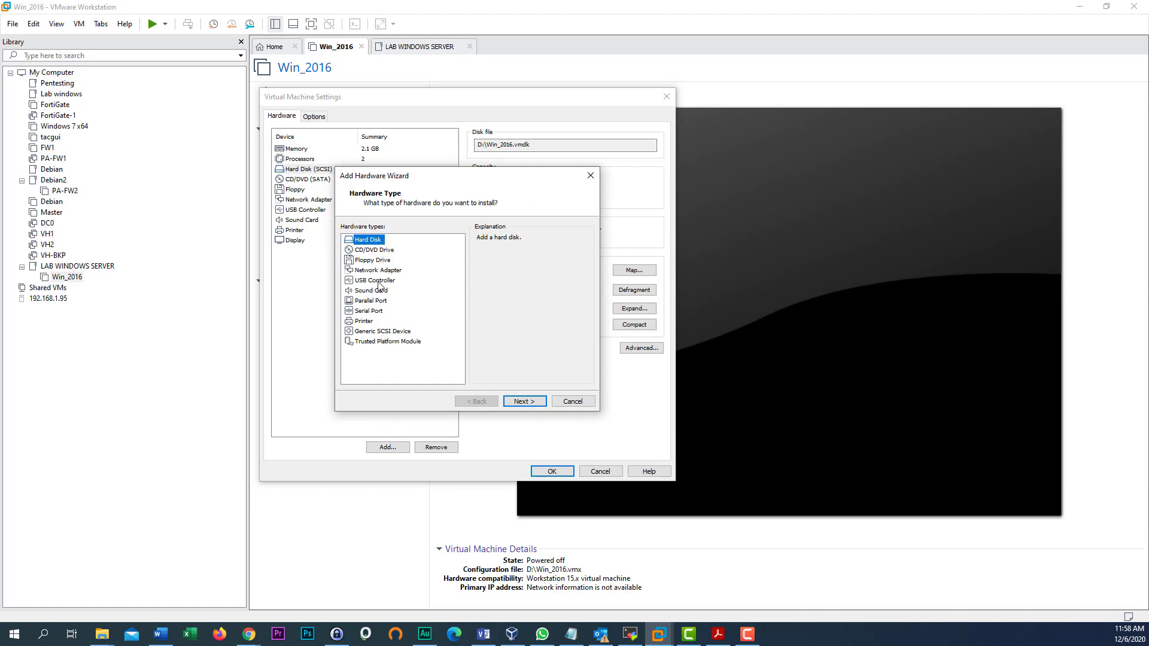
left_click(381, 282)
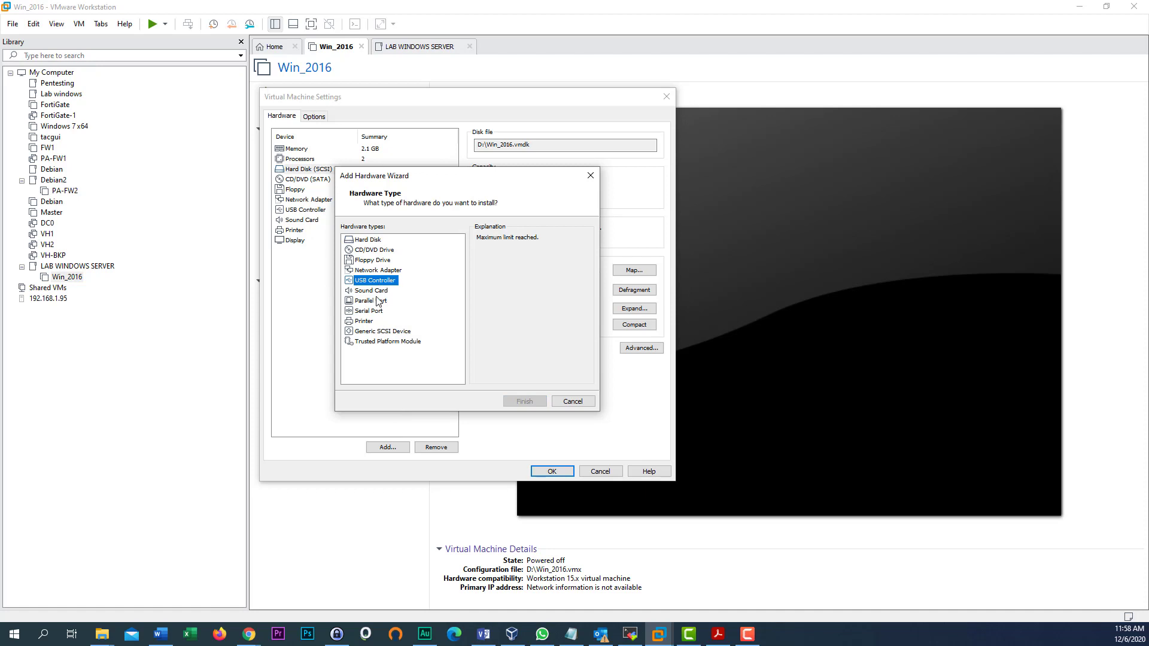
left_click(378, 301)
left_click(377, 311)
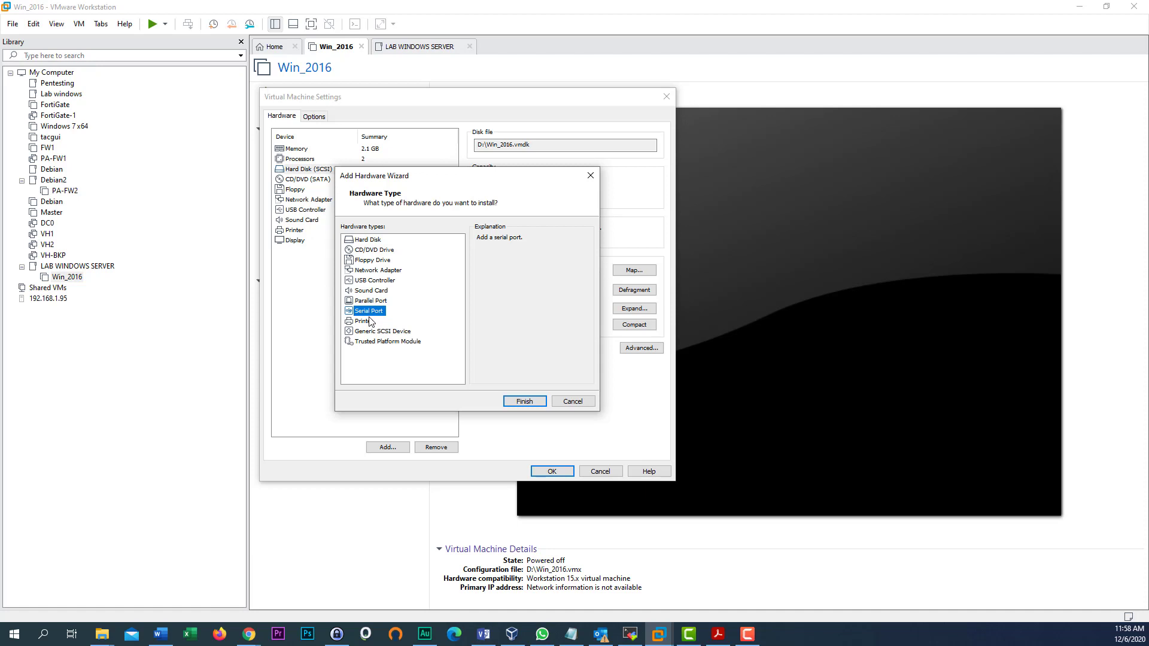
left_click_drag(467, 179, 477, 175)
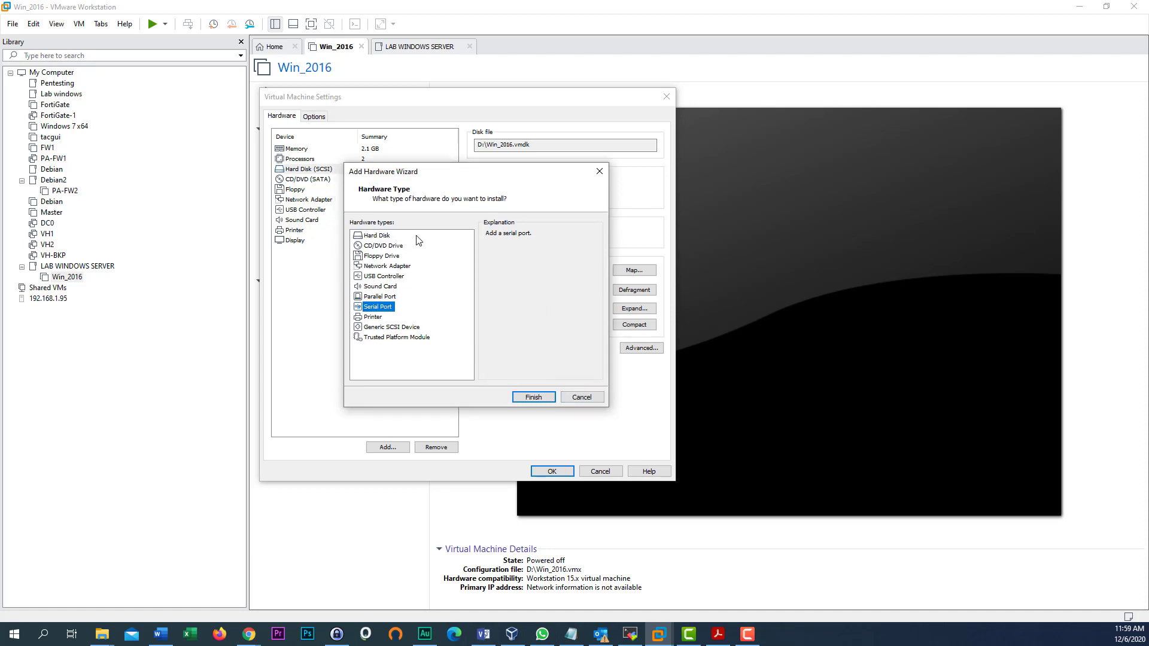
left_click(390, 256)
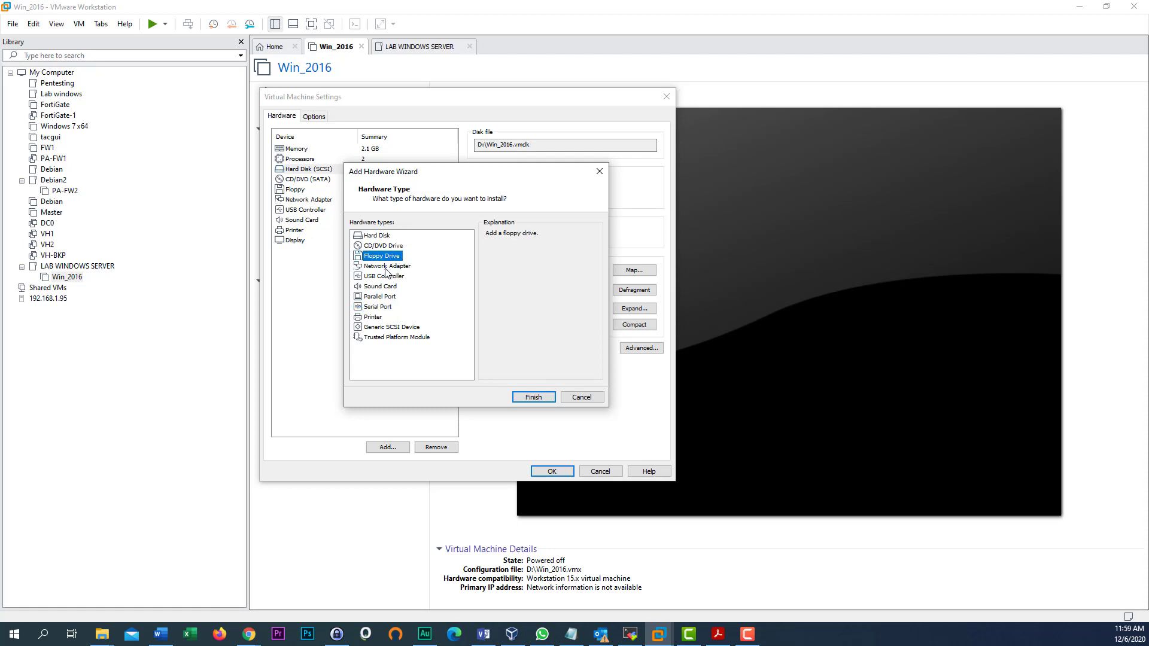
- Add a new 1 GB SCSI virtual hard disk split into multiple files and stored as Win_2016-0.vmdk
left_click(382, 236)
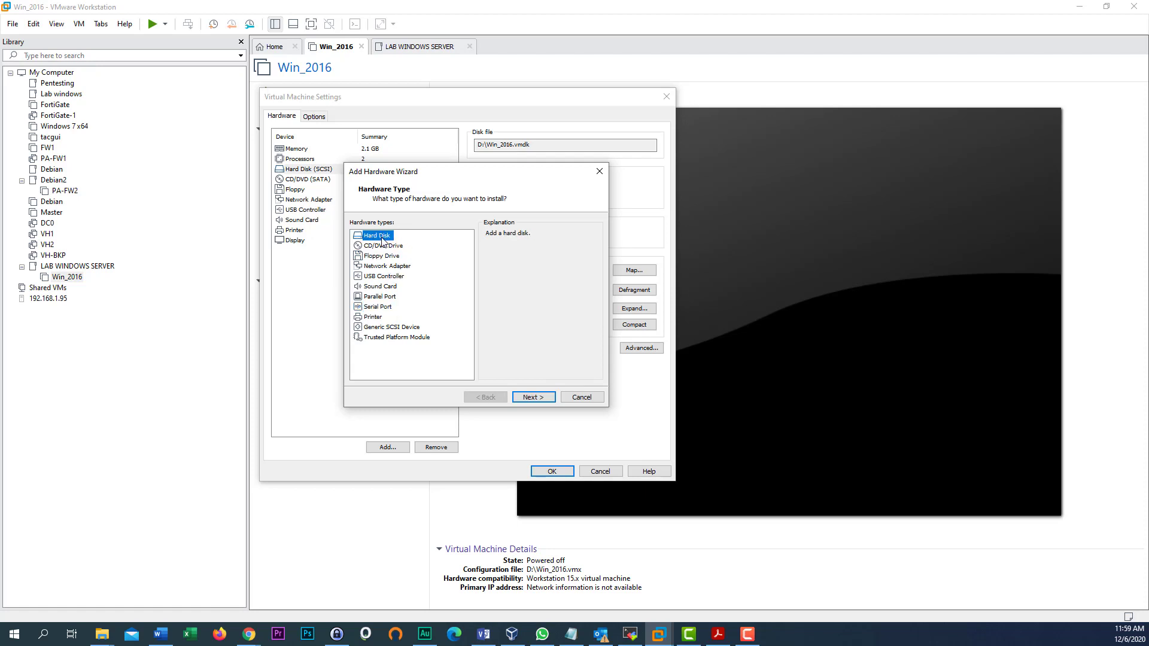
left_click(538, 398)
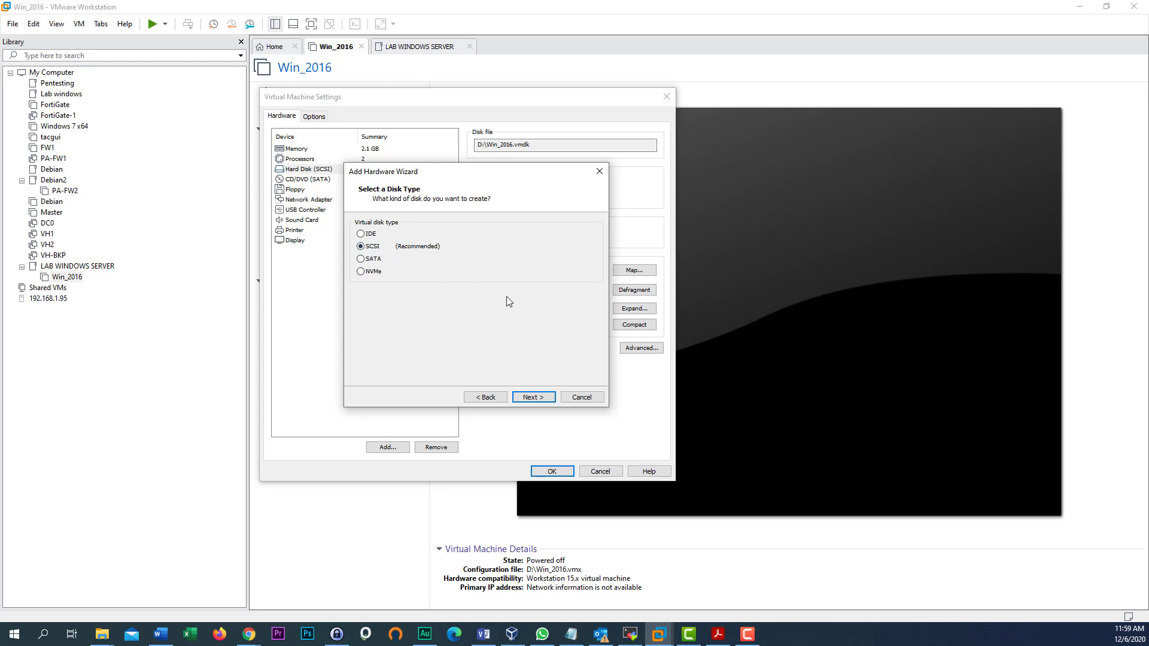
left_click(534, 398)
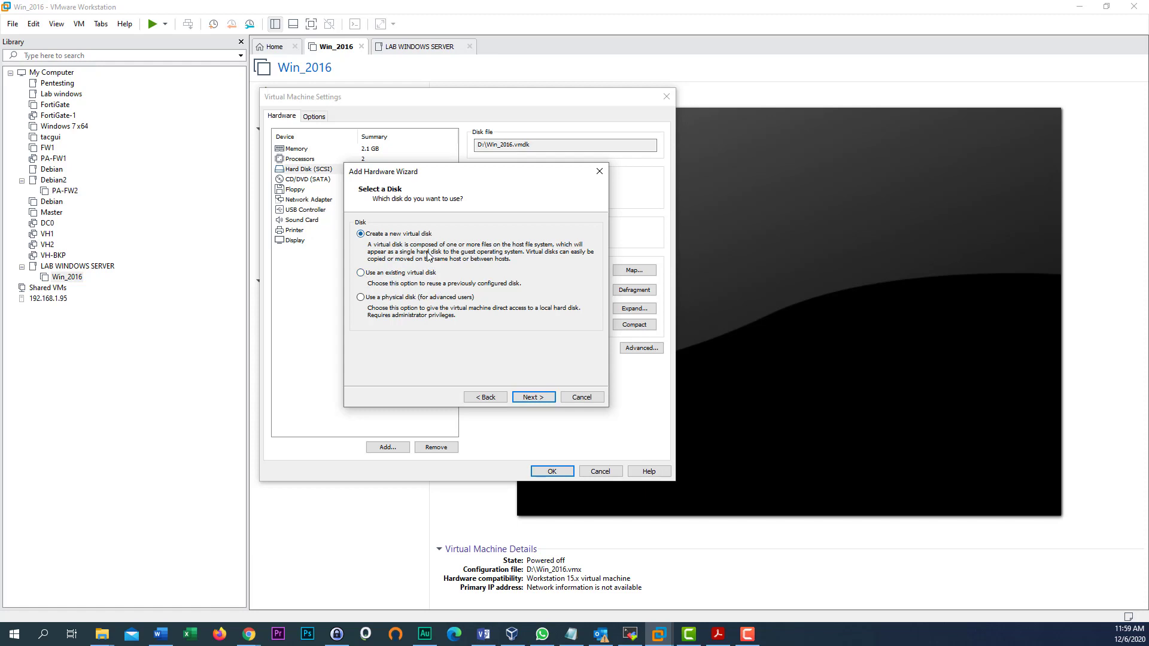
left_click(539, 399)
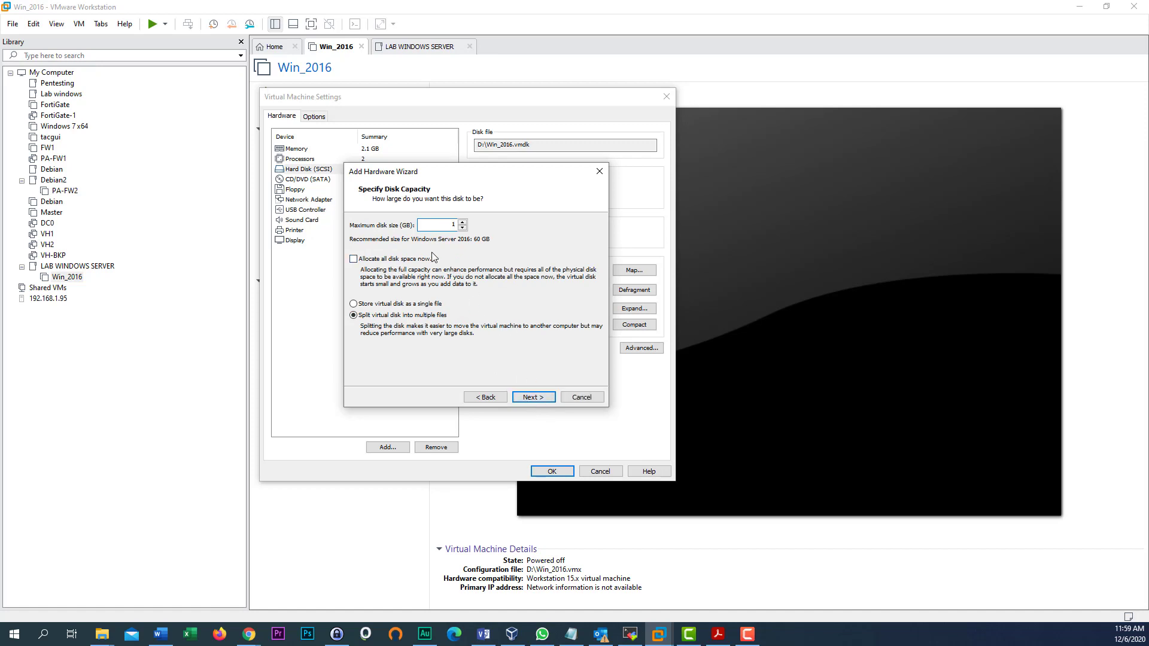
left_click(529, 398)
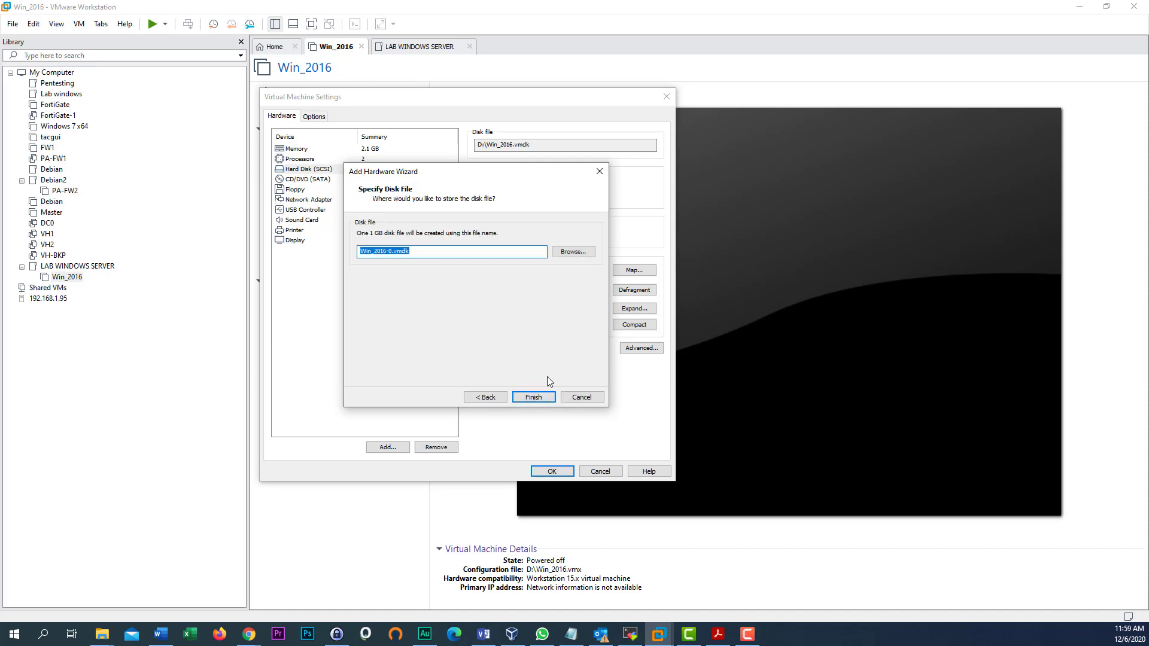
left_click(541, 396)
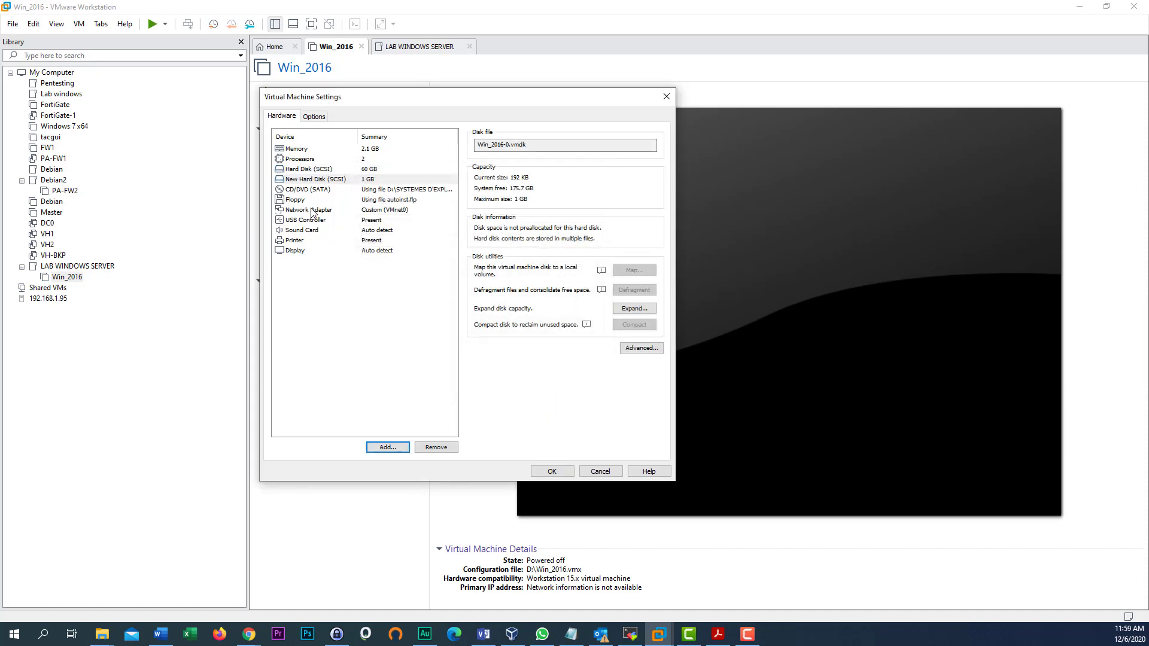
- Check the CD/DVD drive's settings and set the network adapter's connection to NAT
left_click(295, 200)
left_click(347, 189)
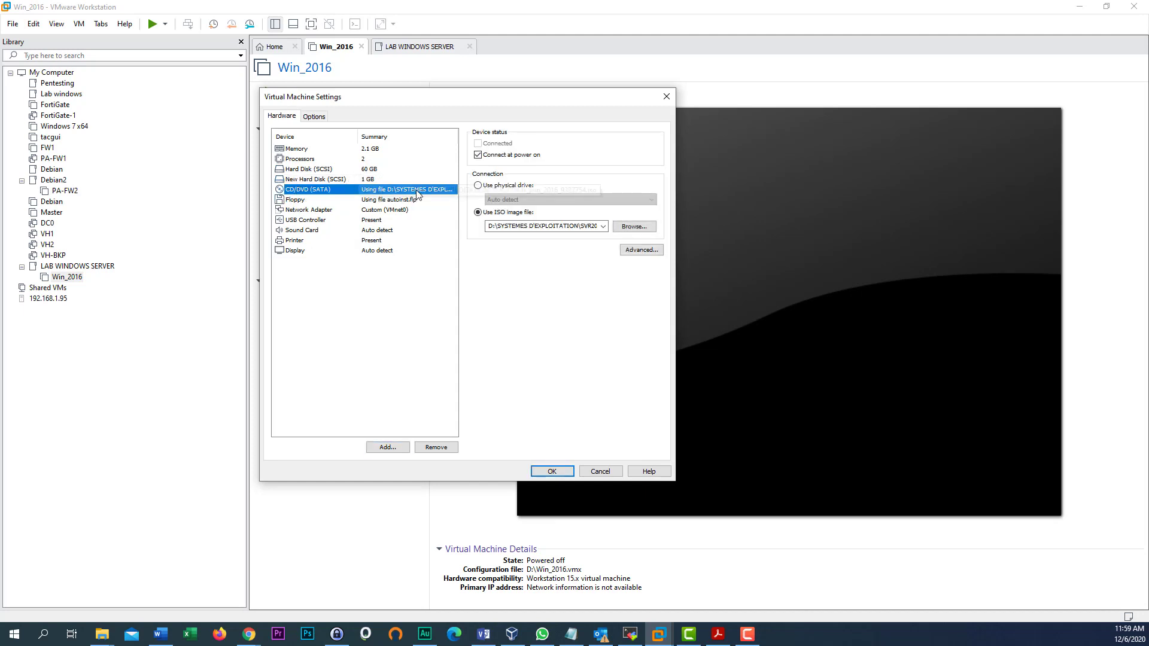
left_click(386, 213)
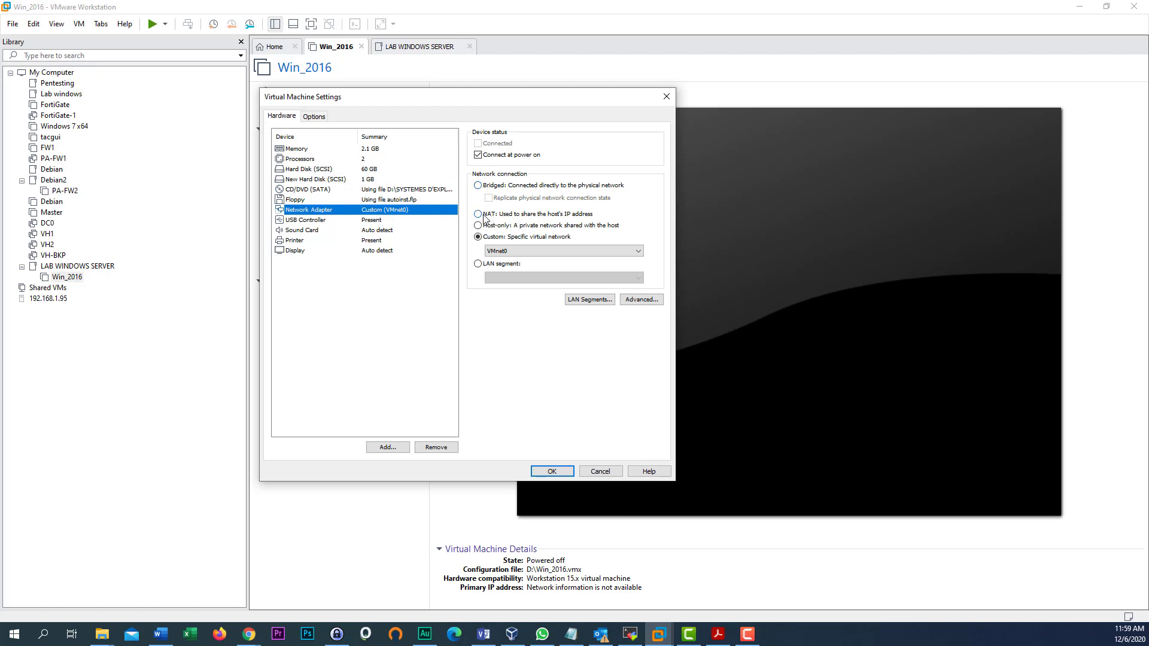
left_click(479, 215)
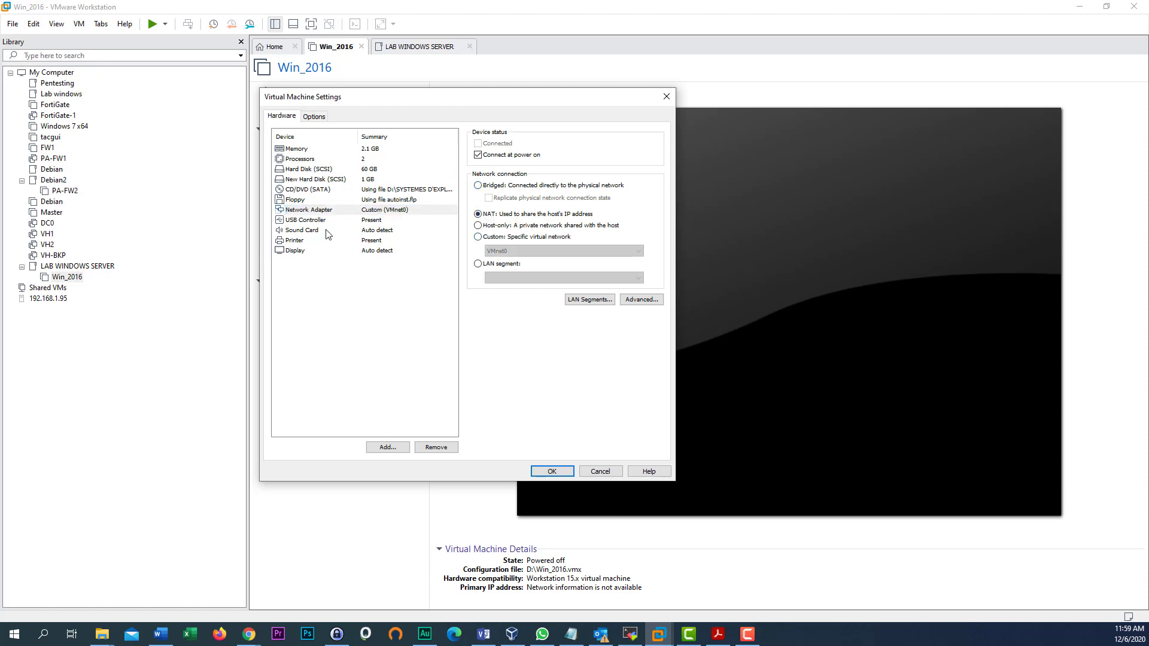
- Add a second network adapter to the virtual machine
left_click(389, 450)
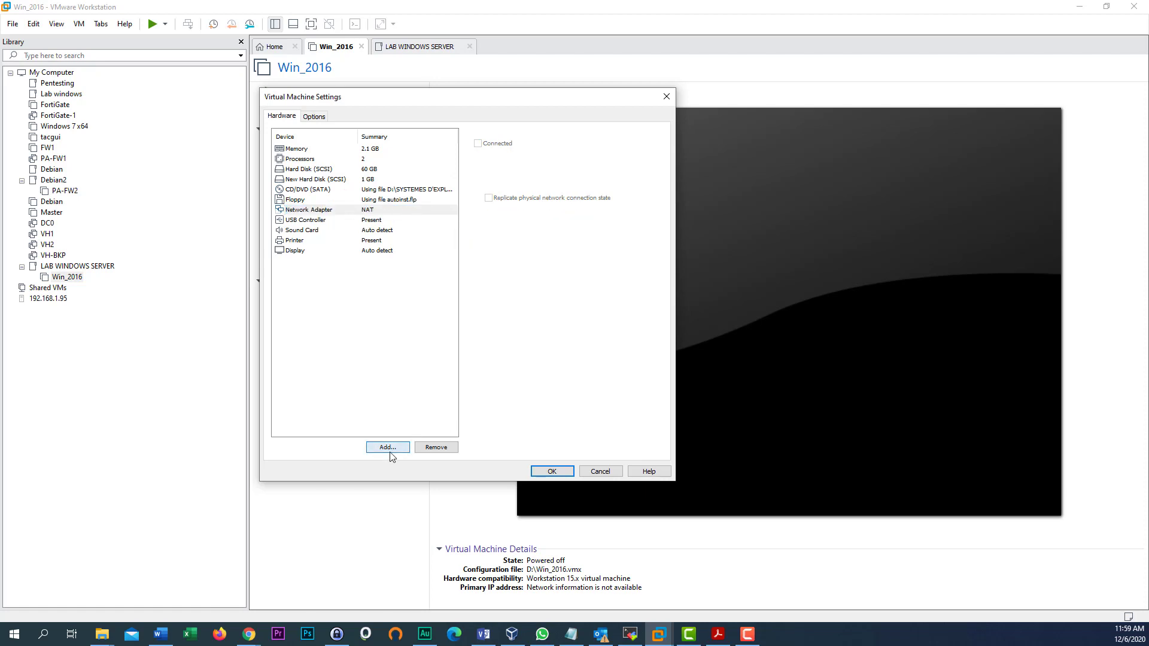
left_click(379, 272)
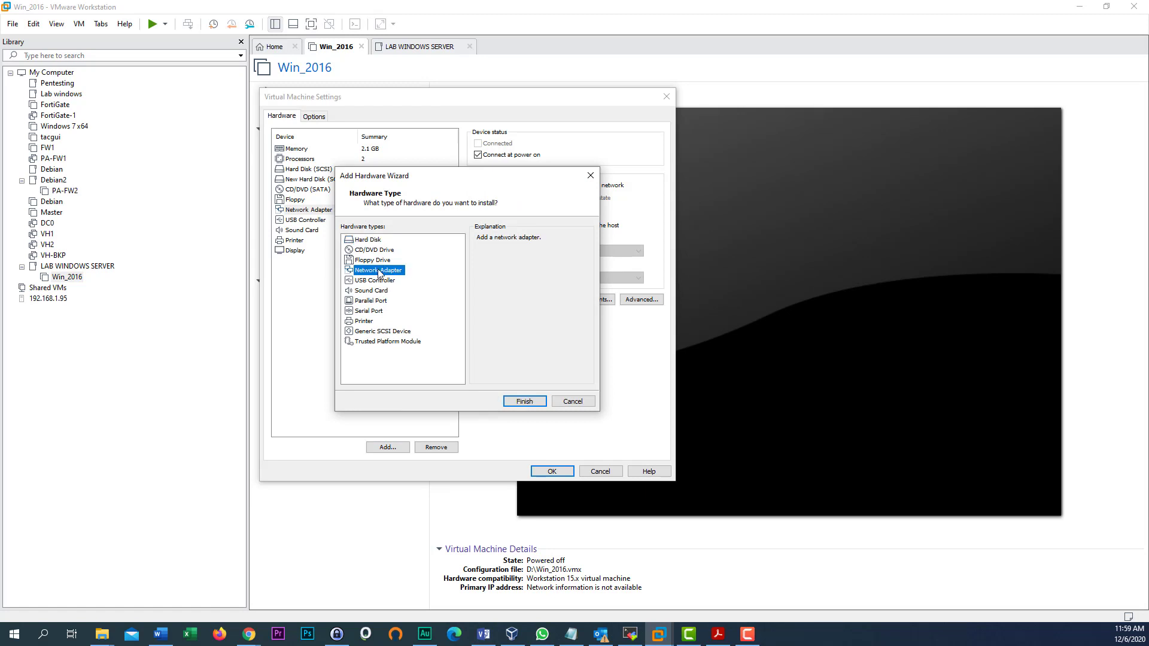
left_click(521, 399)
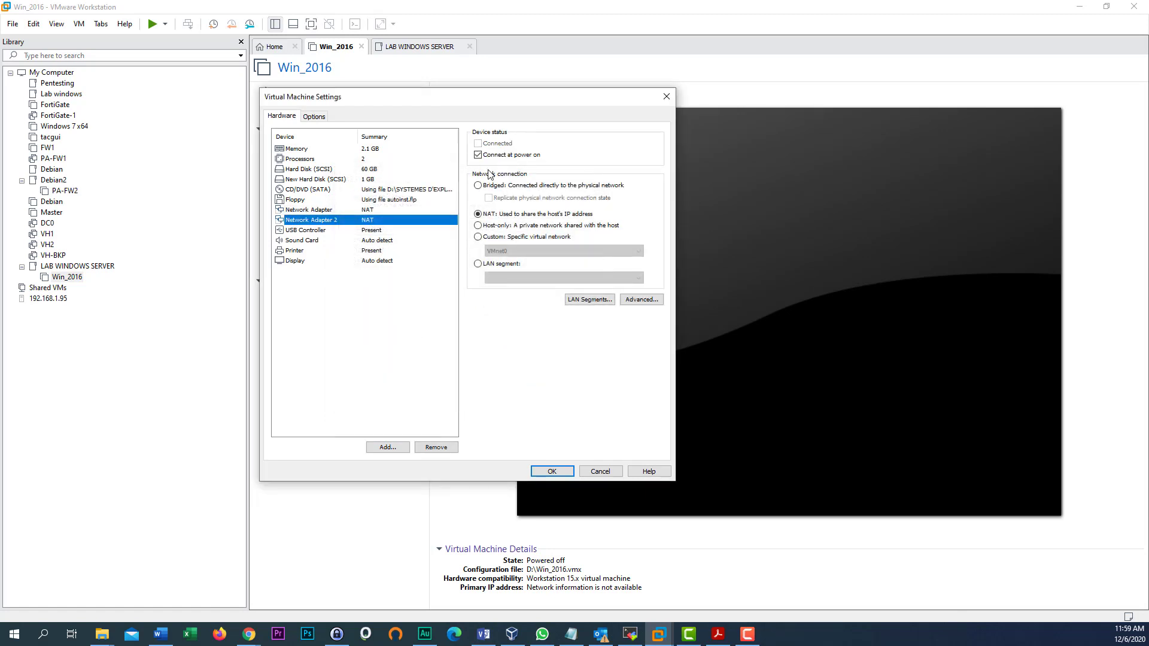
- Connect Network Adapter 2 to the custom virtual network VMnet2 (Host-only) and save the virtual machine settings
left_click(479, 237)
left_click(515, 250)
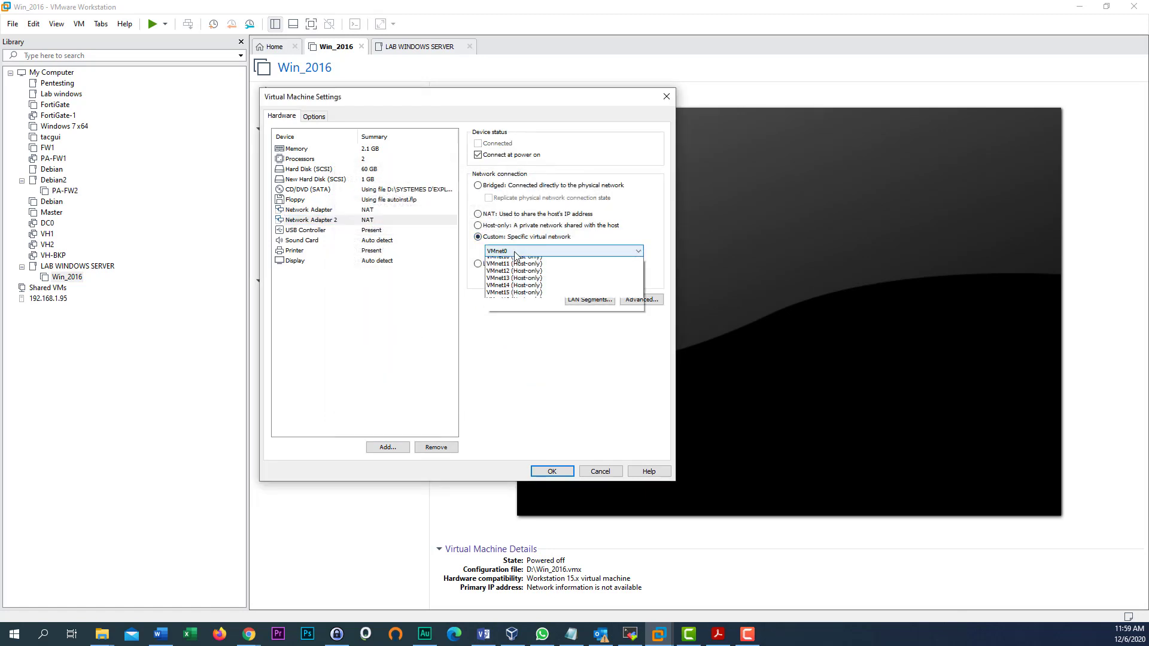
left_click(513, 275)
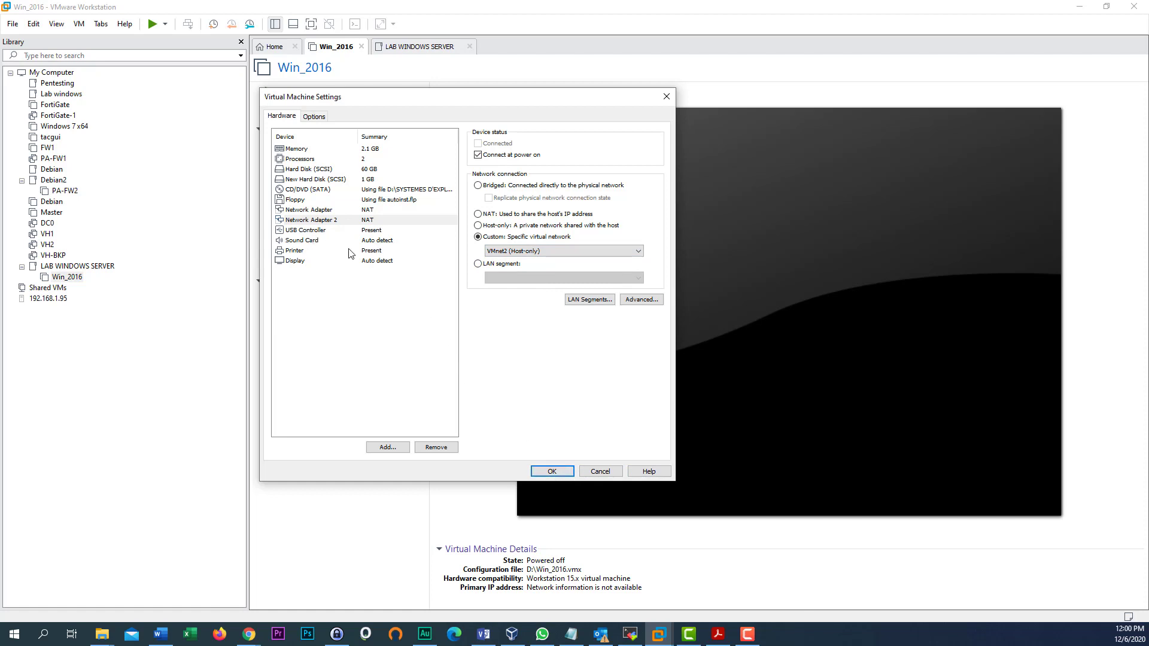
left_click(553, 474)
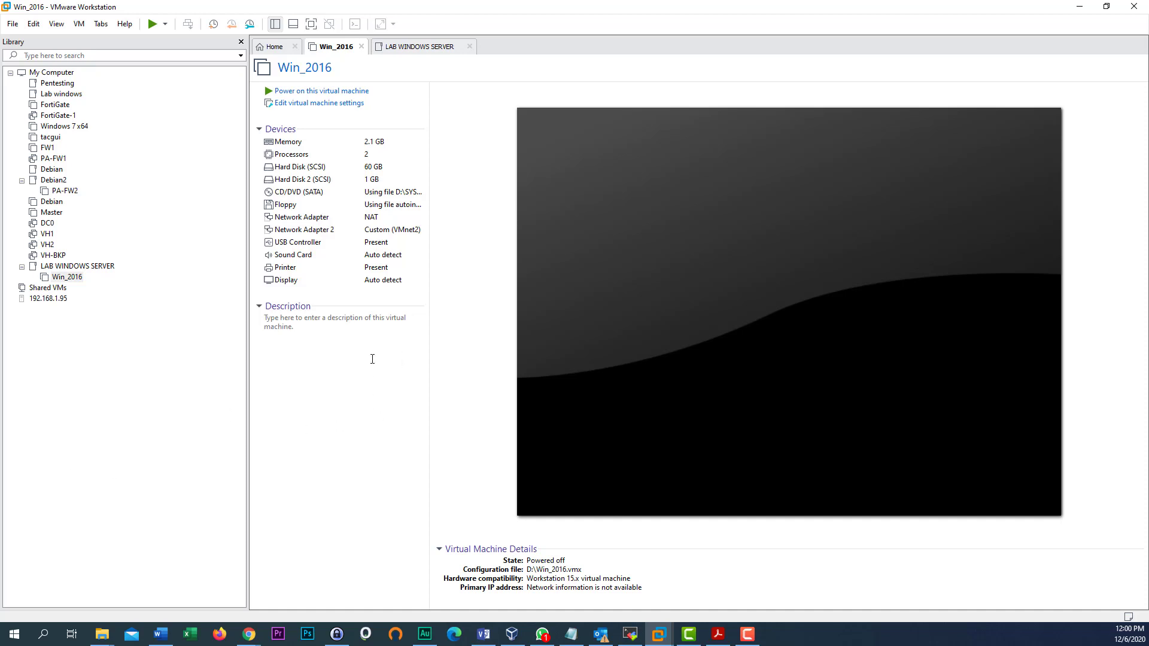
- Check the first network adapter's connection settings and close them without changes
left_click(392, 219)
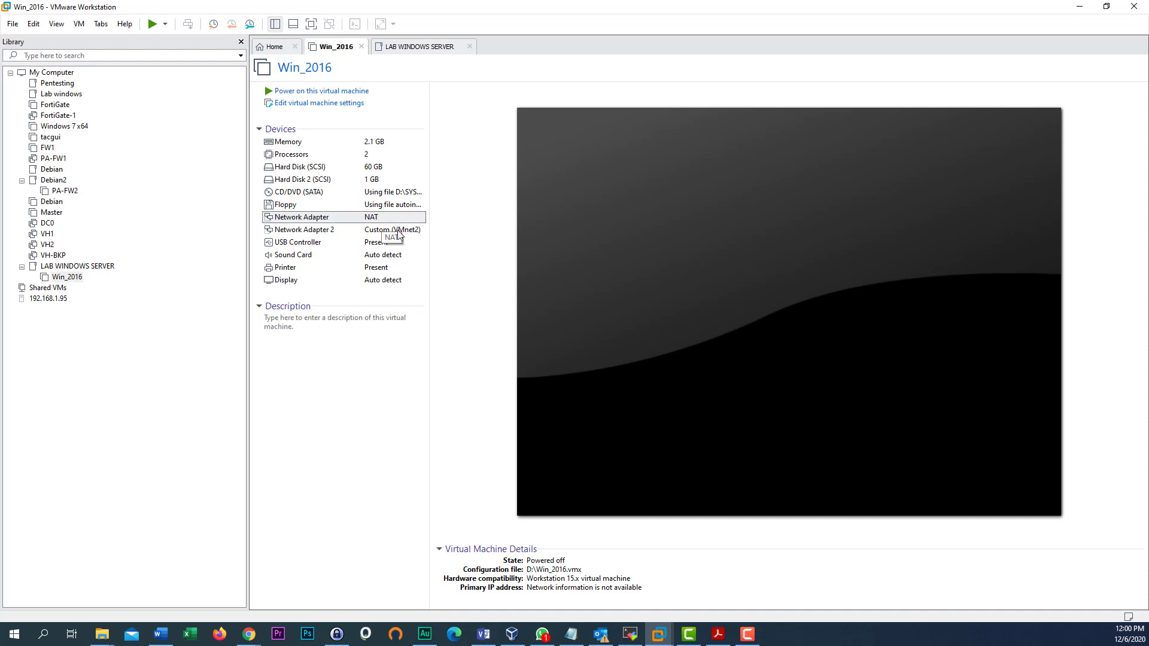
double_click(329, 217)
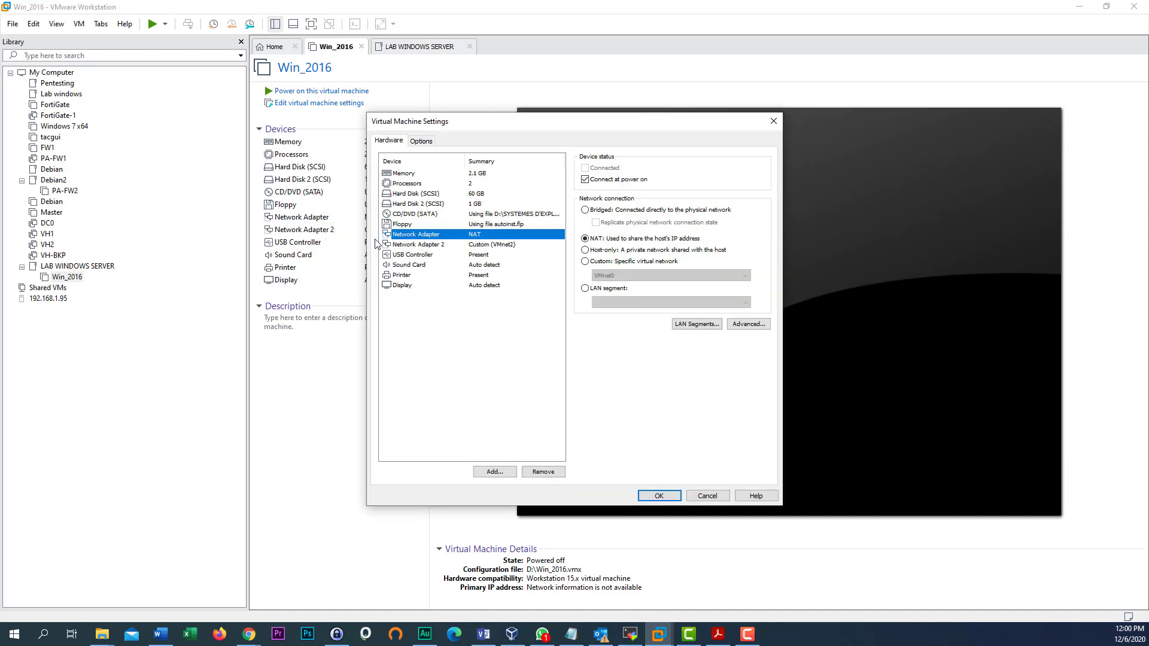
left_click(706, 496)
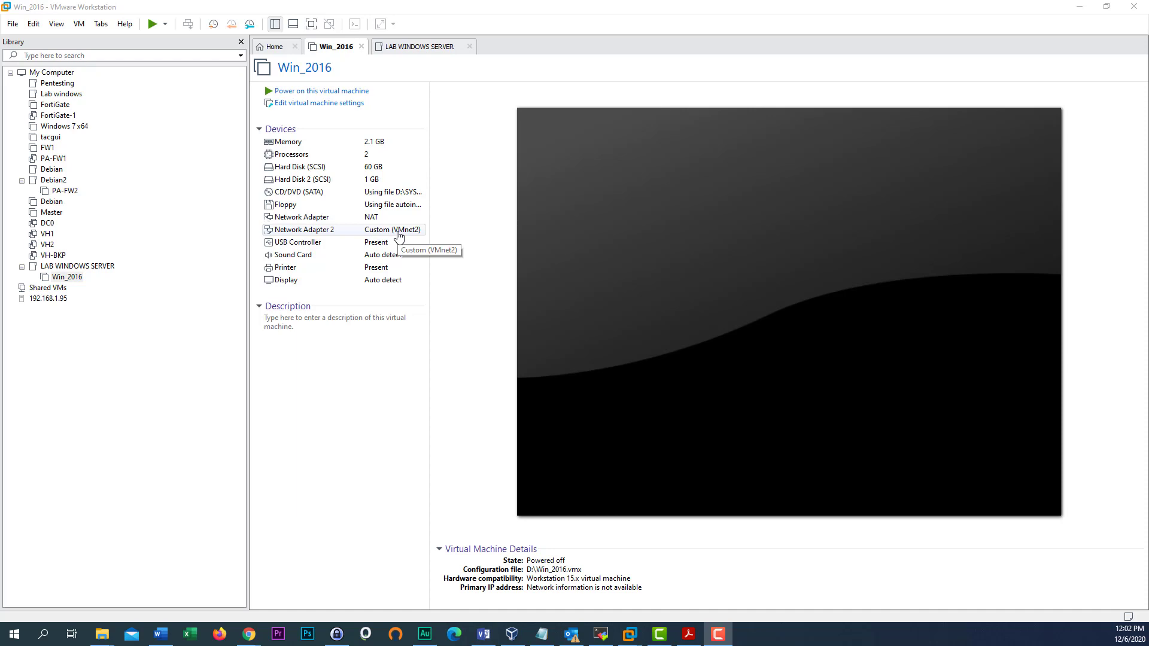
- Open the Virtual Network Editor and examine VMnet2's subnet and DHCP settings
left_click(67, 277)
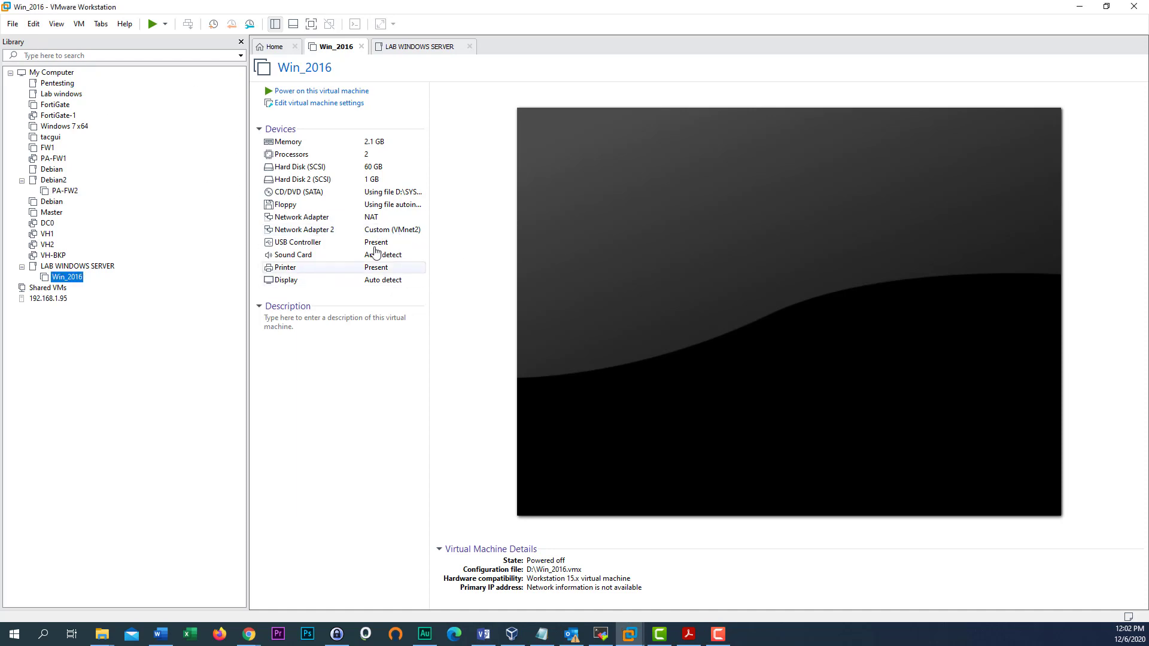
left_click(35, 24)
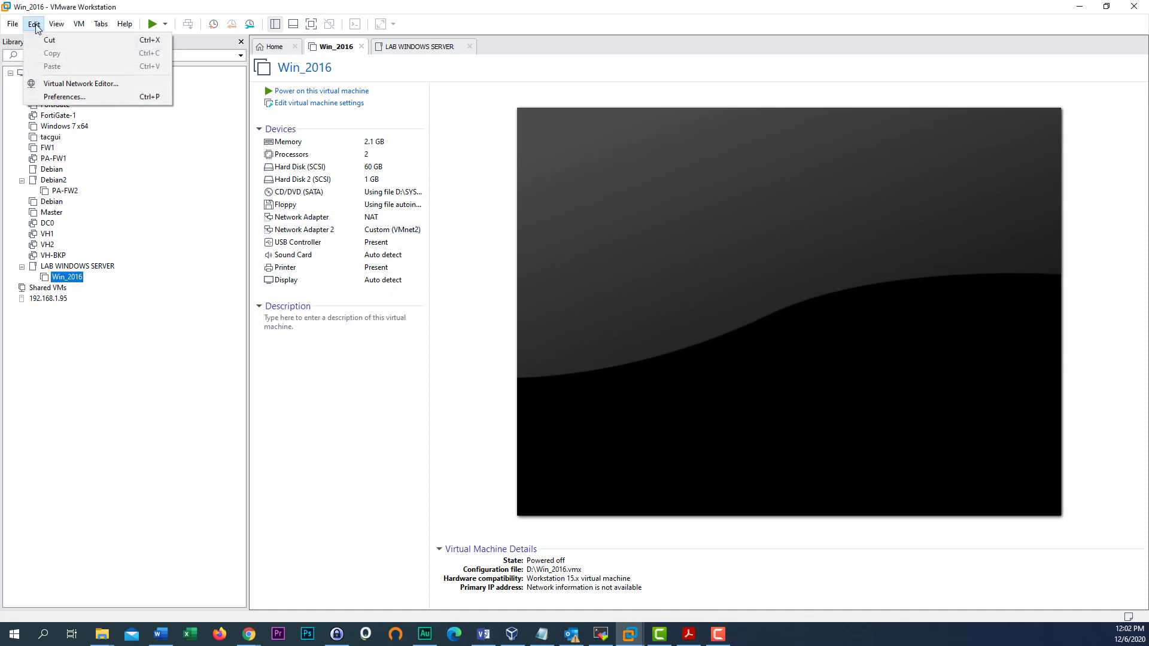
left_click(95, 86)
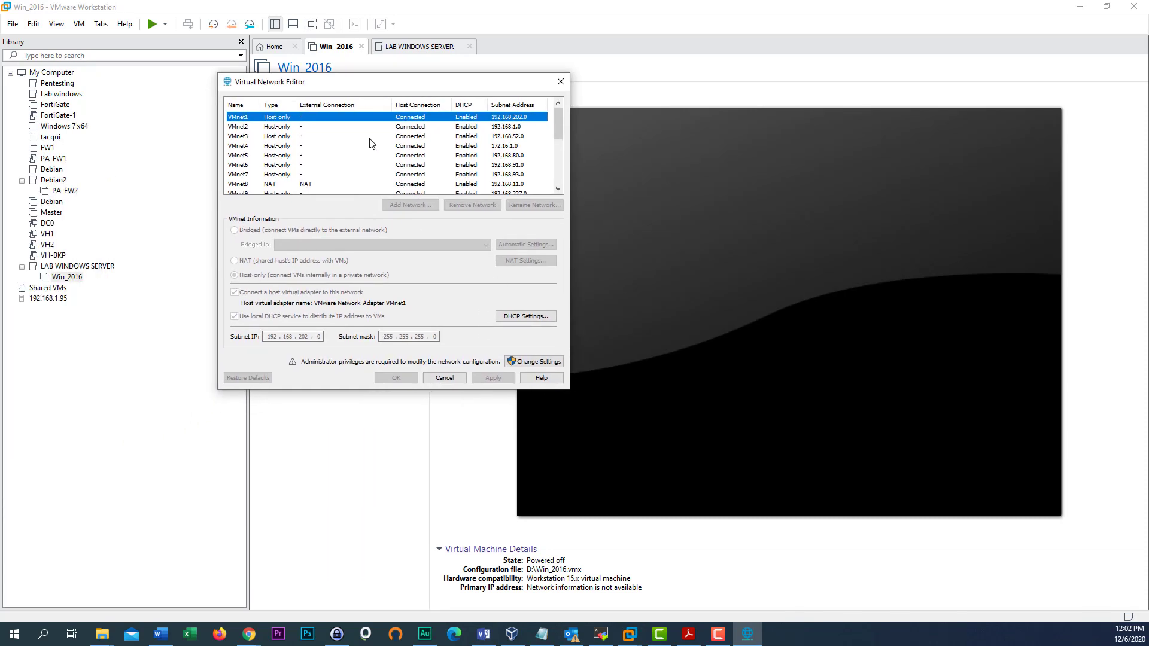
left_click_drag(397, 82, 453, 109)
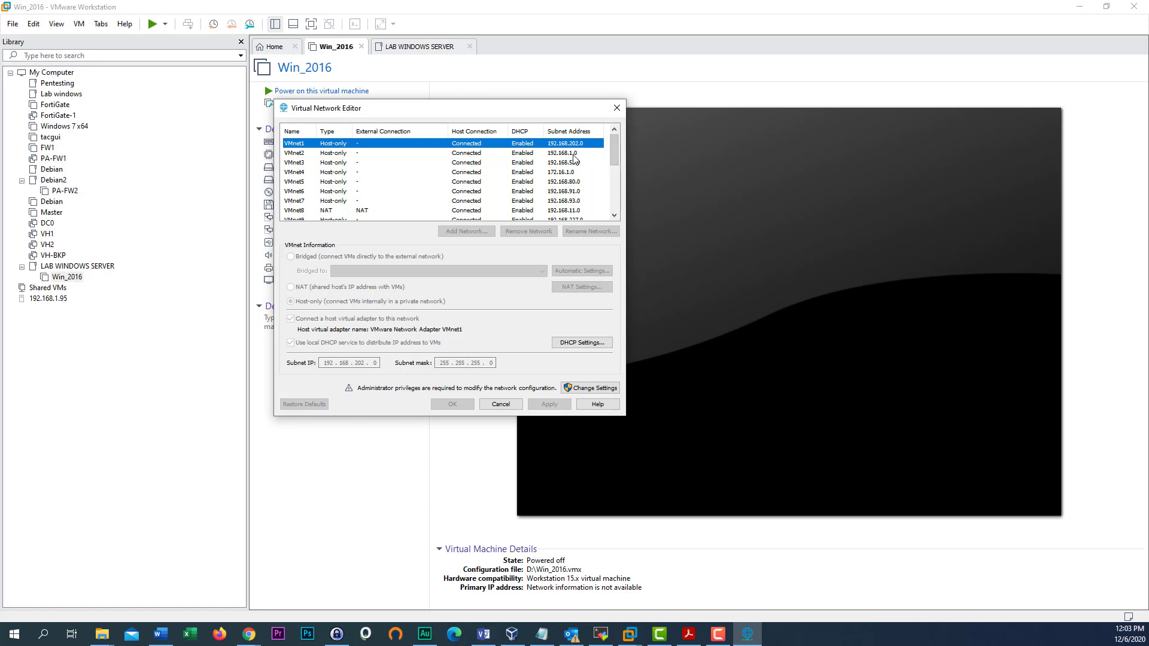
left_click(298, 153)
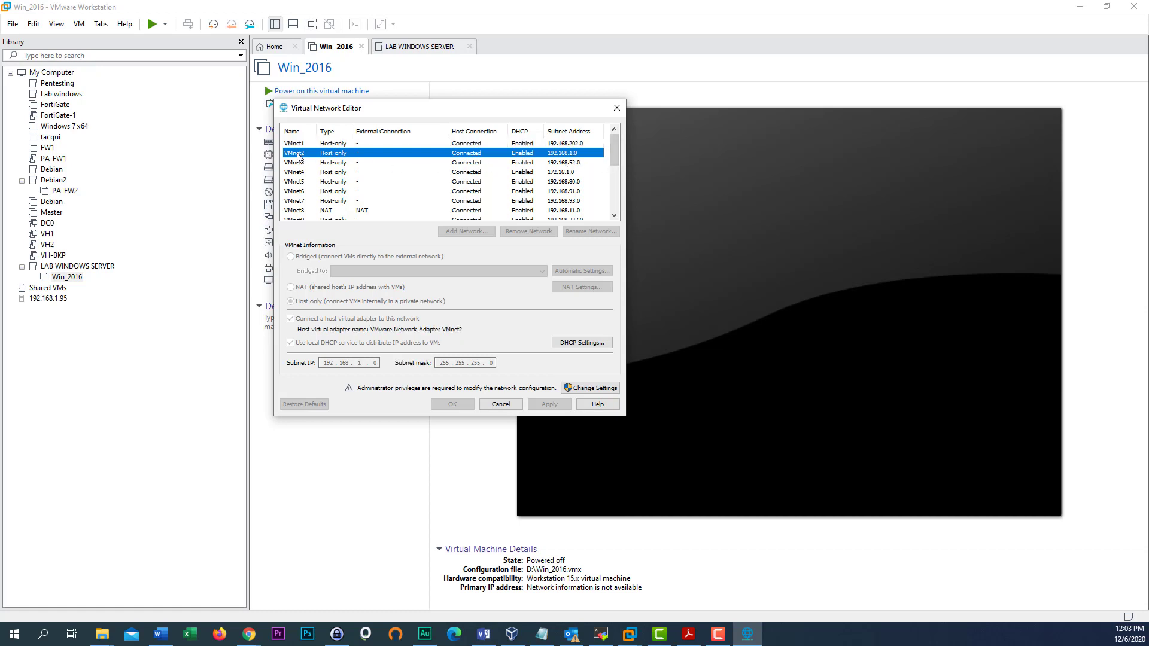
left_click(580, 338)
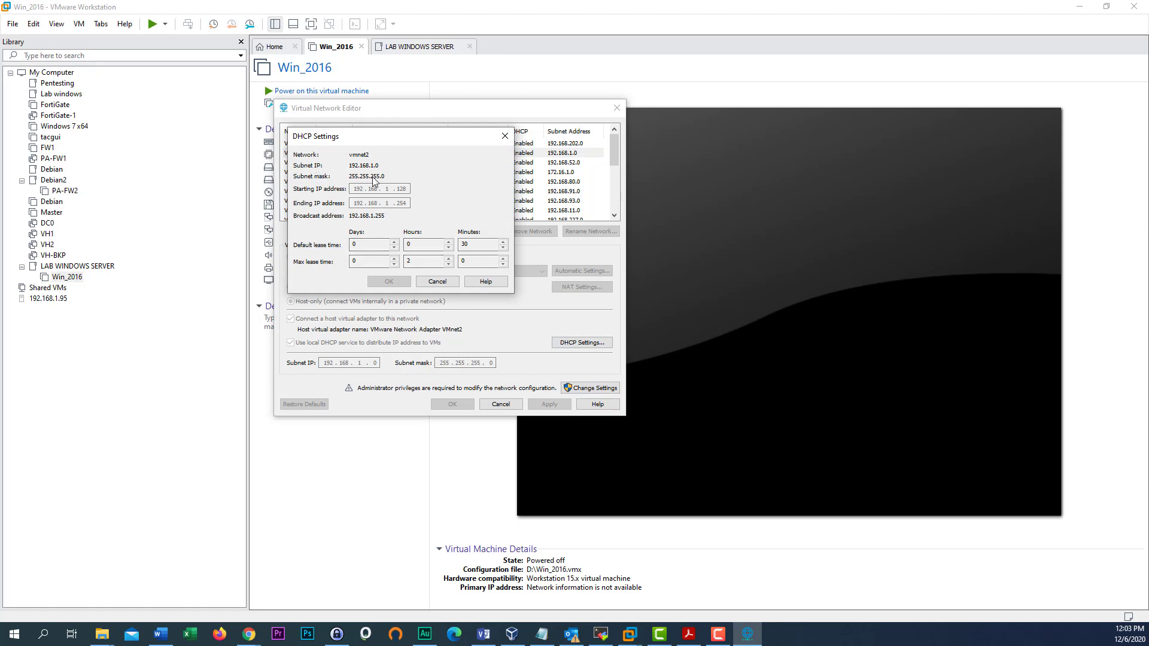
left_click_drag(395, 136, 597, 170)
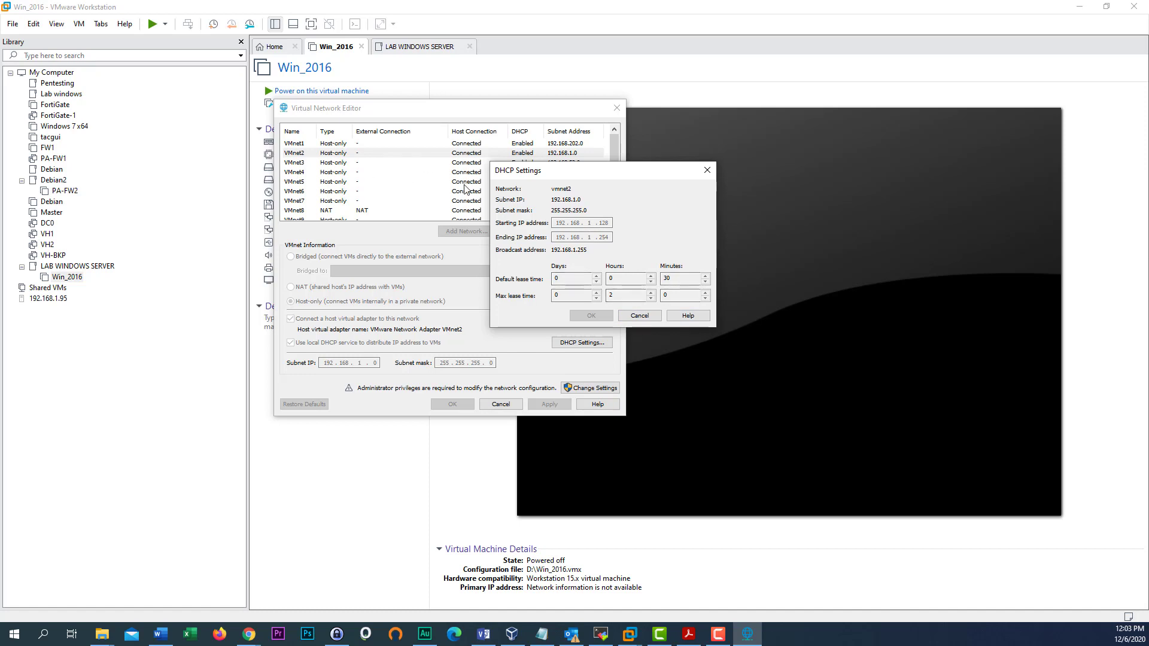
left_click(639, 316)
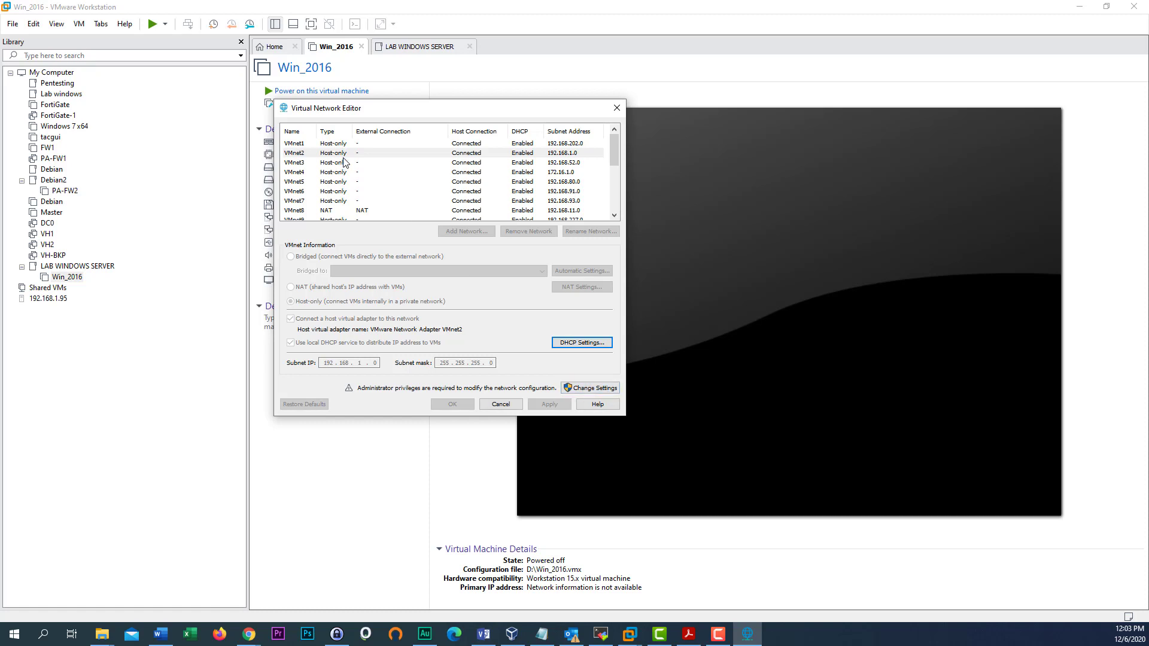
- Unlock the virtual network configuration with administrator privileges and select VMnet2
left_click(604, 390)
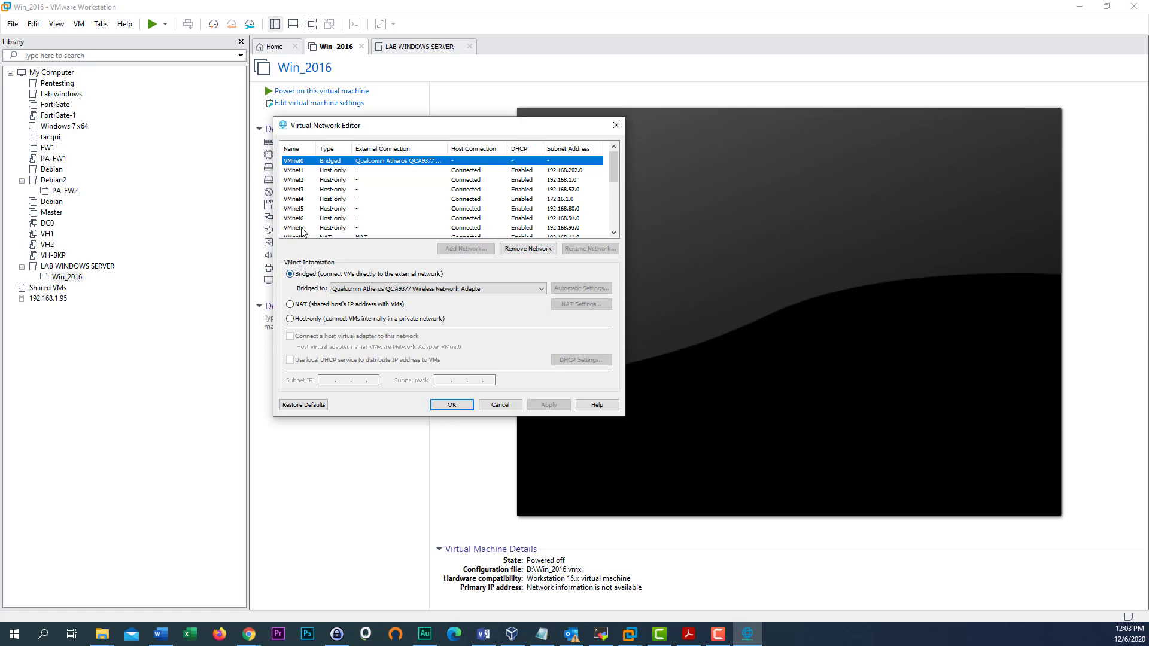
left_click(301, 180)
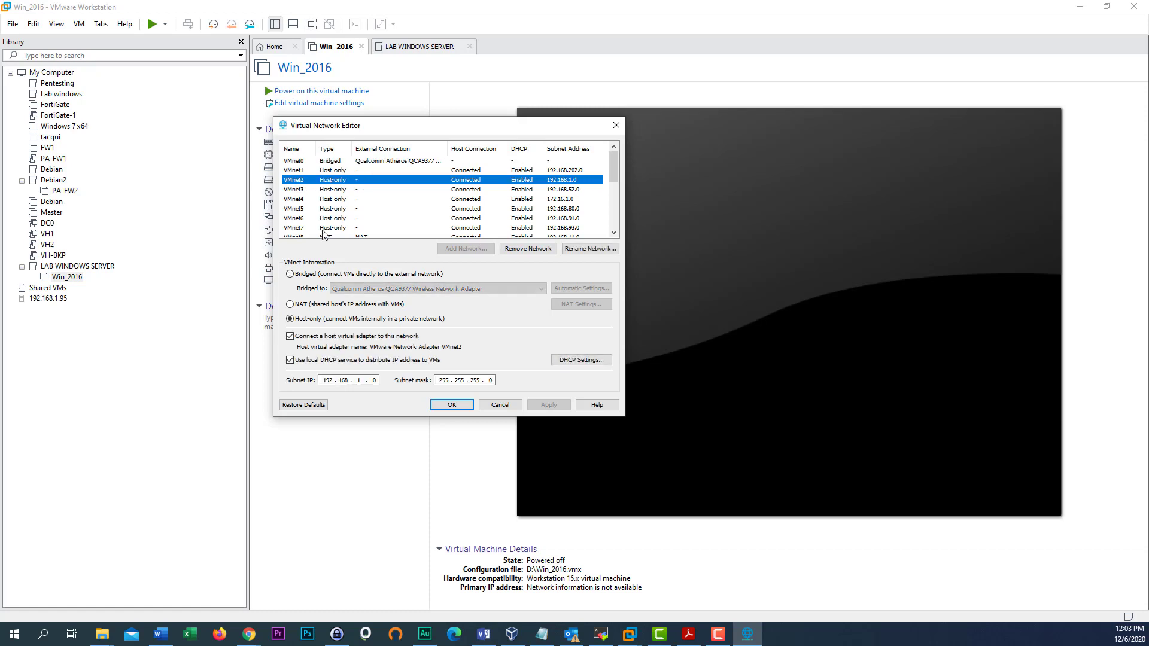
- Try making VMnet2 a bridged network and compare its available adapters with those offered for VMnet0
left_click(290, 274)
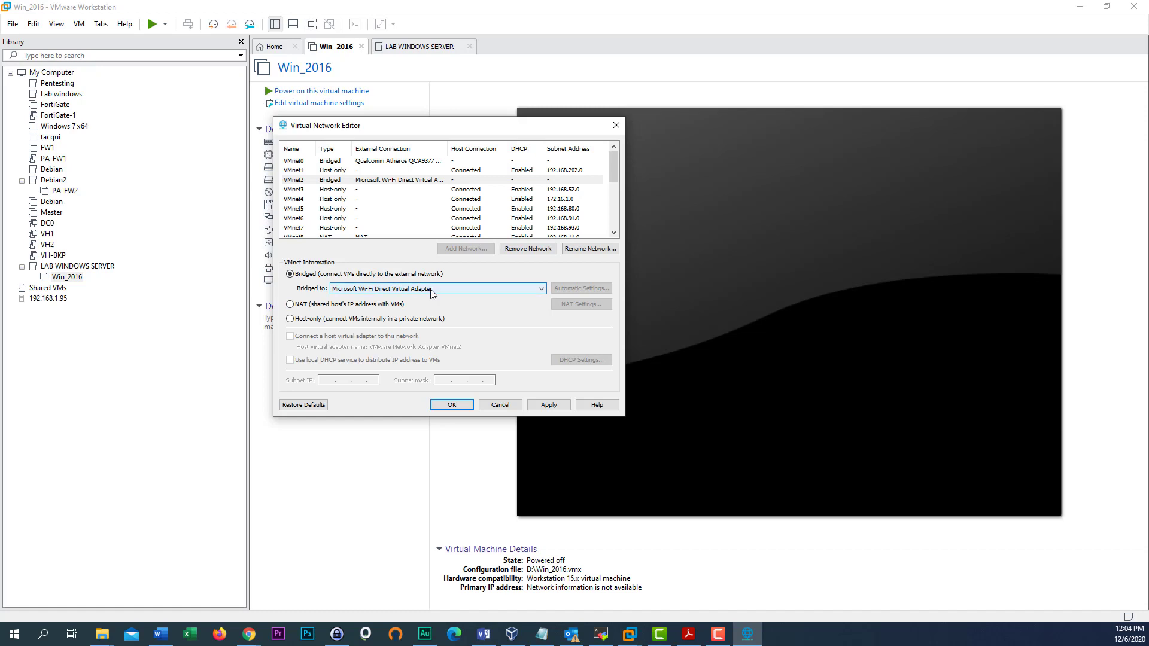
left_click(516, 291)
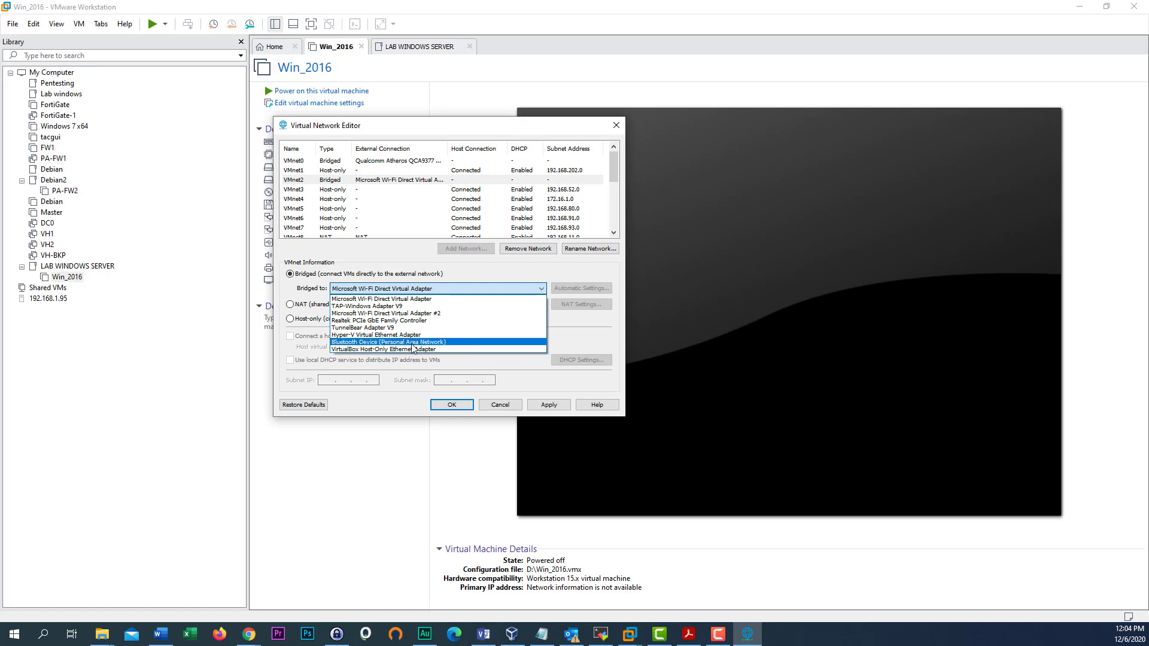
left_click(307, 294)
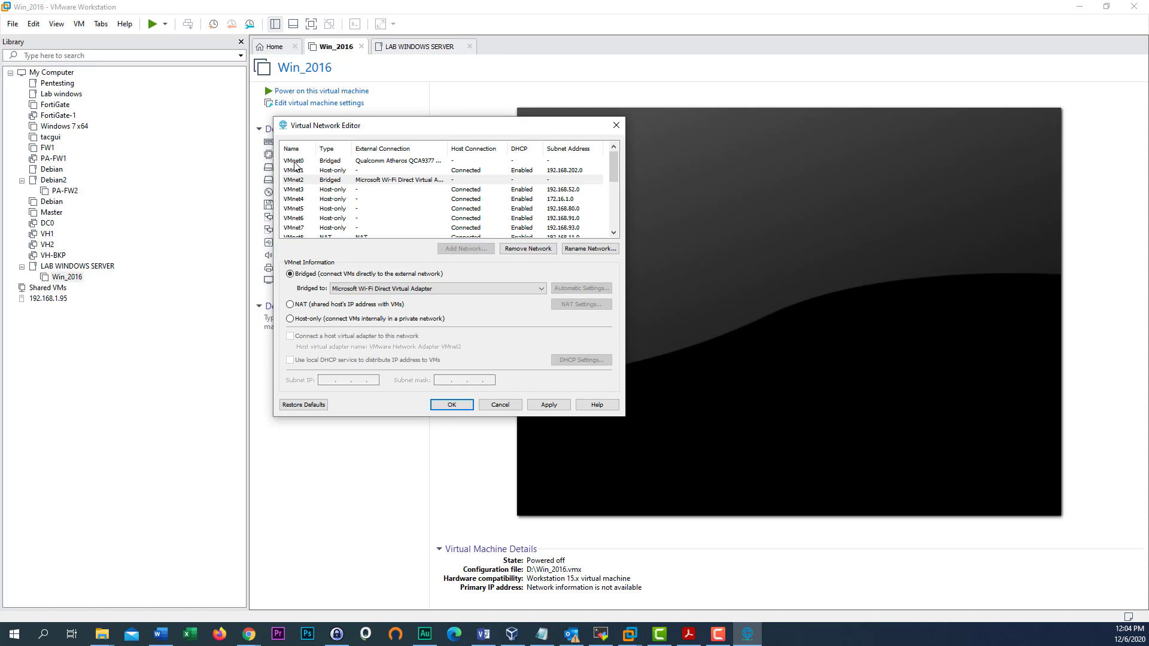
left_click(376, 162)
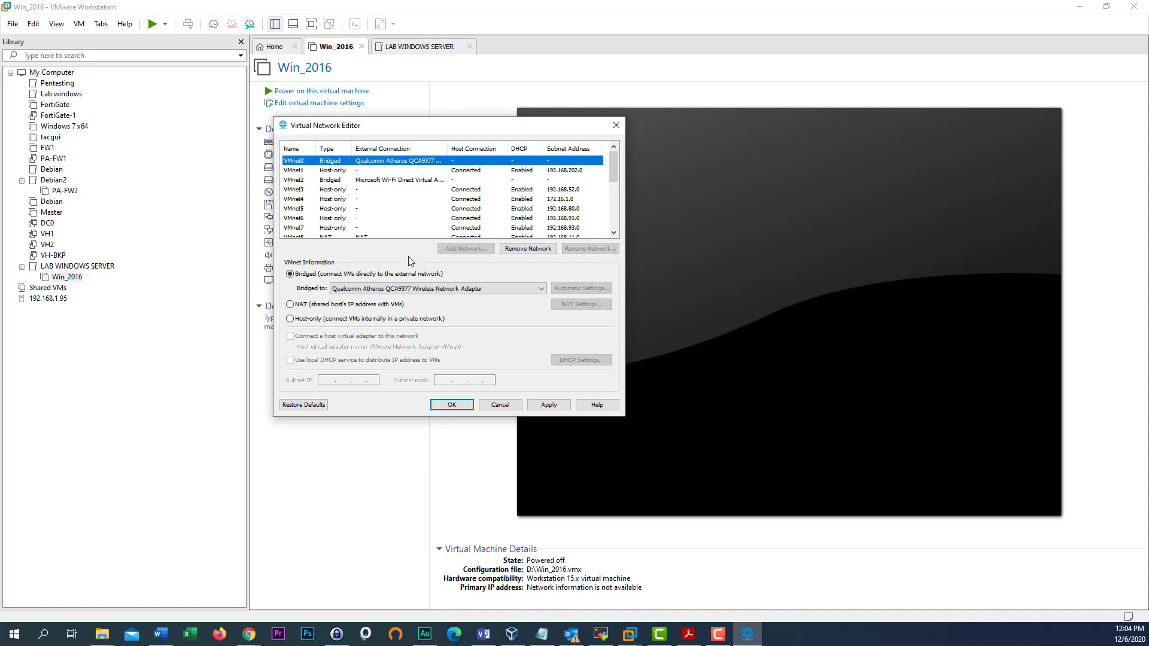
left_click(461, 293)
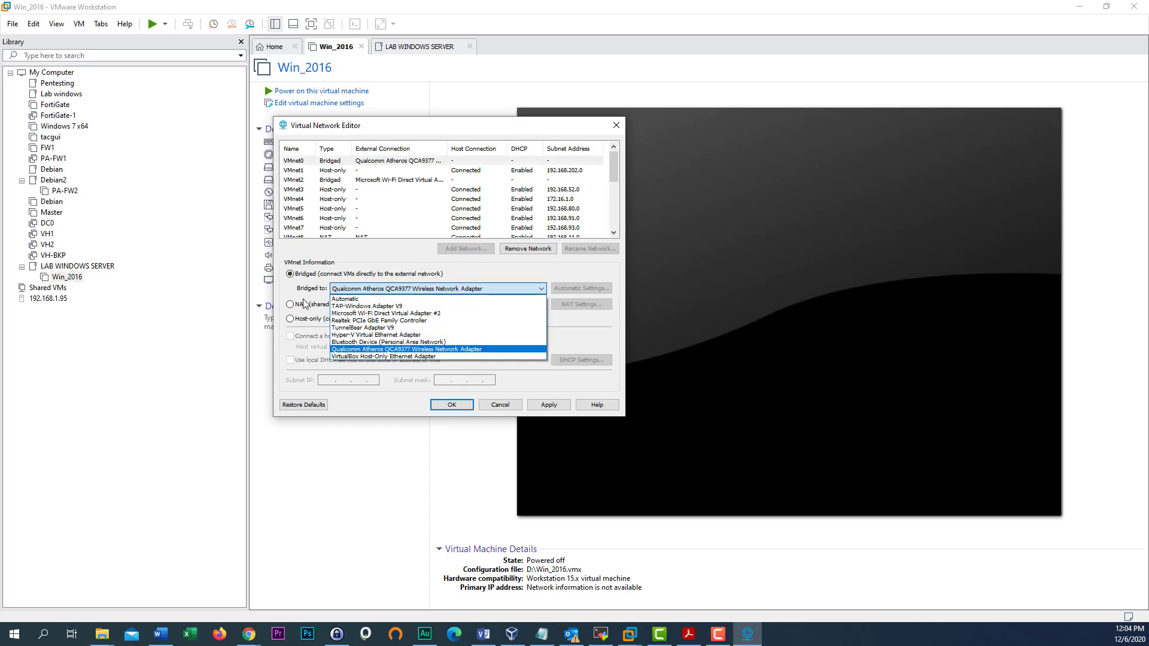
left_click(401, 256)
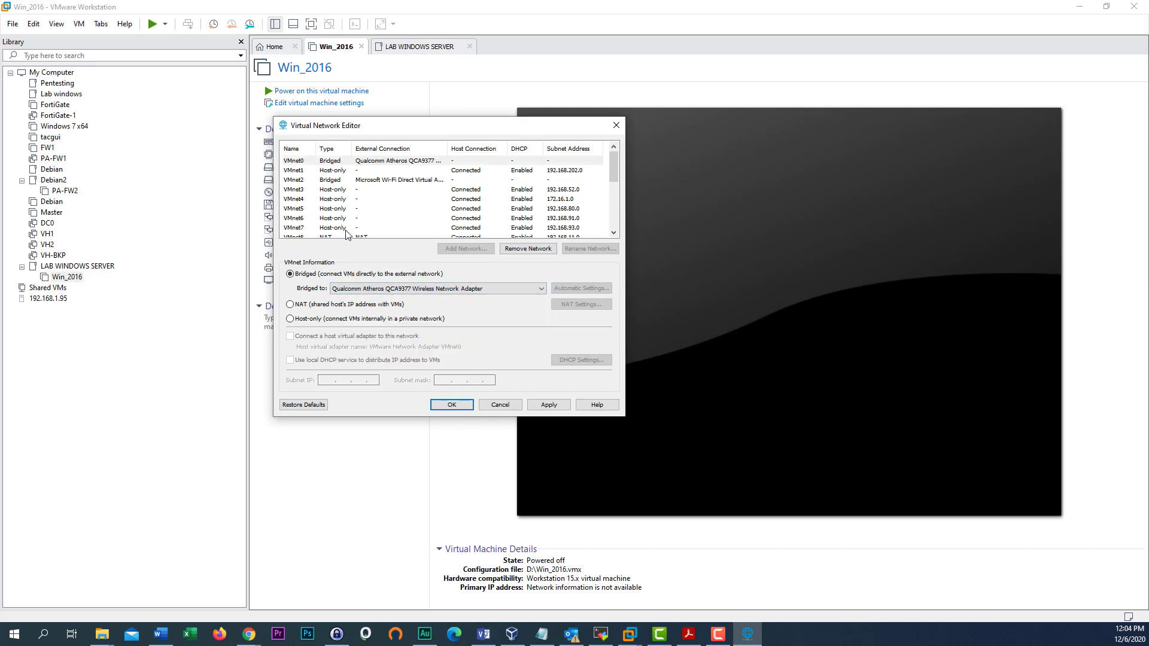
- Try bridging VMnet2 to TunnelBear Adapter V9 and review the other adapter choices
left_click(298, 181)
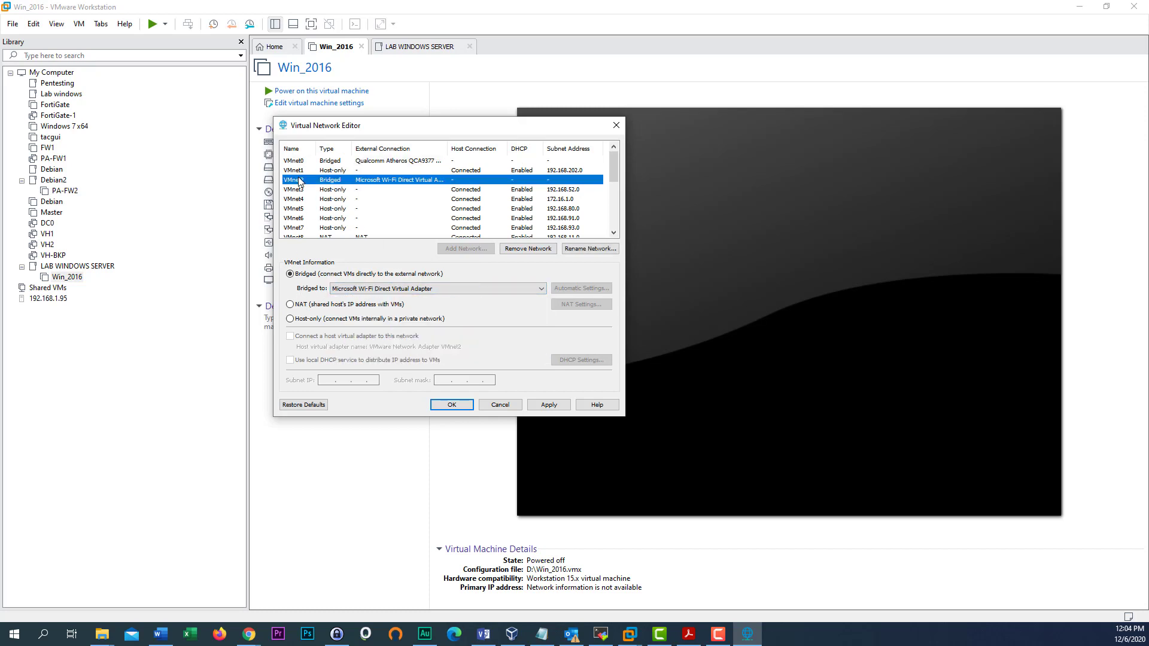
left_click(368, 289)
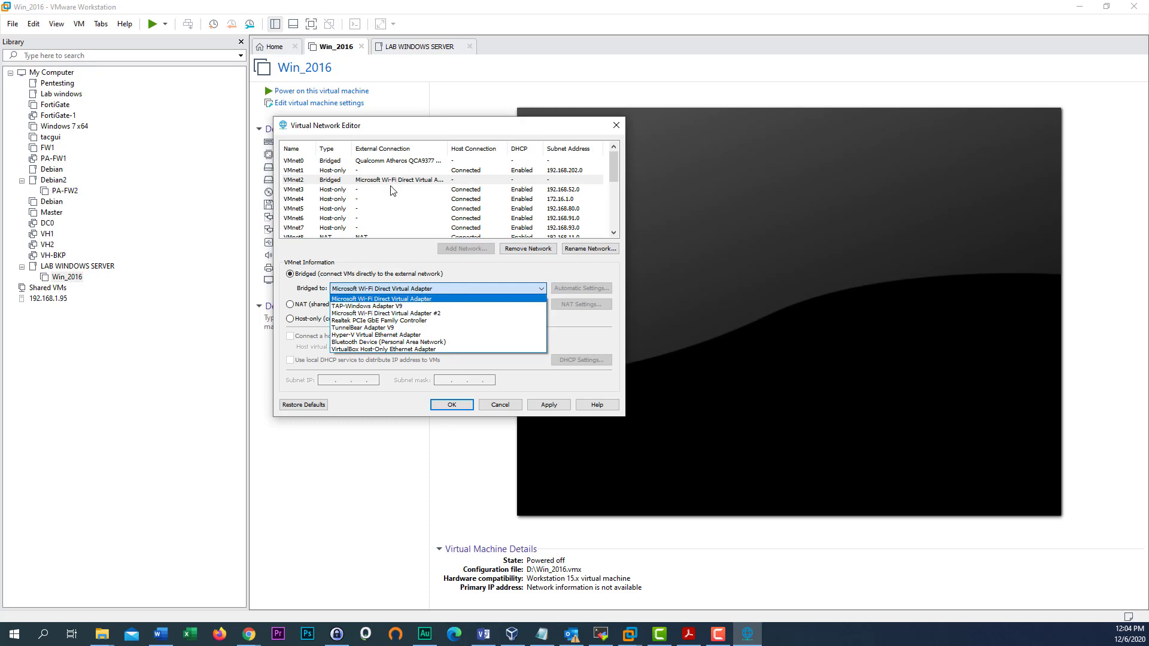
left_click(295, 184)
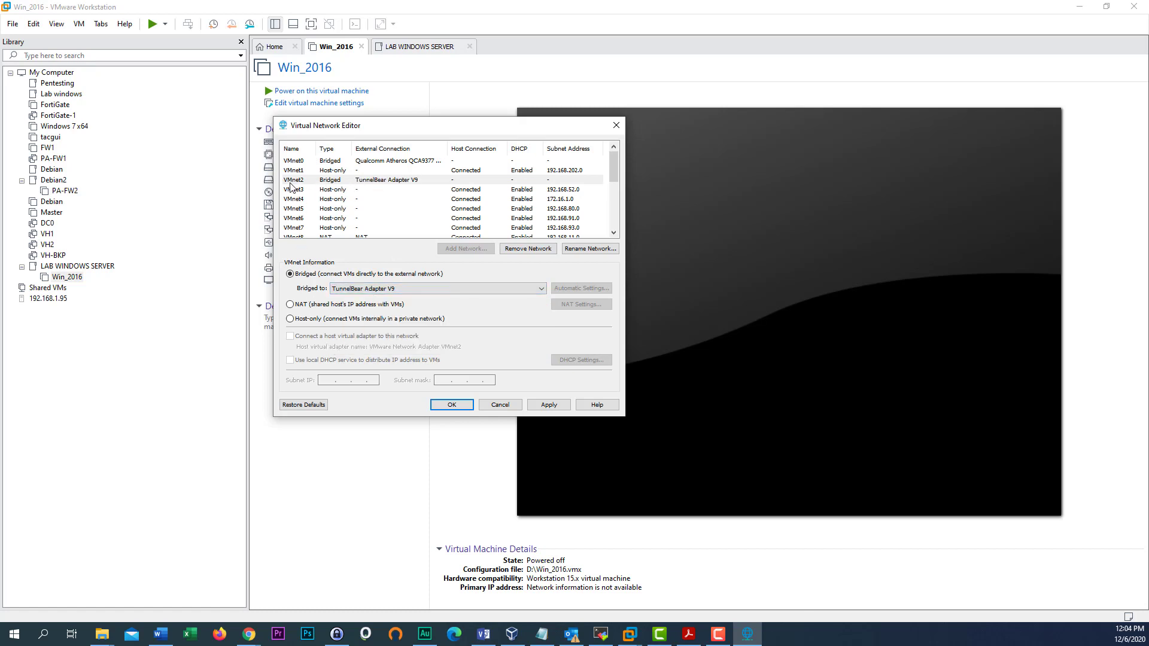
left_click(423, 289)
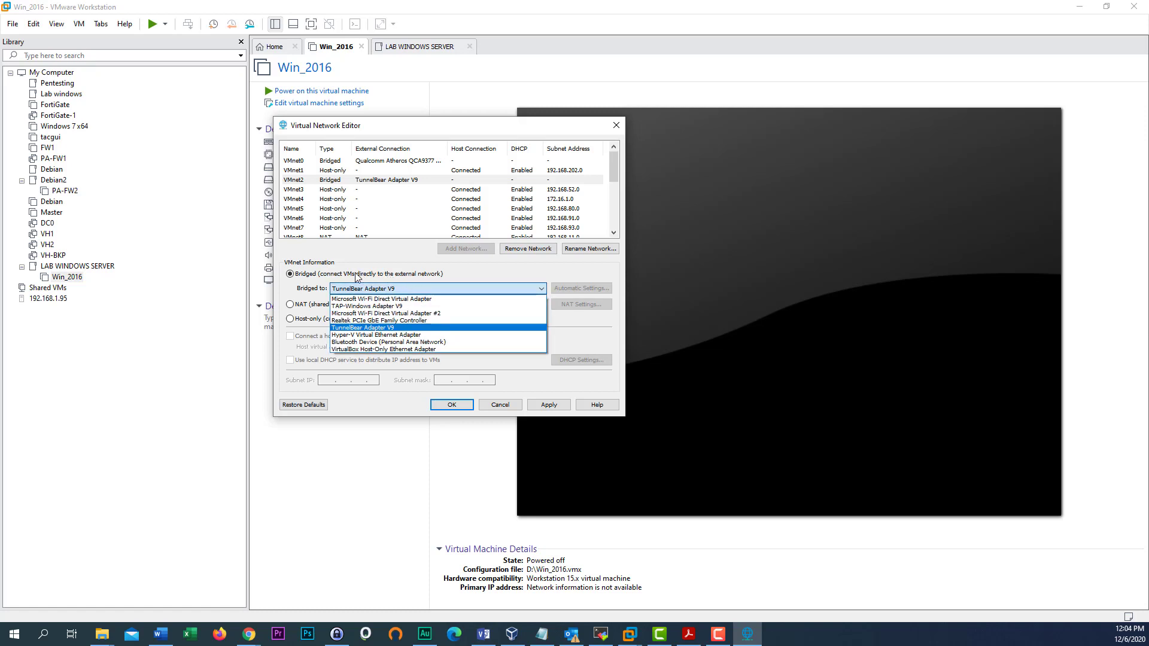
- Set VMnet2 back to a host-only network and check its DHCP address range and lease times
left_click(297, 324)
left_click(296, 321)
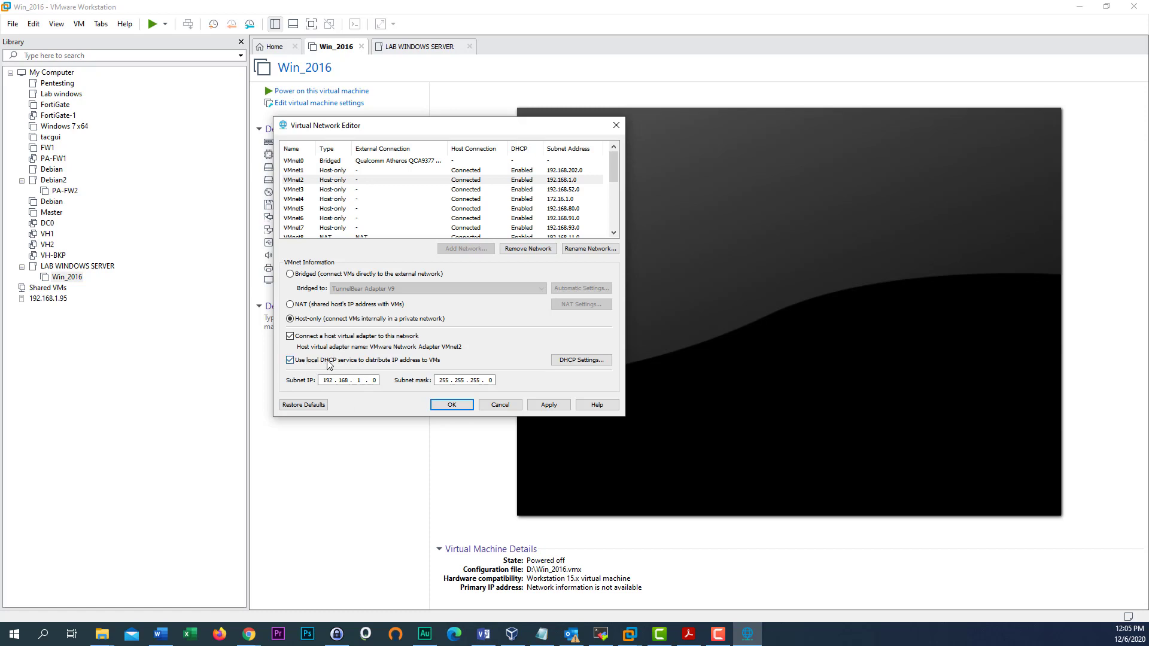
left_click(580, 361)
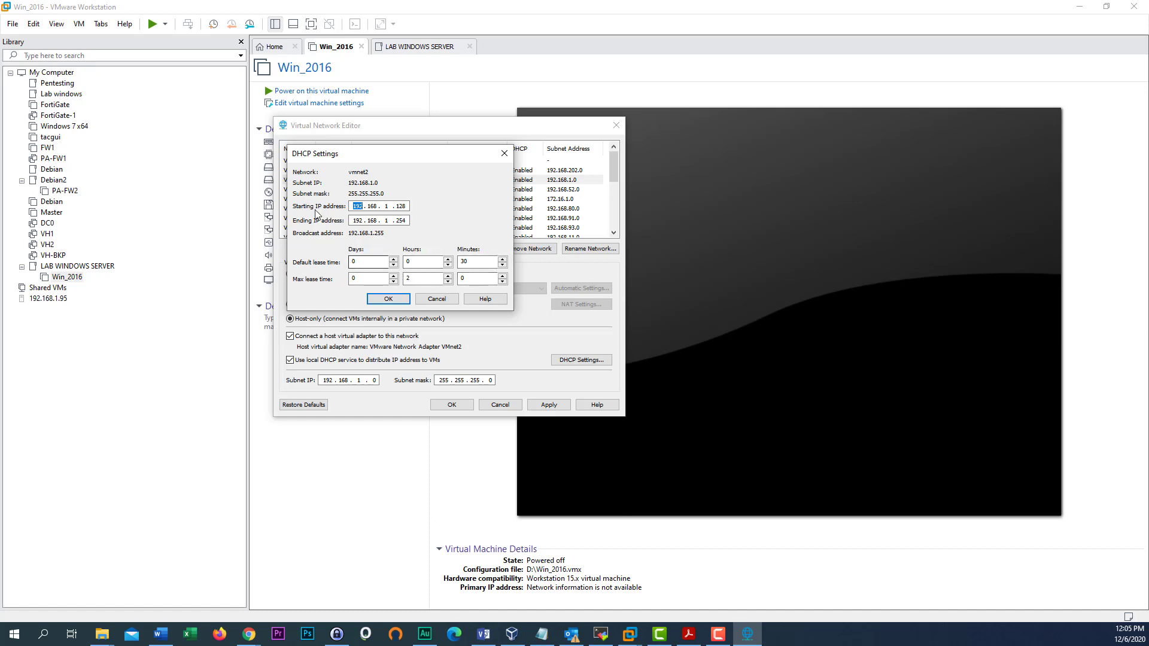
left_click(436, 298)
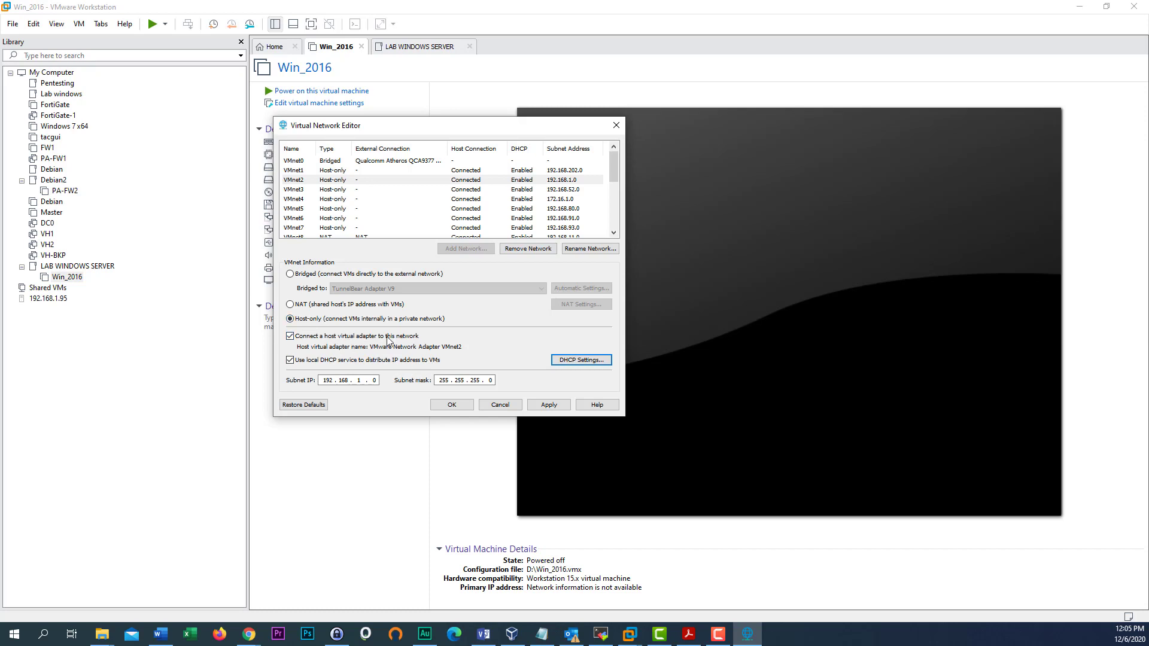
- Apply the virtual network configuration and close the Virtual Network Editor
left_click(563, 408)
left_click(555, 409)
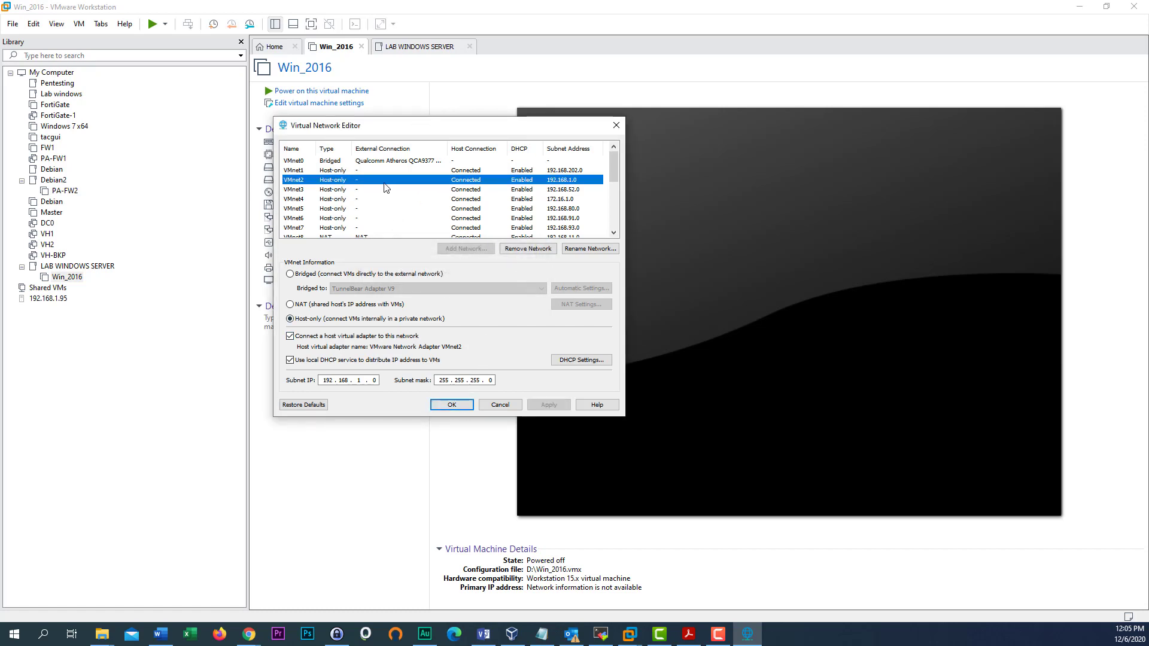
left_click(453, 406)
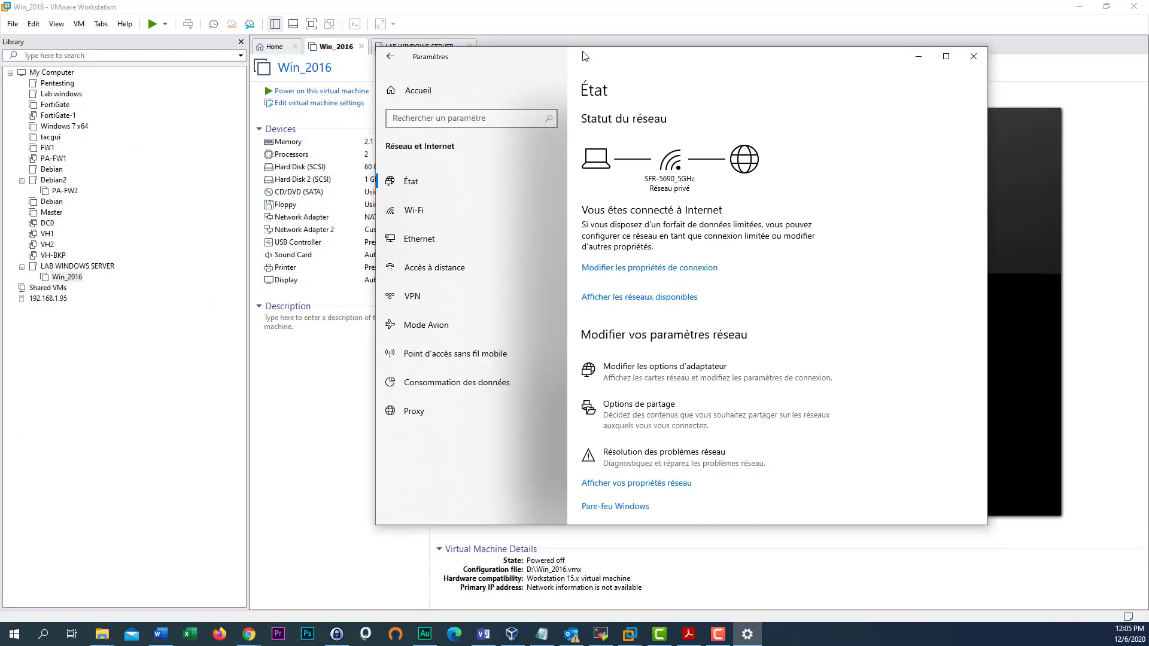
- In the host's Windows settings, open the network connections list through the Network and Sharing Center and select VMware Network Adapter VMnet2
scroll(800, 422, "down", 5)
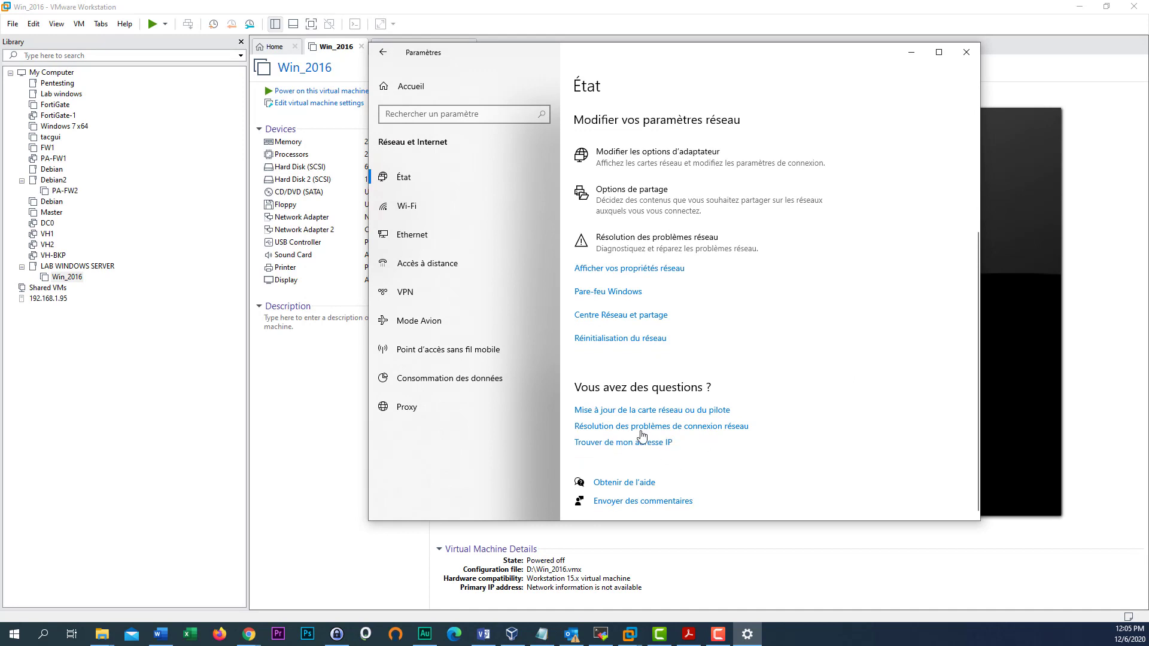
left_click(619, 316)
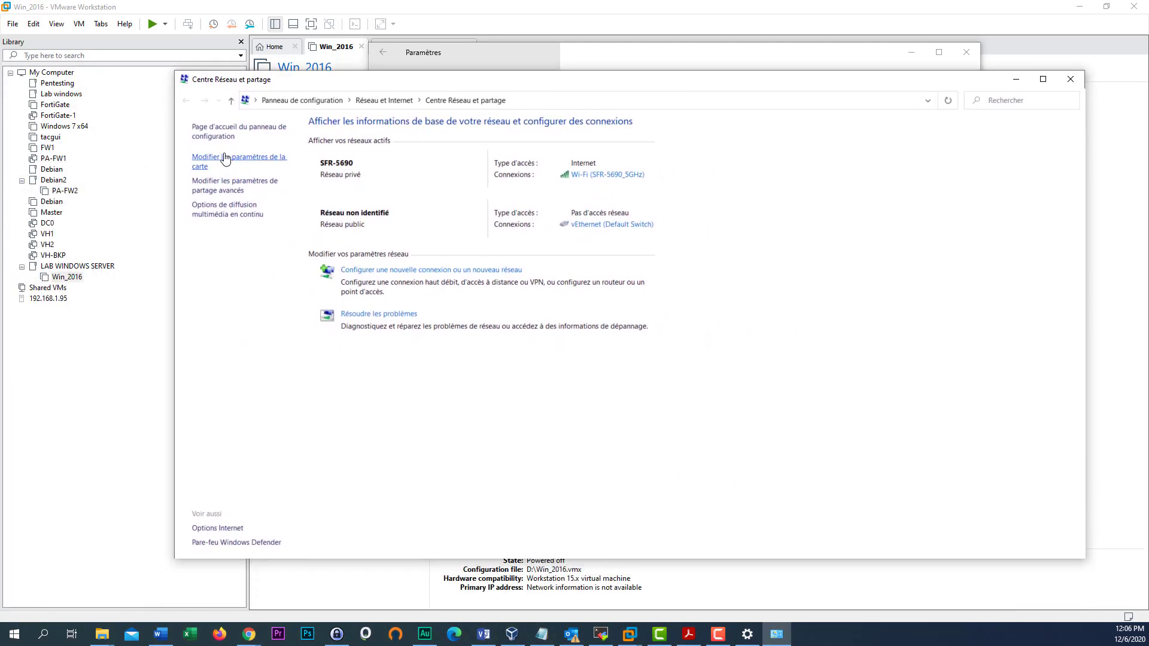
left_click(235, 160)
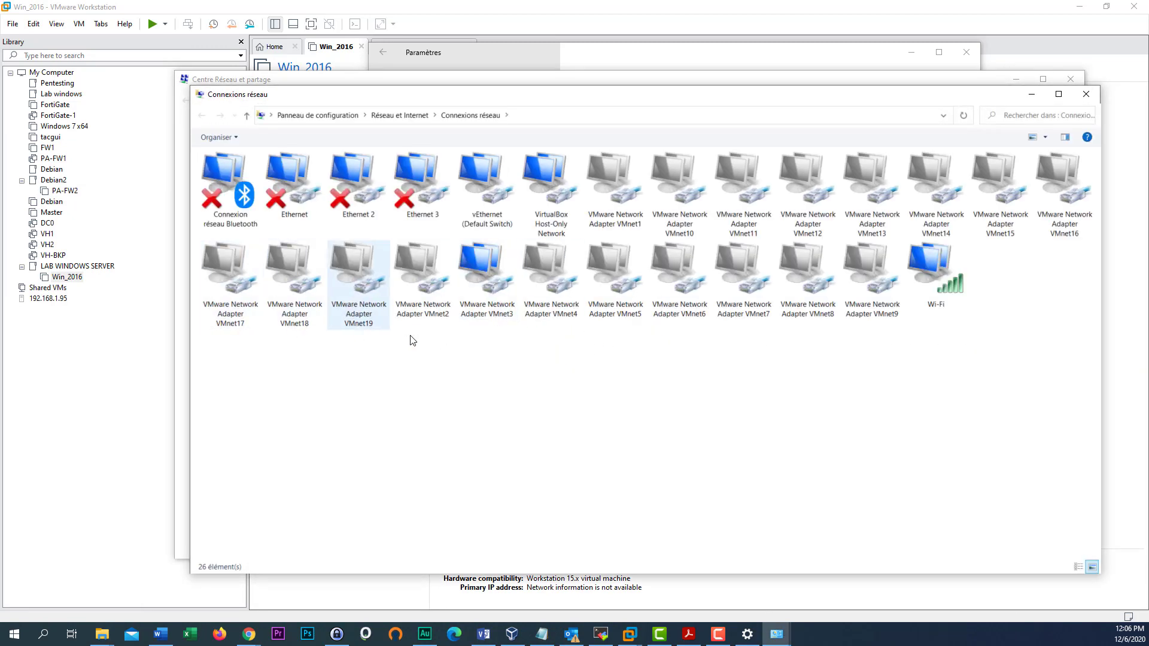
left_click(412, 320)
left_click(502, 398)
left_click(417, 312)
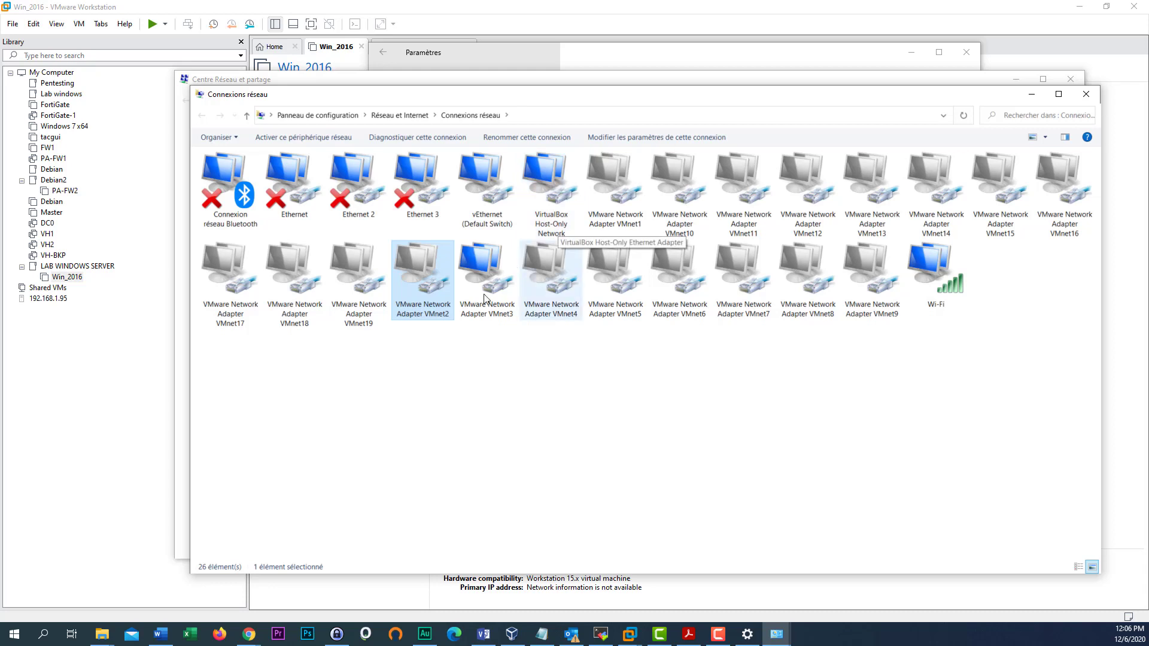
- Enable VMware Network Adapter VMnet2 and refresh the network connections list
left_click(423, 348)
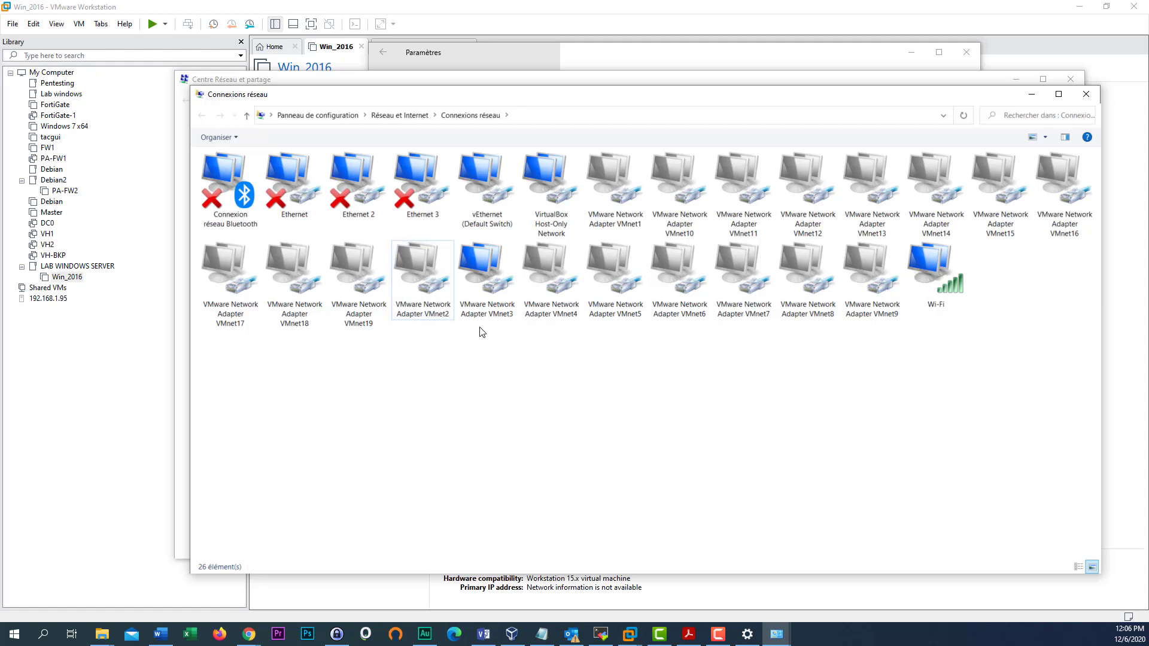
right_click(419, 286)
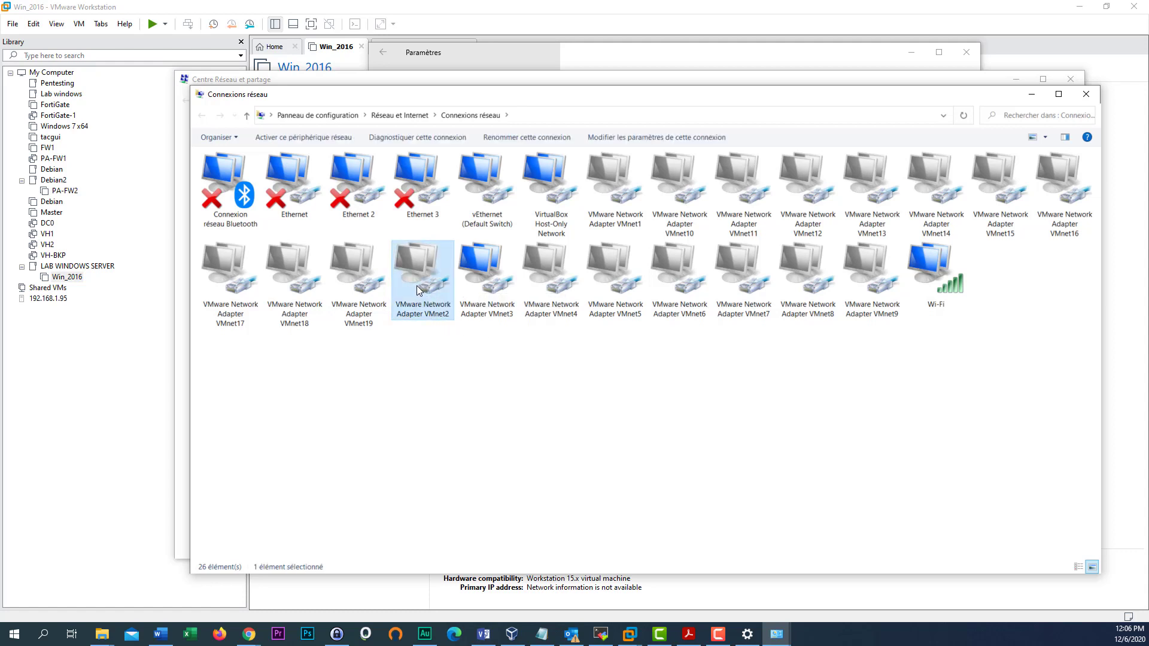
left_click(927, 389)
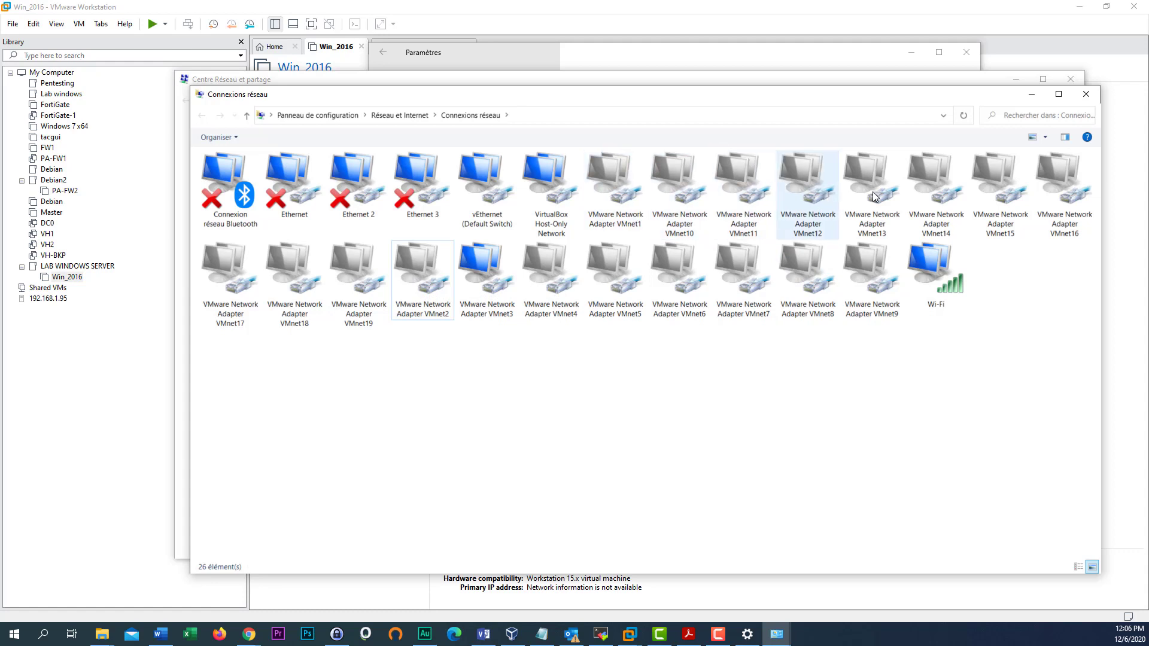
right_click(420, 271)
left_click(443, 277)
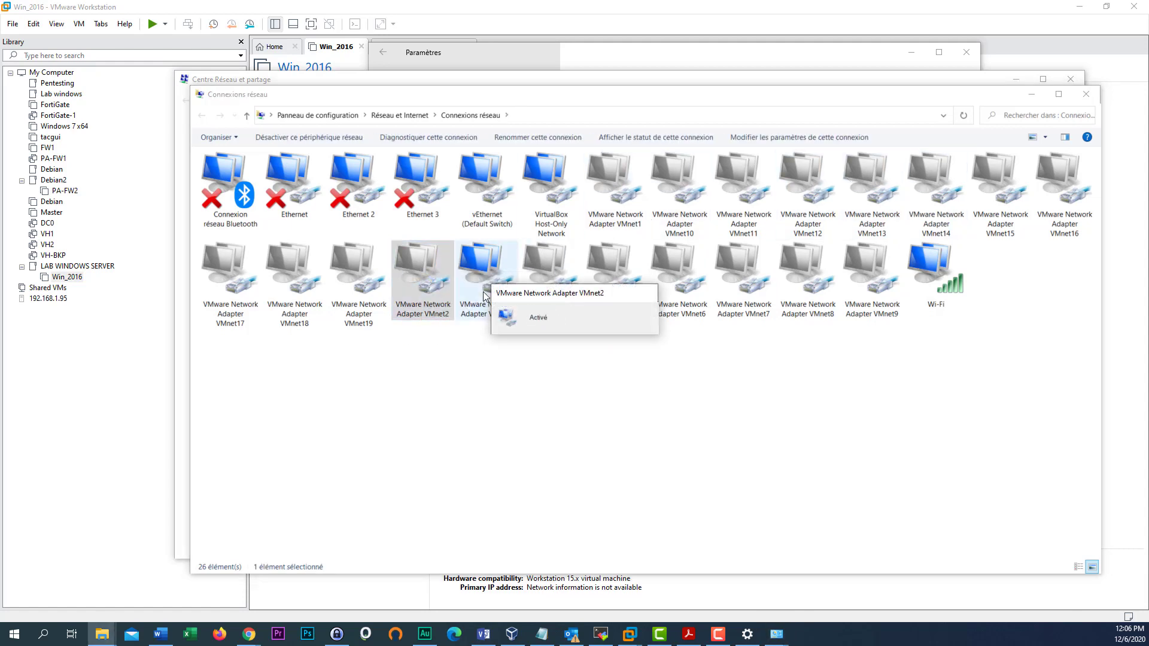
right_click(451, 389)
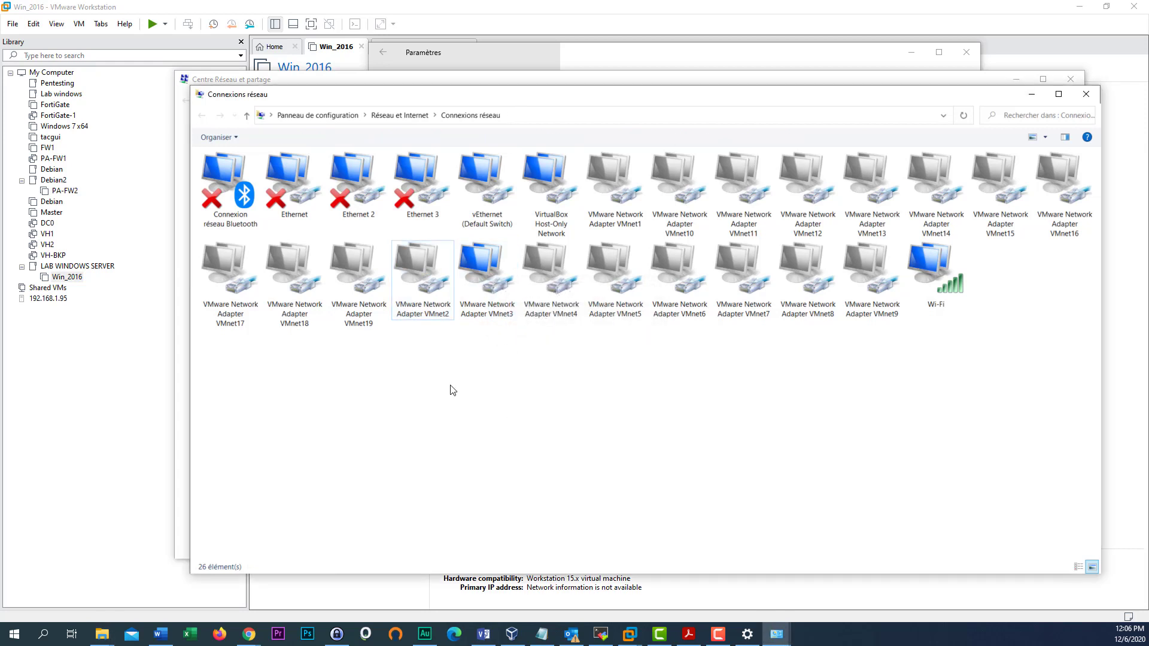
left_click(513, 431)
- Open the status of VMware Network Adapter VMnet2 and examine its network connection details
left_click(423, 274)
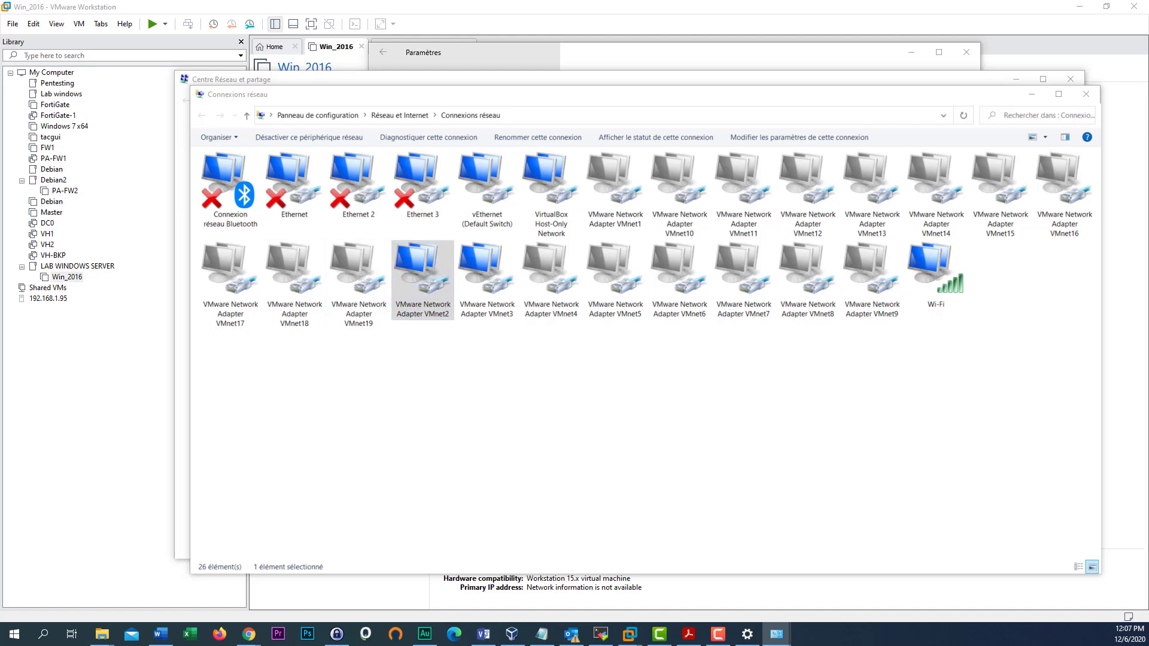
key("Return")
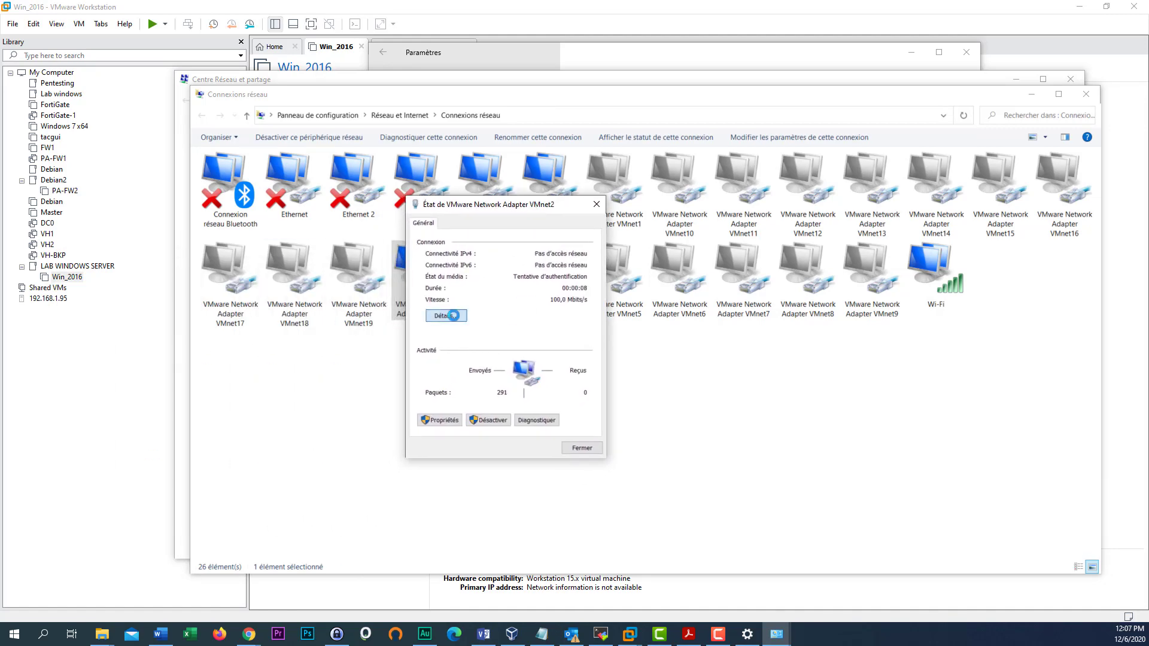
left_click(450, 322)
left_click(609, 455)
- Set the VMnet2 adapter's TCP/IPv4 properties to obtain both the IP address and the DNS servers automatically
left_click(446, 420)
double_click(553, 363)
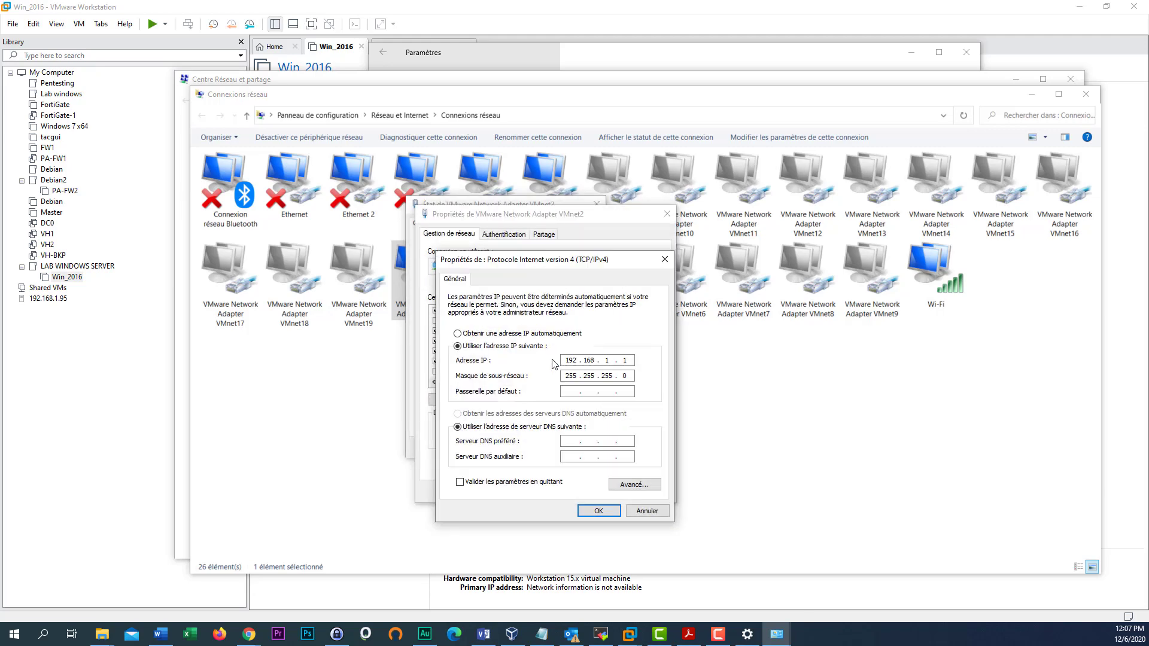
left_click(474, 334)
left_click(491, 414)
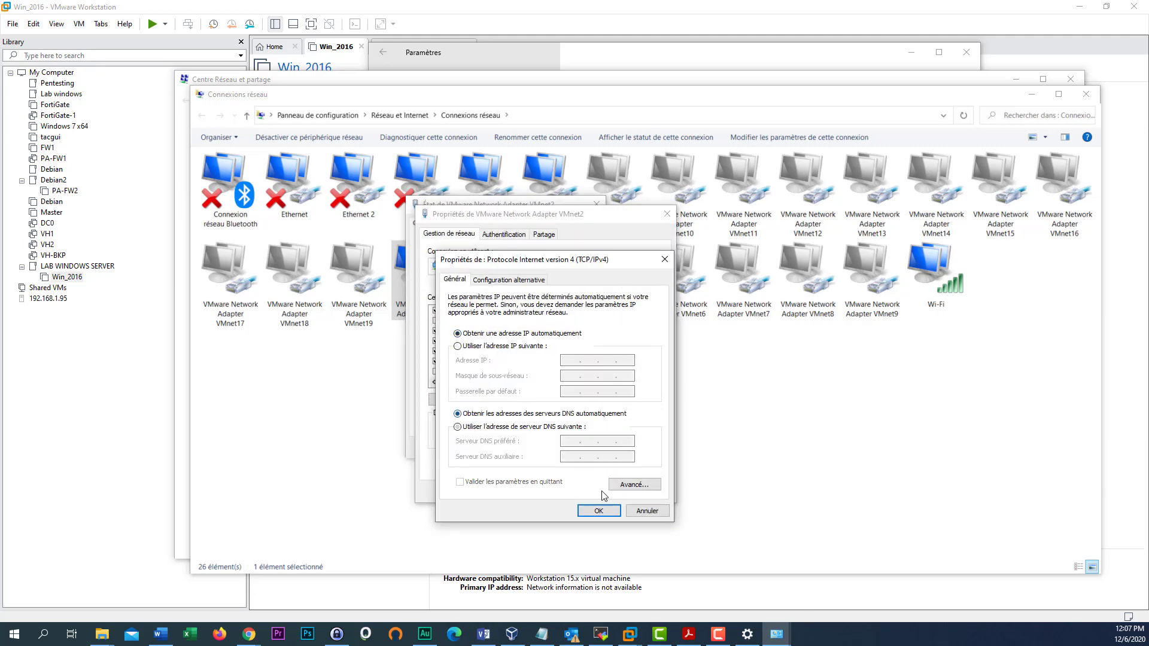
left_click(599, 510)
left_click(664, 491)
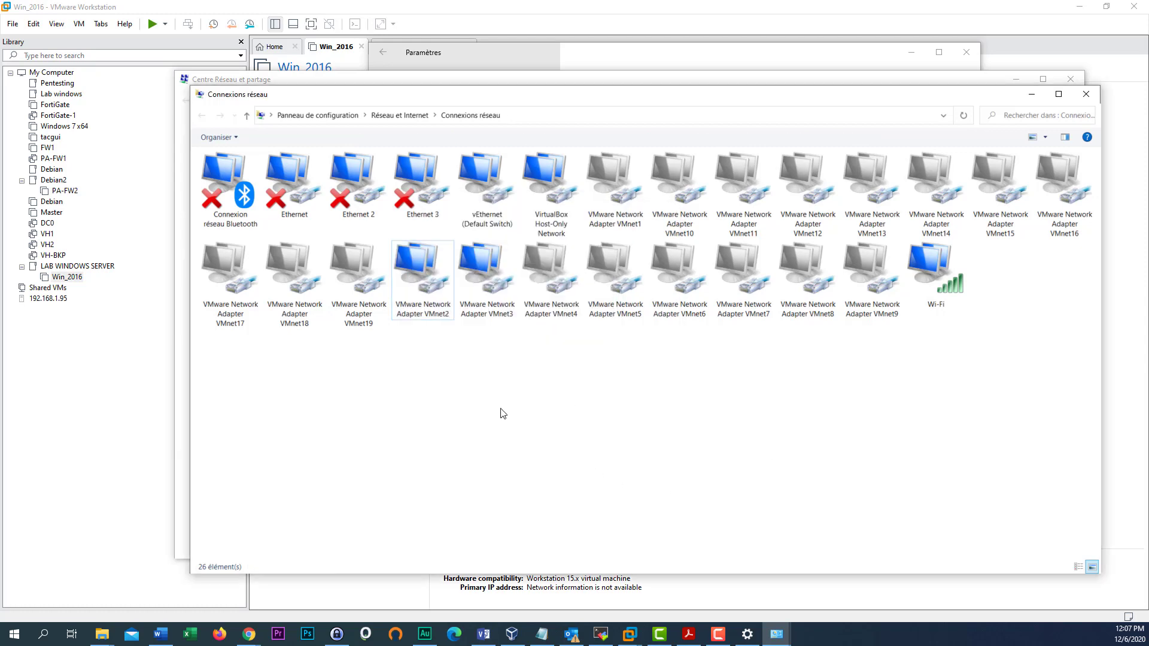
- Reopen the VMnet2 adapter's status and check the IPv4 address and DHCP entries in its connection details
double_click(435, 285)
left_click(650, 491)
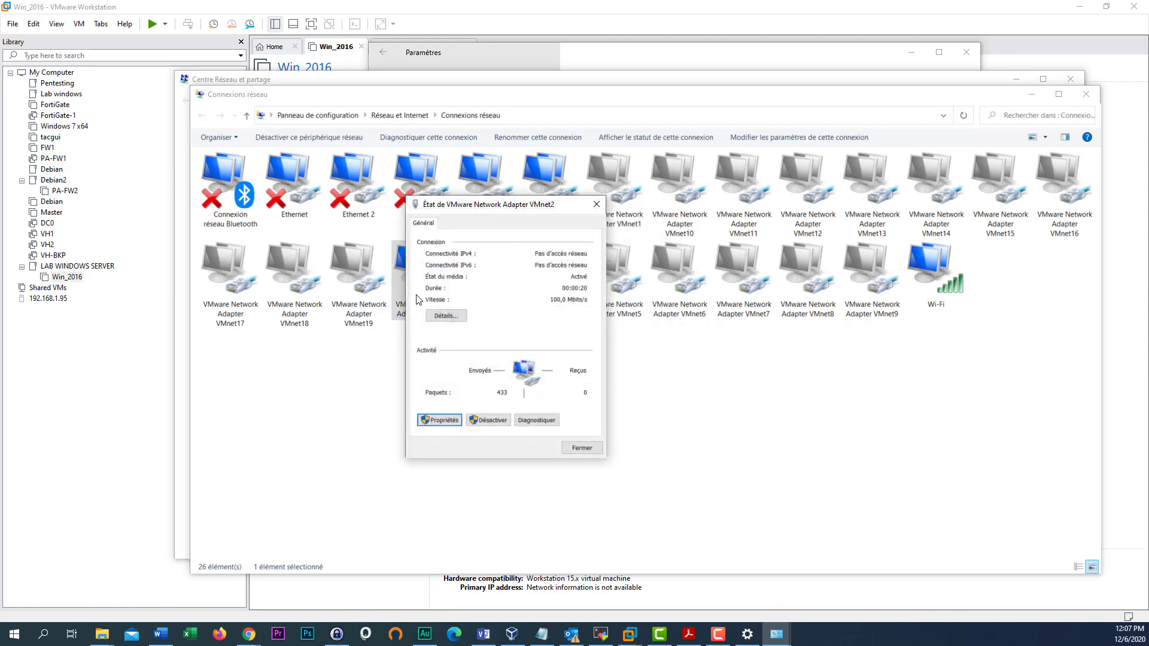
left_click(450, 318)
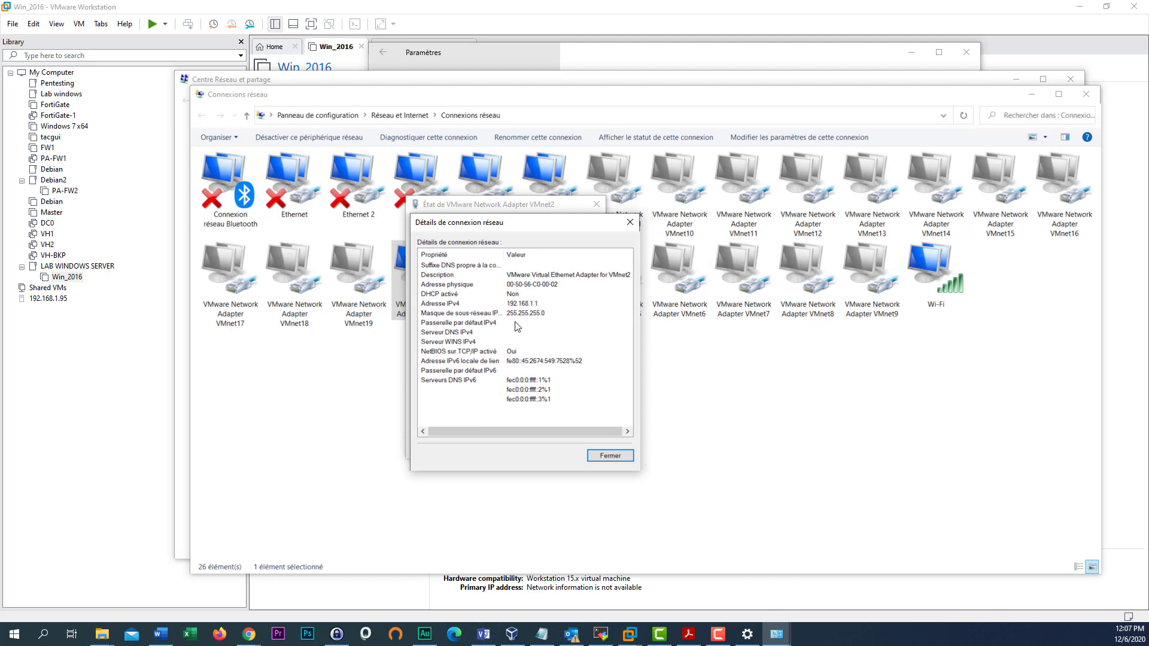
left_click(600, 452)
left_click(591, 448)
- Refresh the network connections list and review the VMnet2 adapter's connection details once more
right_click(545, 389)
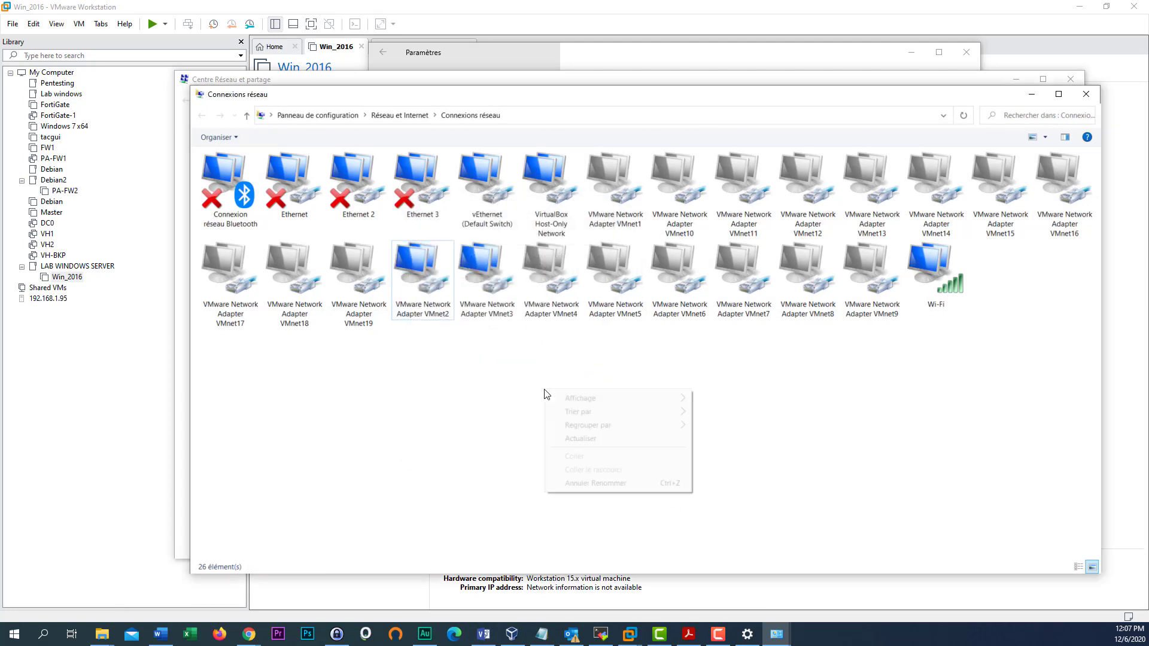
left_click(606, 438)
right_click(414, 264)
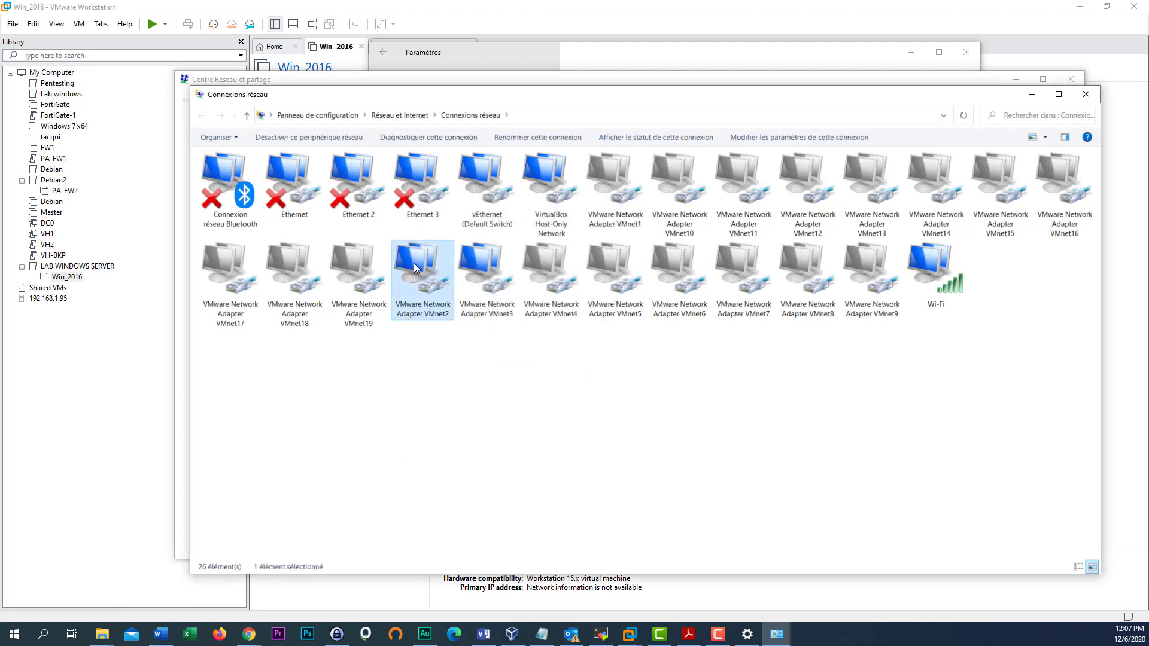
left_click(455, 286)
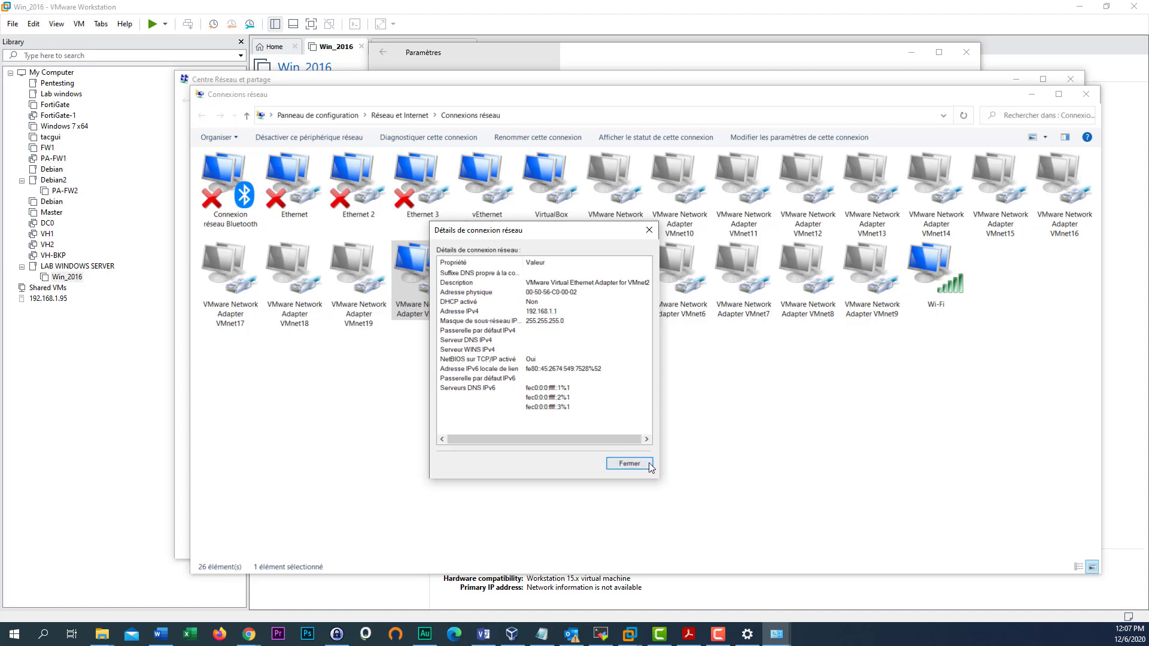
left_click(630, 463)
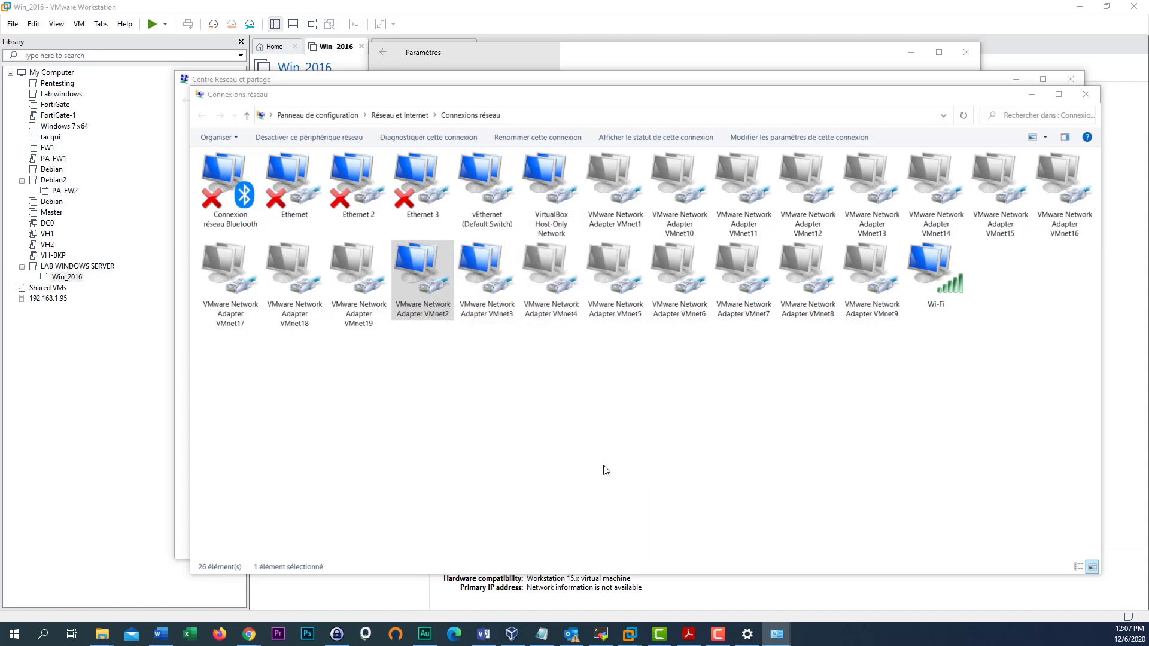
- Minimize the network connections, Network and Sharing Center and Windows settings windows to return to VMware Workstation
left_click(1031, 93)
left_click(1018, 81)
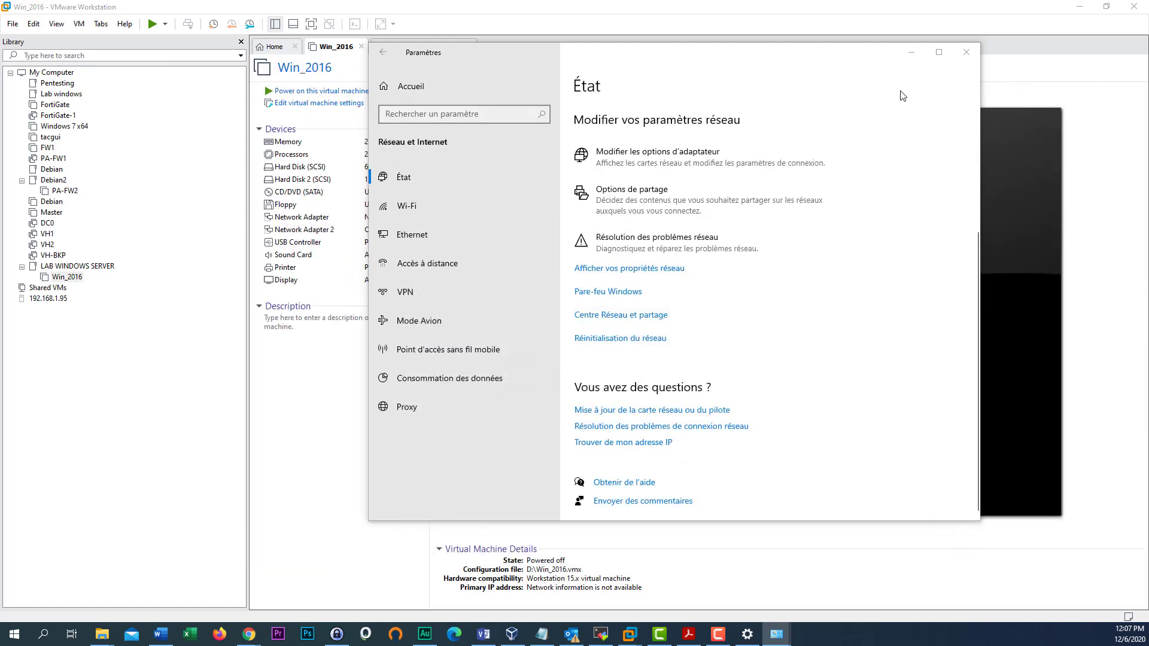
left_click(913, 51)
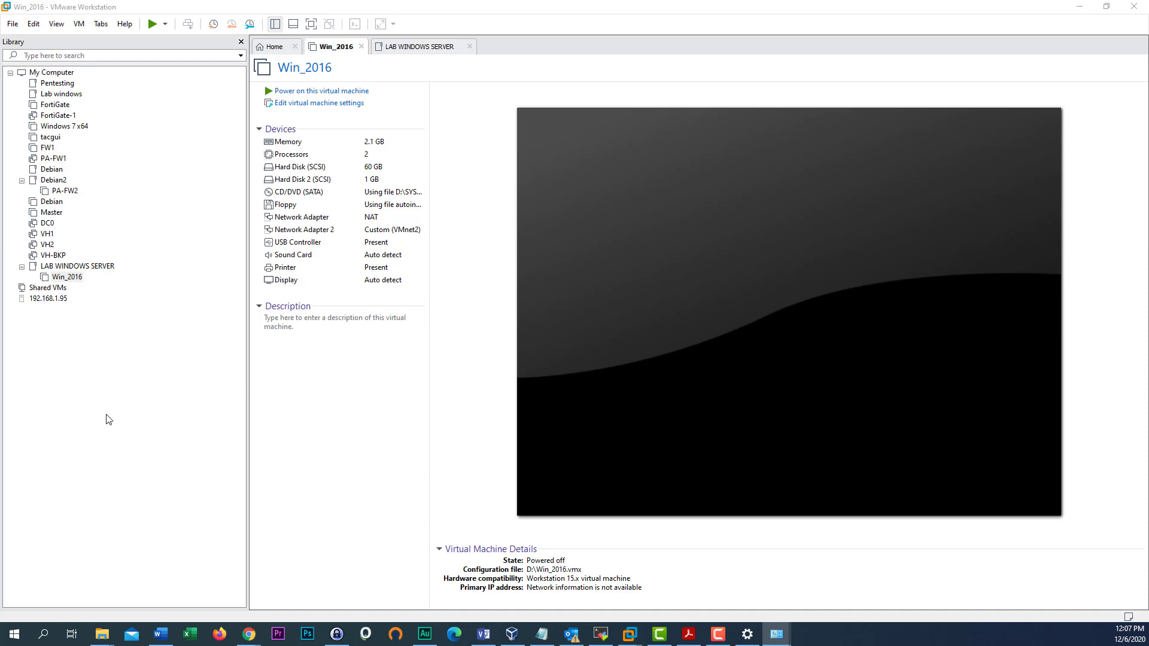
- Power on the Win_2016 virtual machine
left_click(170, 179)
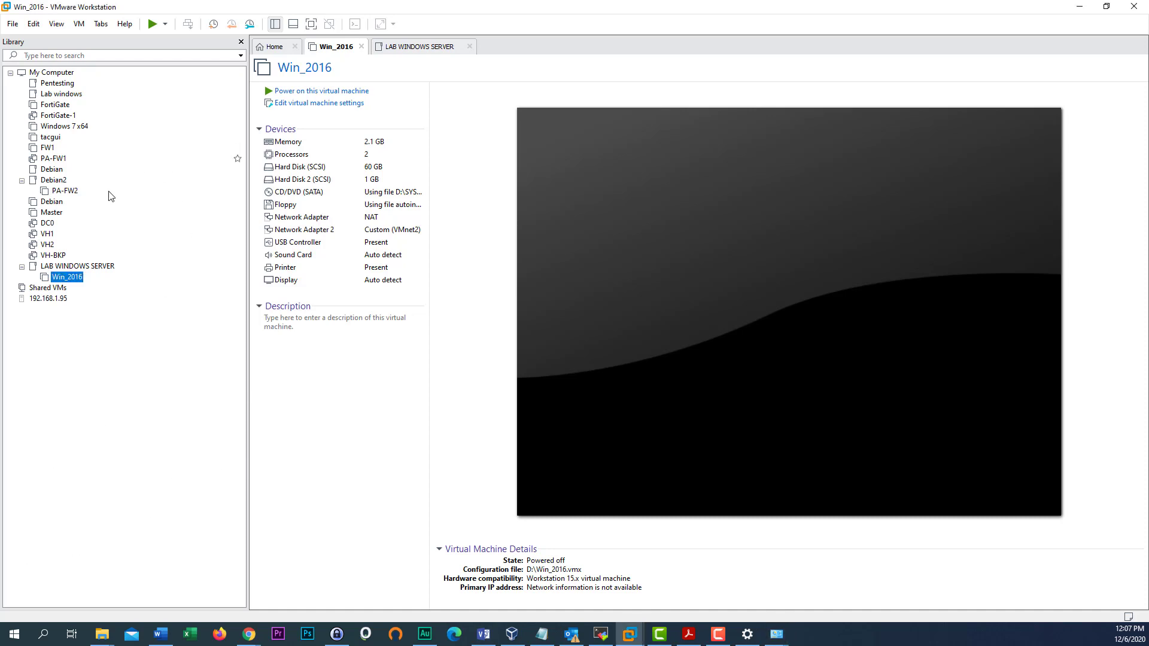
left_click(164, 25)
left_click(160, 38)
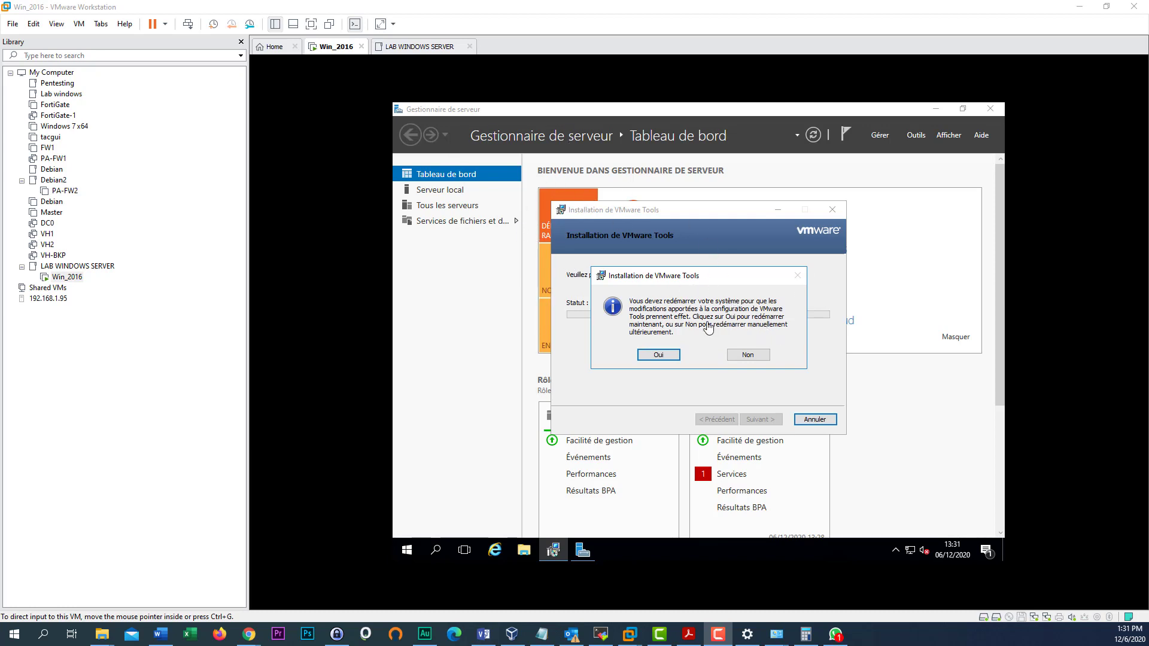
- In full screen, accept the guest restart that completes the VMware Tools installation, and return Win_2016 to the windowed view
left_click(675, 288)
left_click(713, 290)
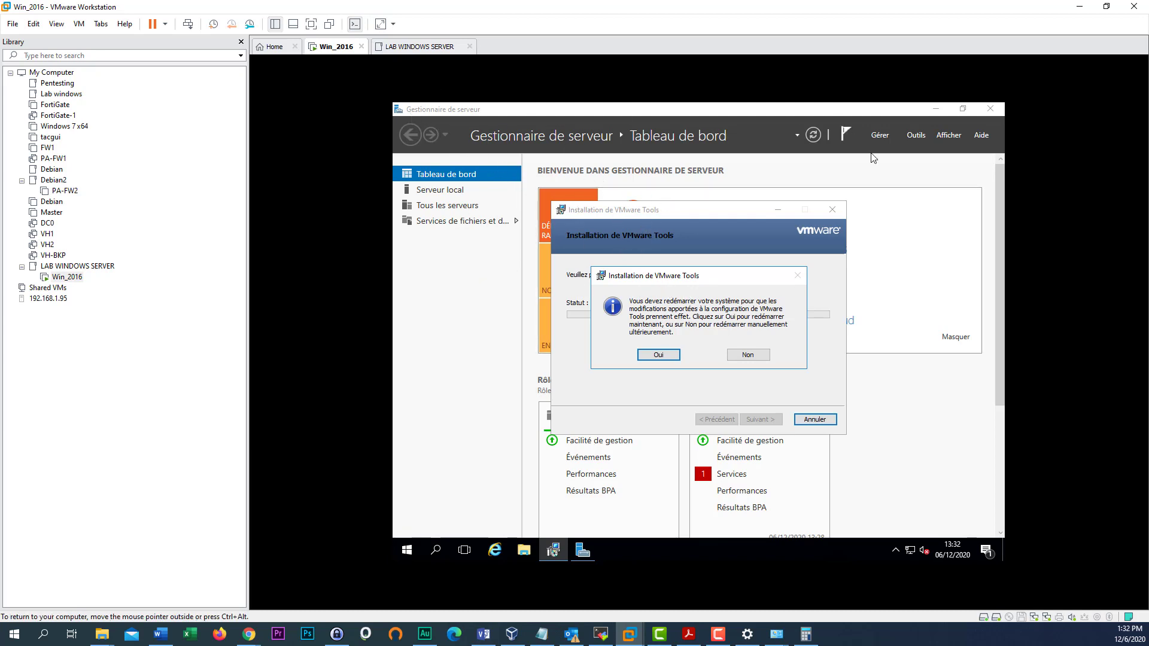
left_click(311, 24)
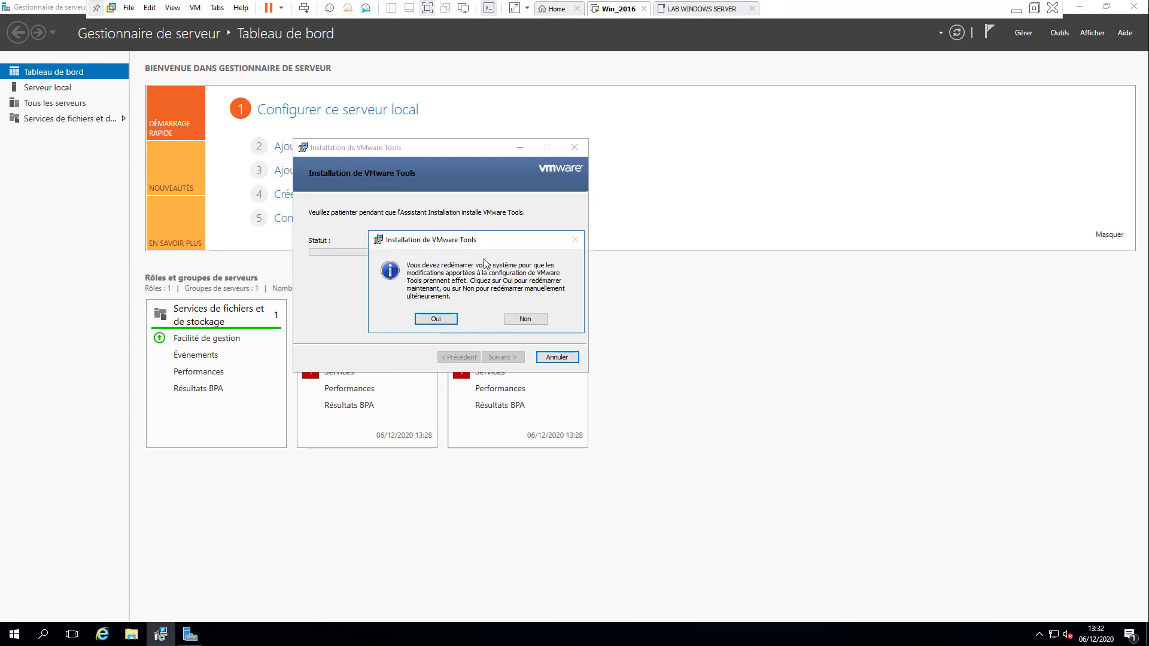
left_click(446, 321)
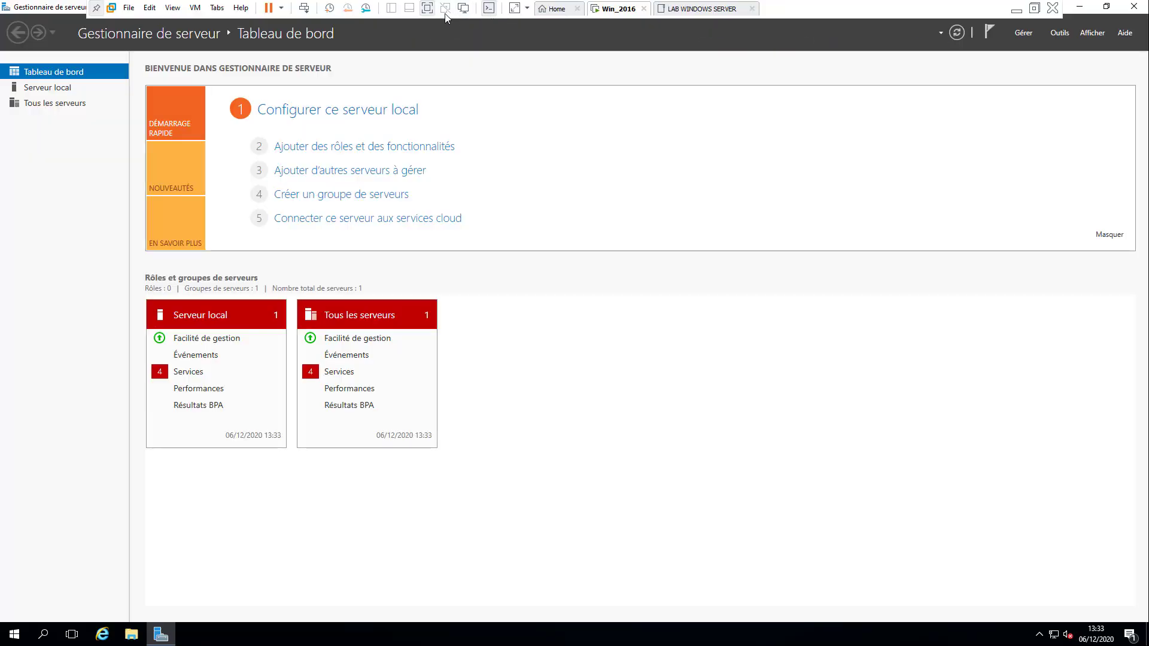
left_click(428, 9)
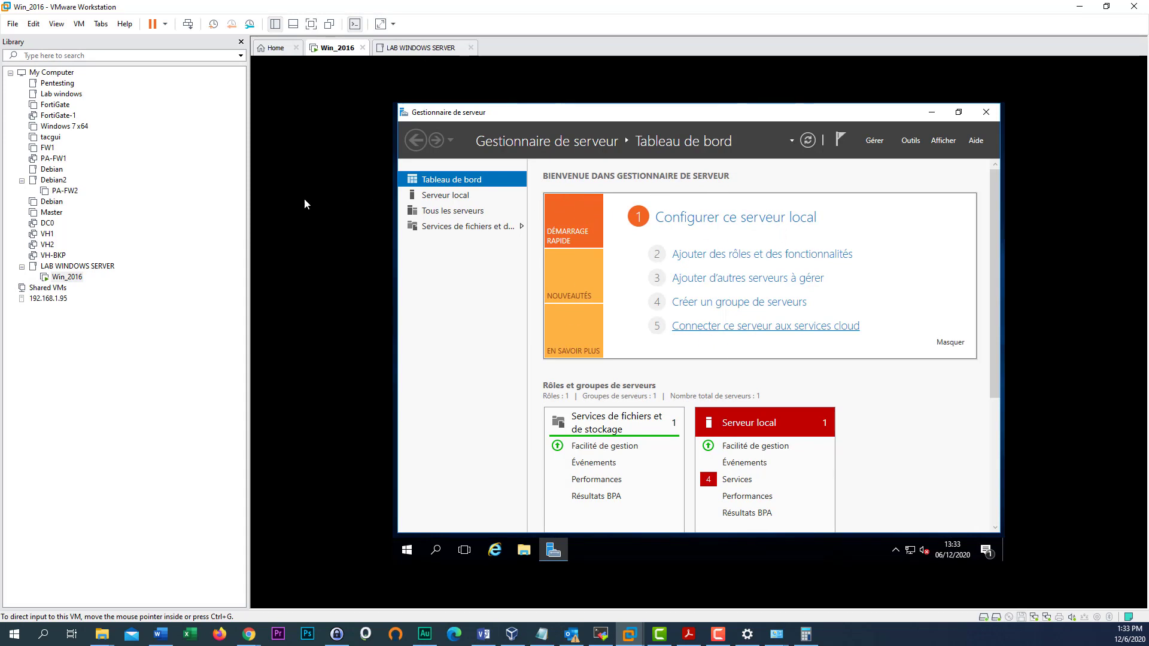
- Examine the Win_2016 virtual machine's management commands and its VMware Tools reinstall option without choosing any
right_click(68, 278)
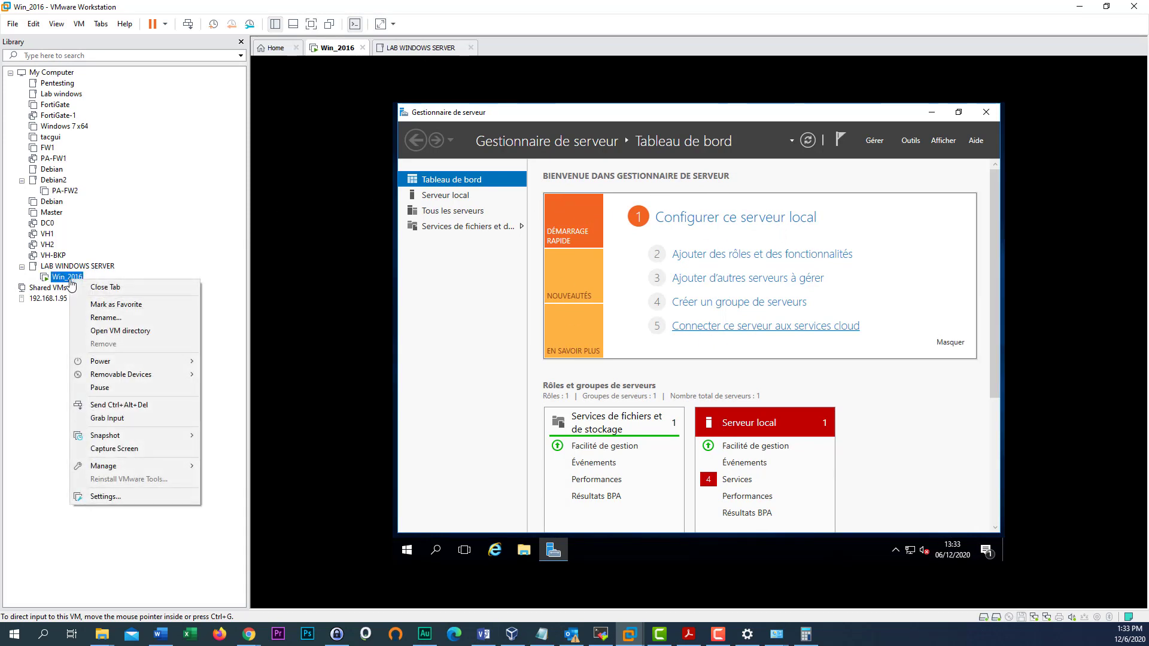
mouse_move(155, 465)
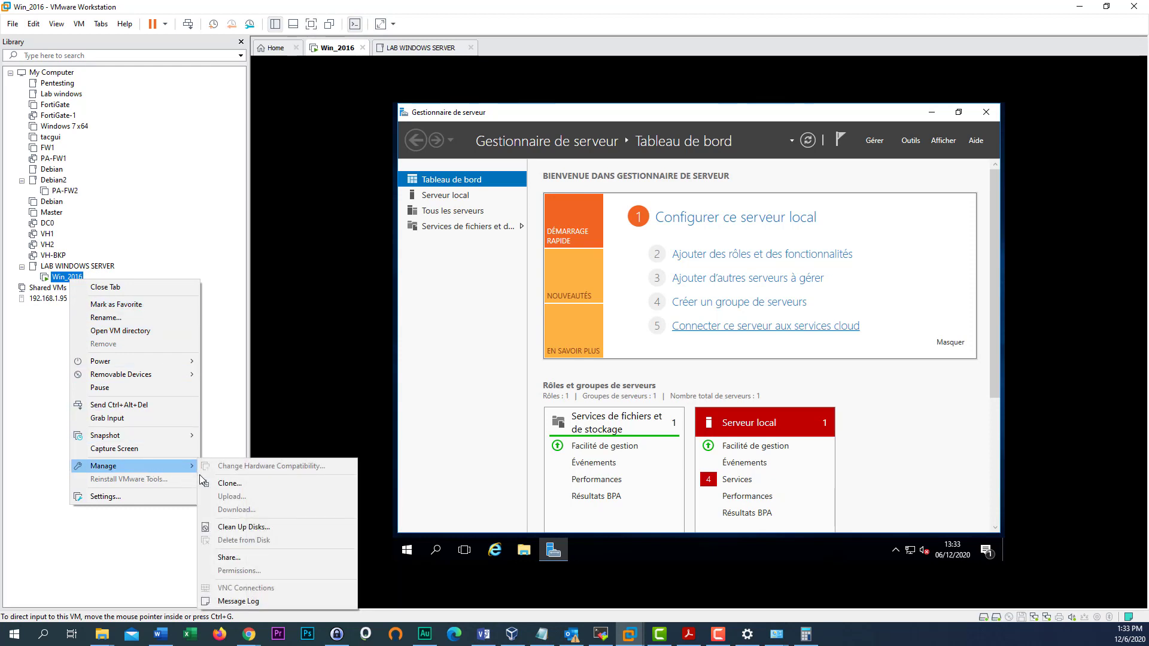
left_click(43, 398)
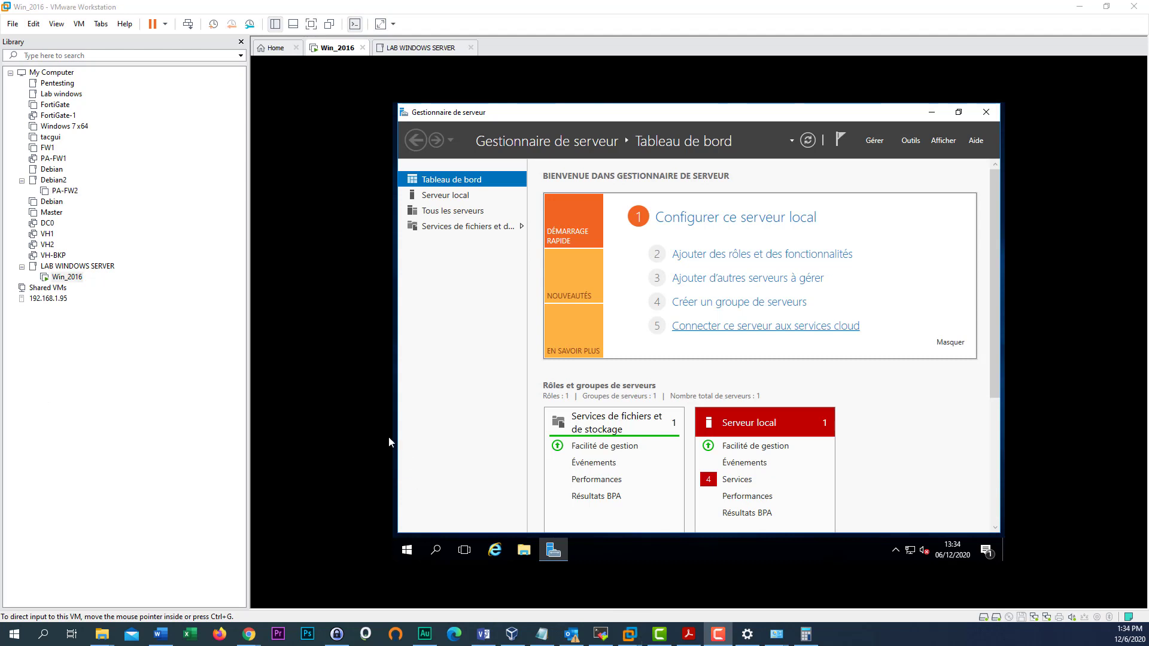
left_click(71, 277)
right_click(73, 277)
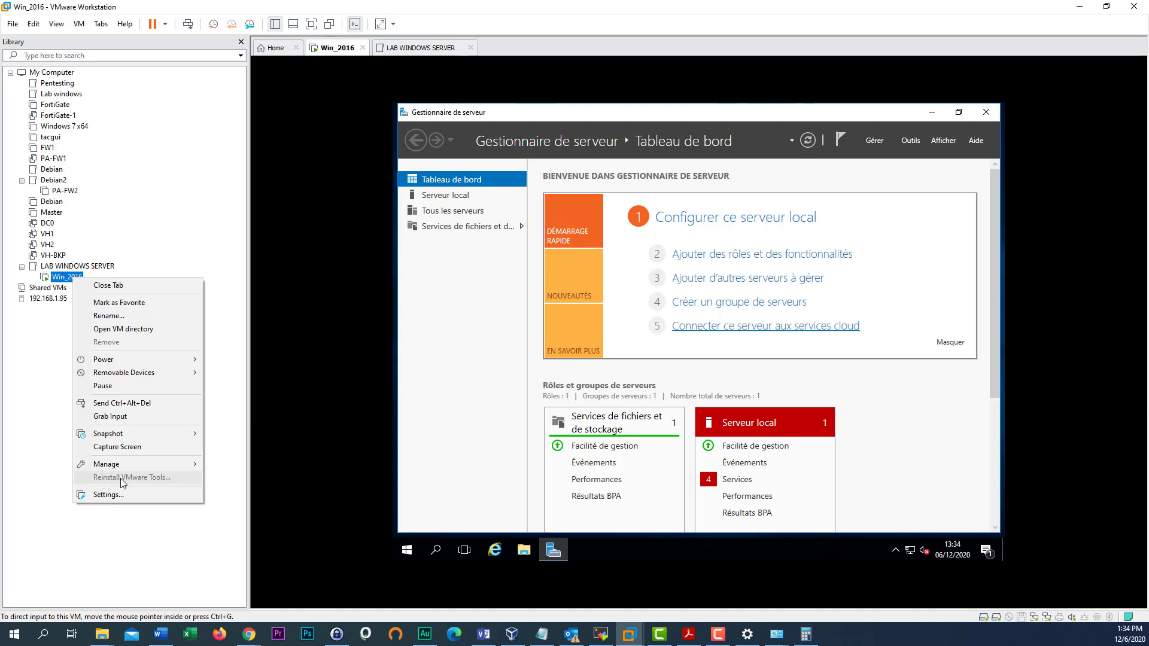
left_click(530, 555)
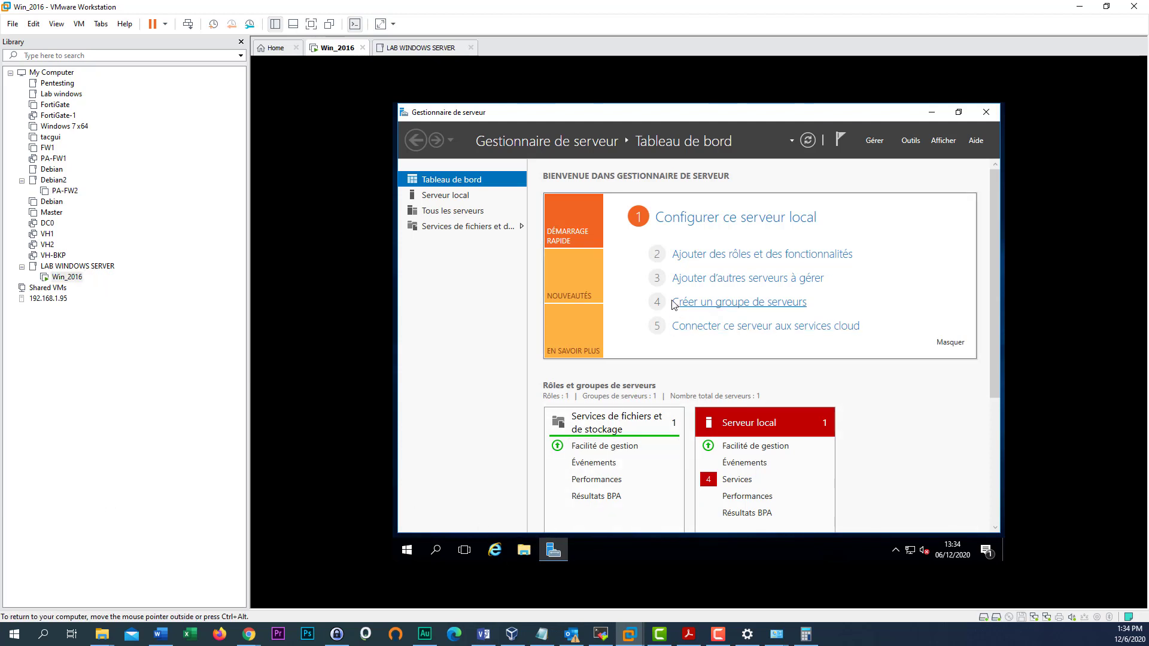
- Minimize Server Manager in the guest and inspect the drives under Ce PC and the contents of Disque local (C:)
left_click(932, 114)
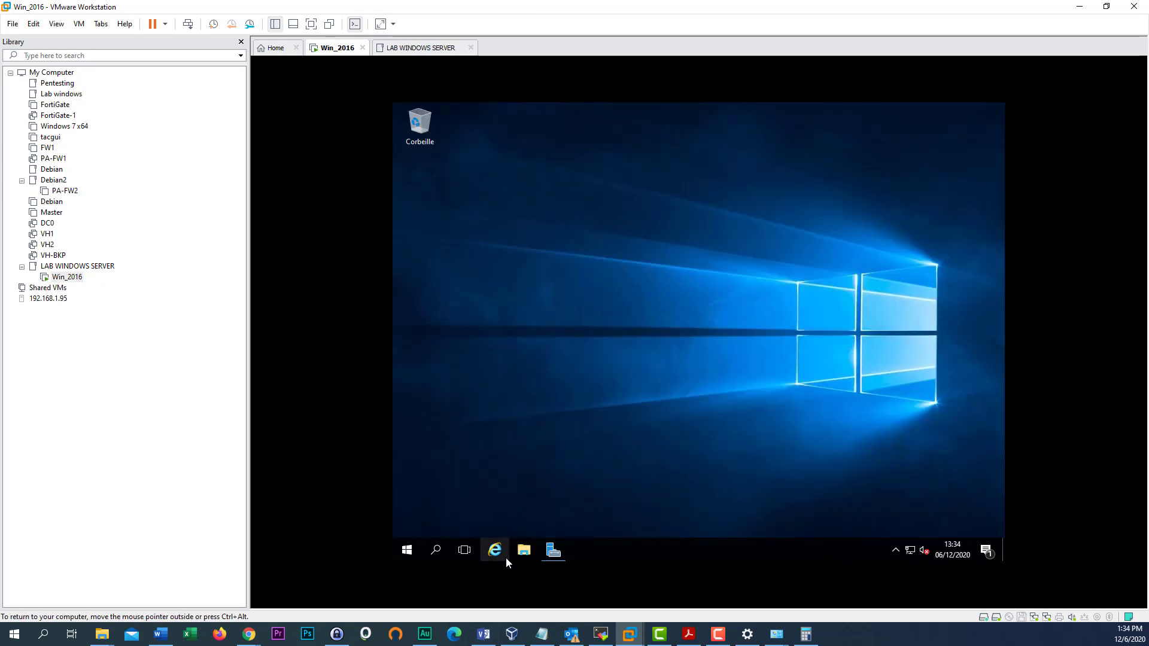
triple_click(525, 551)
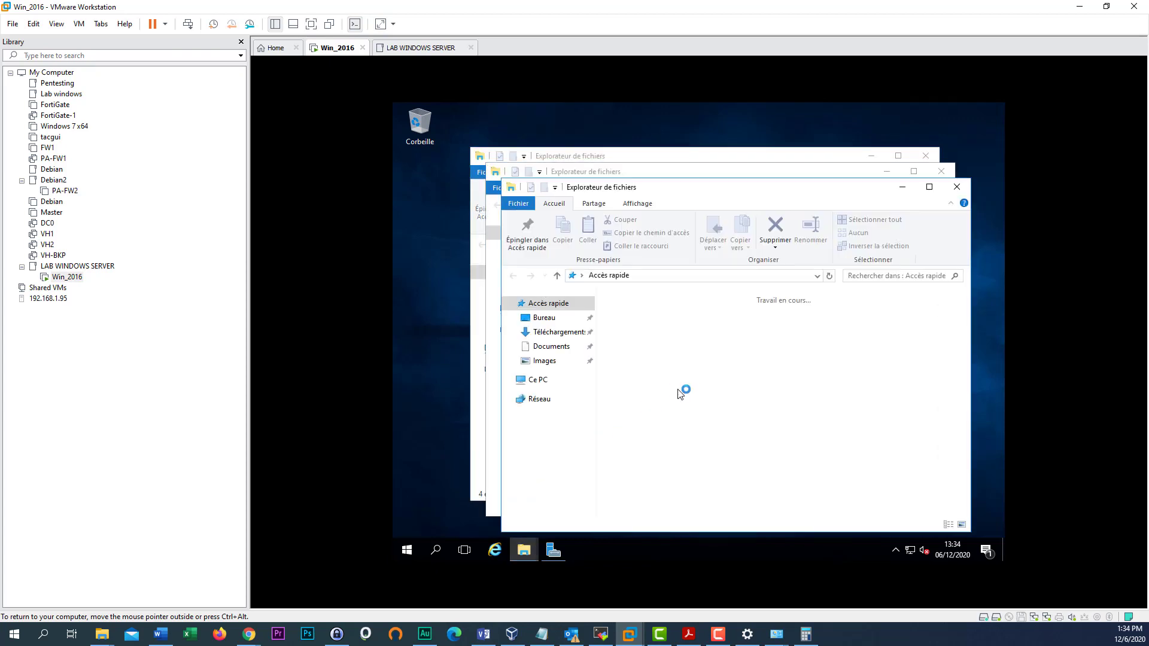
left_click(534, 380)
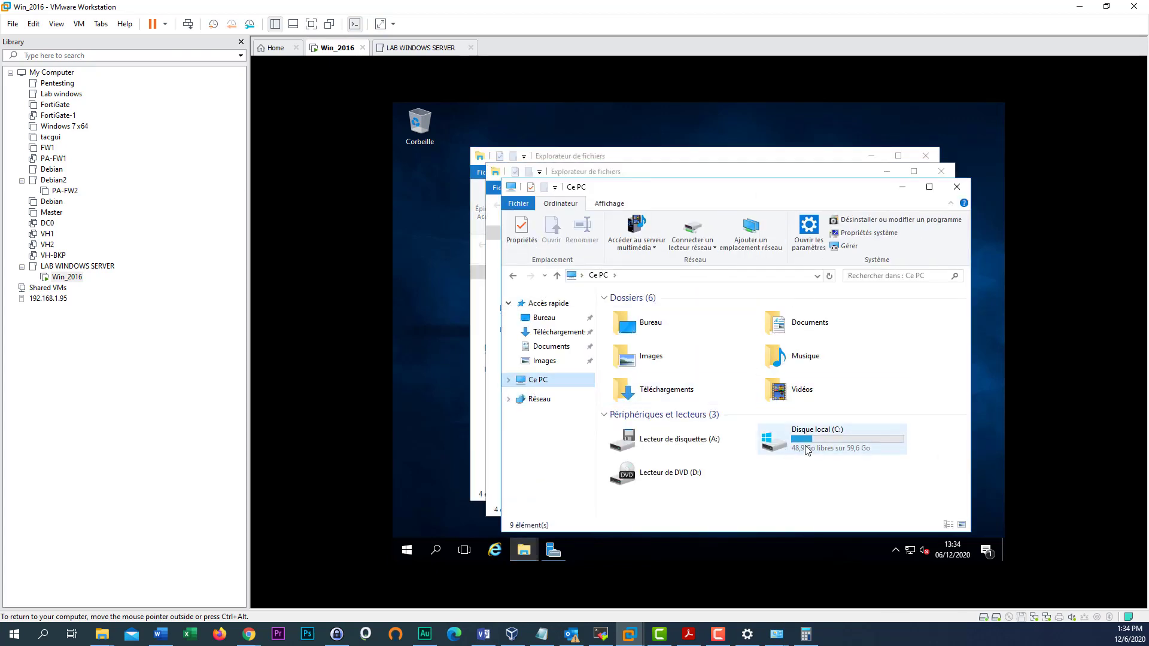
double_click(809, 445)
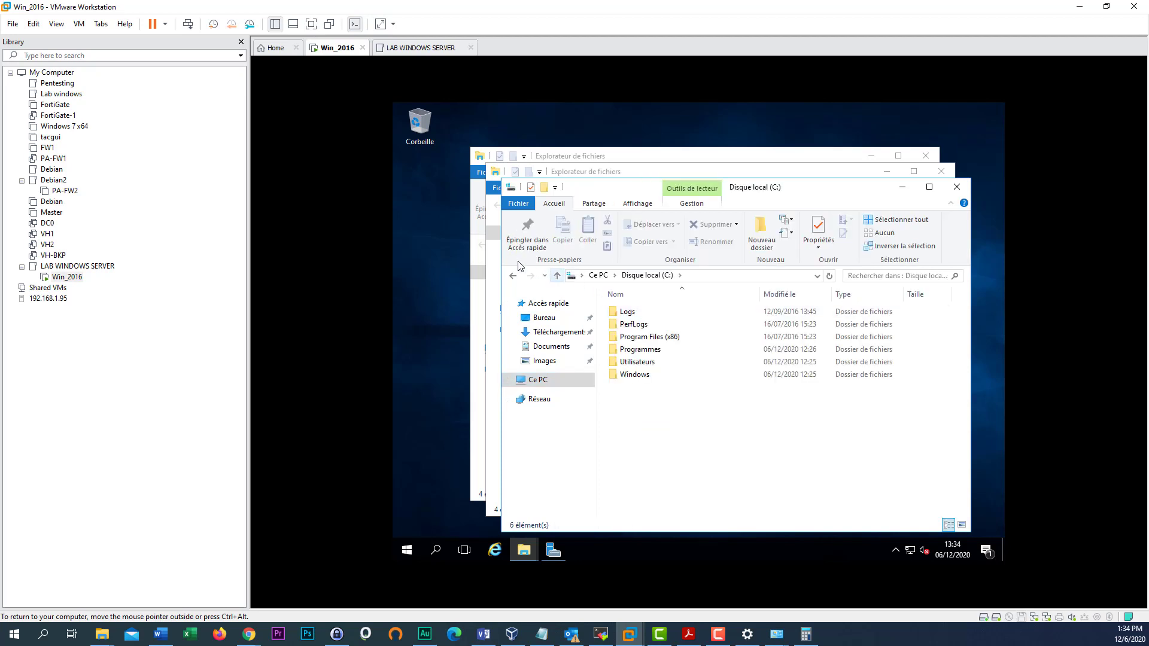
left_click(512, 279)
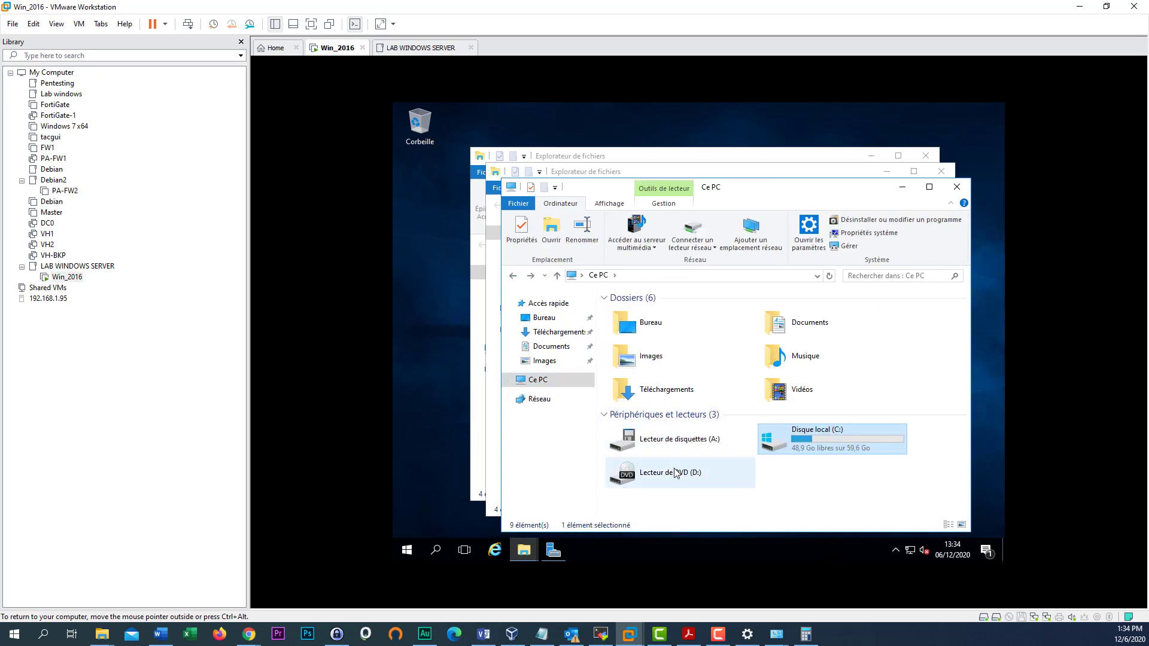
left_click(957, 187)
left_click(883, 176)
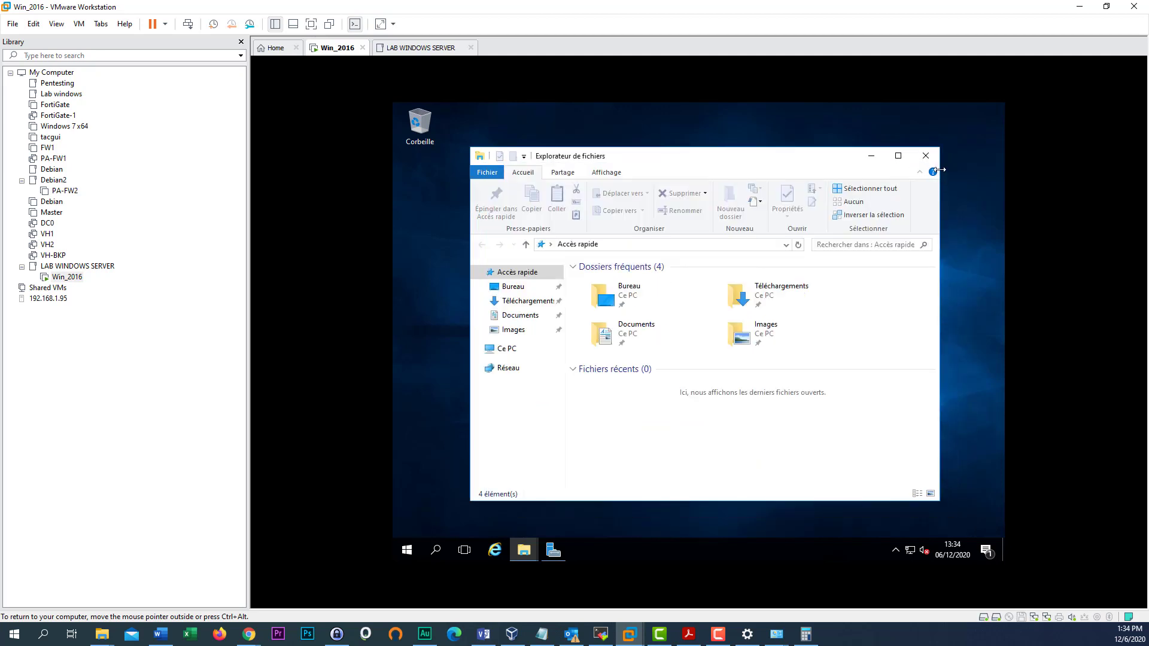
- Close the guest's File Explorer, open the Network and Sharing Center and inspect the Ethernet0 connection details
left_click(926, 156)
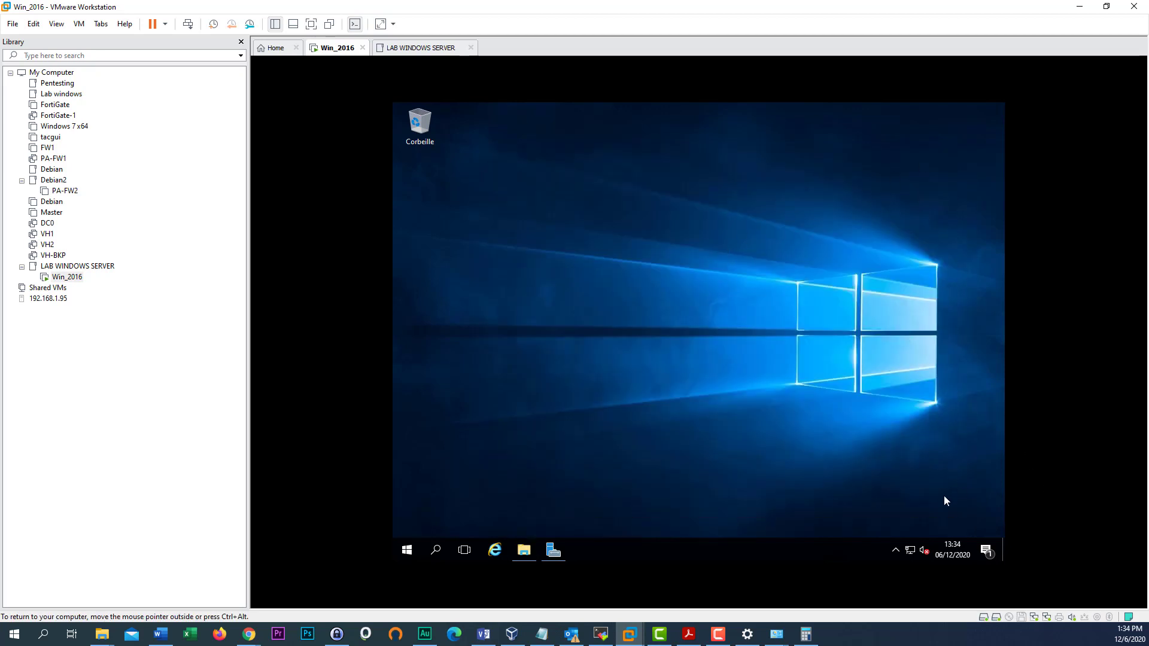
right_click(912, 551)
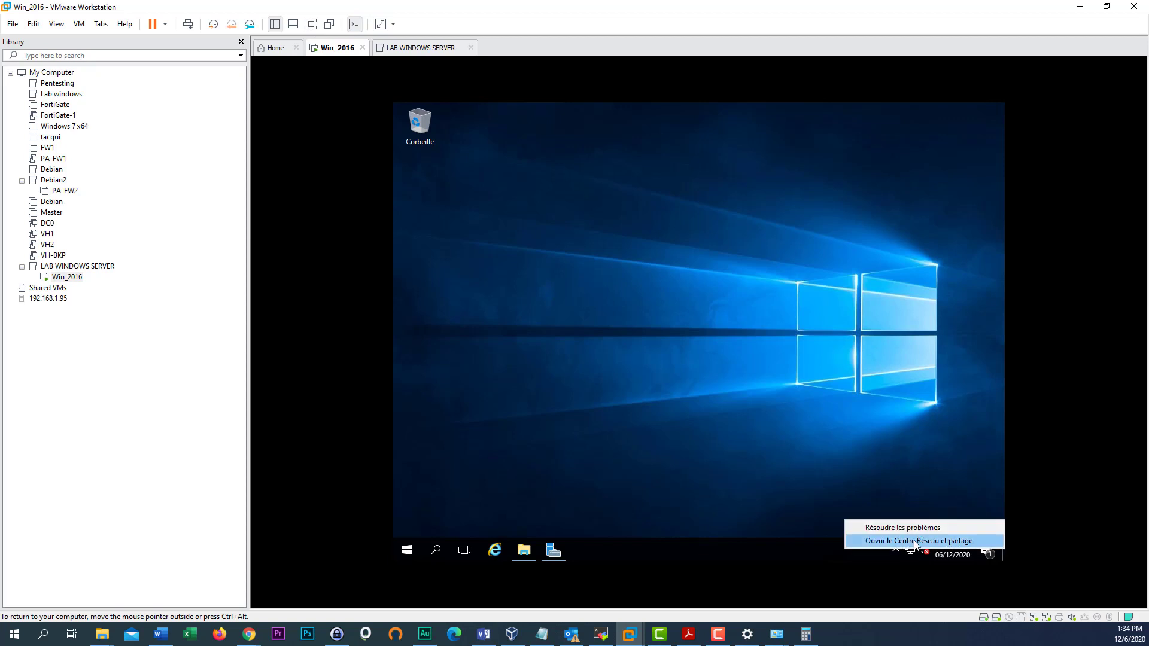
left_click(915, 543)
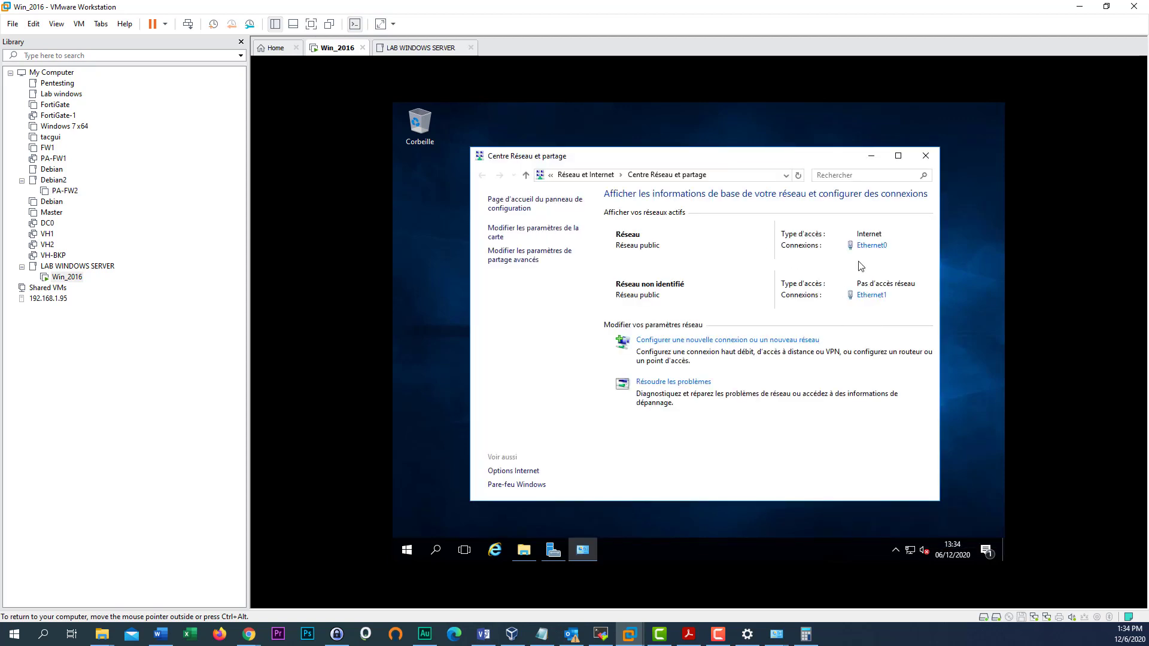
left_click(871, 245)
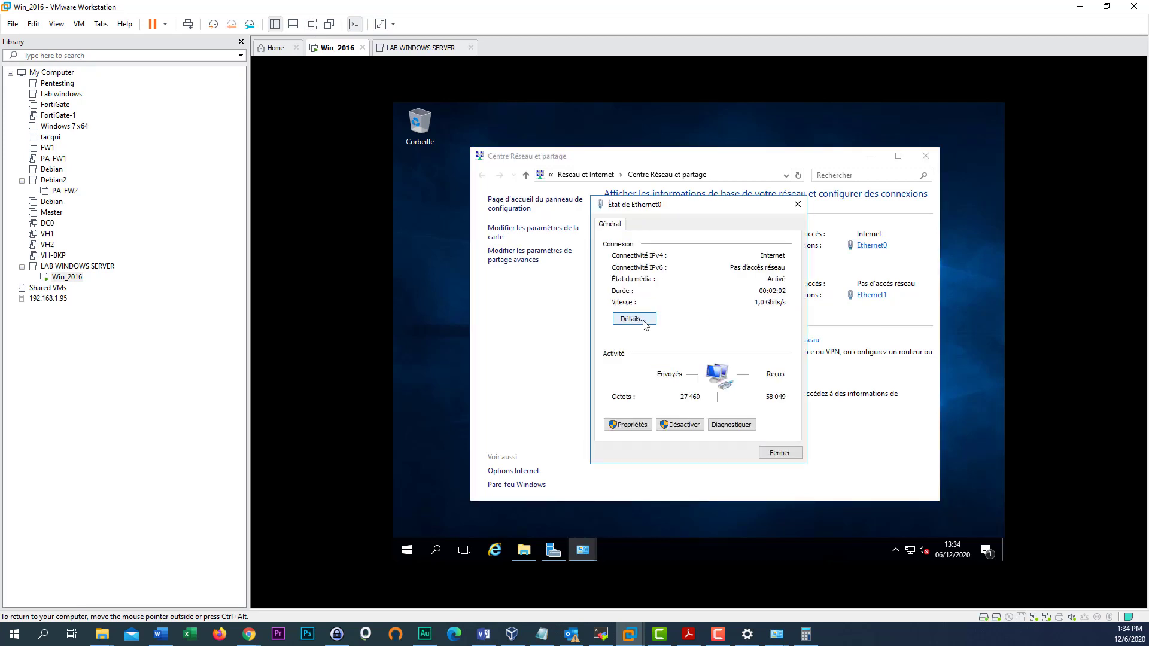
left_click(643, 322)
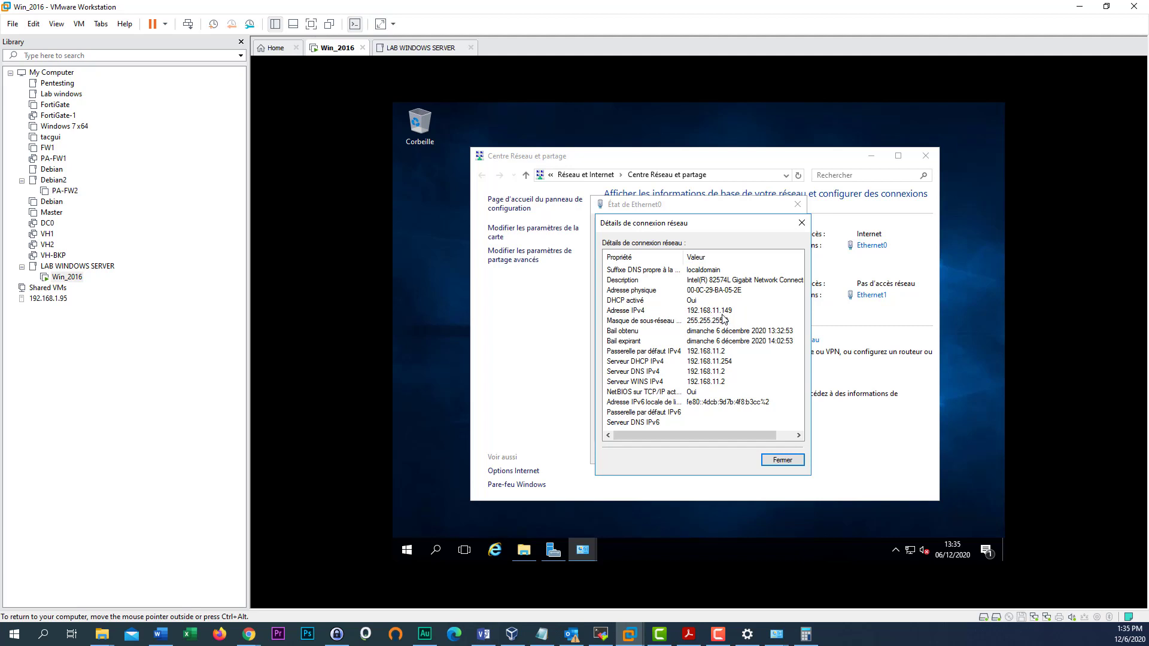
left_click(782, 460)
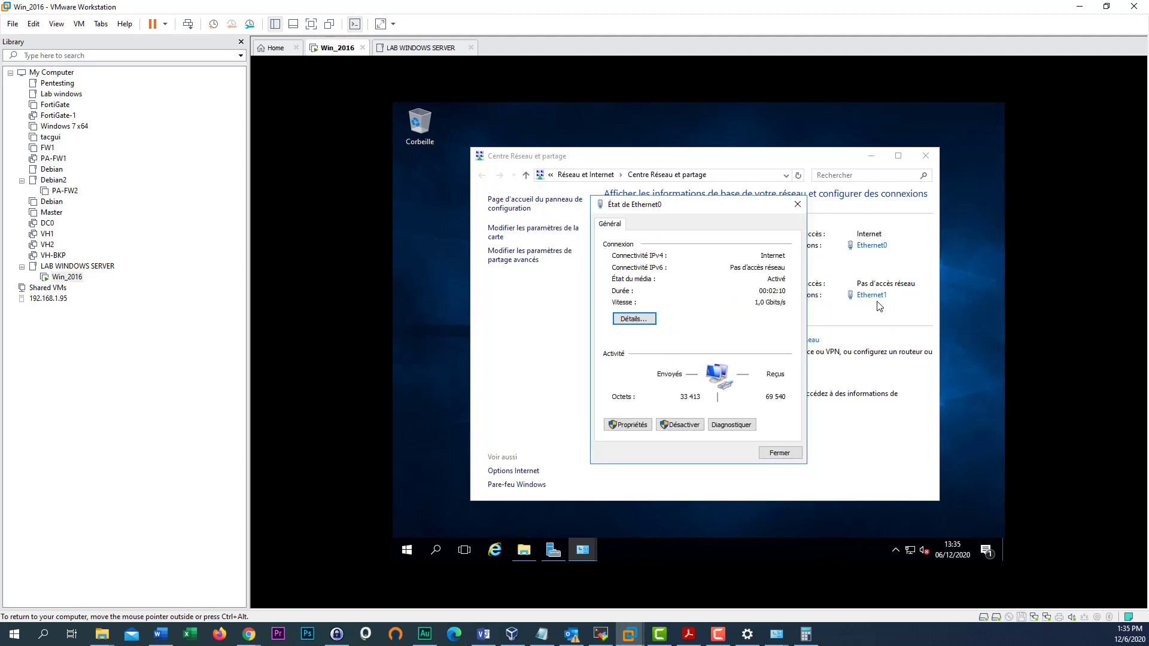
left_click(779, 453)
- Inspect the network connection details of Ethernet1 in the guest
left_click(872, 295)
left_click(651, 321)
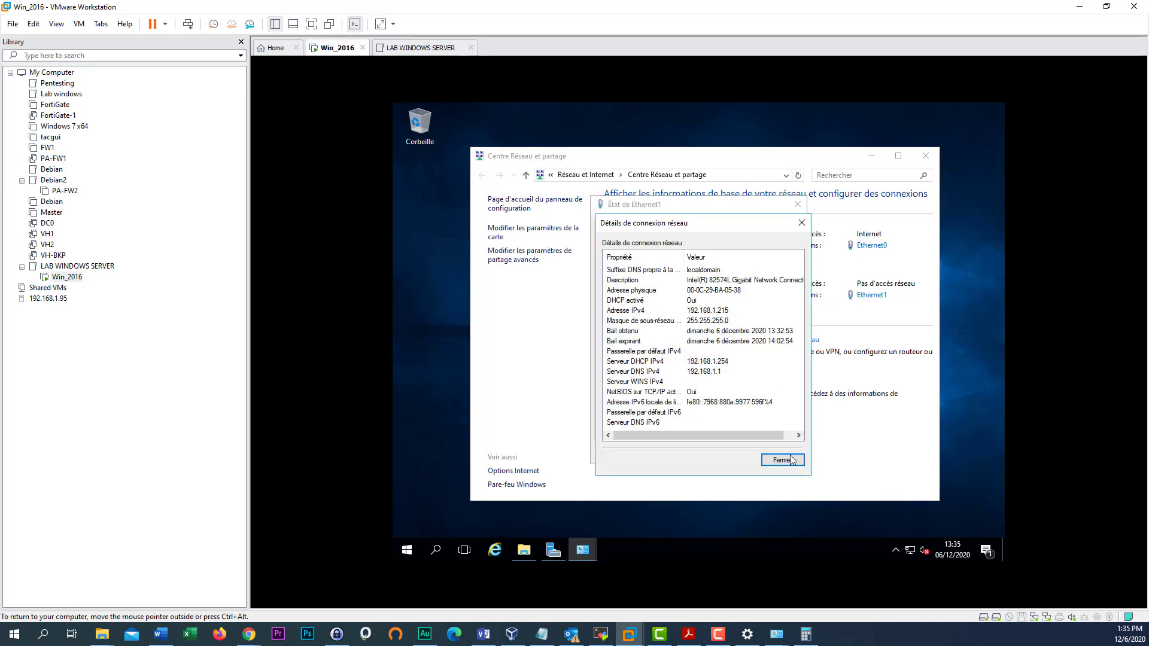
left_click(773, 462)
- Ping 8.8.8.8 from a command prompt in the guest, and close the prompt and the Ethernet1 status window
left_click(432, 554)
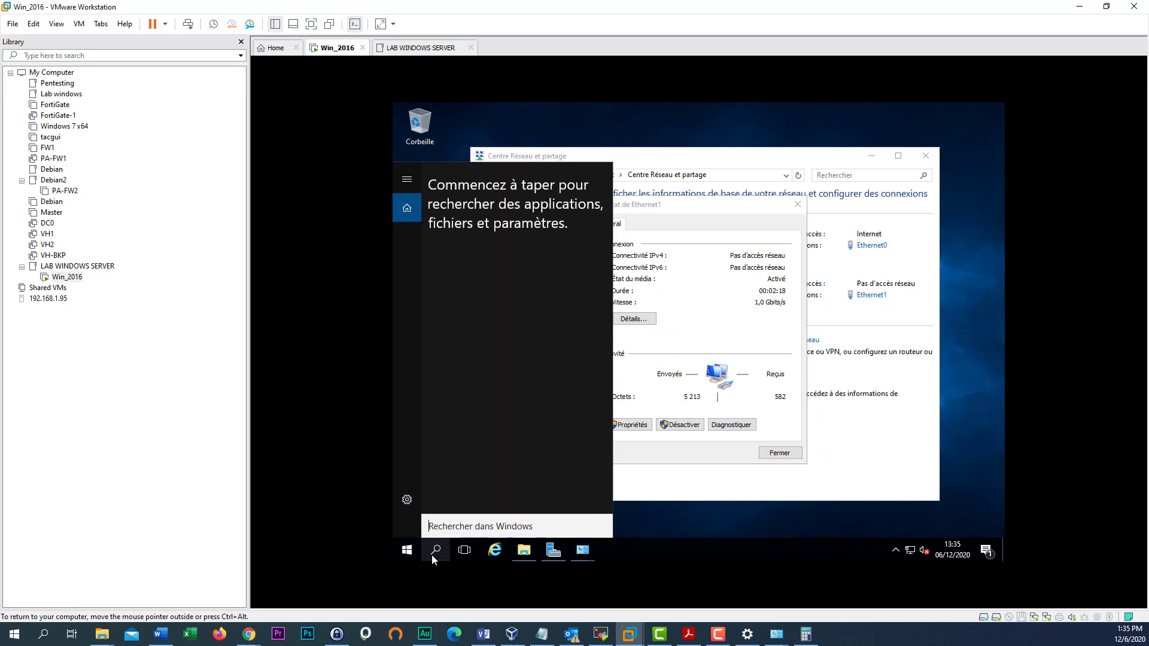
type("c")
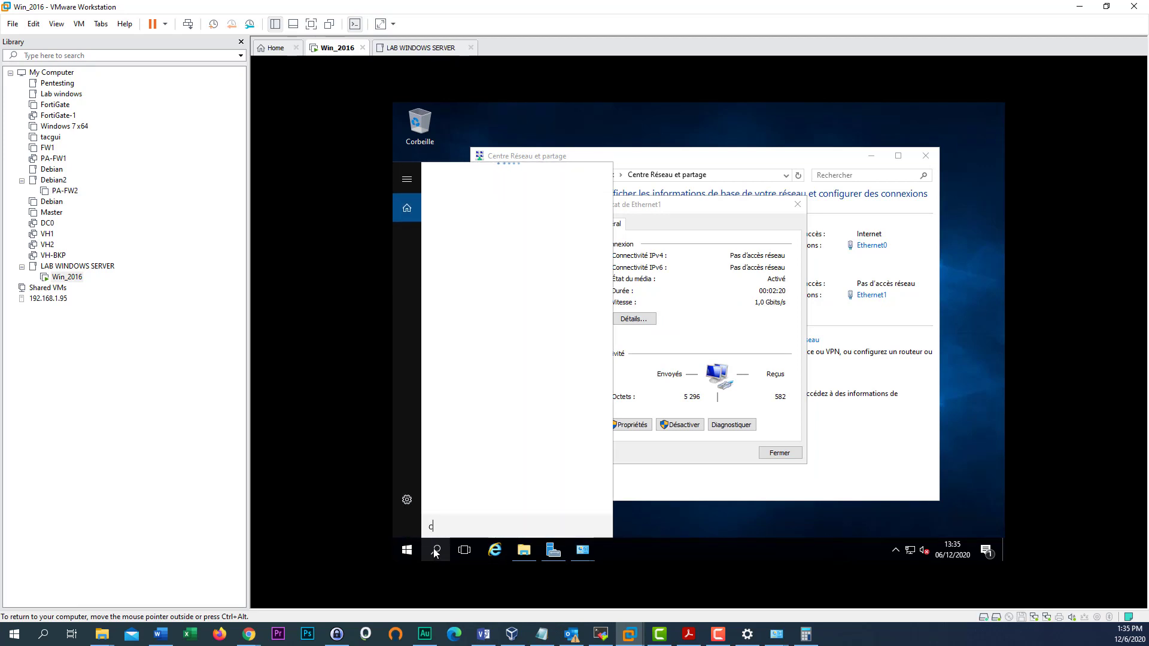
type("m")
key("BackSpace")
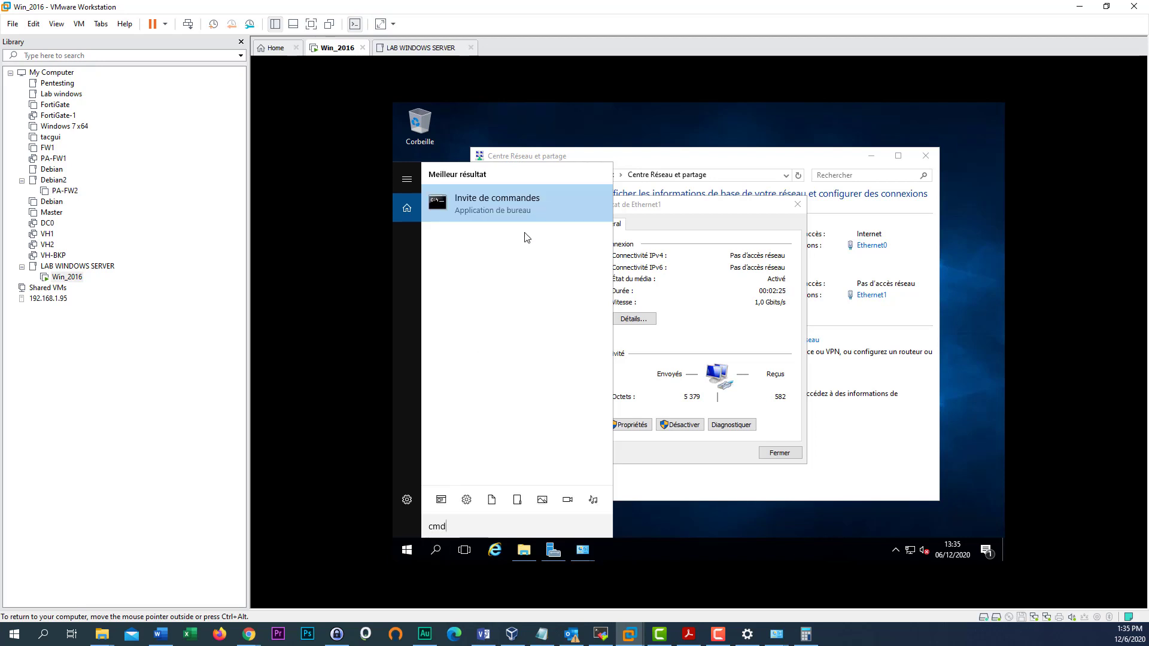
left_click(501, 194)
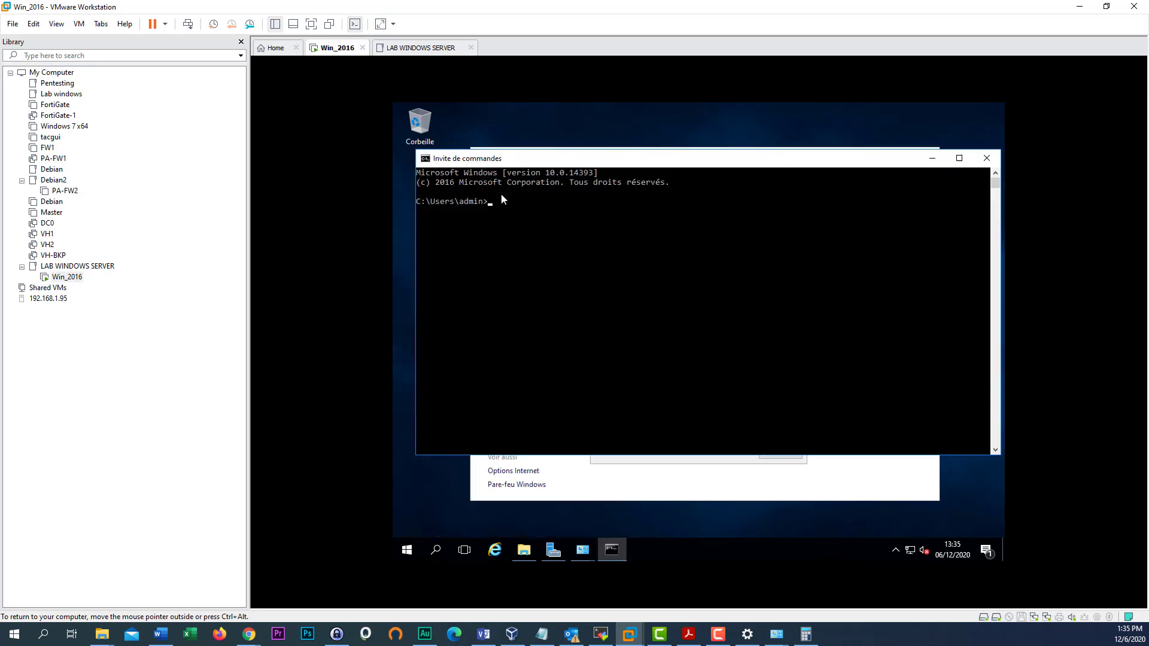
left_click(527, 214)
type("ping 8.8.8.8")
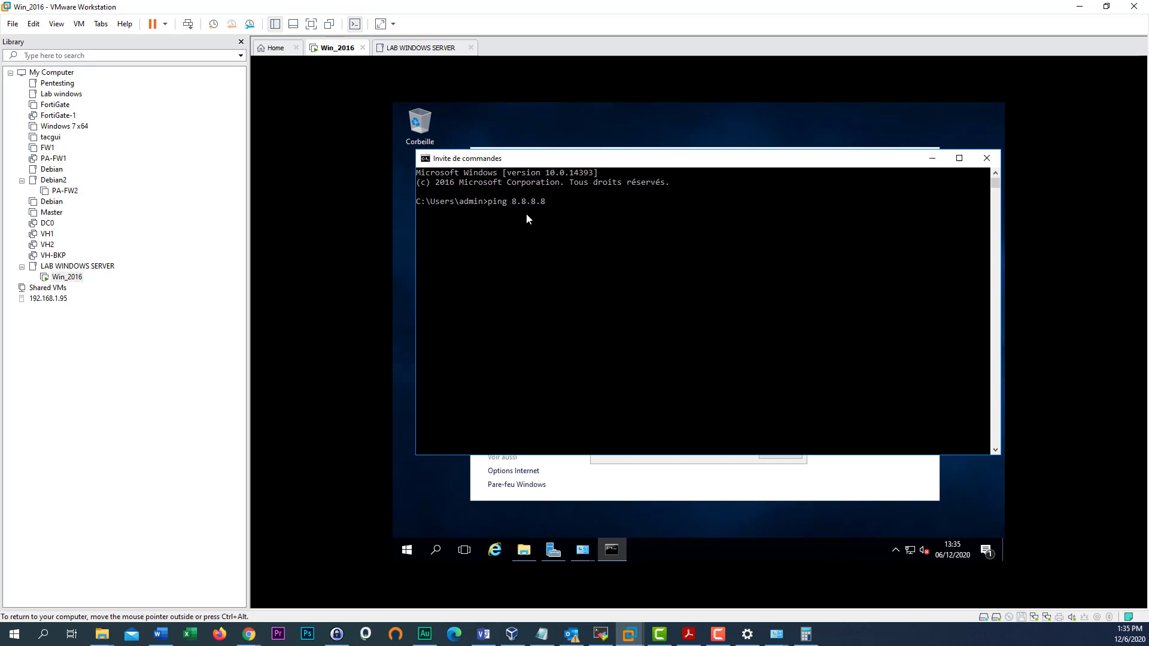
key("Return")
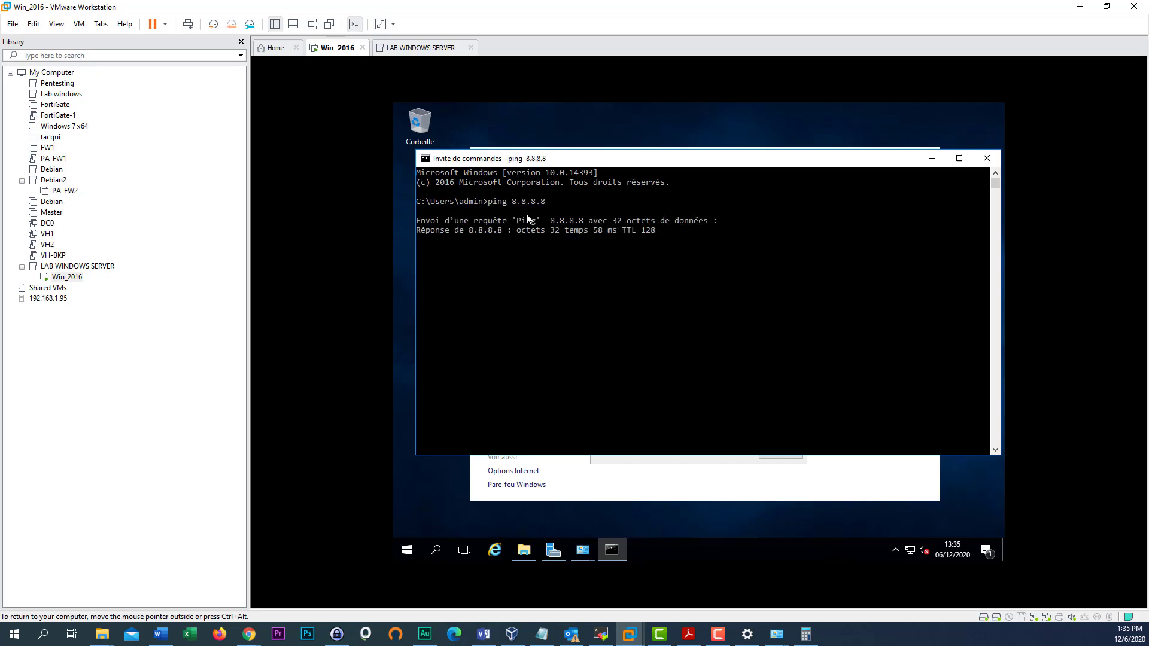
left_click(984, 159)
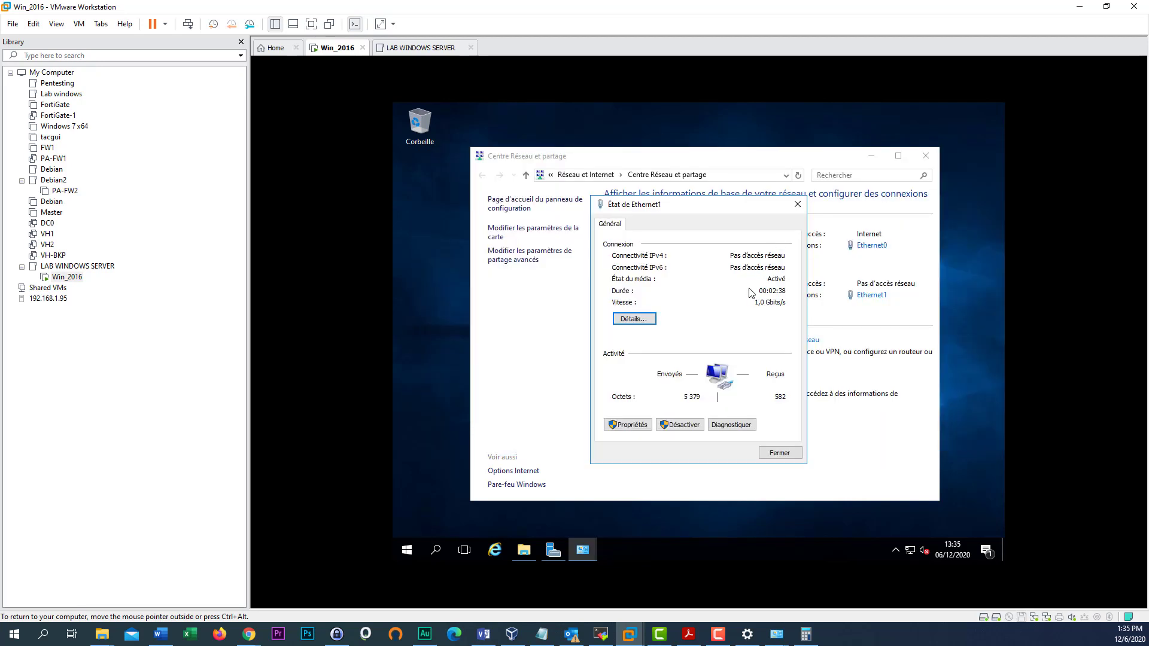
left_click(789, 453)
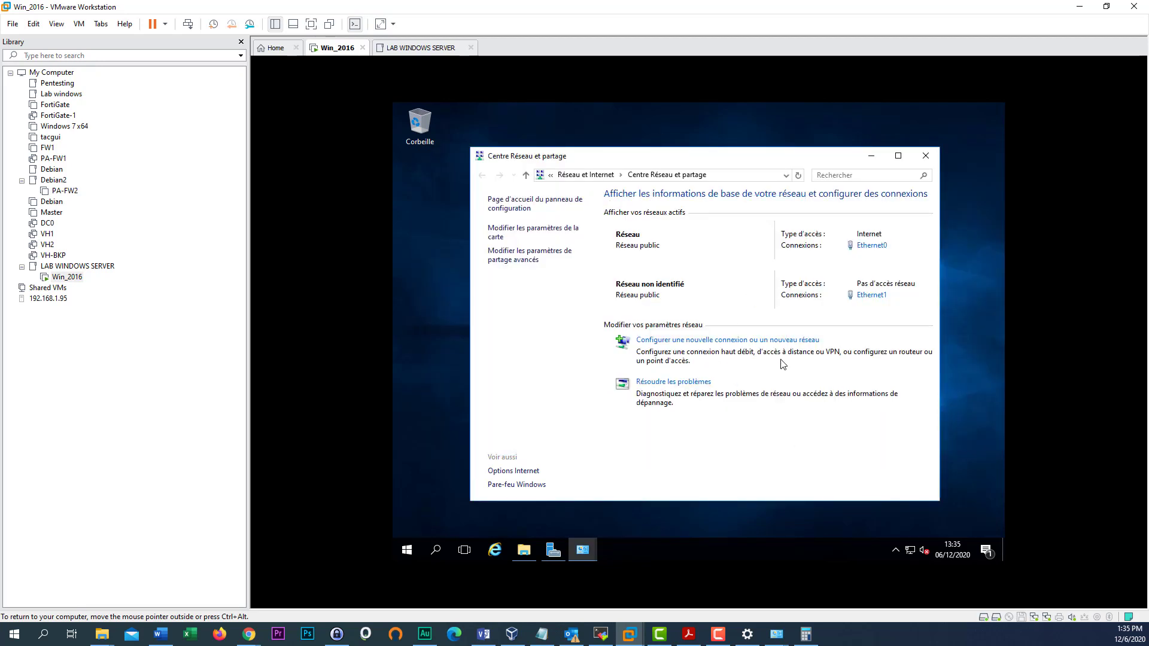
- Search the web for google in the guest's Internet Explorer, dismissing the first-run setup and the blocked-content alerts
left_click(494, 554)
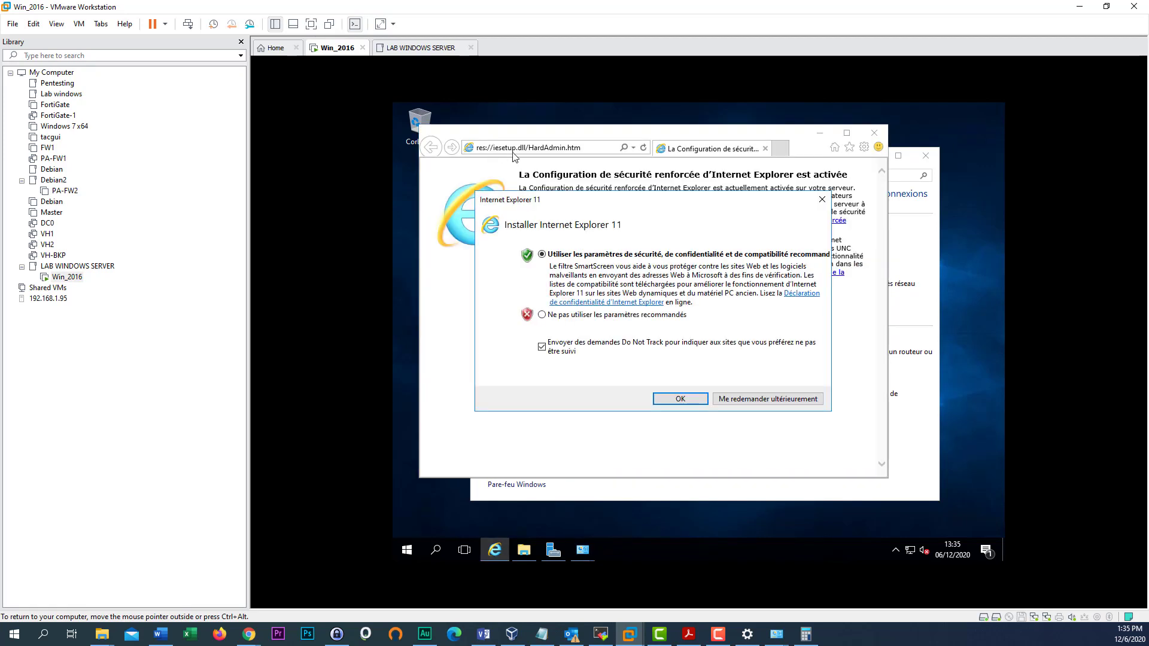
left_click(822, 199)
left_click(528, 148)
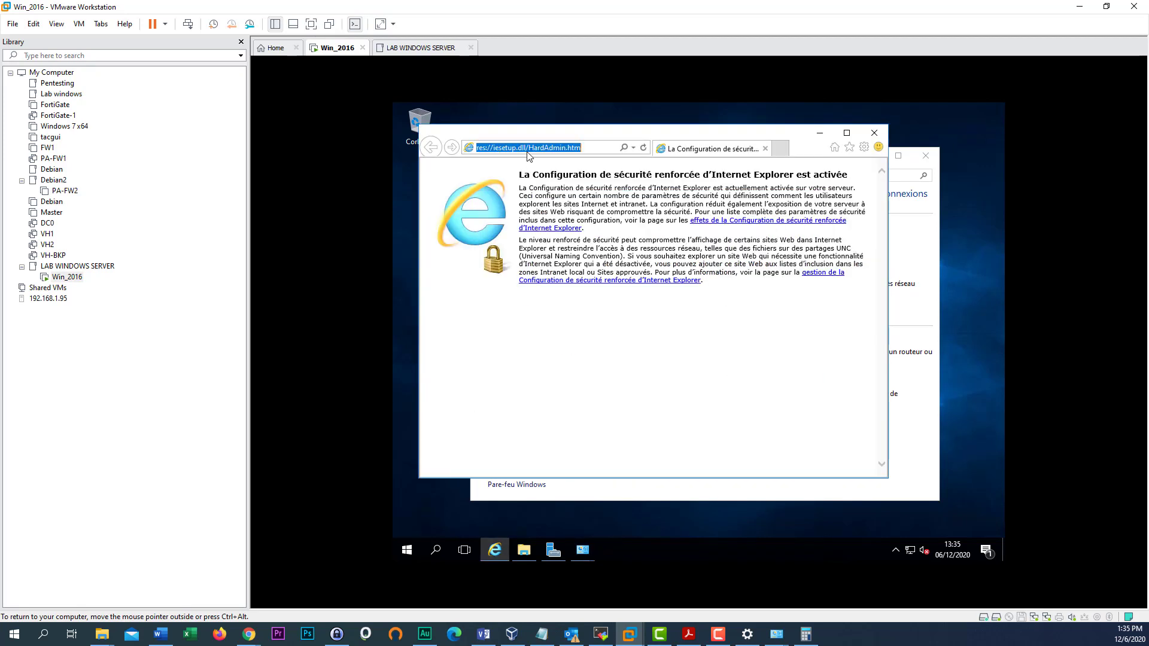
type("goog")
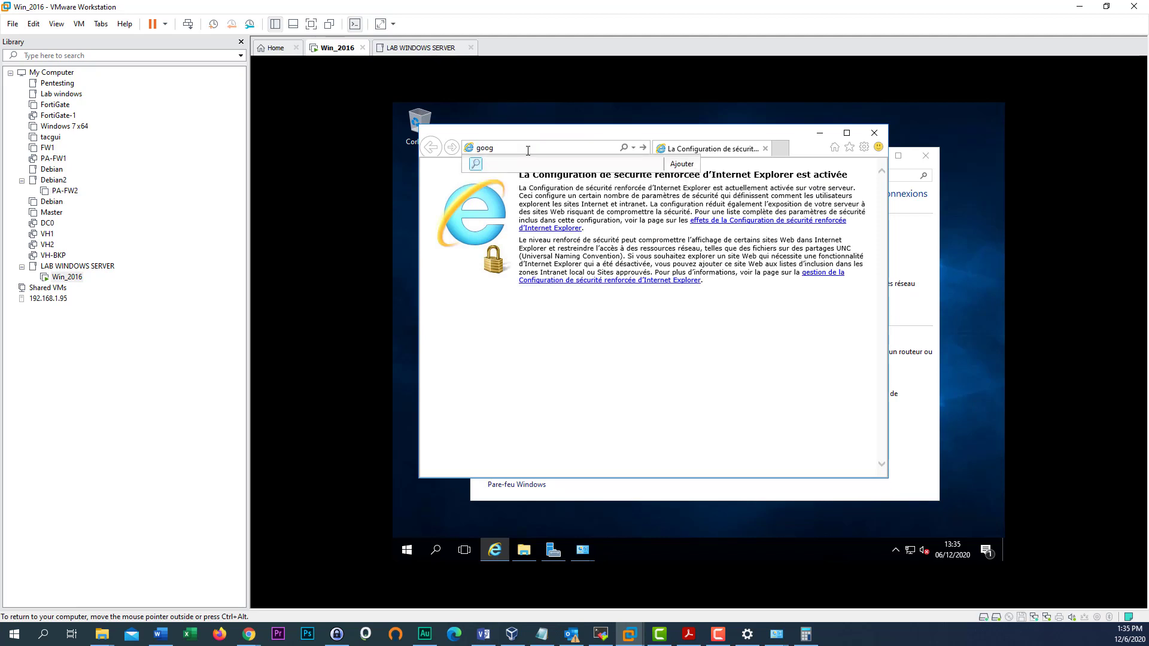
type("le")
key("Return")
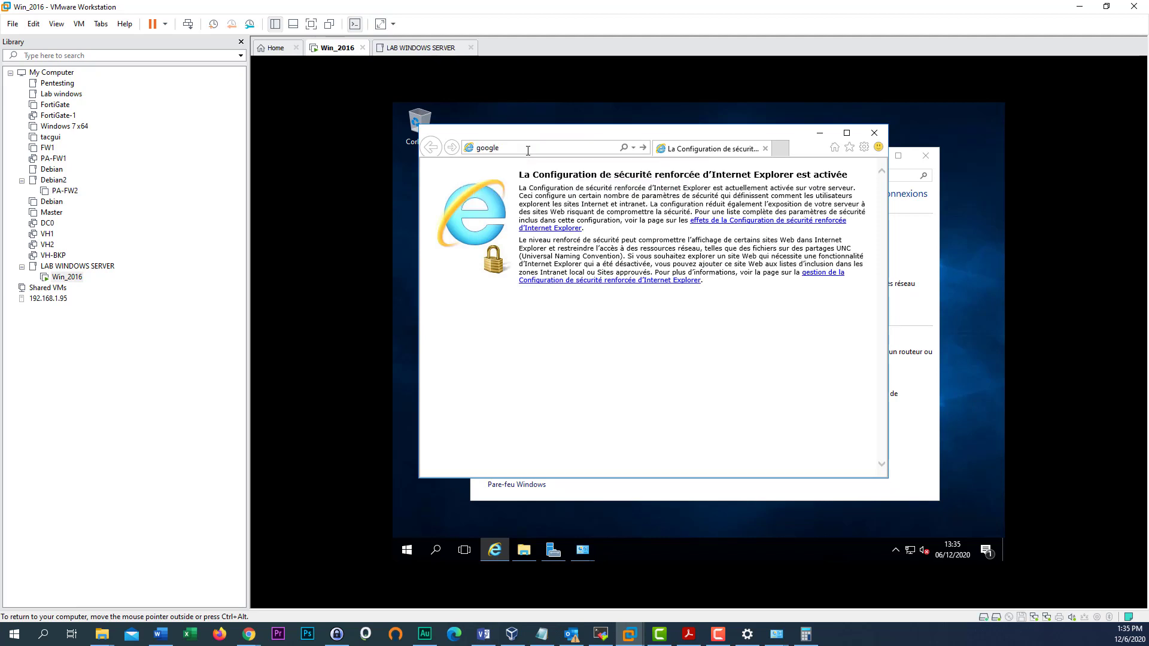
left_click(779, 248)
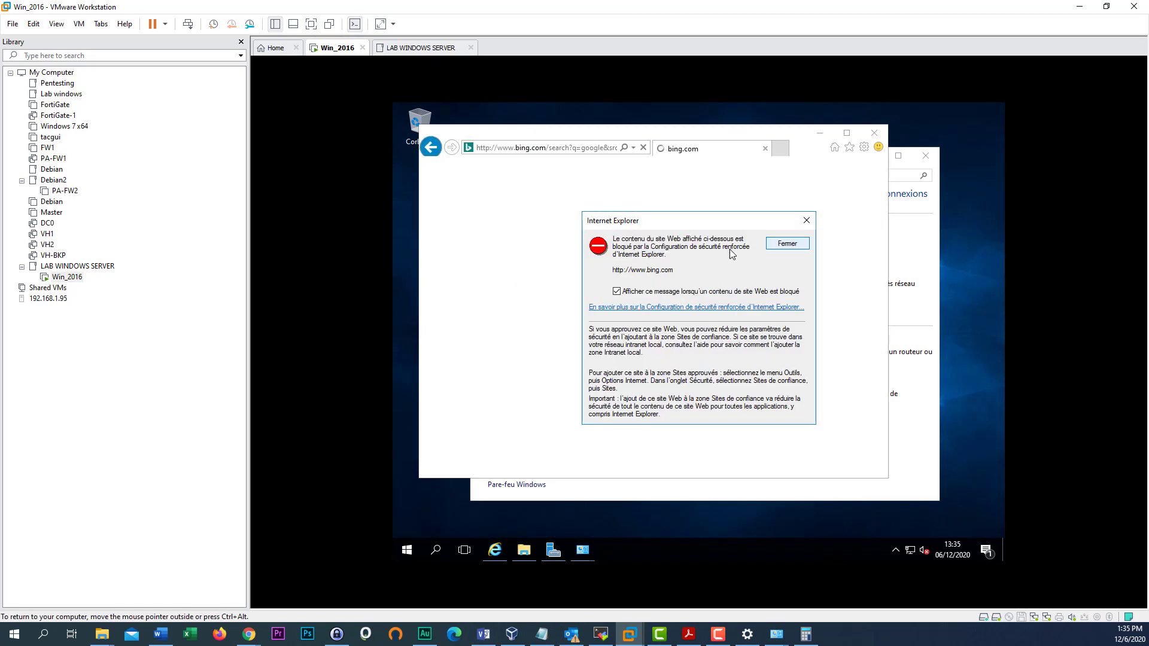
left_click(781, 245)
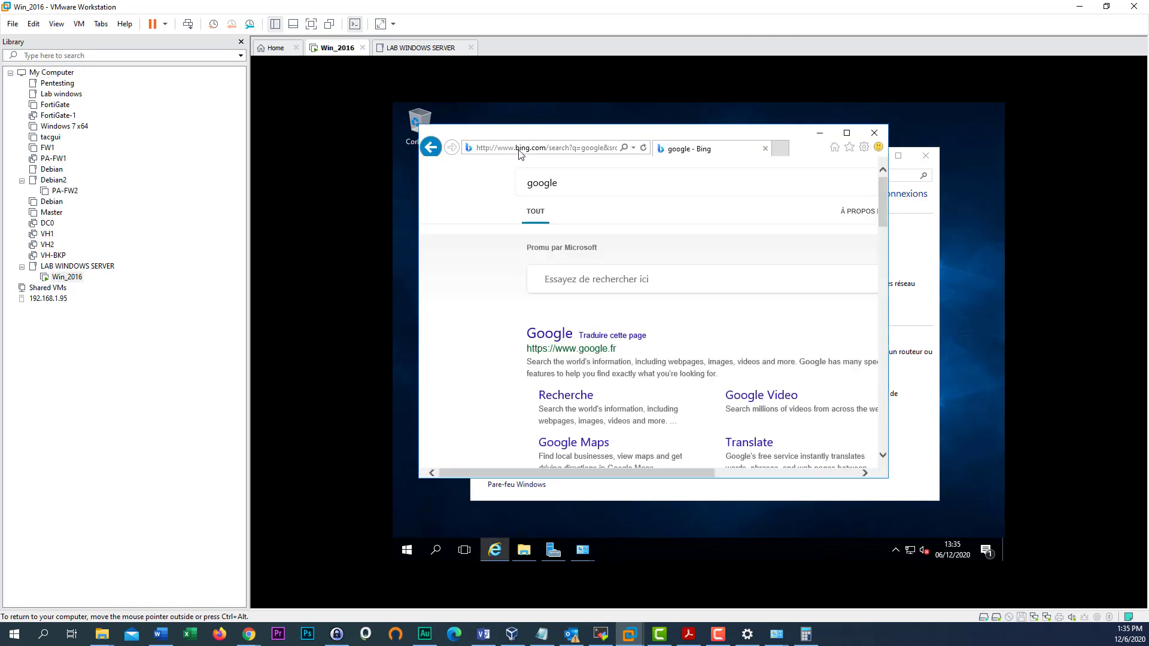
- Open the Google site from the search results, dismiss its security alerts, and close the browser and the Network and Sharing Center
left_click(551, 339)
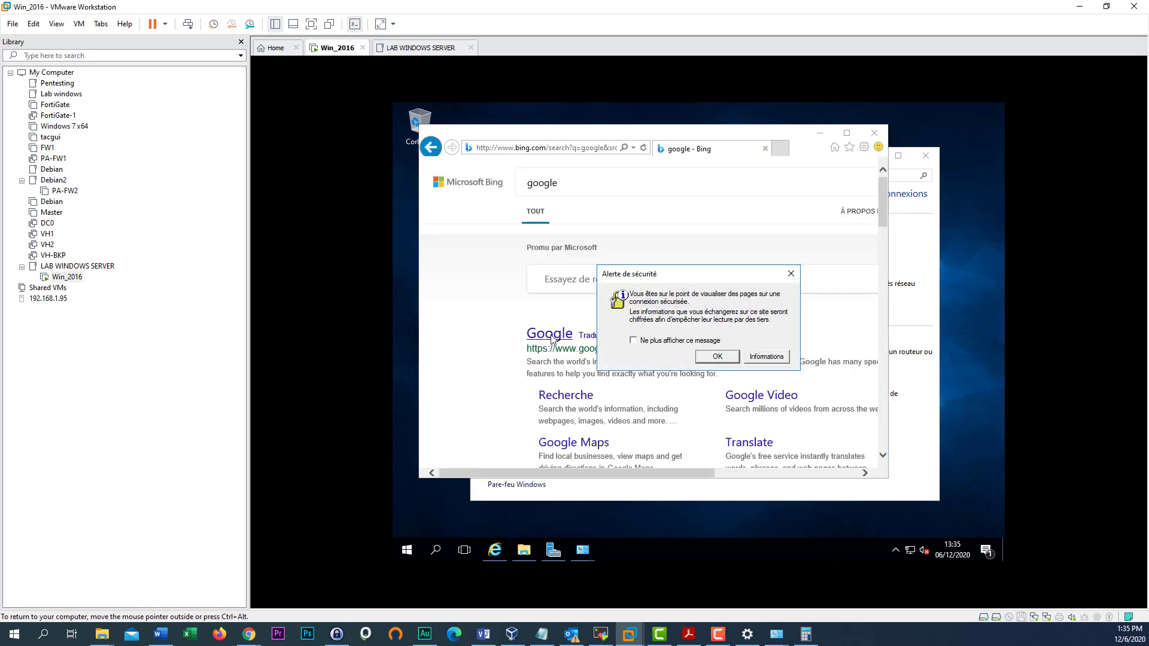
left_click(727, 359)
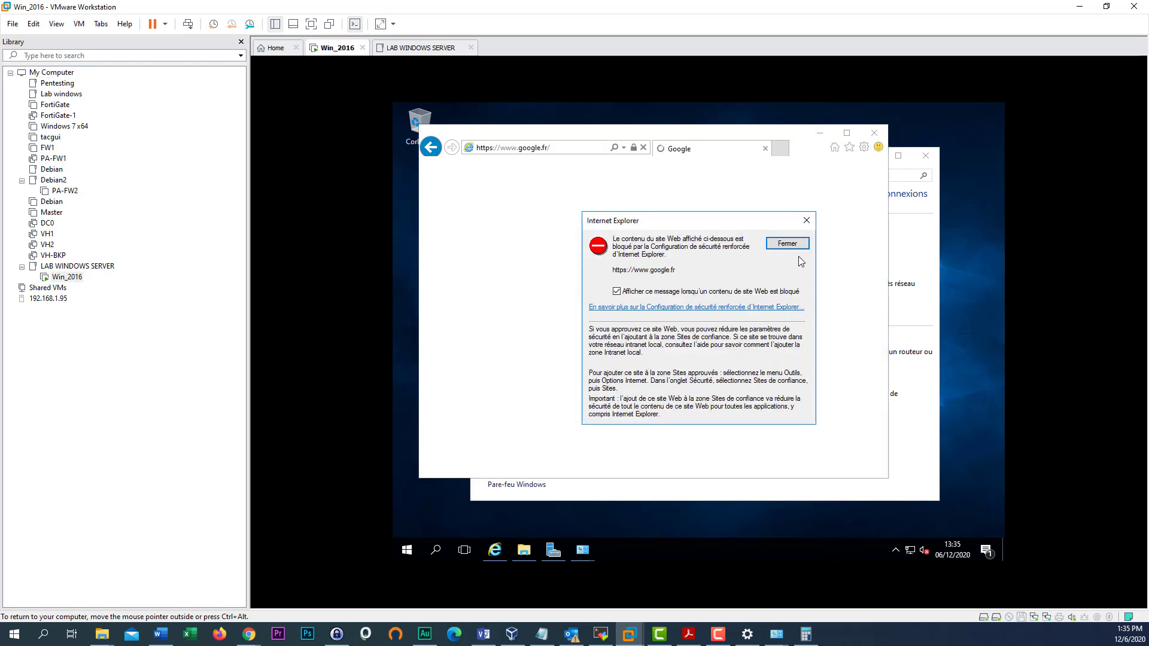
left_click(785, 244)
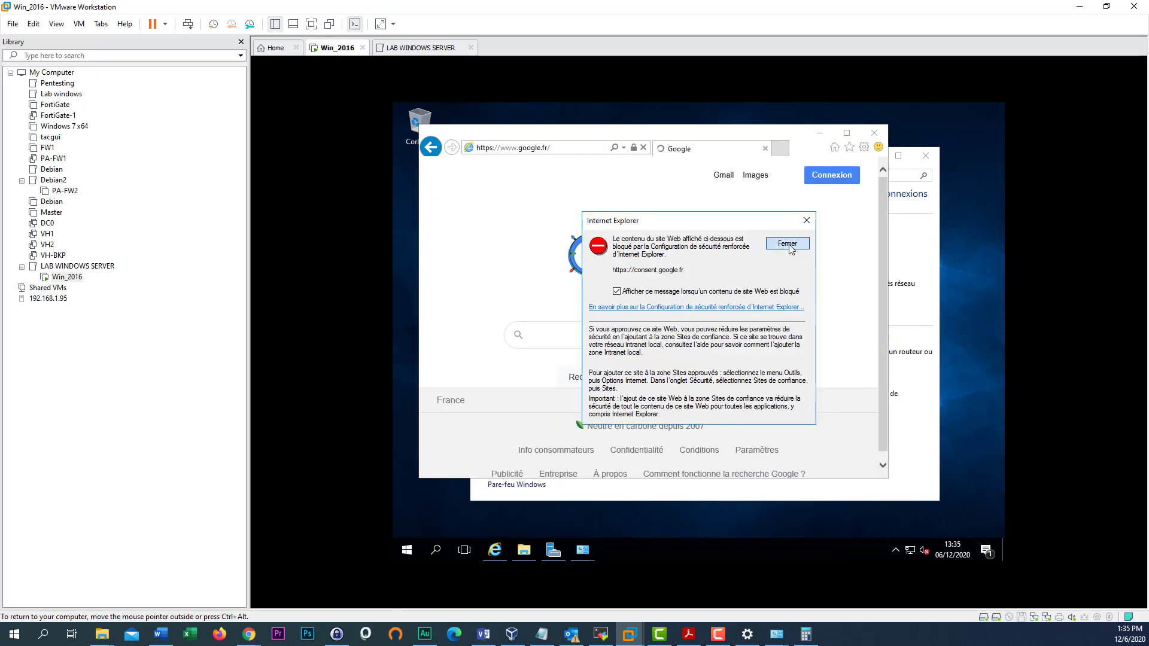
left_click(789, 244)
left_click(874, 133)
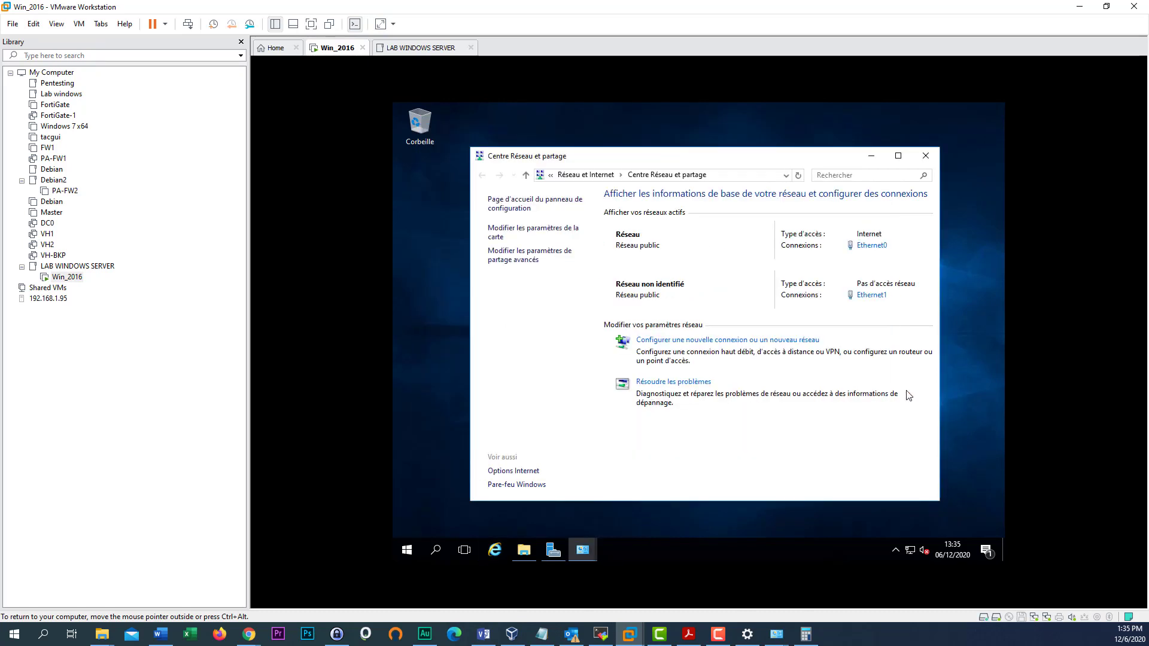
left_click(926, 156)
left_click(780, 455)
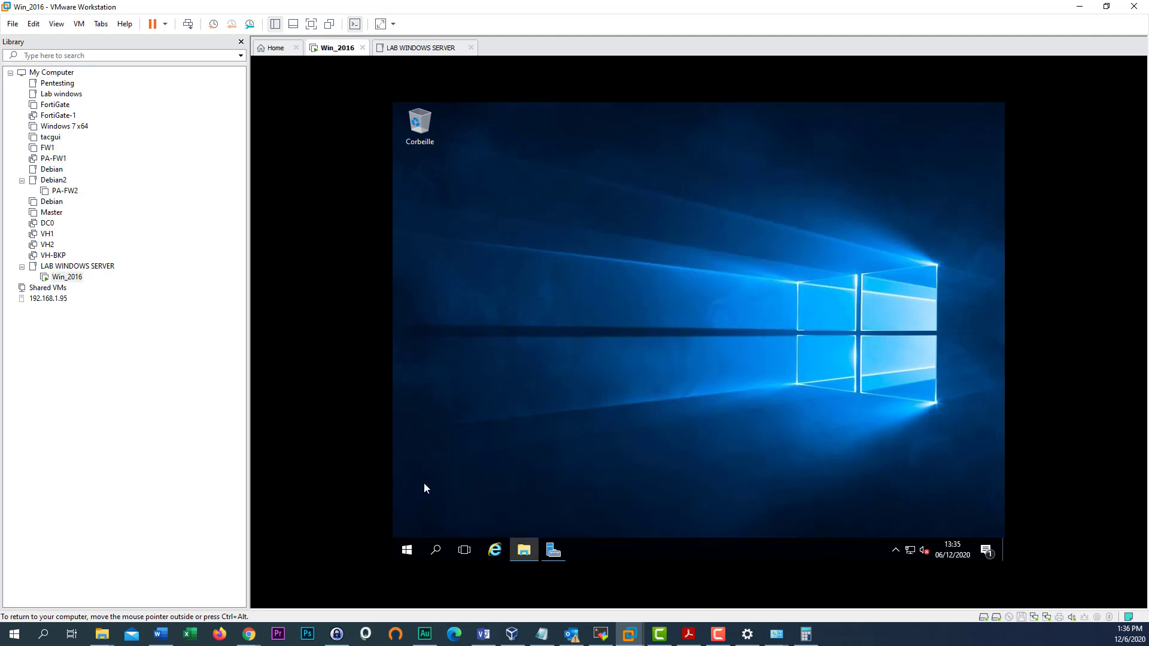
- Start a Windows Update check in the guest and minimize the settings window
left_click(408, 551)
type("mise")
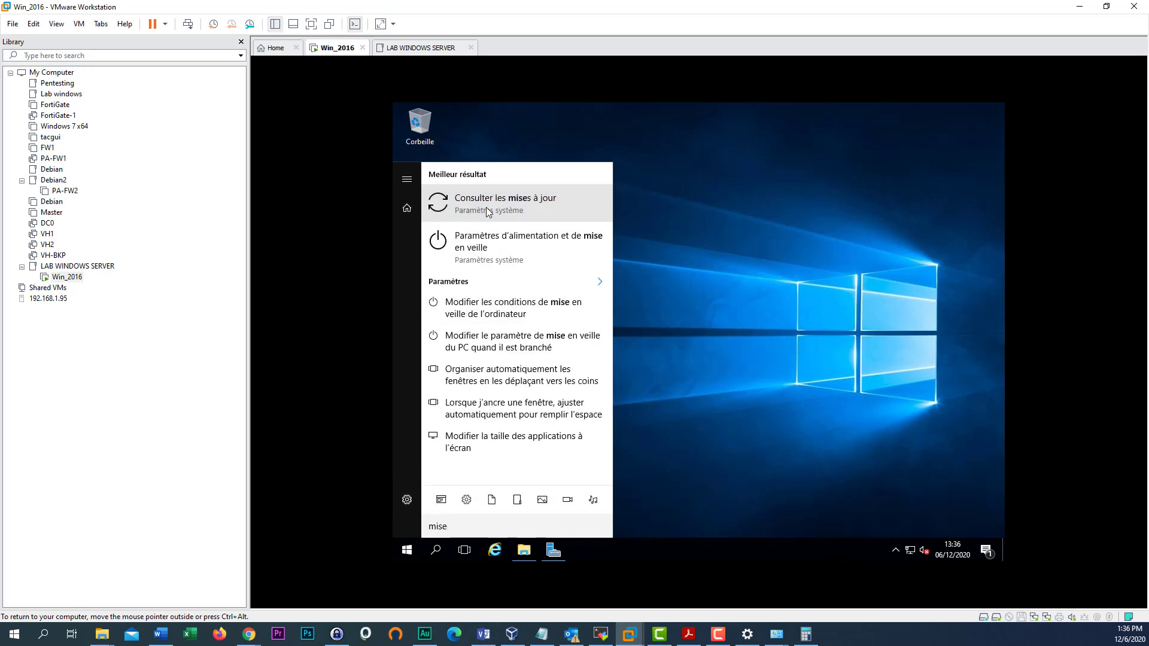
left_click(534, 203)
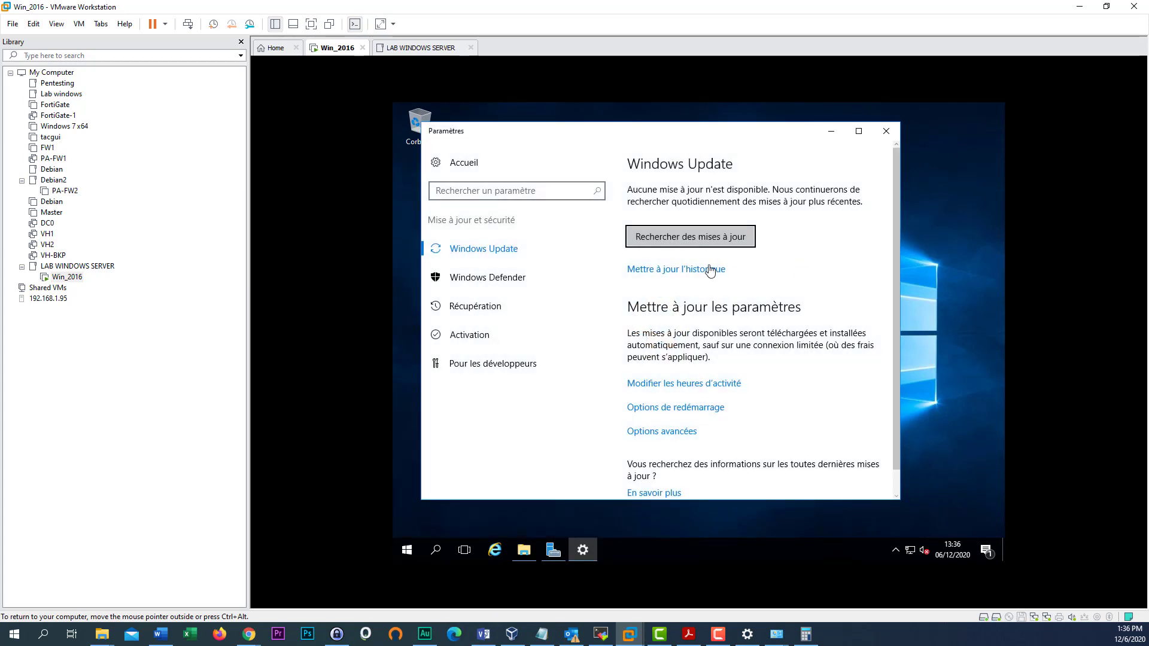
left_click(708, 245)
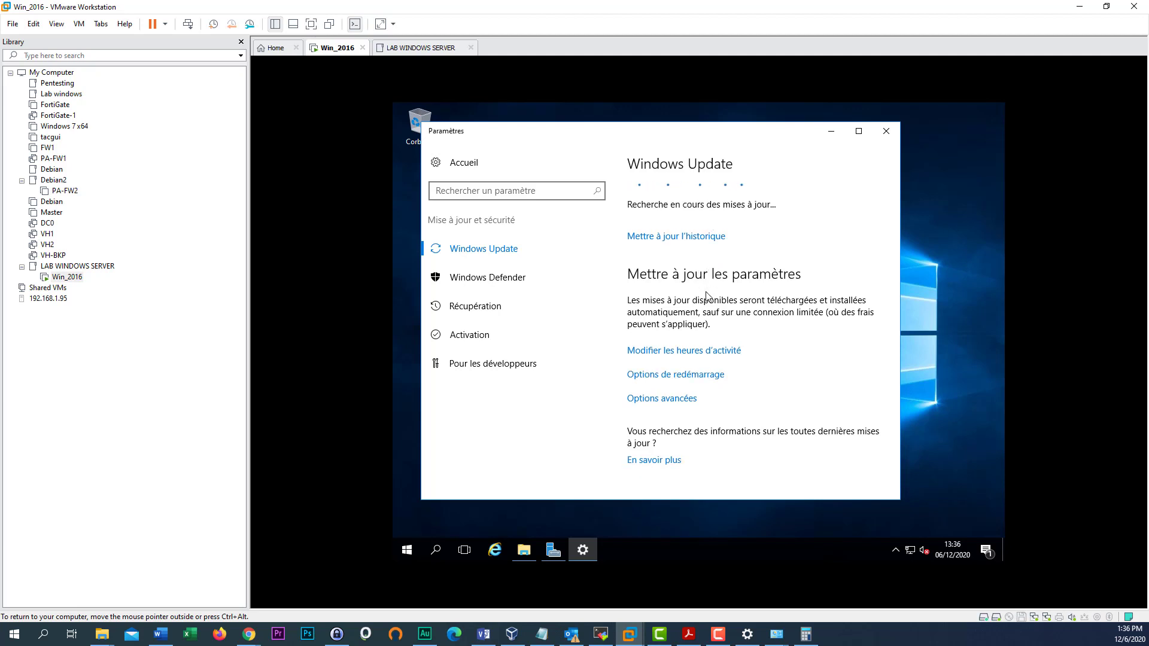
left_click(831, 132)
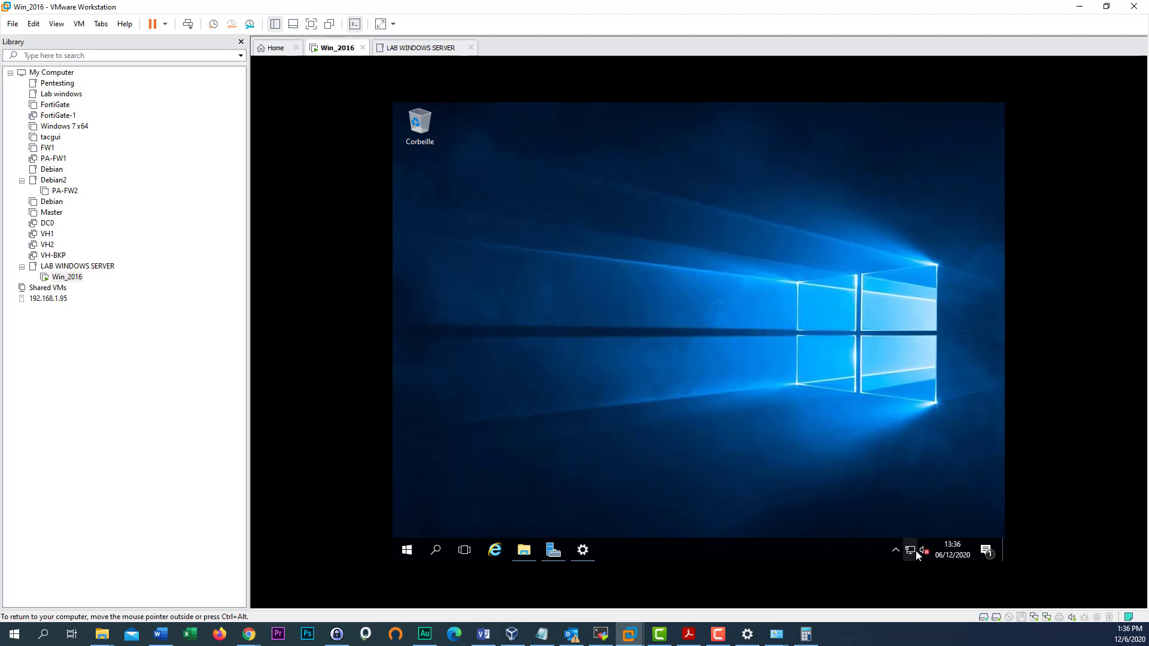
- Review the CD/DVD, hard disk, network adapter and other hardware devices in the Win_2016 settings, and close them without changes
mouse_move(915, 551)
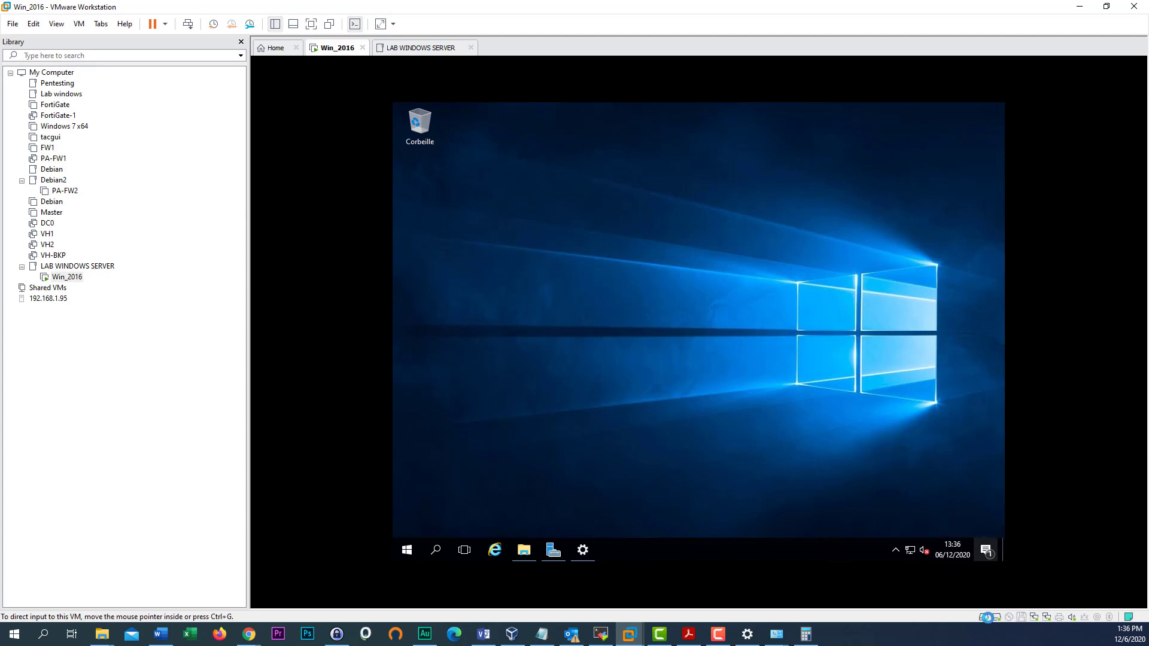
double_click(996, 618)
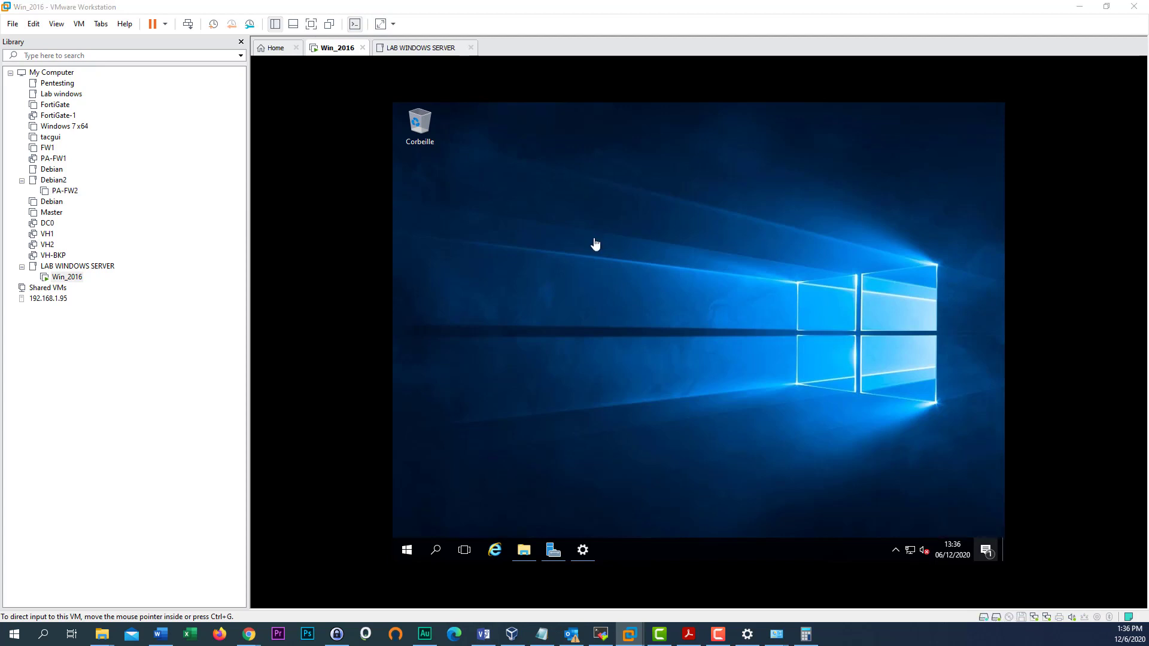
left_click(411, 224)
left_click(412, 264)
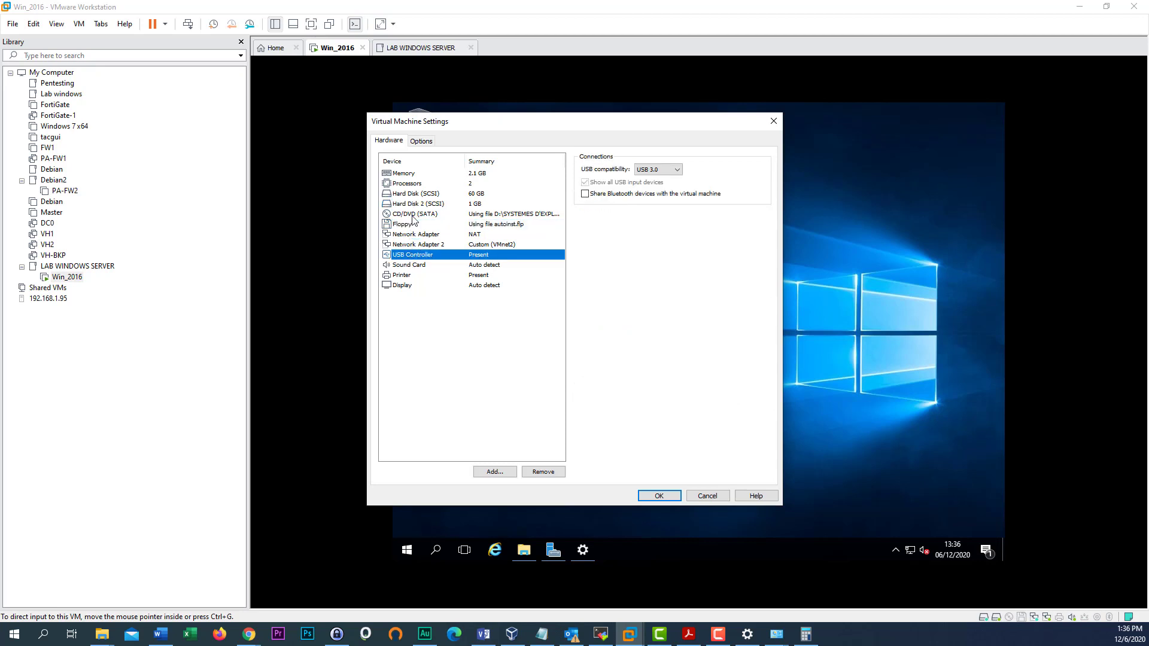
left_click(415, 215)
left_click(404, 204)
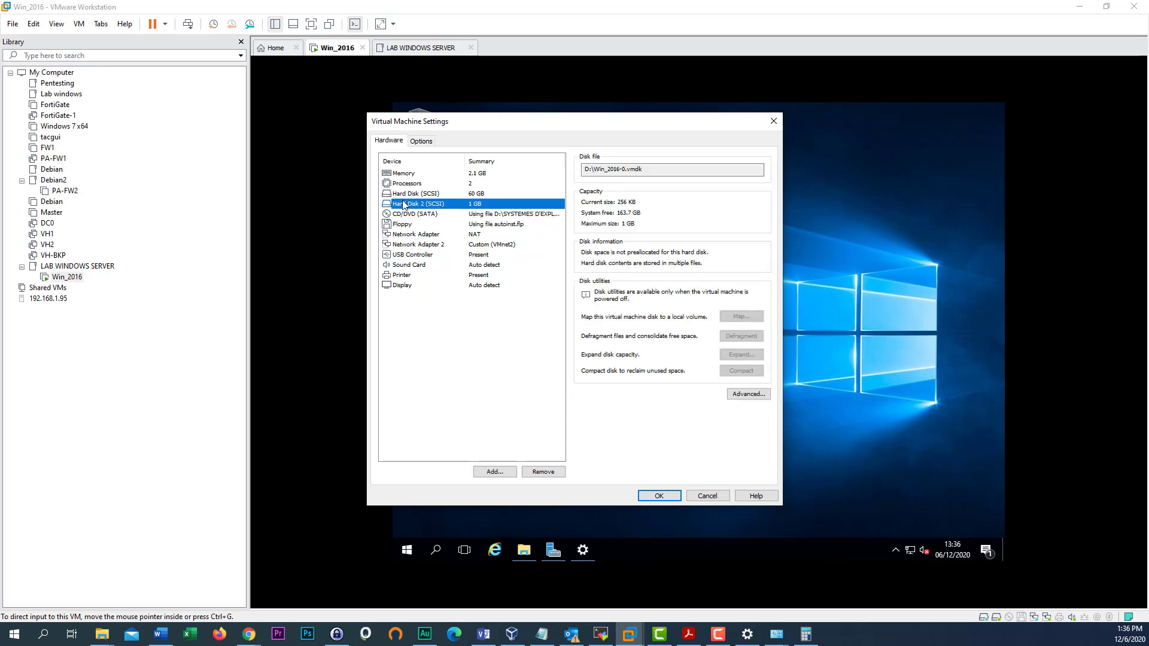
left_click(404, 194)
left_click(412, 246)
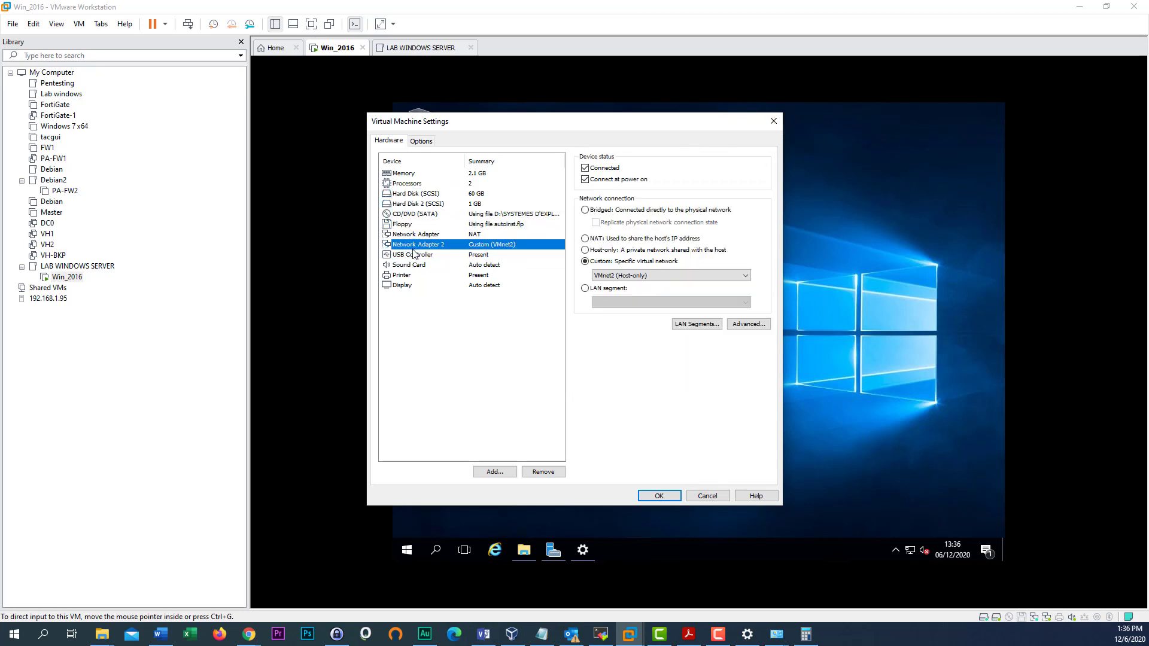
left_click(774, 121)
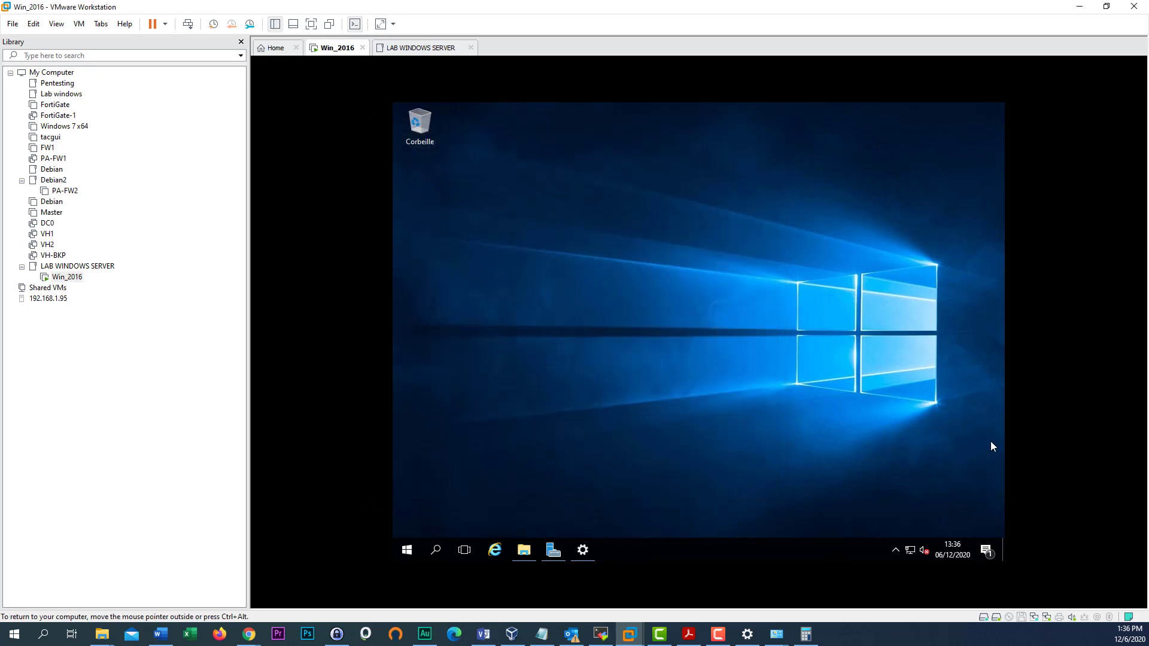
- Connect the Win_2016 virtual machine's CD/DVD drive, and check the connection options of the floppy drive and first network adapter
left_click(1011, 620)
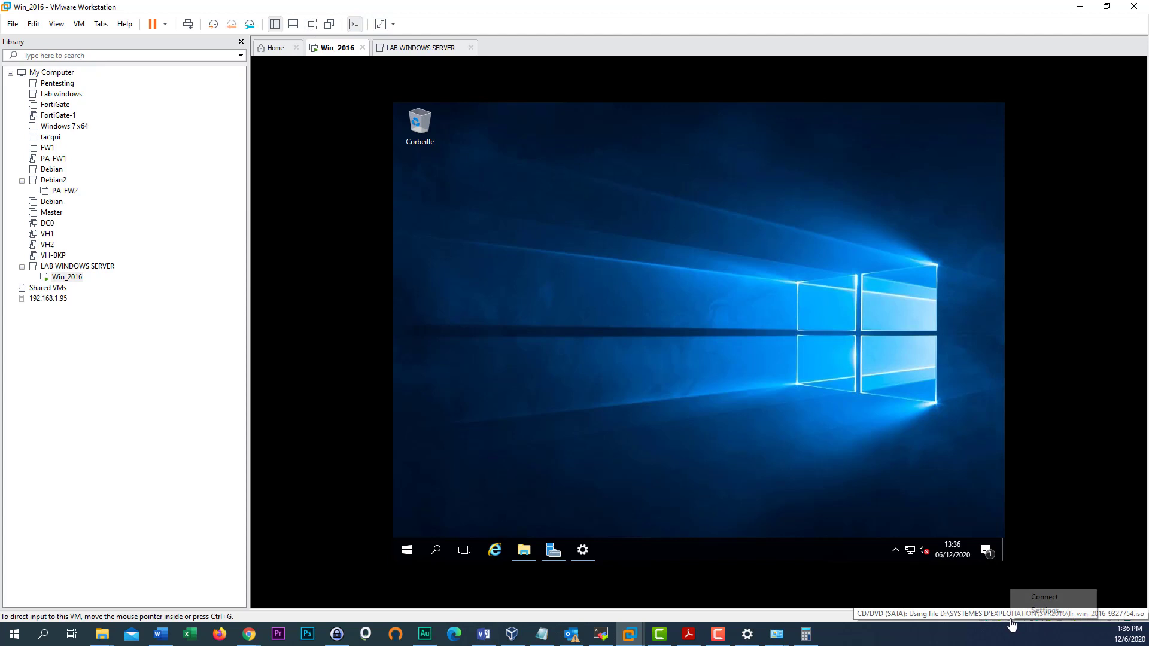
left_click(1047, 599)
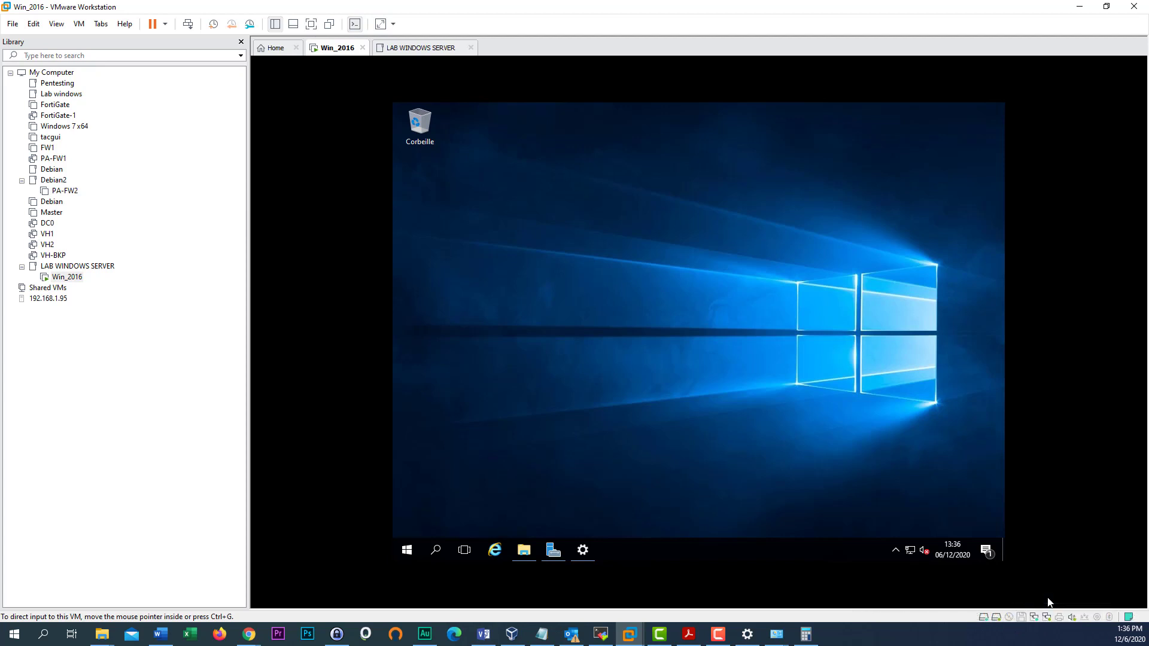
left_click(1023, 622)
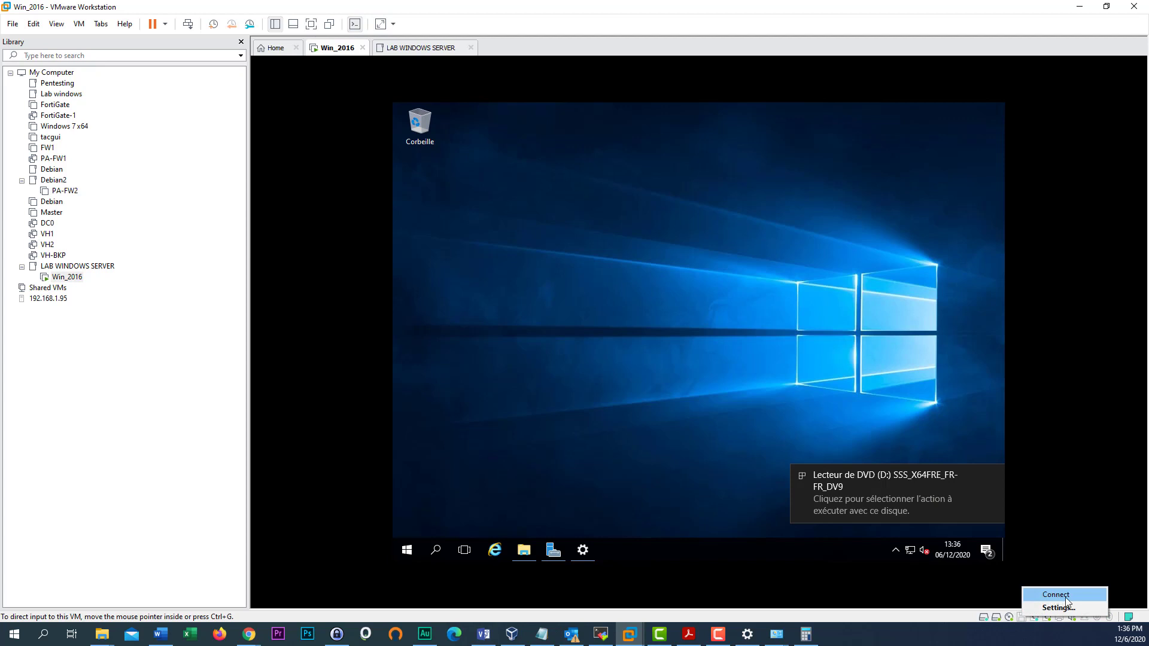
left_click(1034, 620)
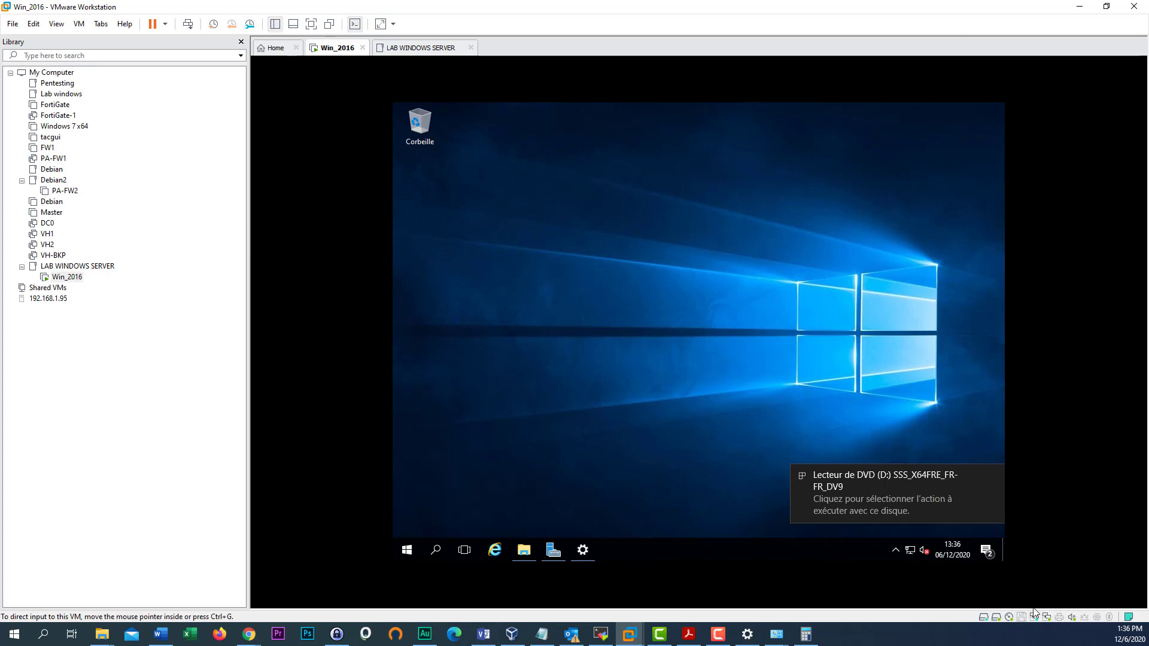
left_click(1034, 618)
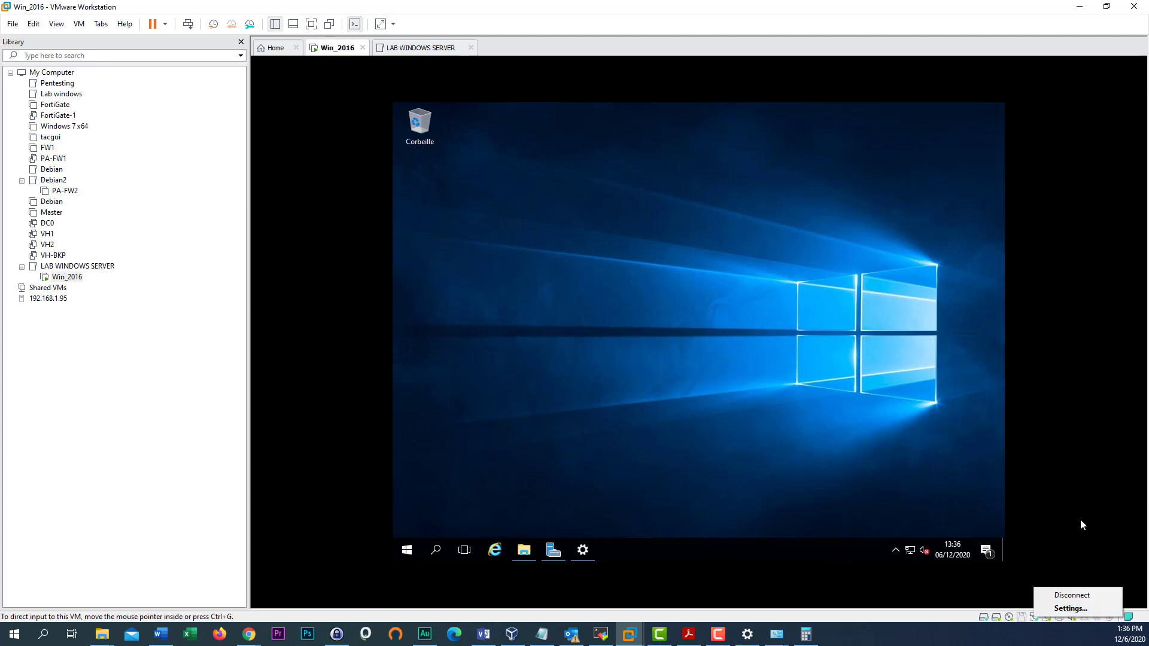
left_click(1112, 618)
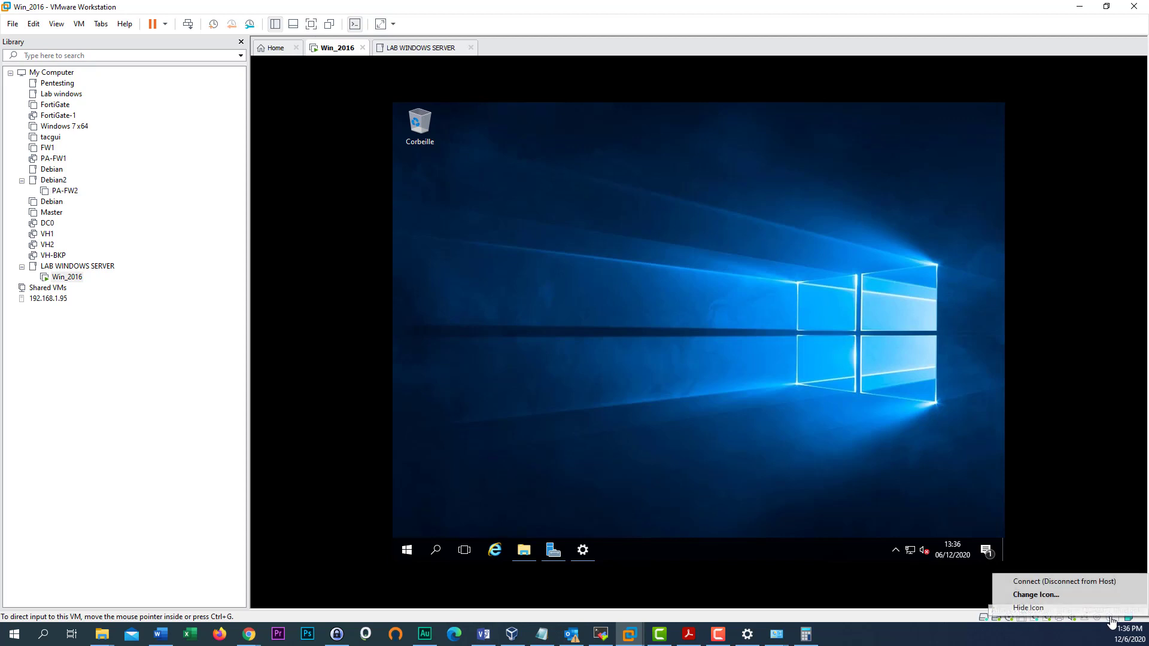
left_click(1076, 487)
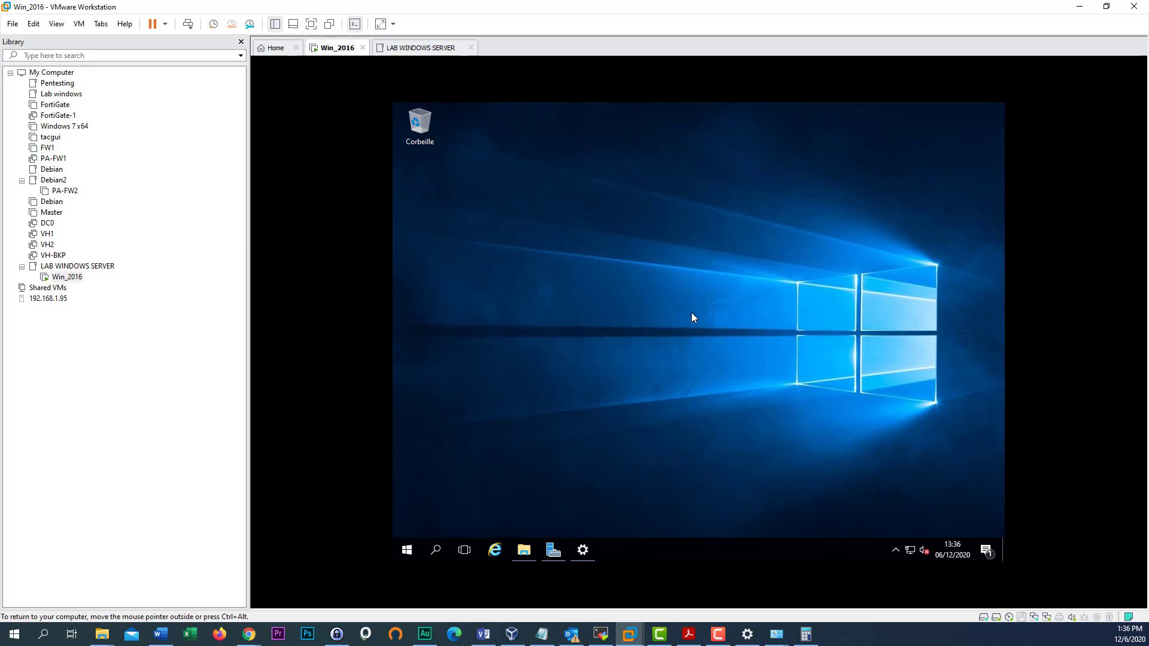
left_click_drag(668, 246, 771, 391)
left_click_drag(496, 297, 709, 398)
left_click_drag(522, 203, 719, 335)
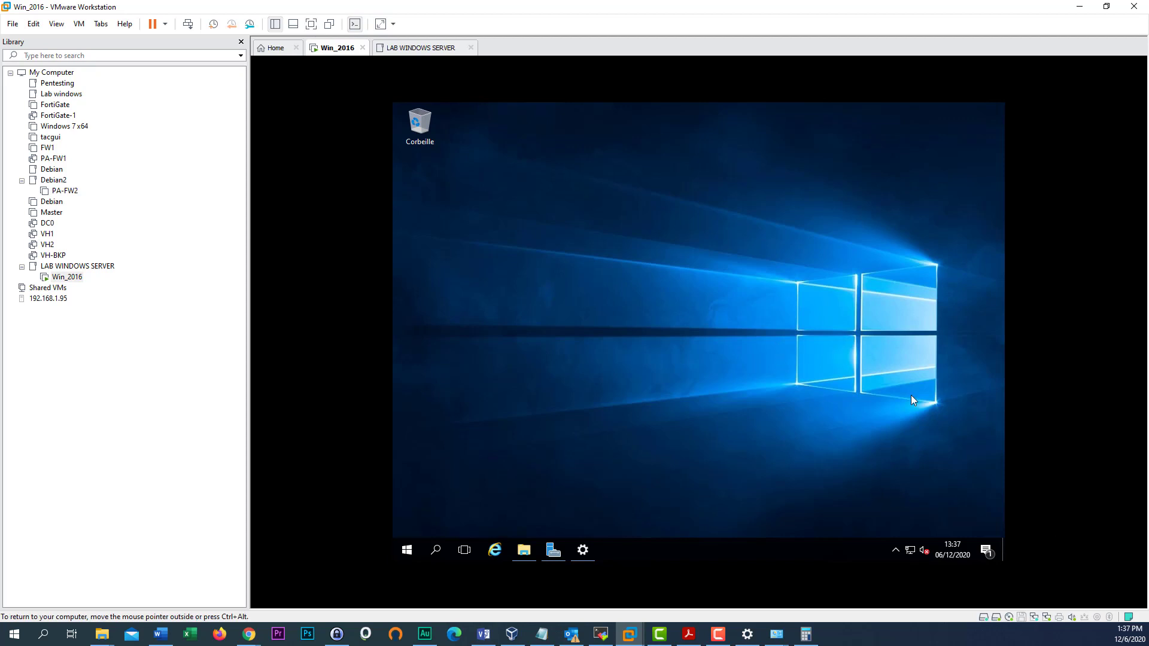
- Examine the Host-only and Custom virtual network choices for the first network adapter, including the VMnet list, and cancel the settings
right_click(1041, 618)
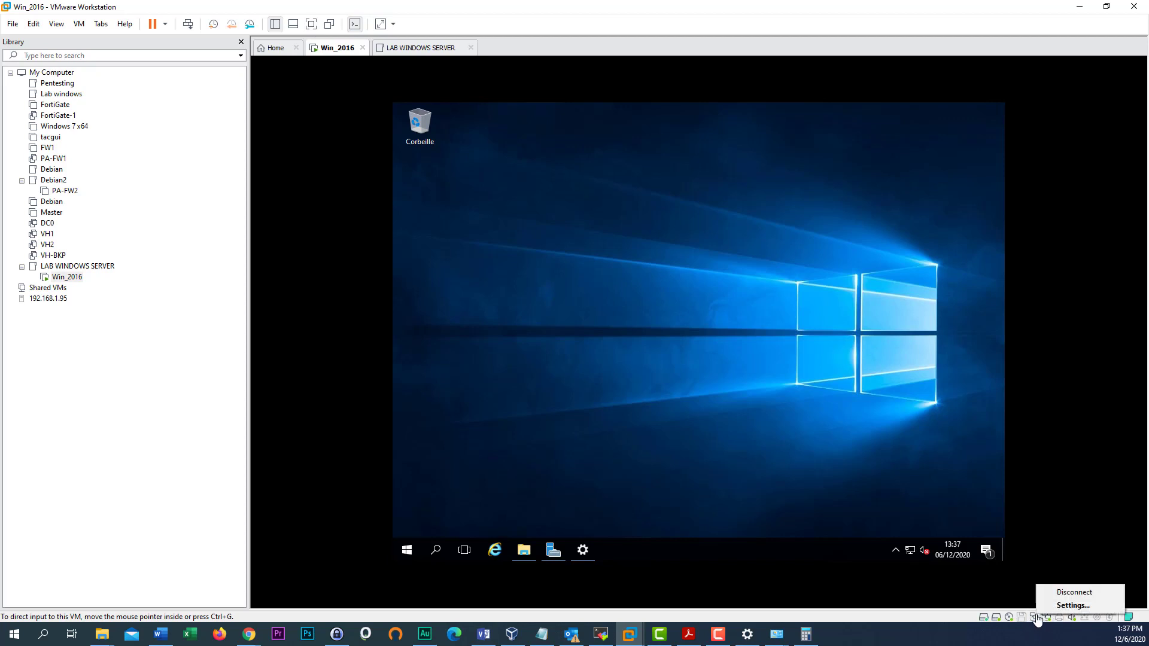
left_click(1074, 605)
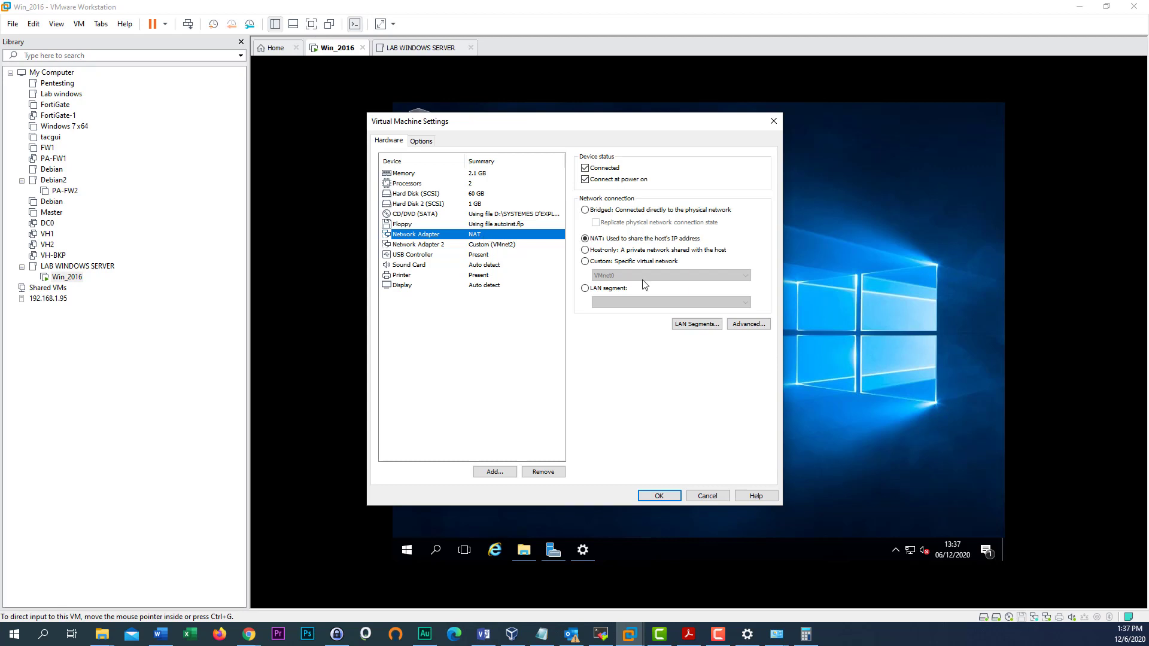
left_click(602, 254)
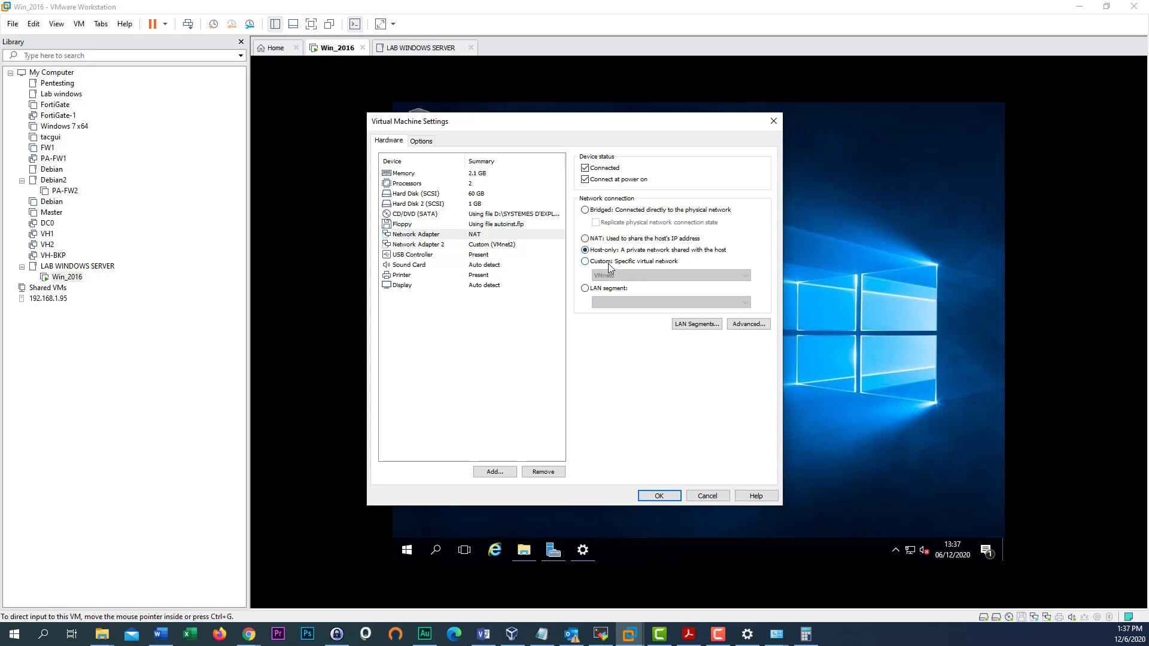
left_click(606, 262)
left_click(622, 277)
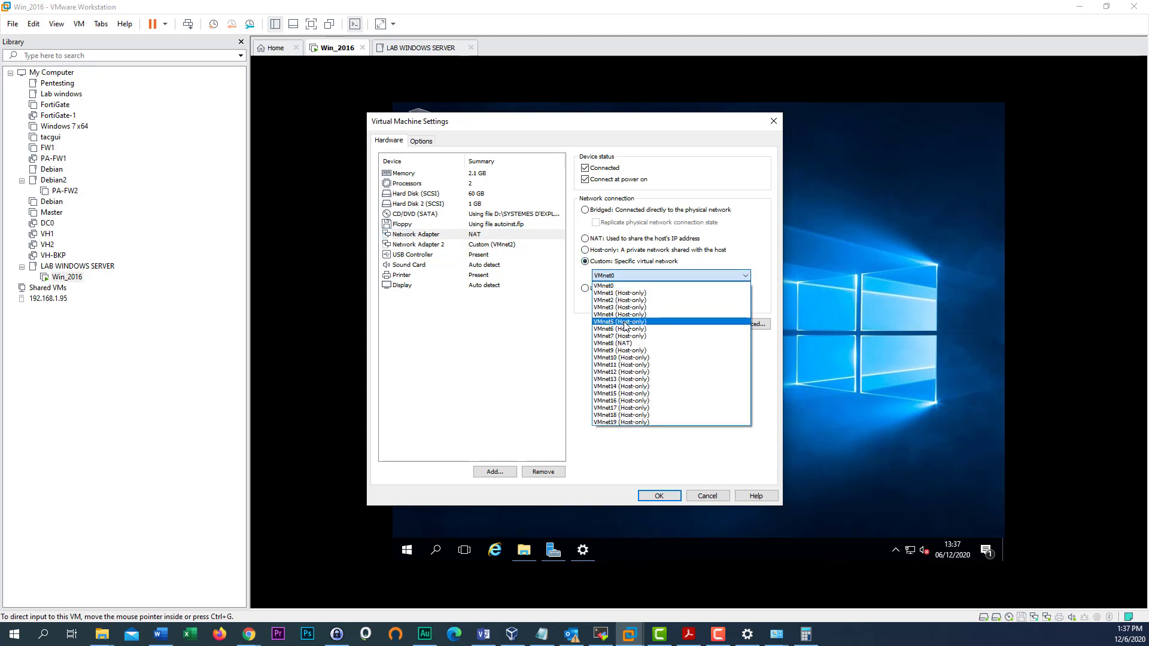
left_click(581, 326)
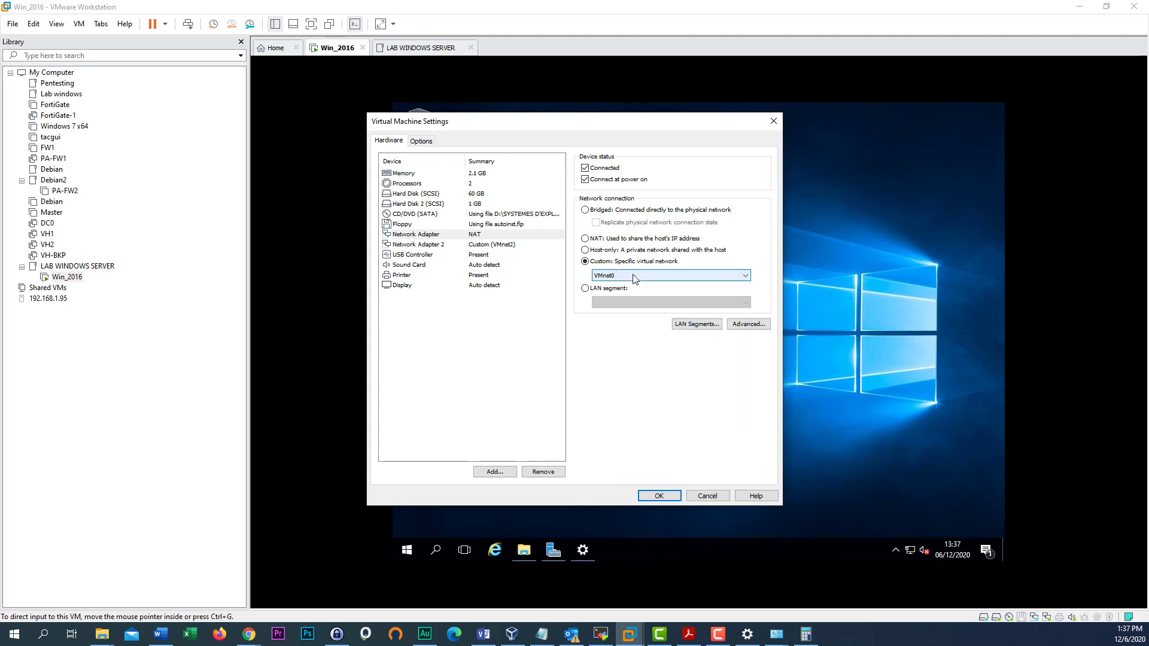
left_click(703, 496)
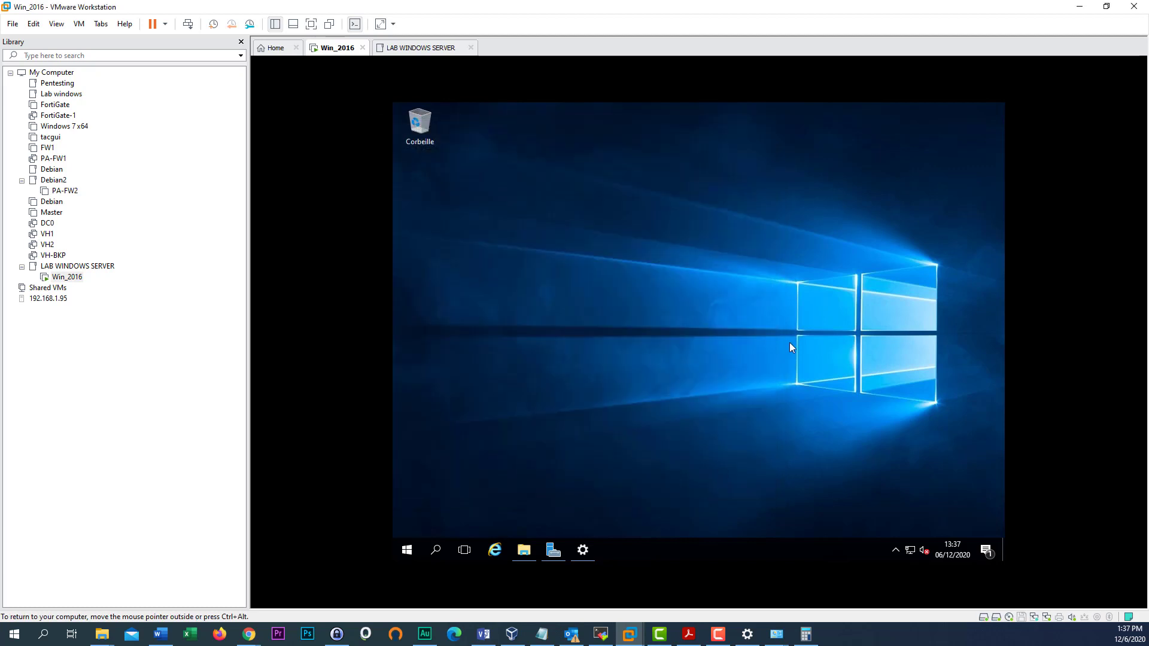
left_click_drag(509, 236, 556, 284)
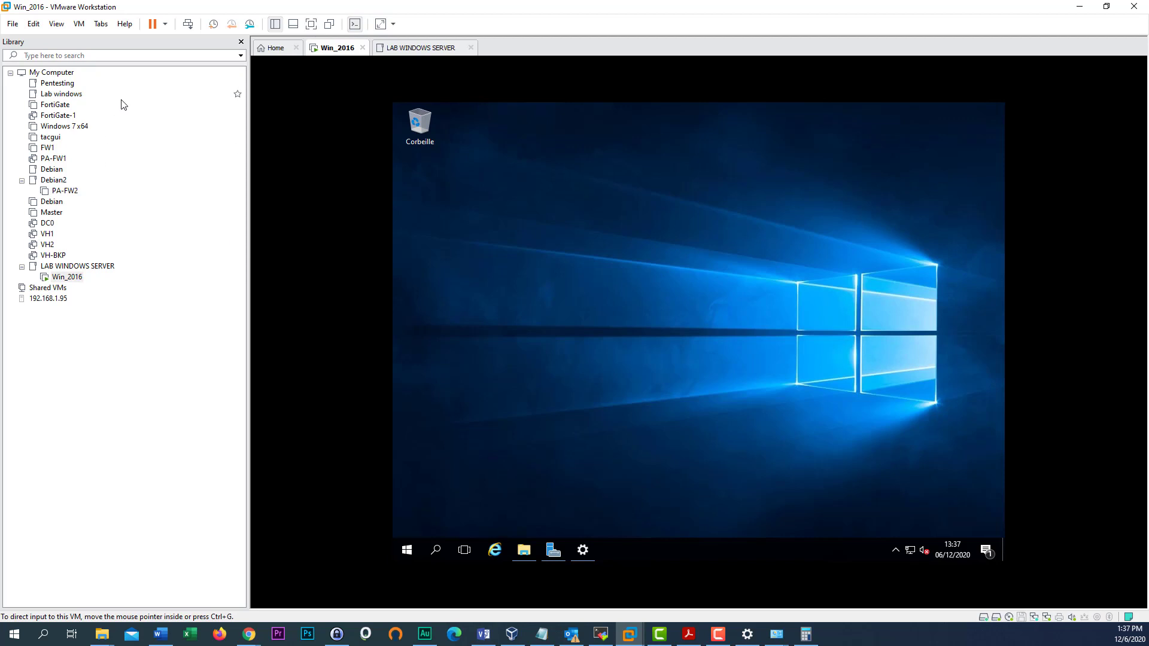
- Take a snapshot of the running Win_2016 virtual machine, keeping the suggested name Snapshot 1
right_click(73, 279)
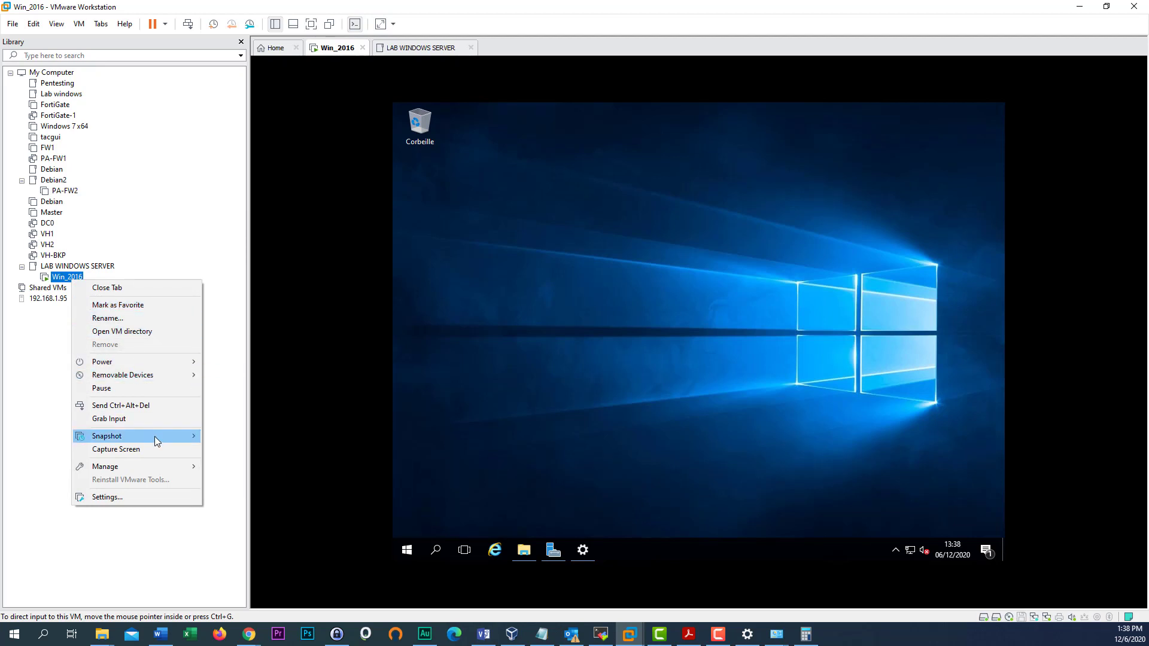
mouse_move(158, 439)
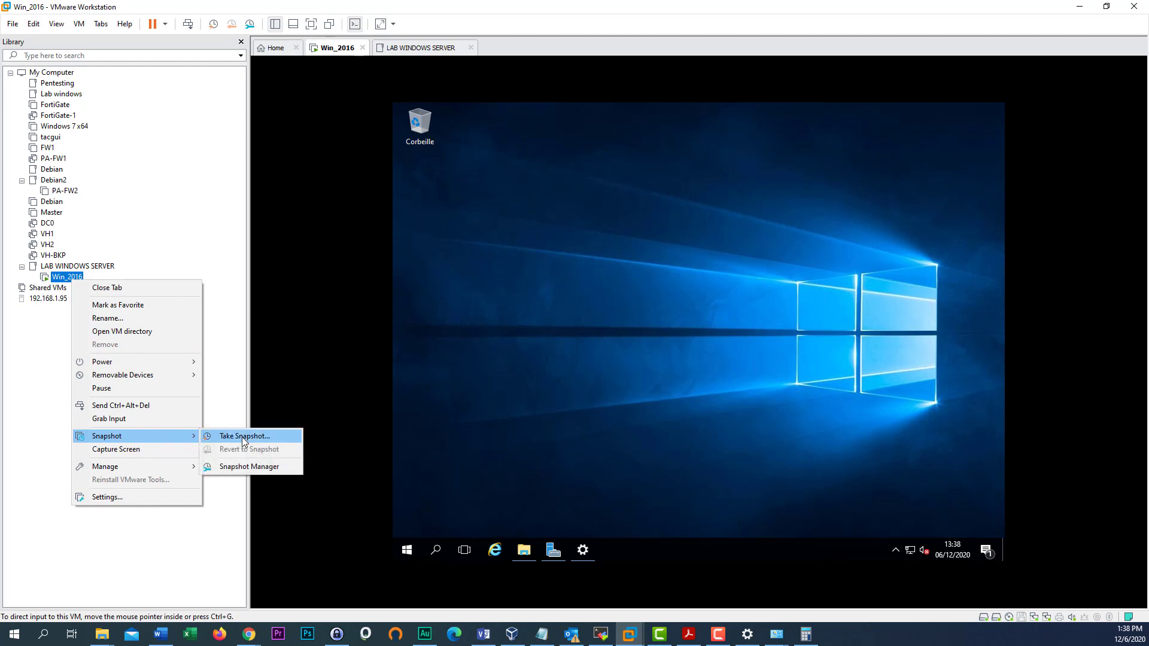
left_click(268, 437)
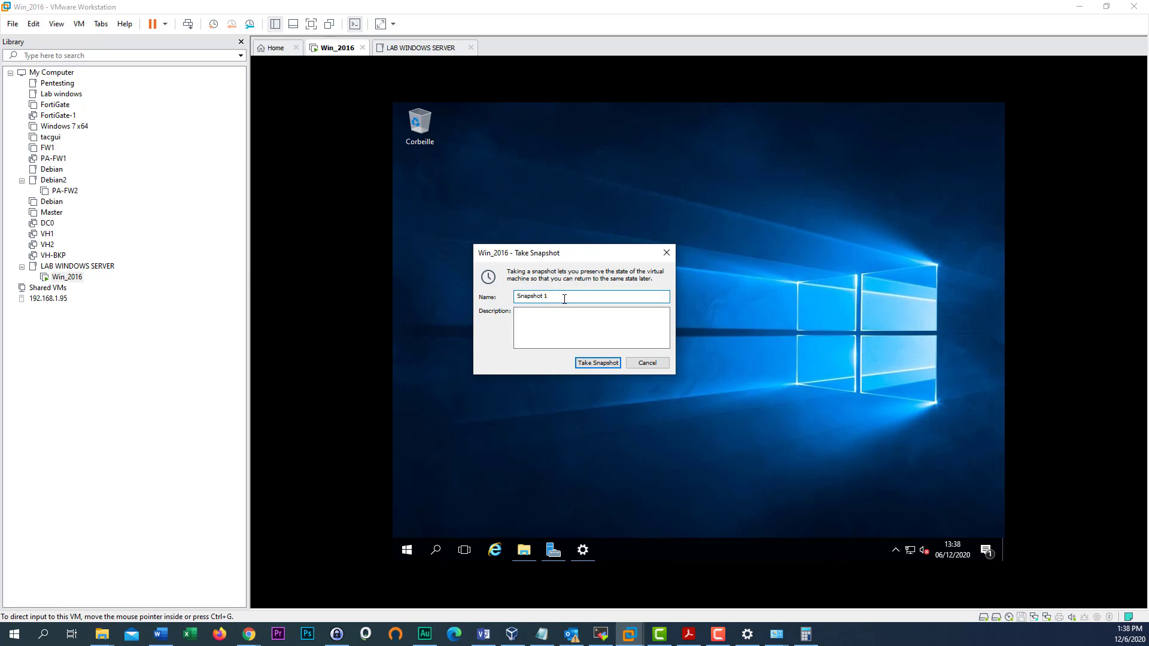
left_click(595, 363)
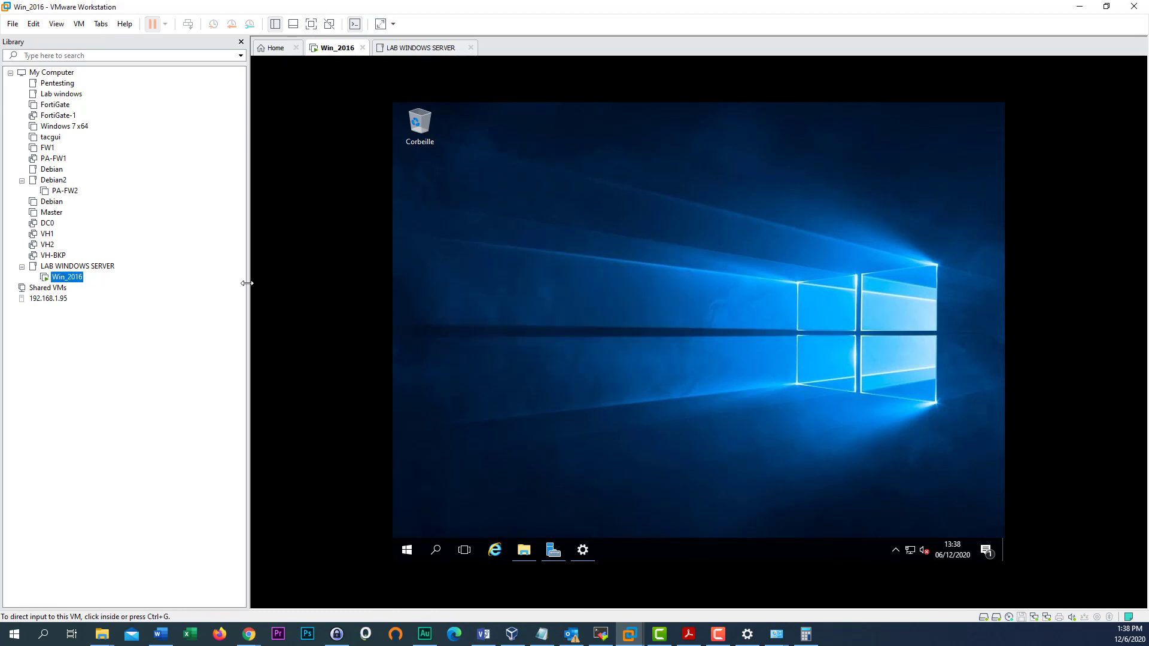
- Examine the snapshot tree of Win_2016 in the Snapshot Manager and close it
right_click(66, 284)
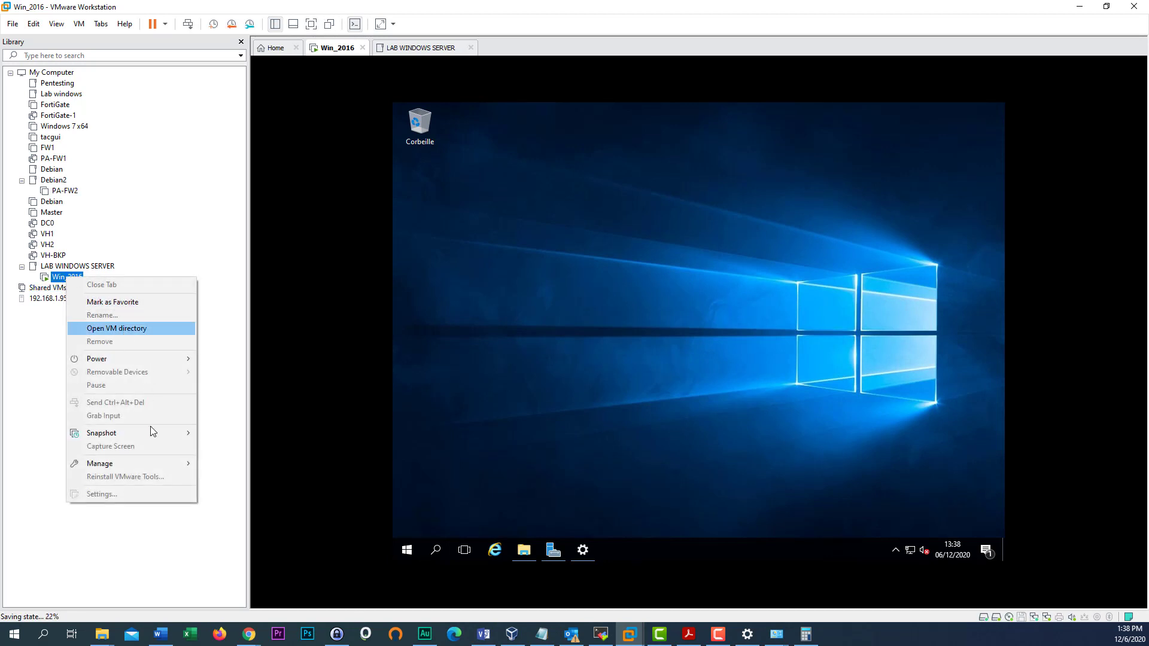
mouse_move(115, 433)
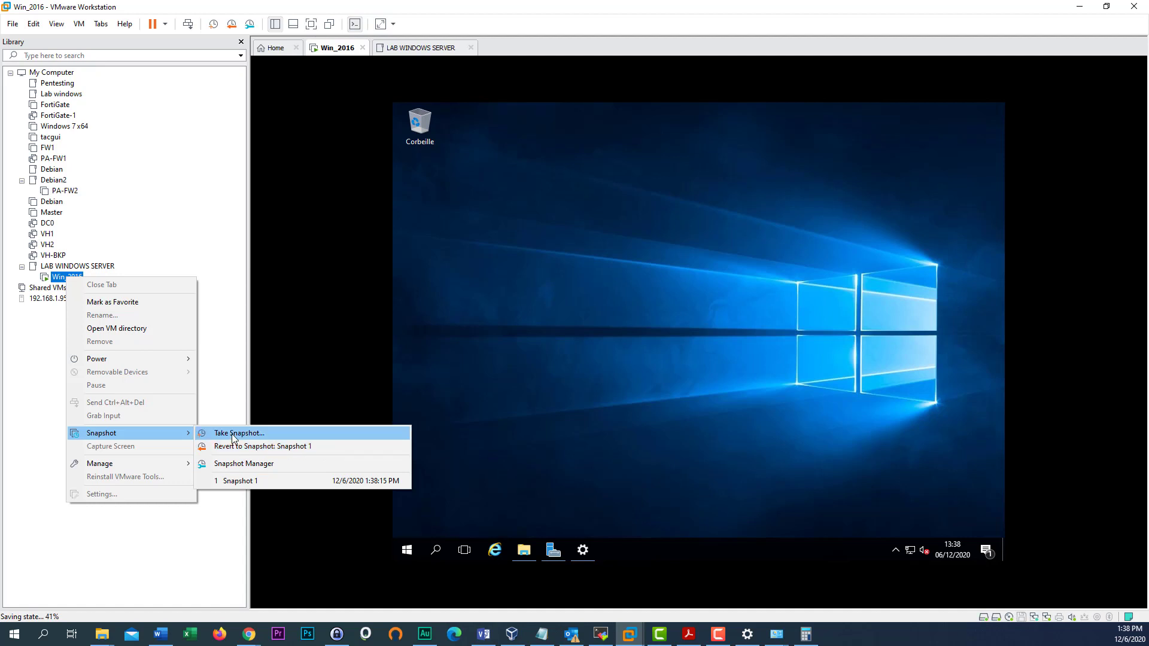
left_click(238, 465)
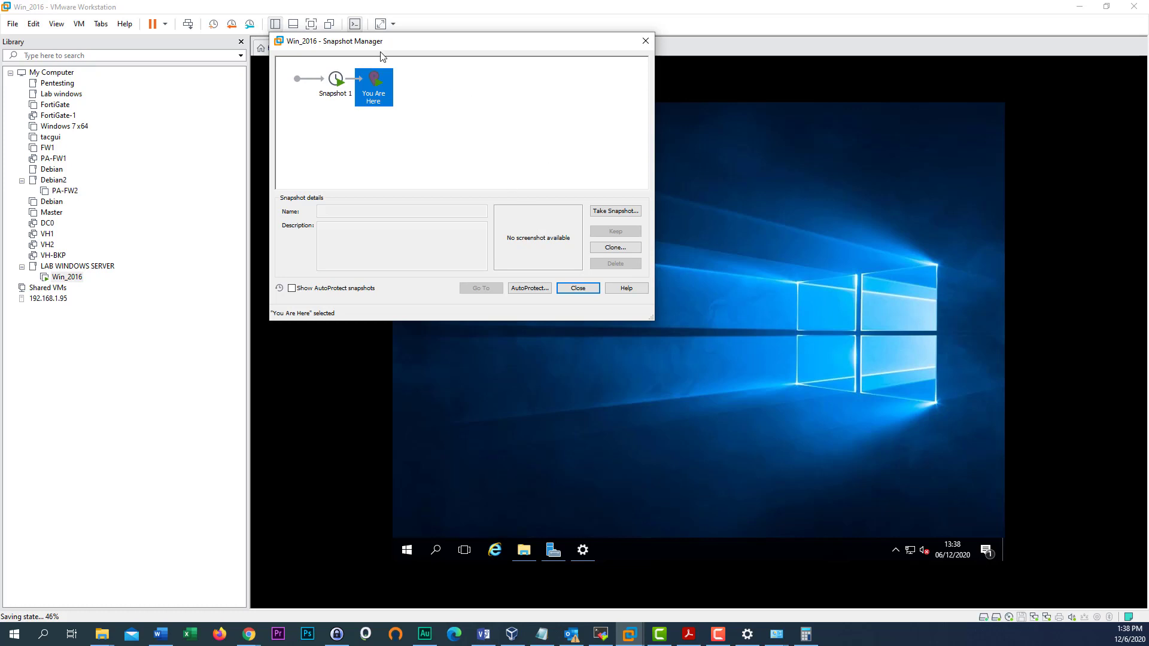
left_click_drag(391, 49, 434, 82)
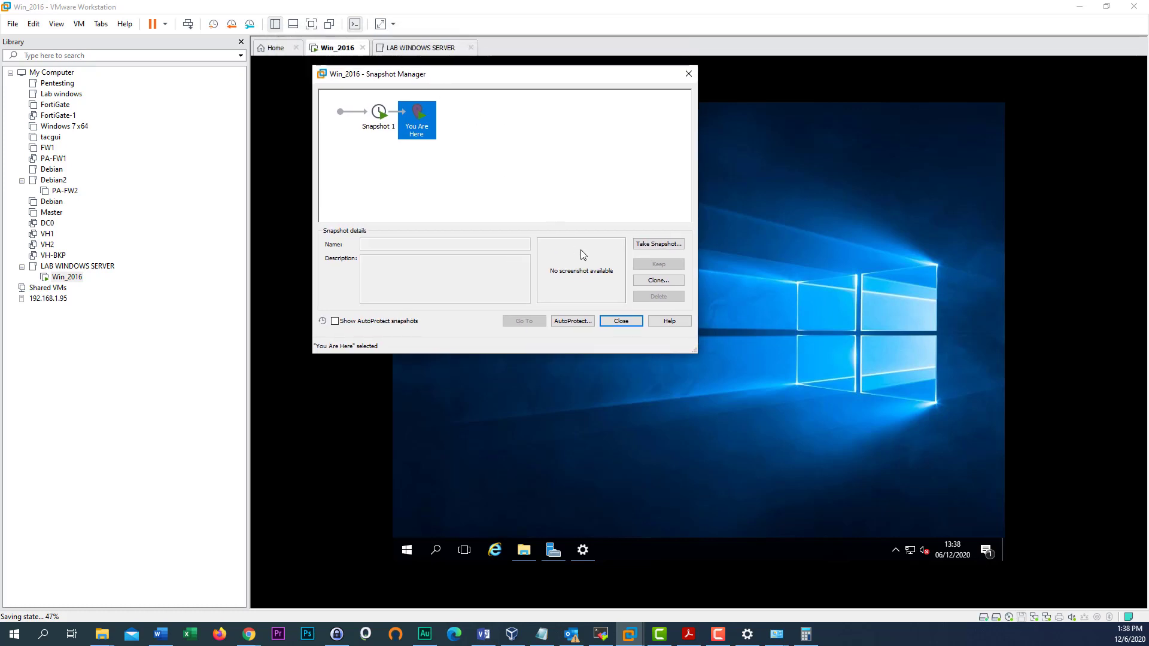
left_click(622, 322)
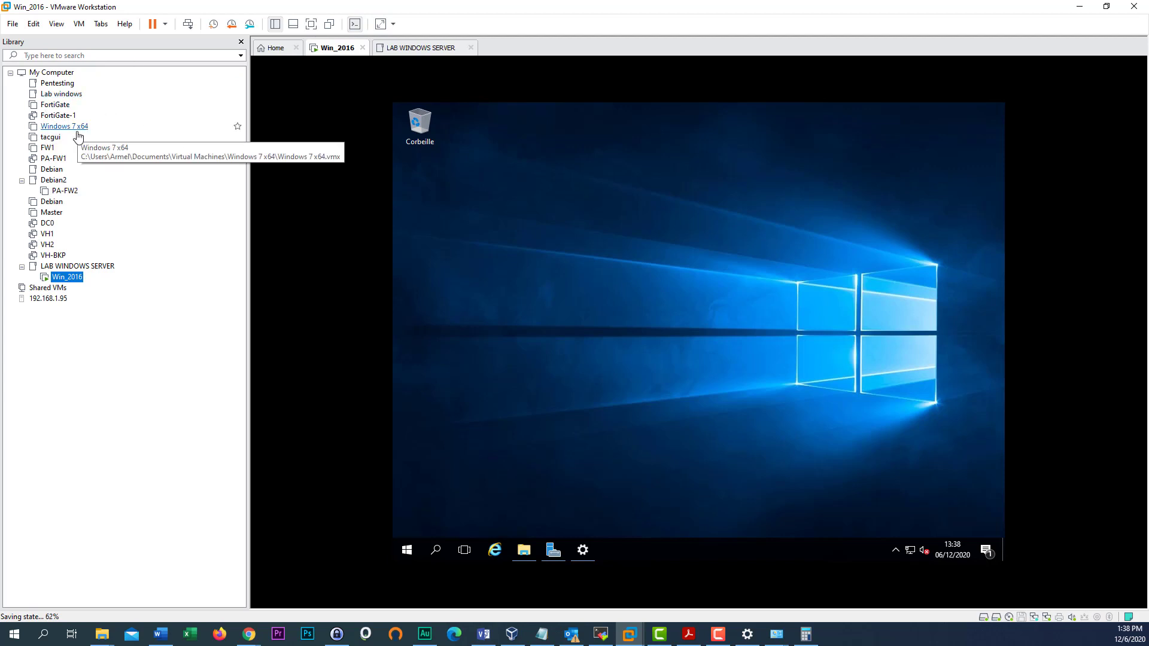
- Try to clone the Win_2016 virtual machine, and cancel the Clone Virtual Machine Wizard
right_click(71, 286)
right_click(71, 278)
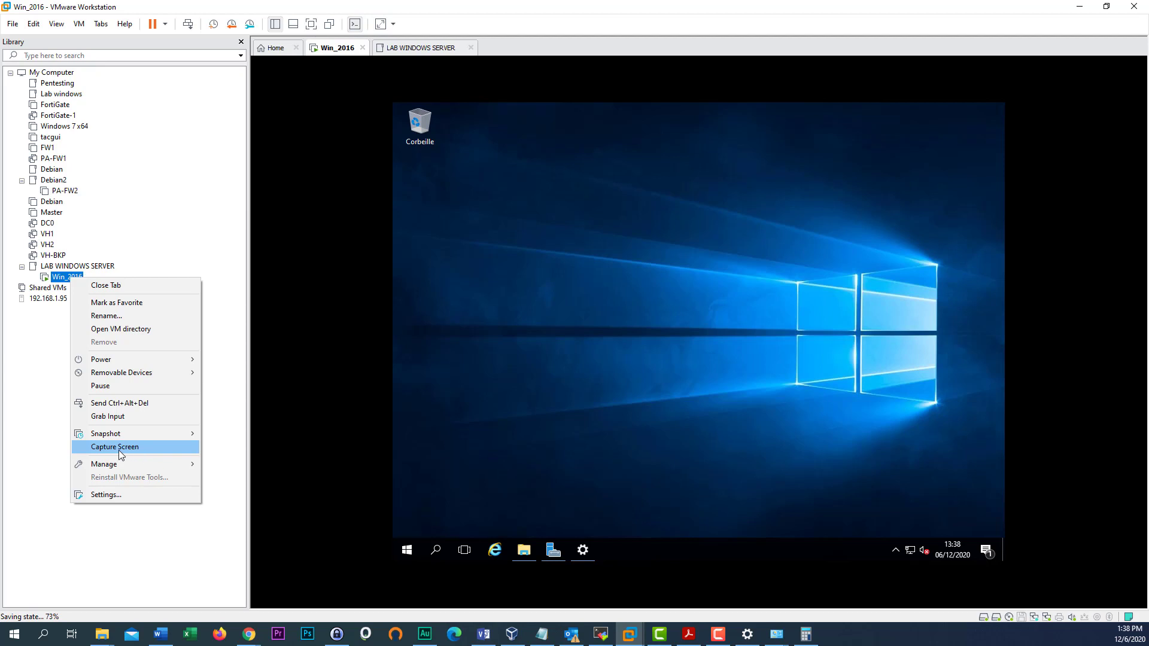
mouse_move(145, 465)
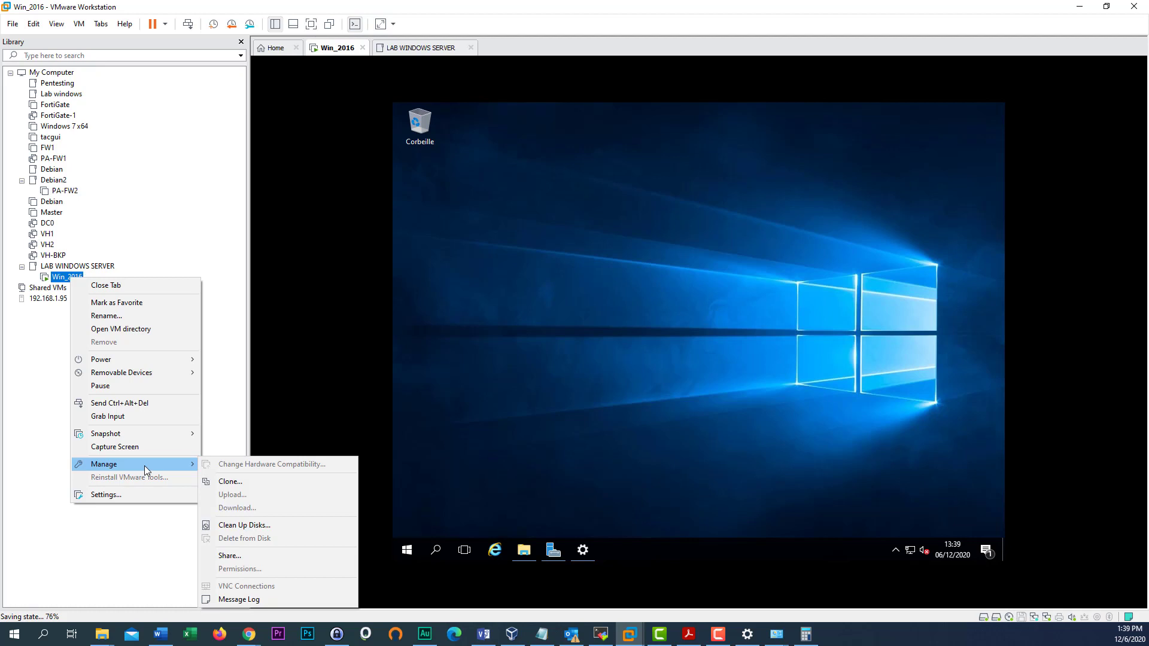
left_click(233, 483)
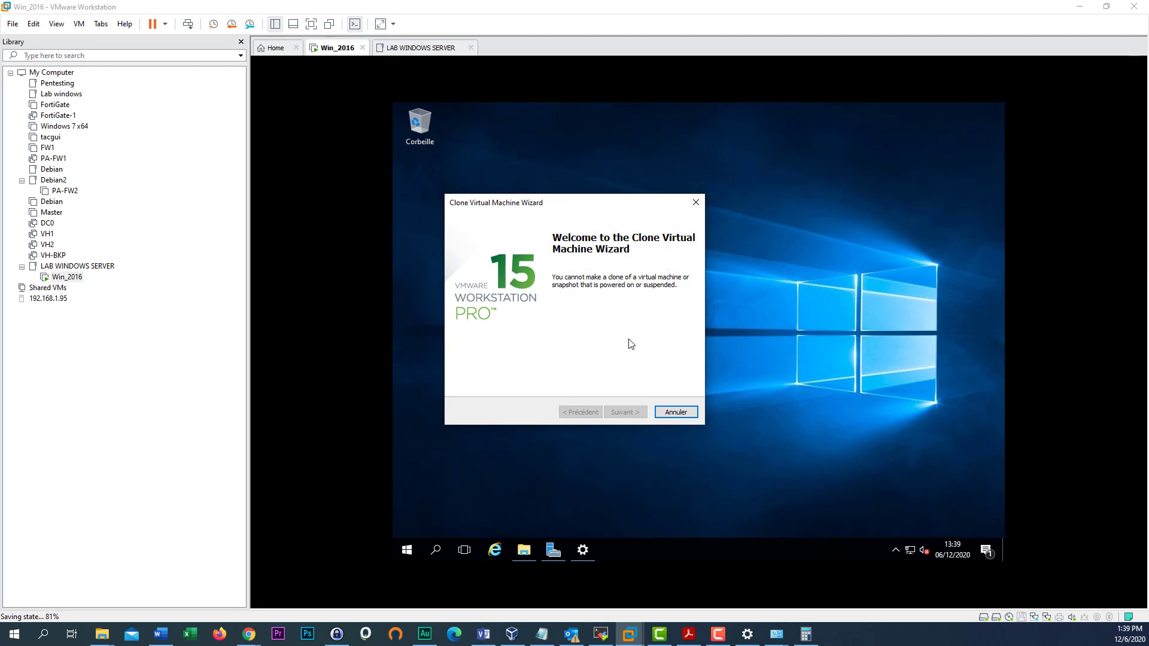
left_click(676, 412)
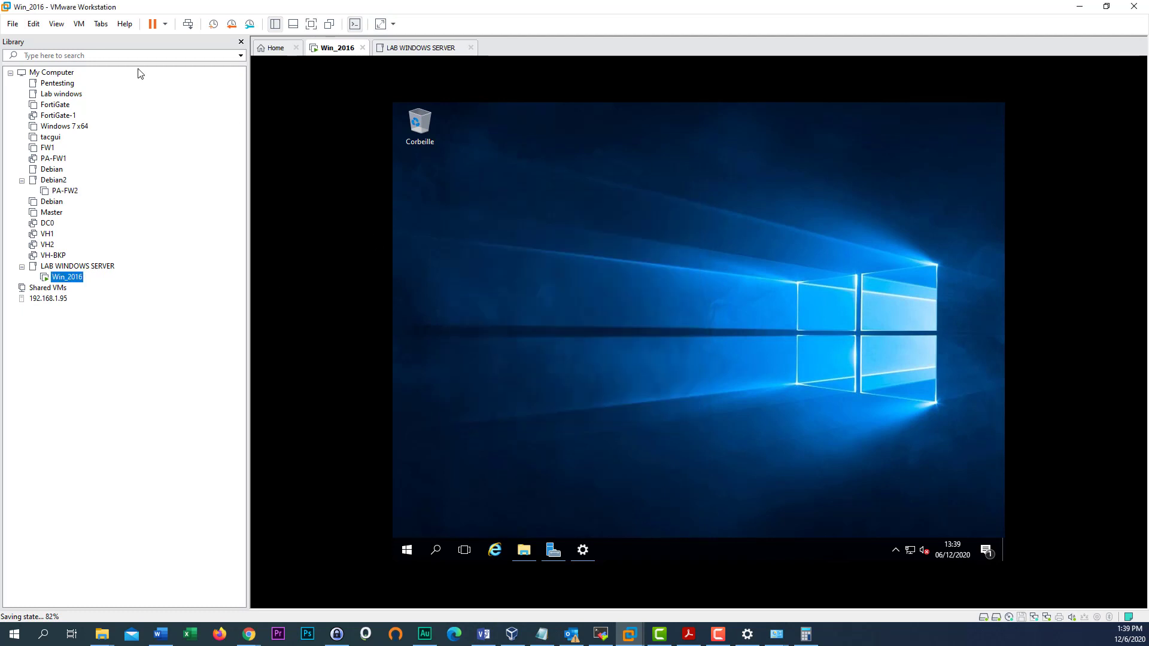
- Shut down the guest operating system of the Win_2016 virtual machine
left_click(165, 24)
left_click(189, 54)
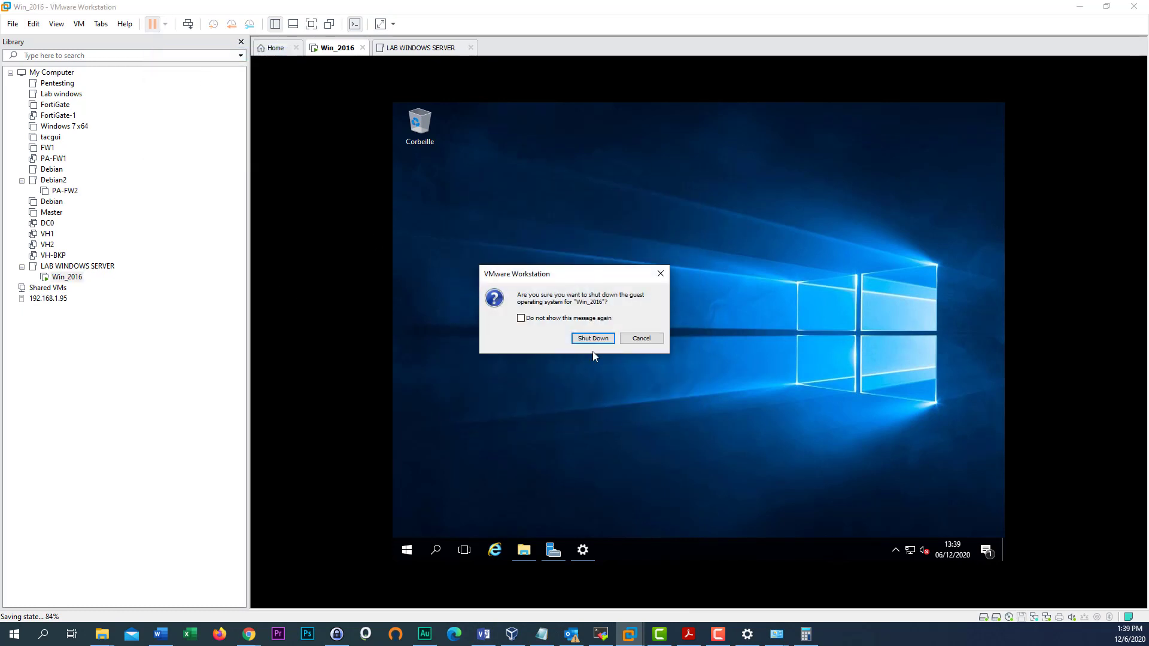
left_click(595, 341)
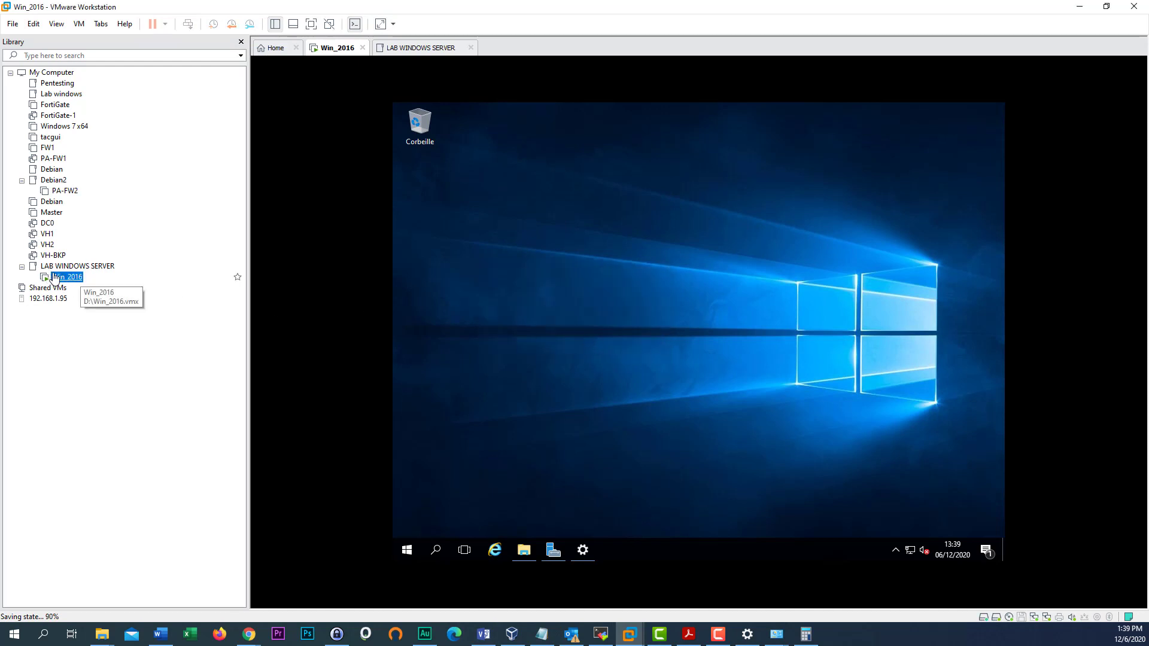
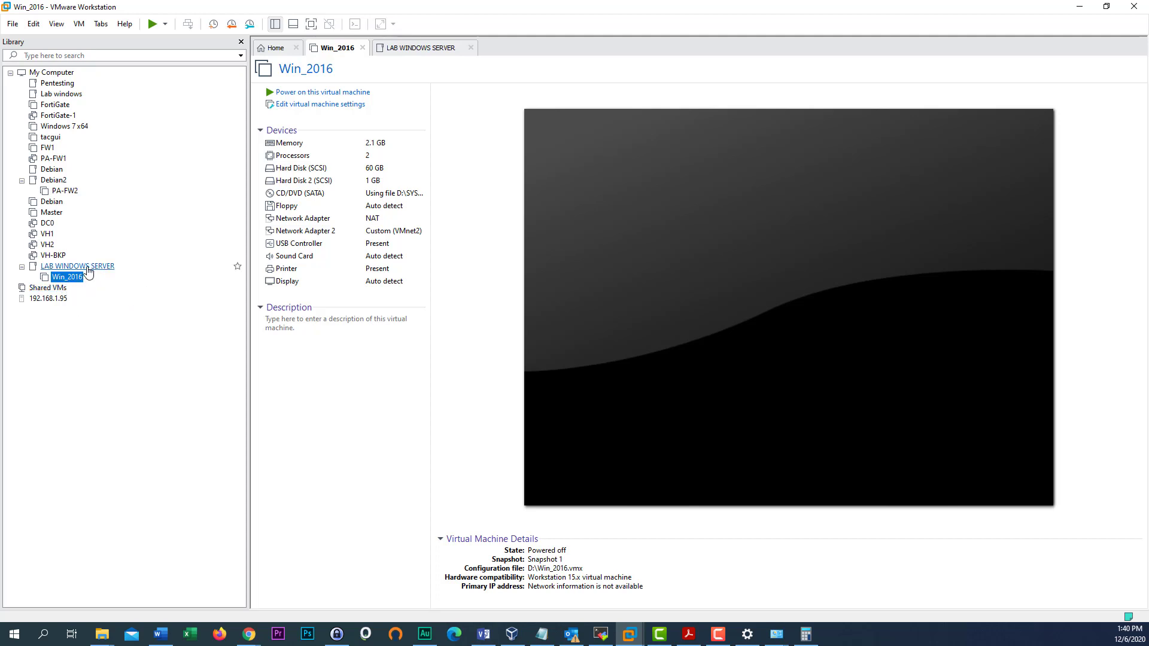
right_click(87, 268)
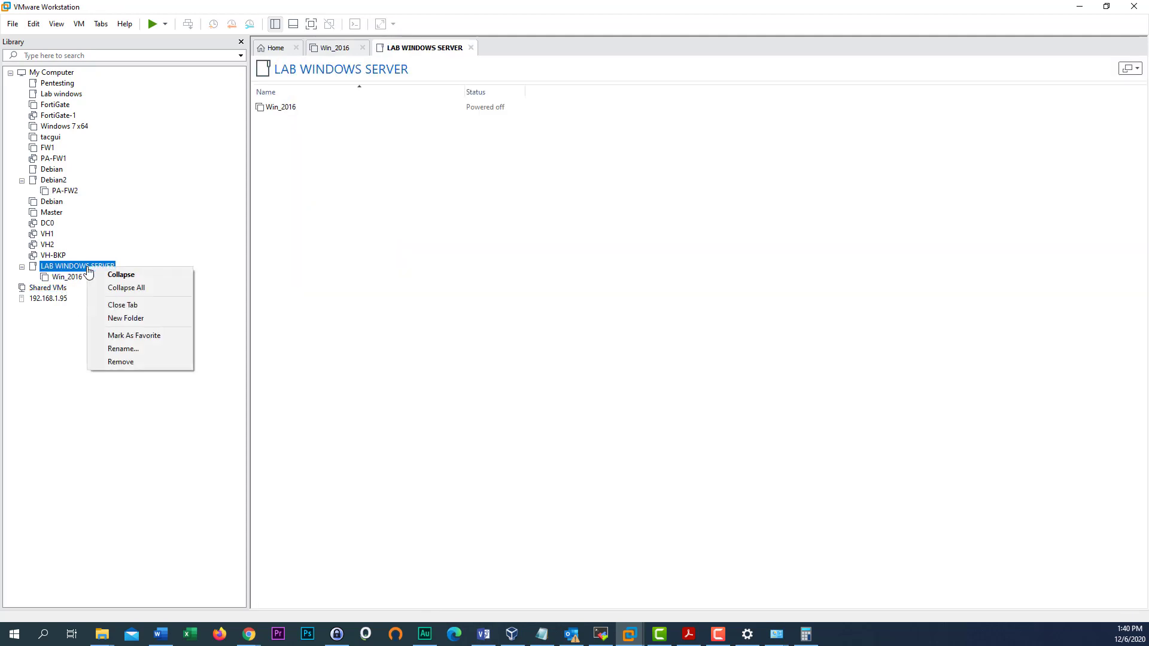
right_click(53, 227)
left_click(49, 247)
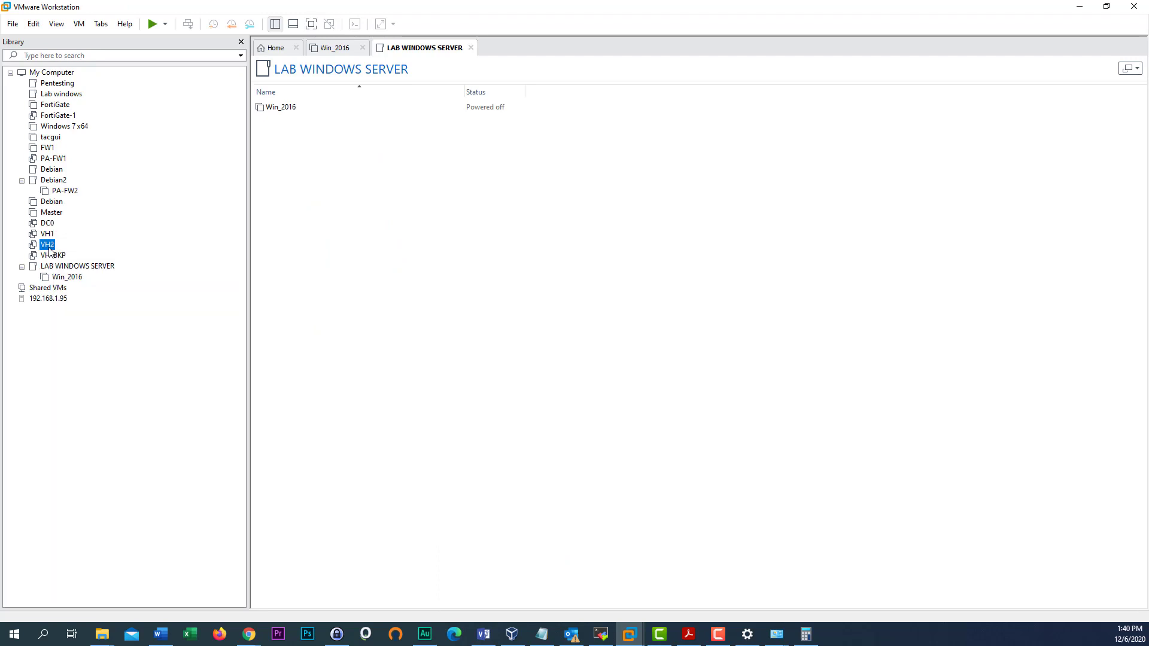
right_click(51, 247)
left_click(42, 267)
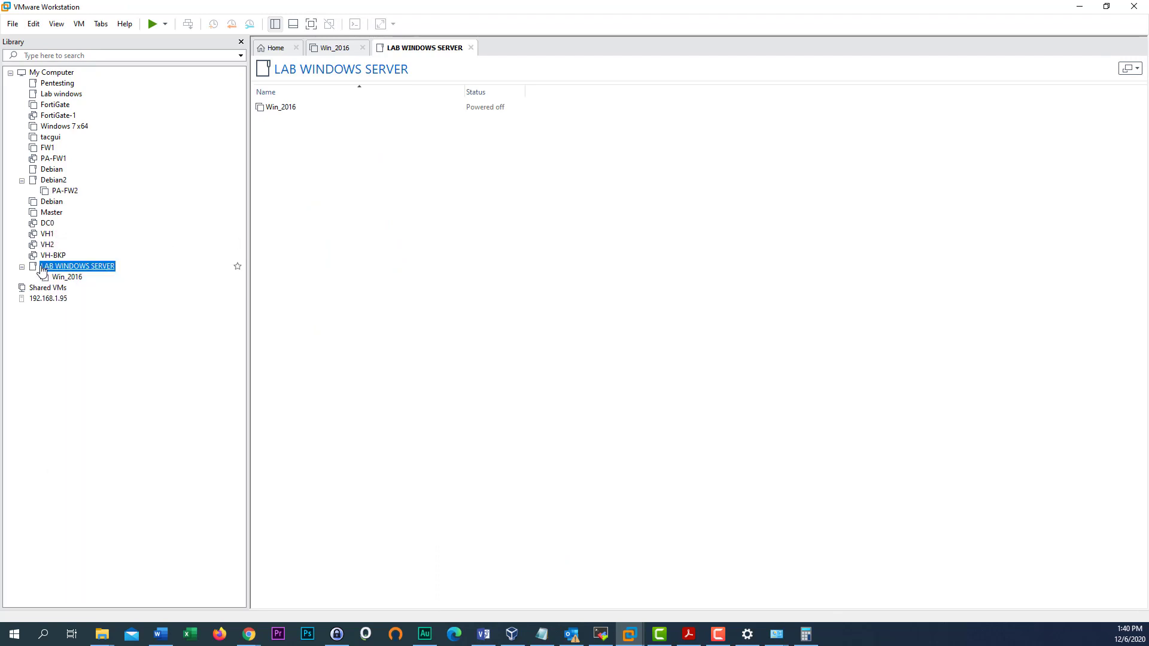
left_click(67, 277)
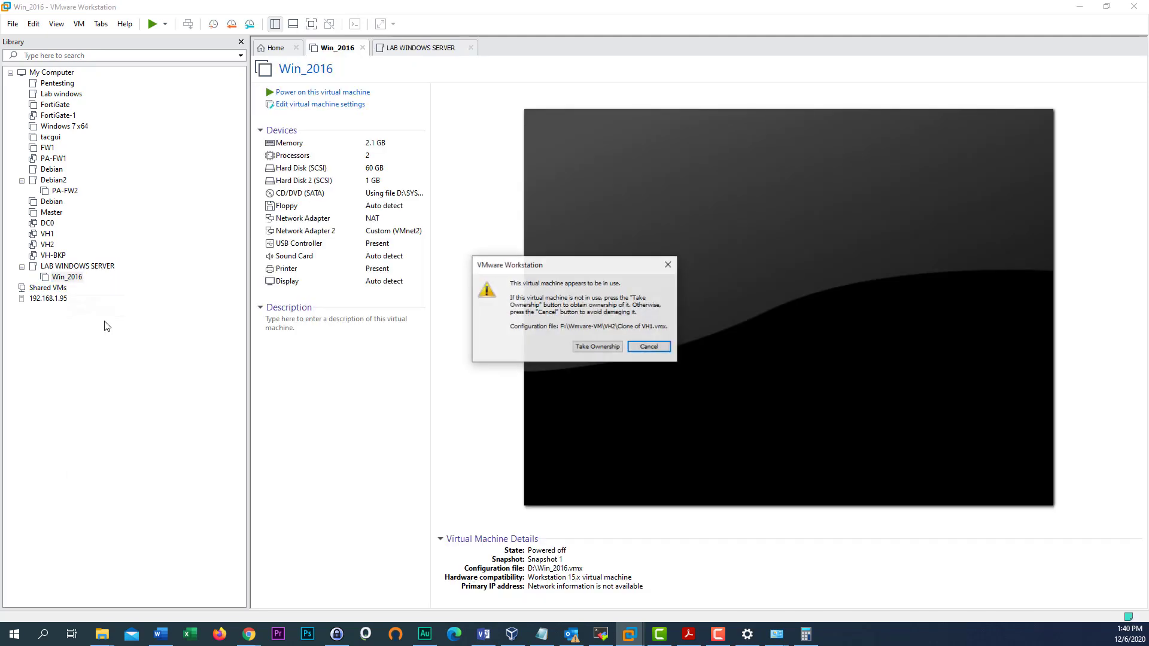
left_click(648, 348)
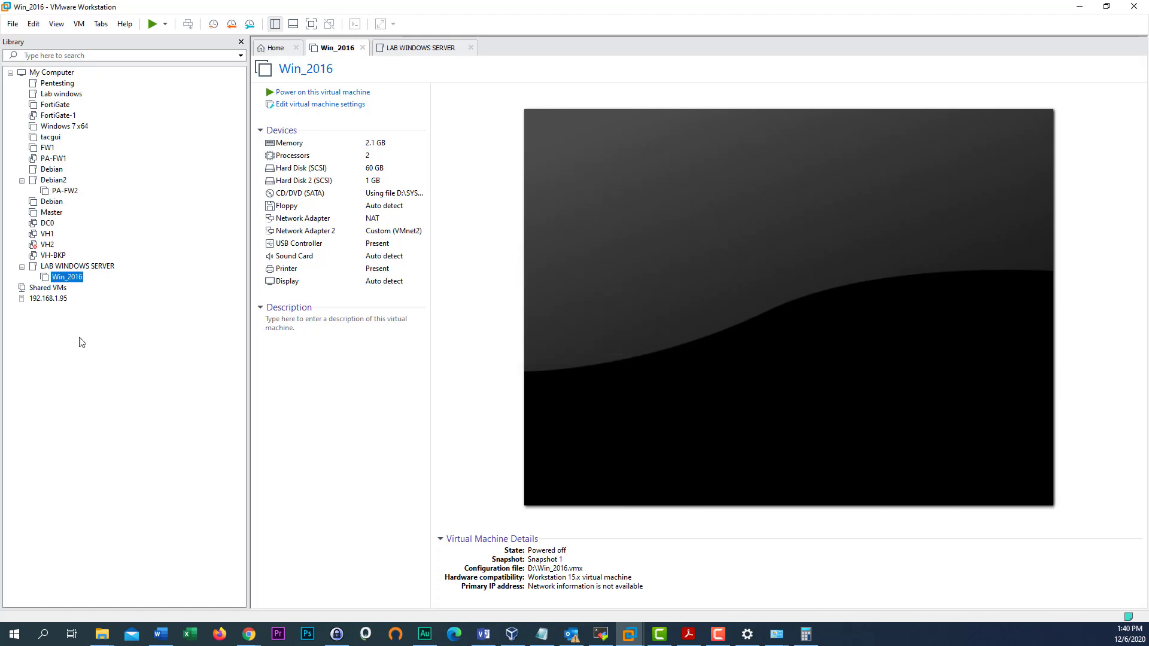
- Examine the clone source and the linked and full clone types for Win_2016, cancel the wizard, and review the virtual machine's other management commands
right_click(73, 277)
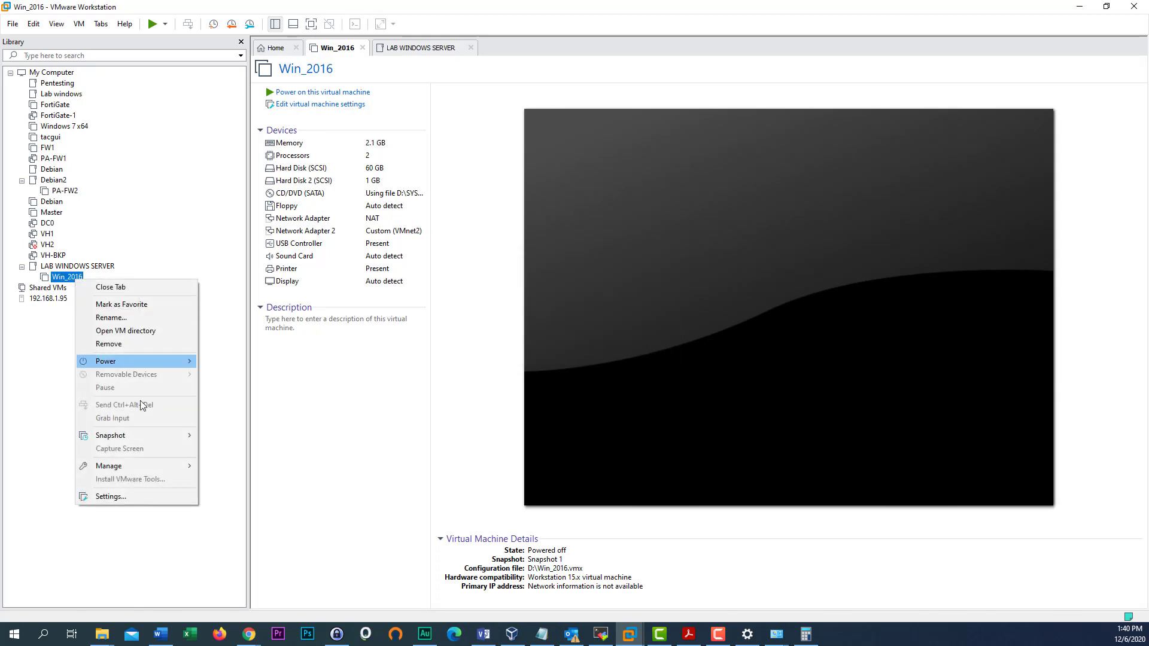
mouse_move(149, 467)
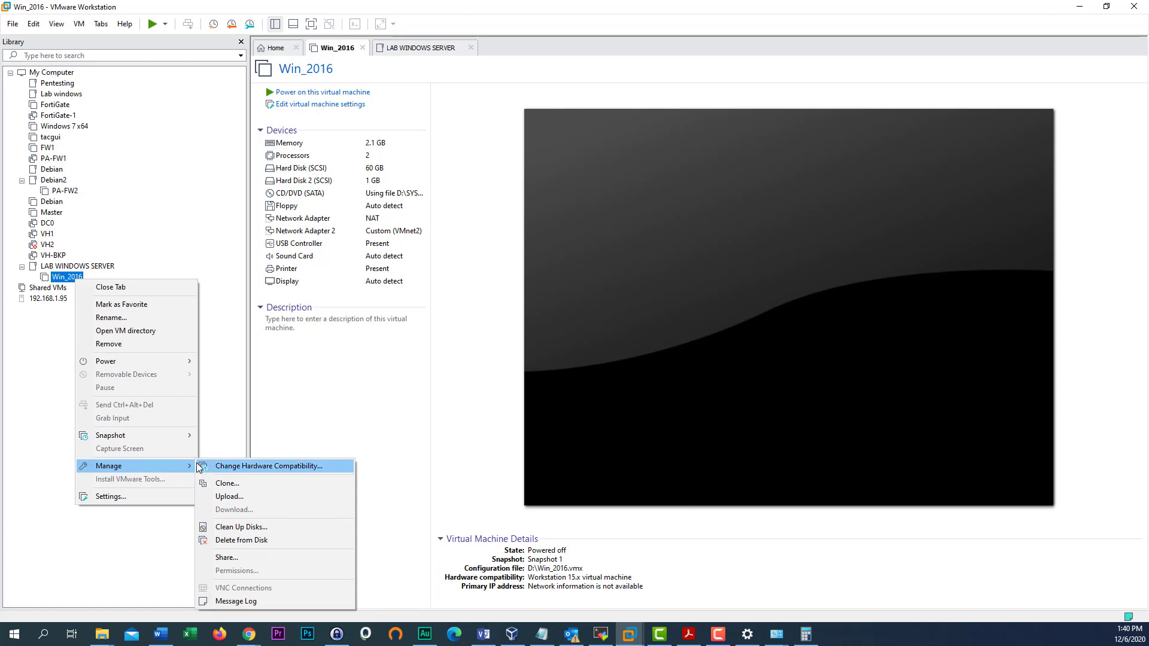
left_click(271, 490)
left_click(628, 414)
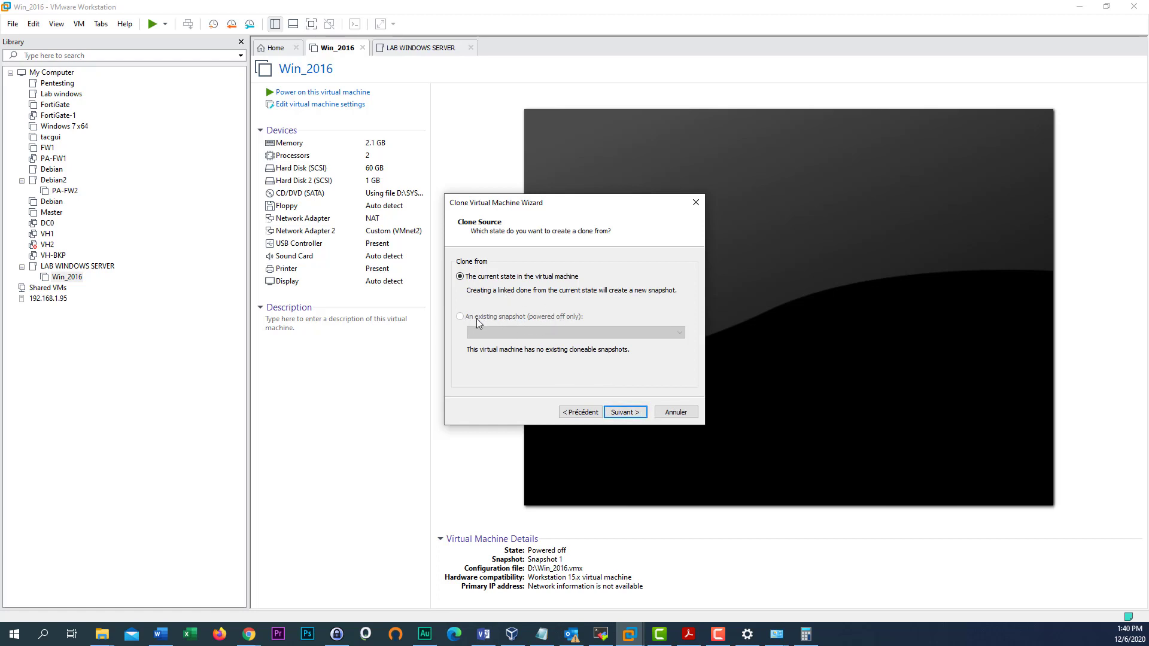
left_click(626, 413)
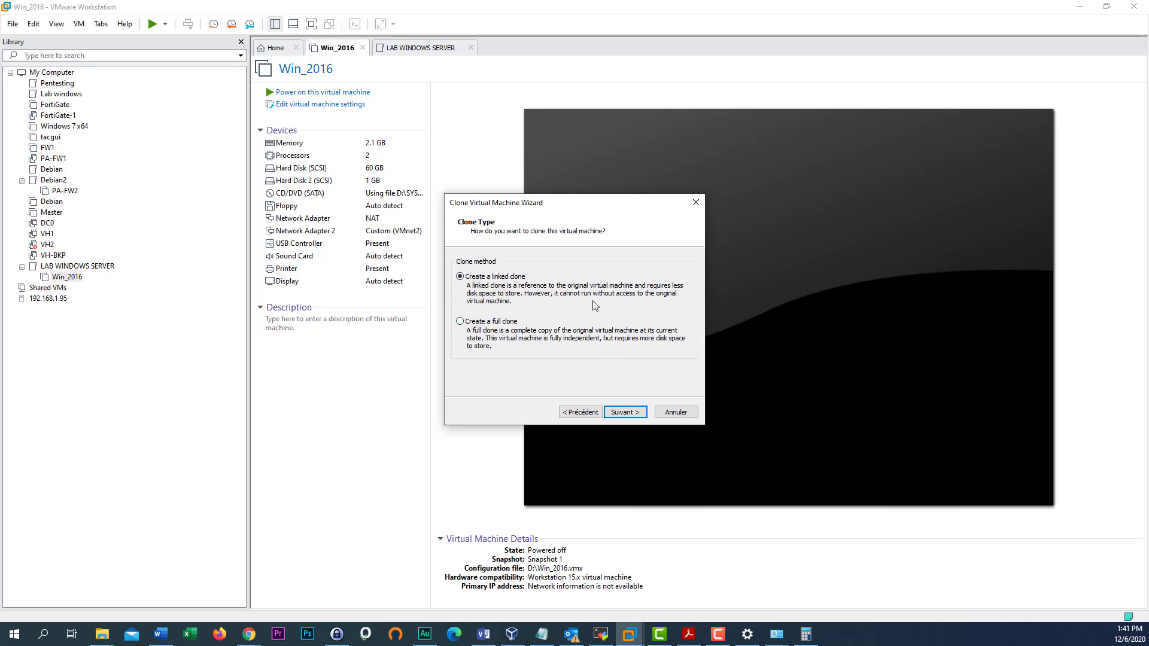
left_click(679, 413)
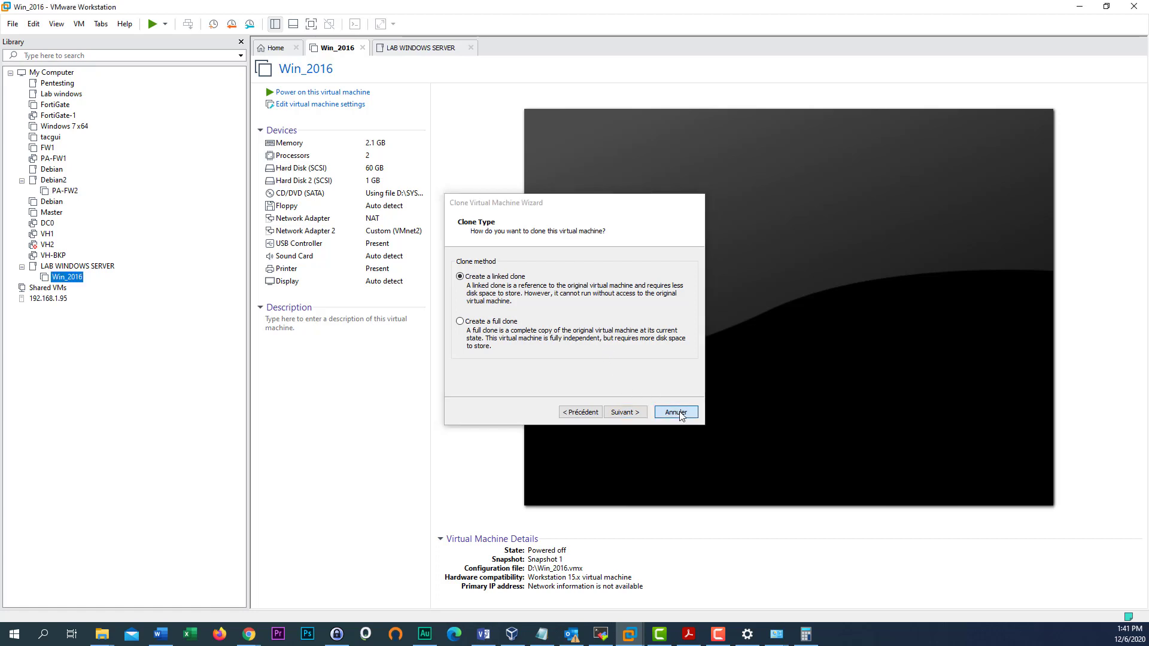
right_click(73, 281)
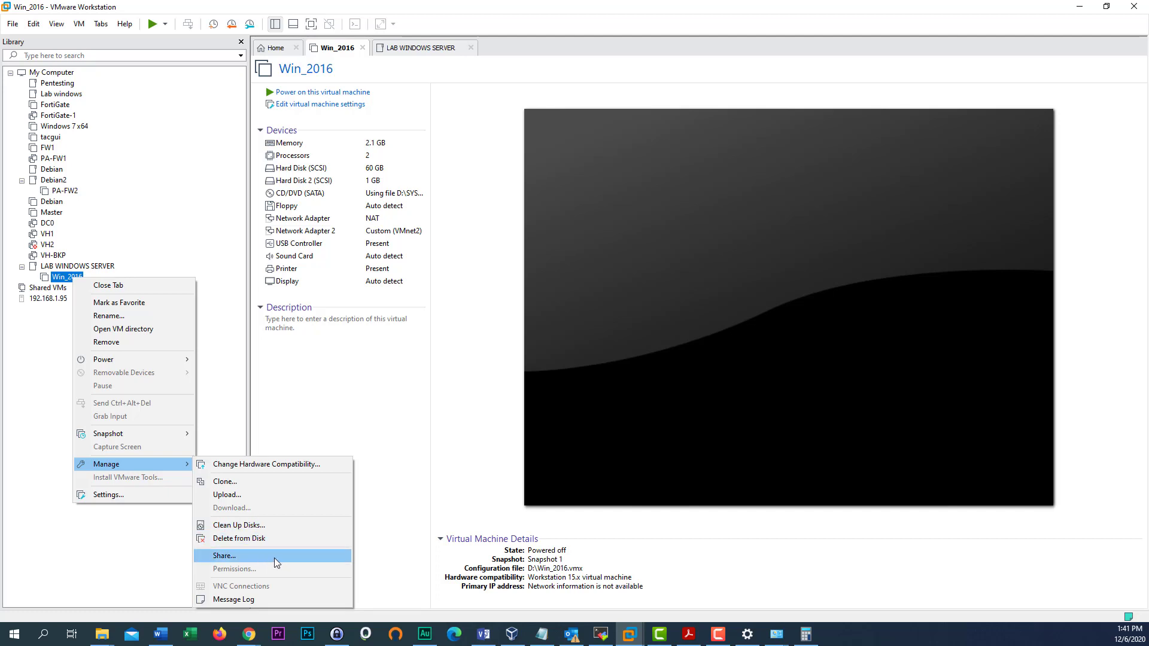
left_click(212, 257)
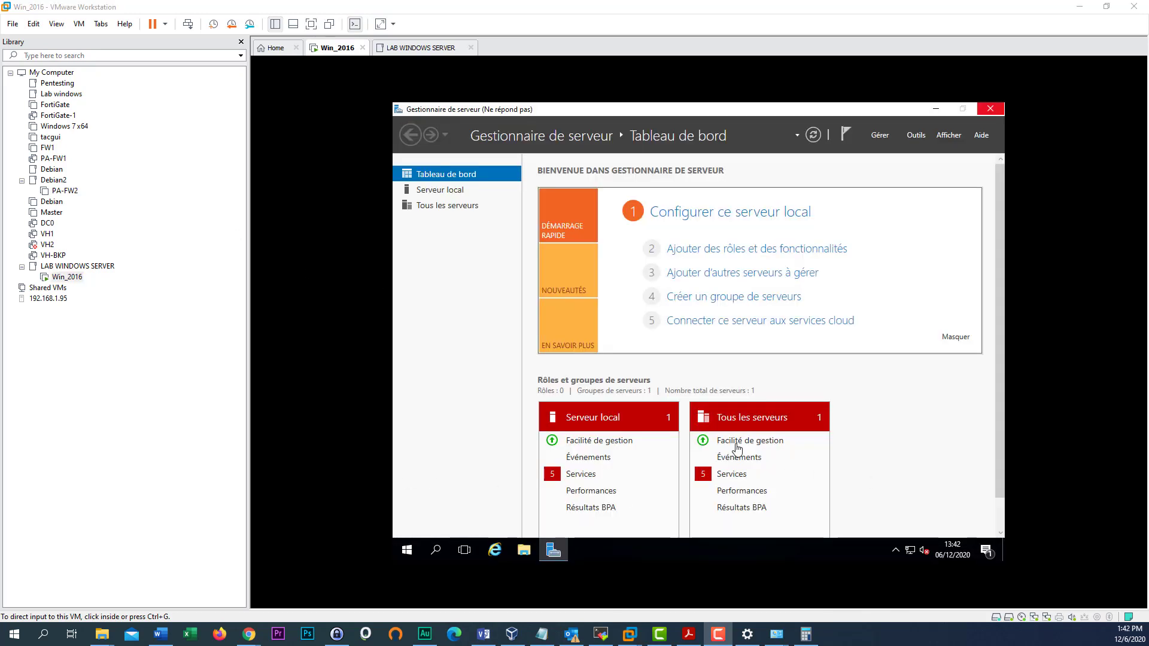
- Minimize the guest's Server Manager and show Ce PC in the guest's File Explorer
left_click(935, 111)
left_click(936, 113)
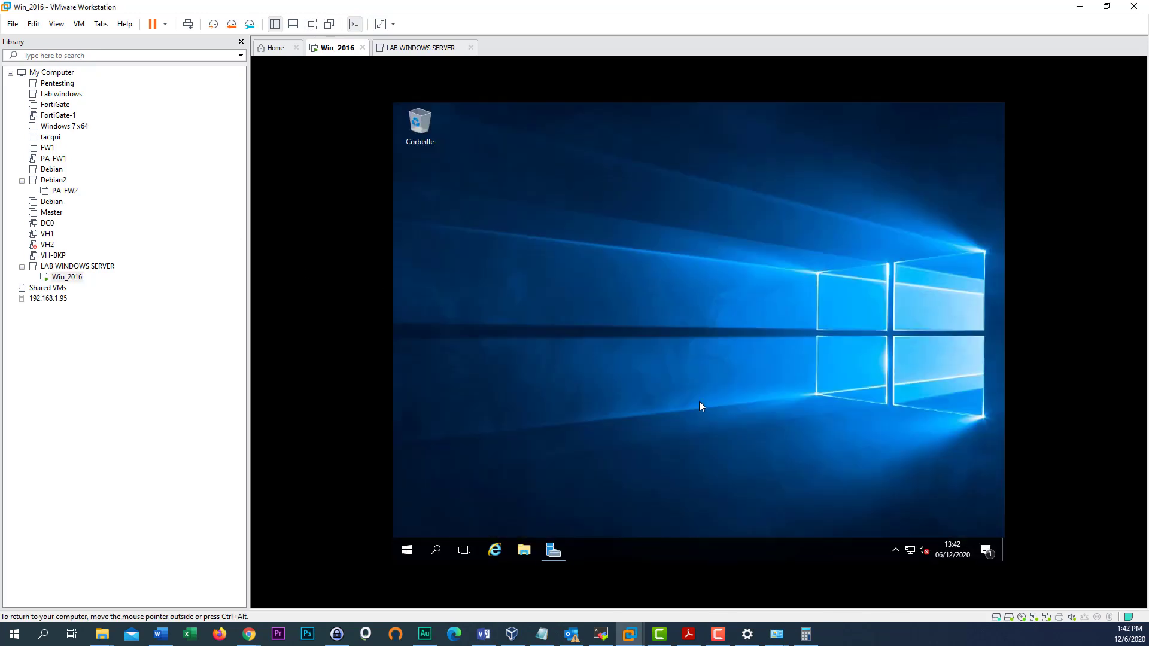
left_click(523, 552)
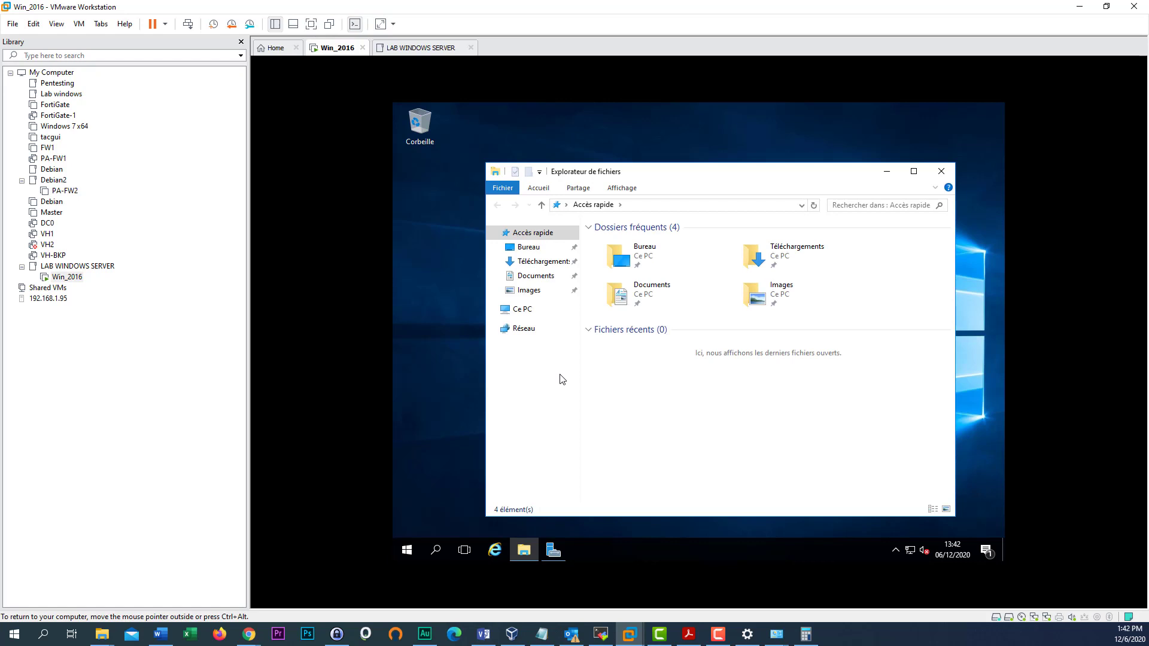
left_click(516, 309)
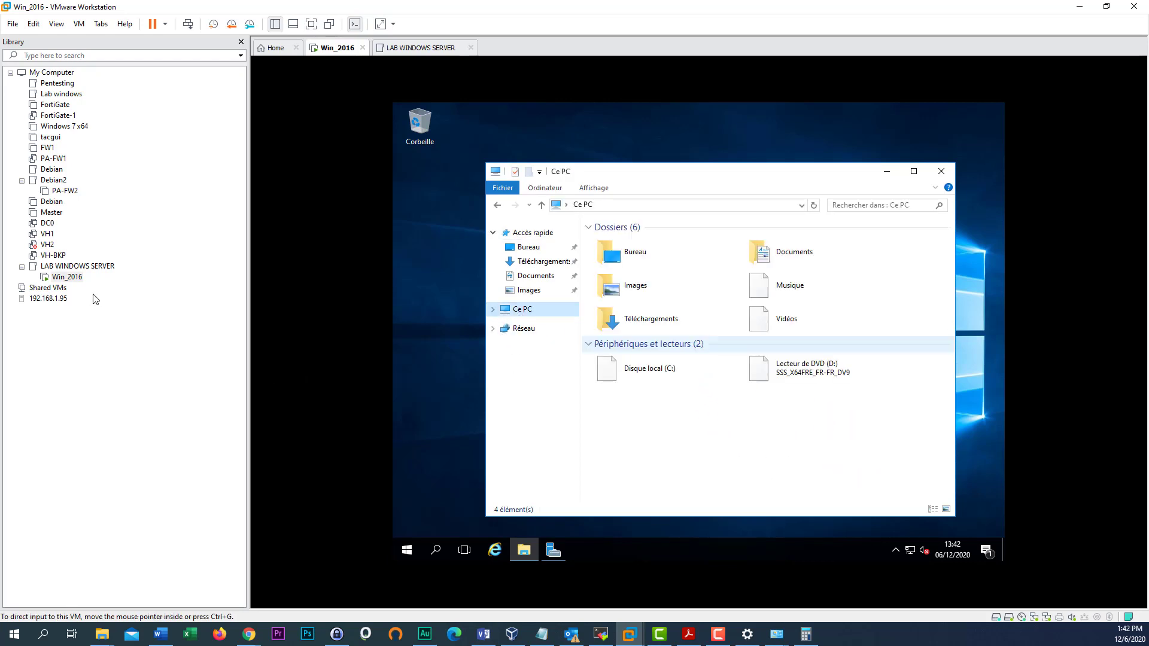
- In the Win_2016 settings, enable shared folders until next power off or suspend and map them as a network drive in Windows guests
right_click(65, 277)
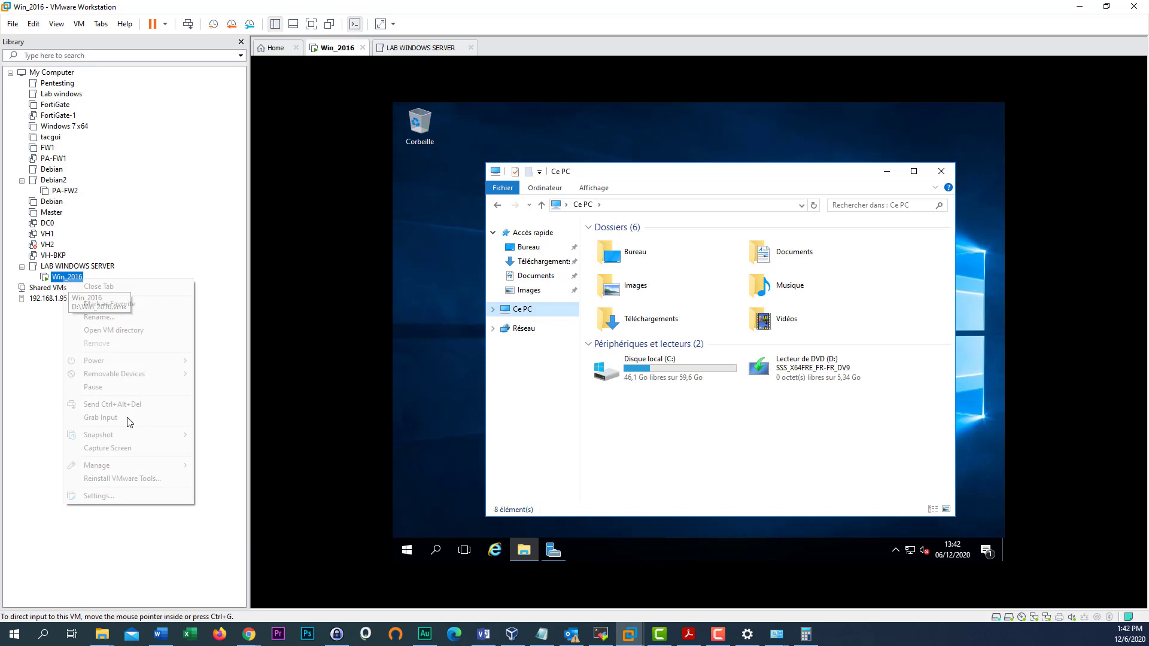
left_click(102, 496)
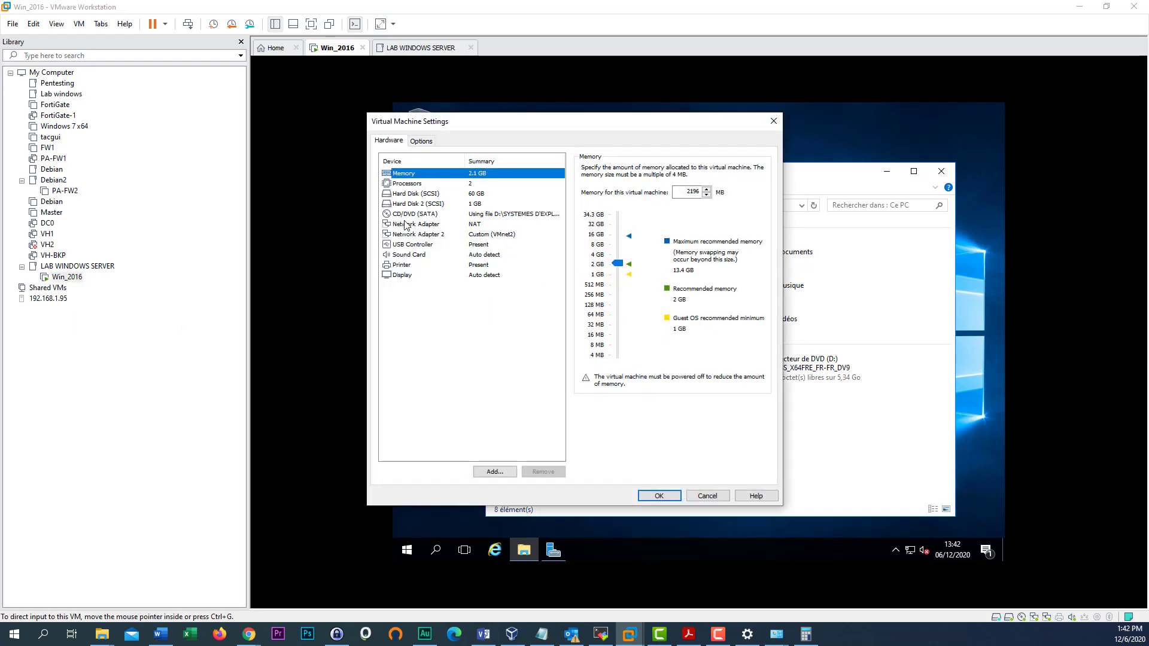
left_click(422, 141)
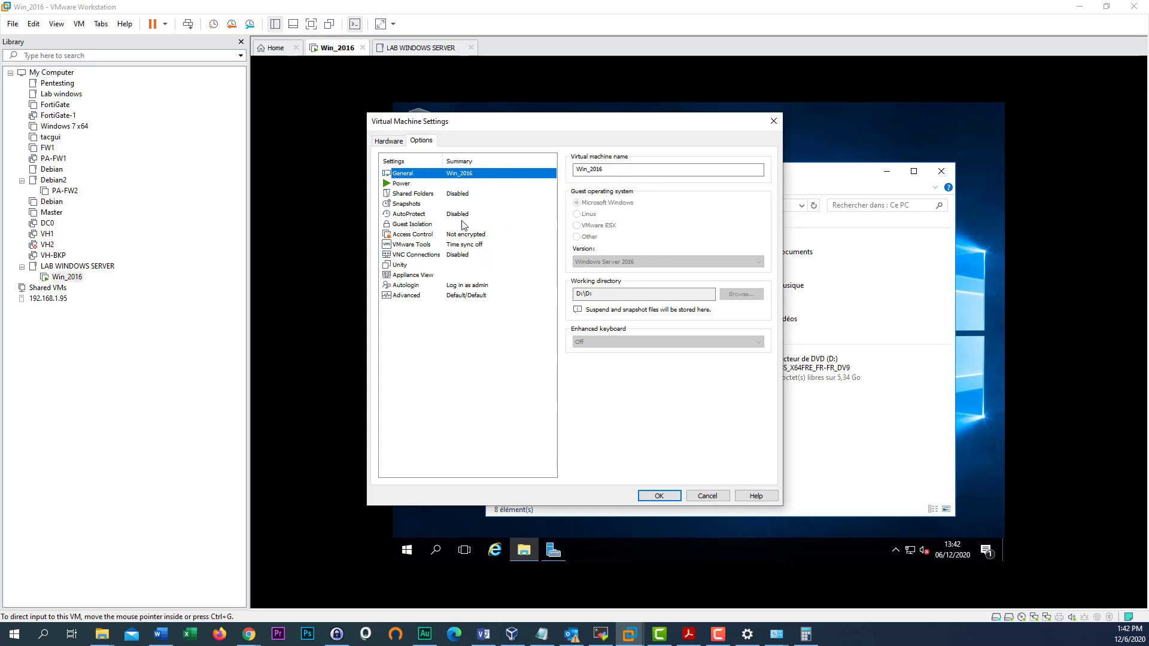
left_click(396, 185)
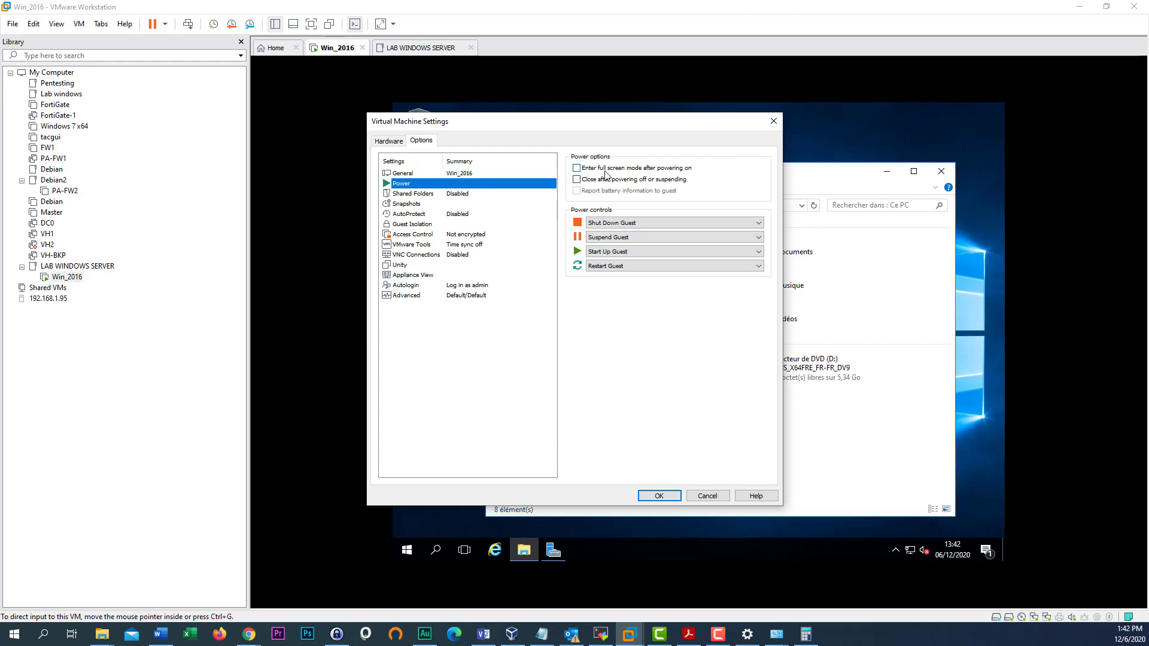
left_click(430, 197)
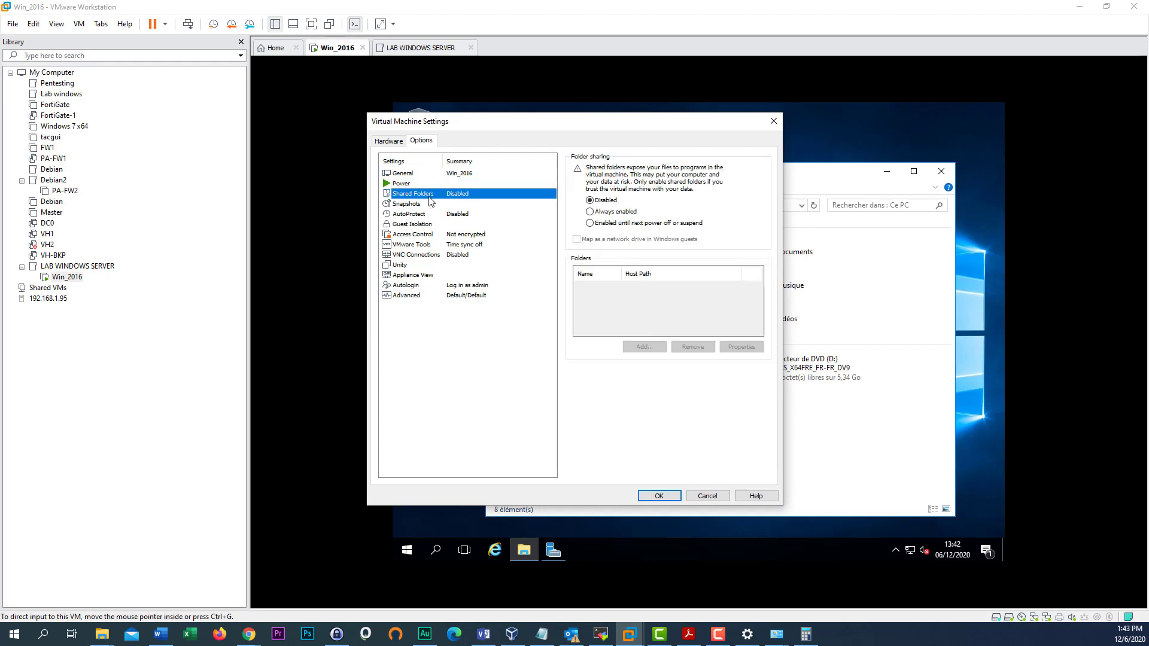
left_click(593, 223)
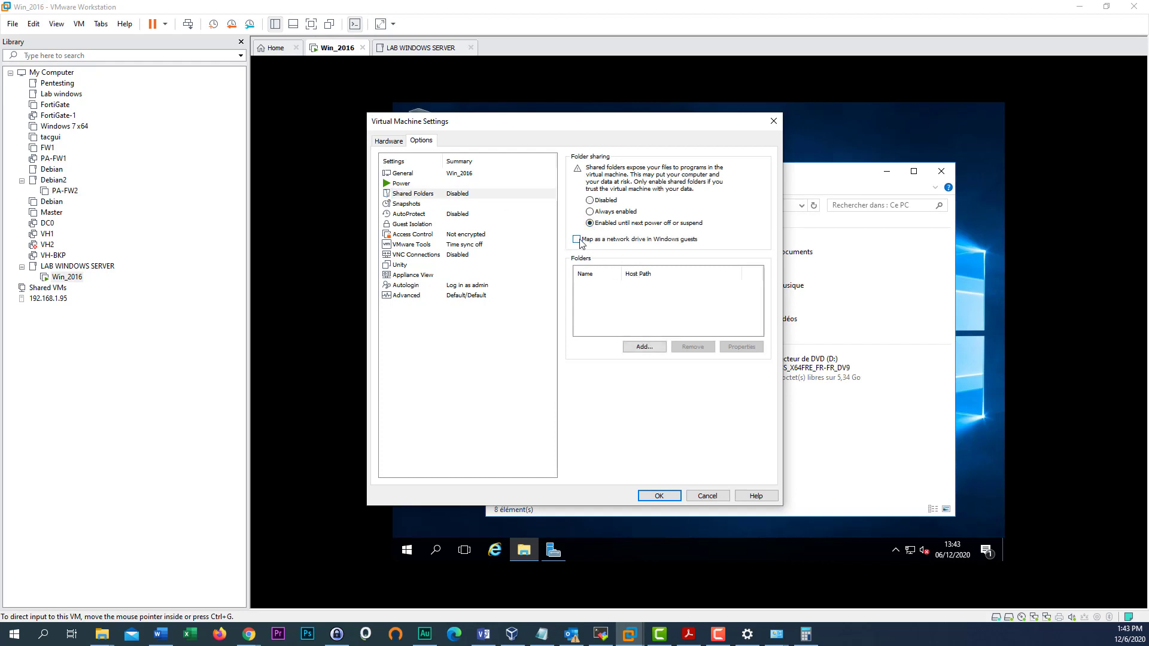
left_click(577, 240)
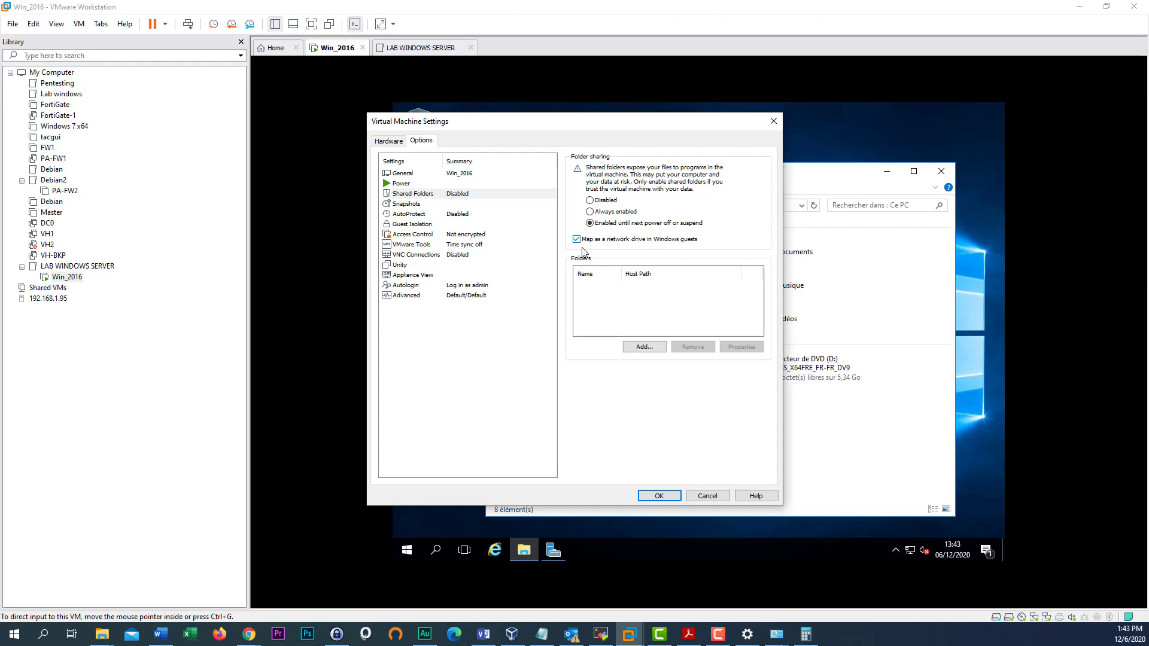
- Add the host desktop folder old as an enabled shared folder with write access, and apply the virtual machine settings
left_click(645, 347)
left_click(626, 413)
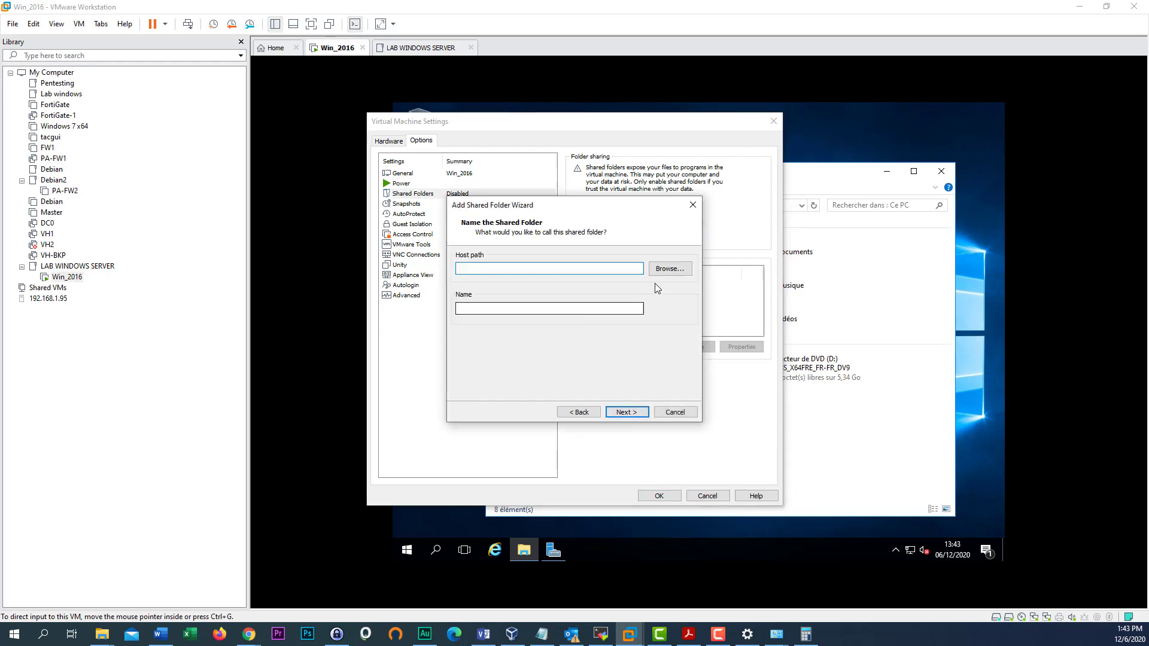
left_click(668, 268)
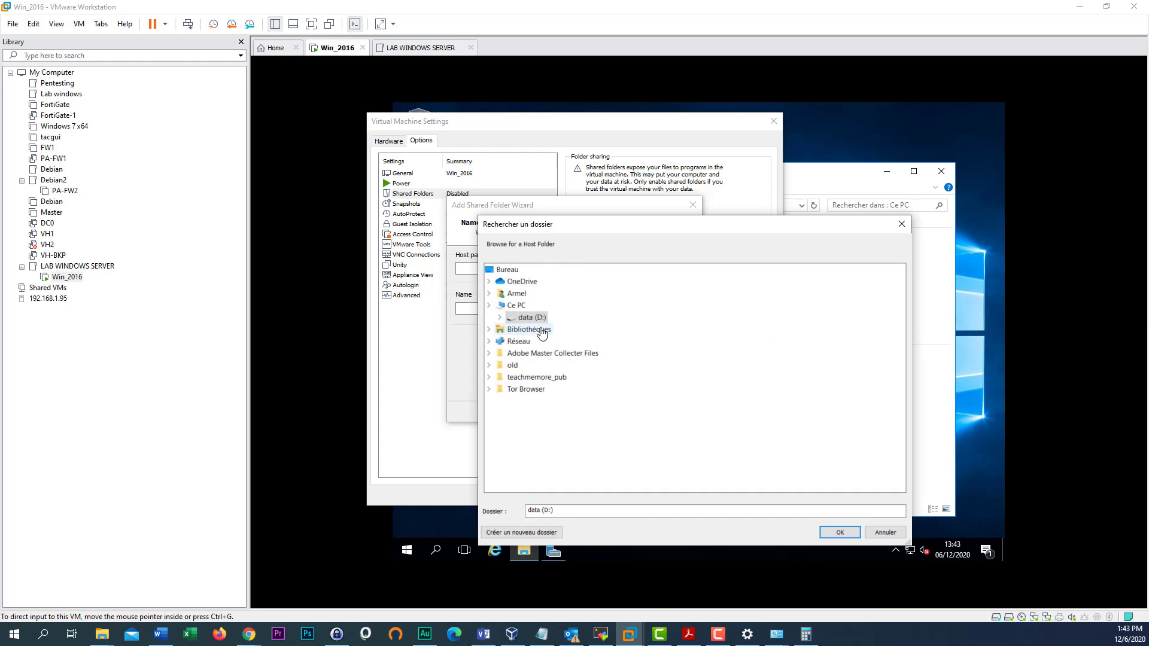
scroll(592, 429, "down", 1)
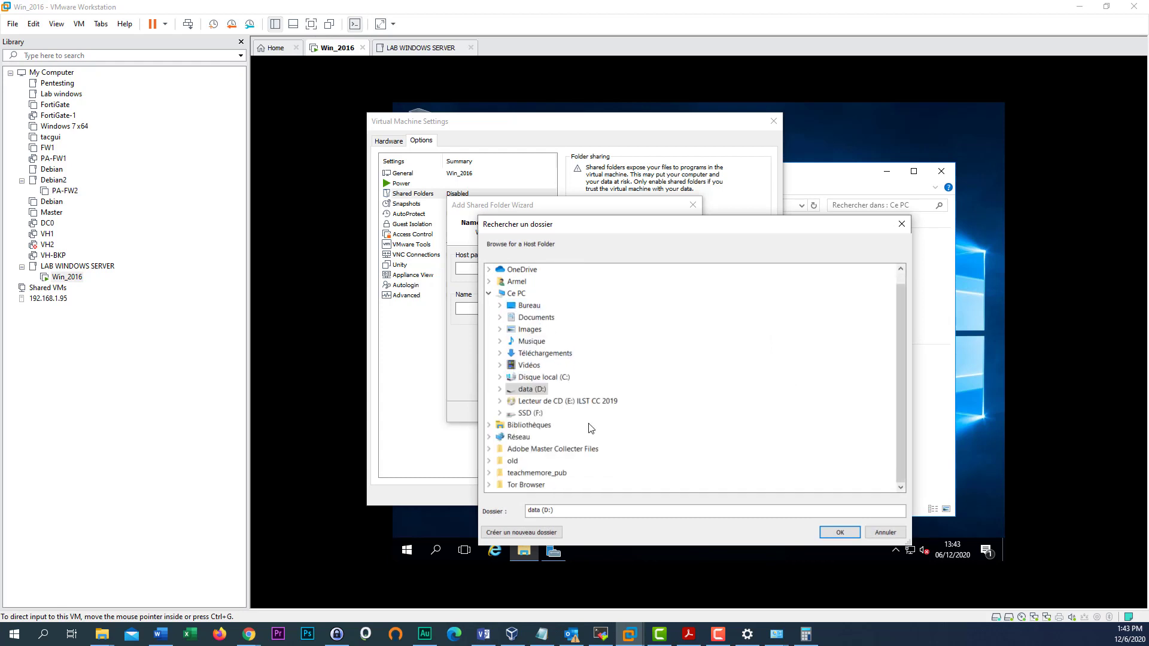
left_click(514, 463)
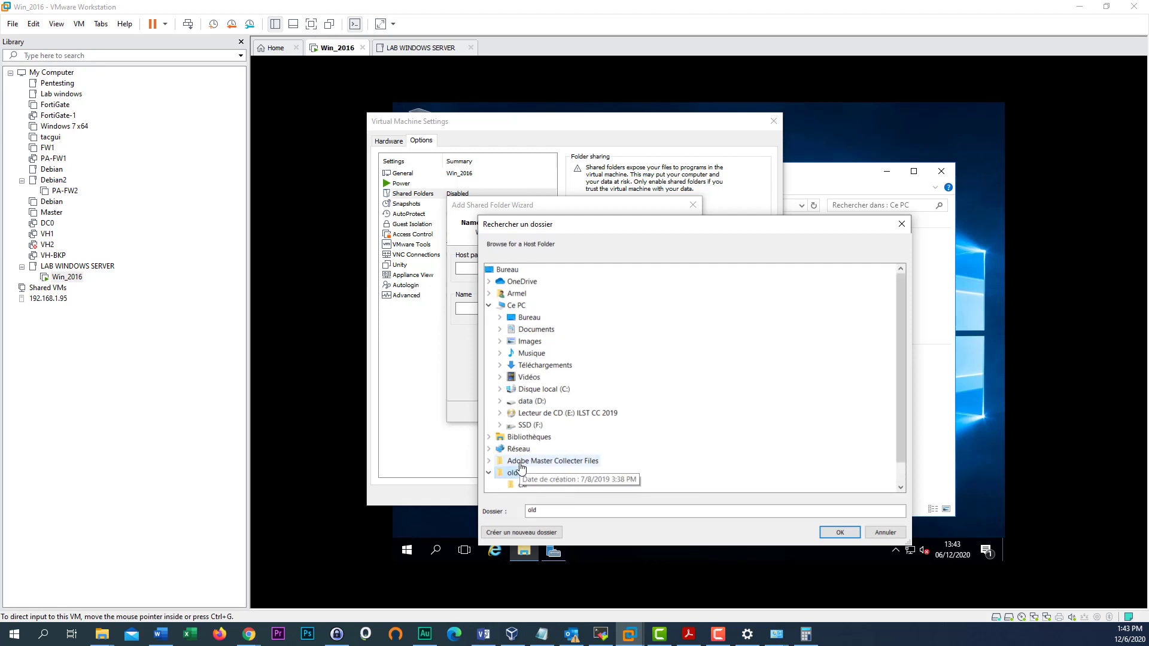
left_click(845, 532)
left_click(620, 414)
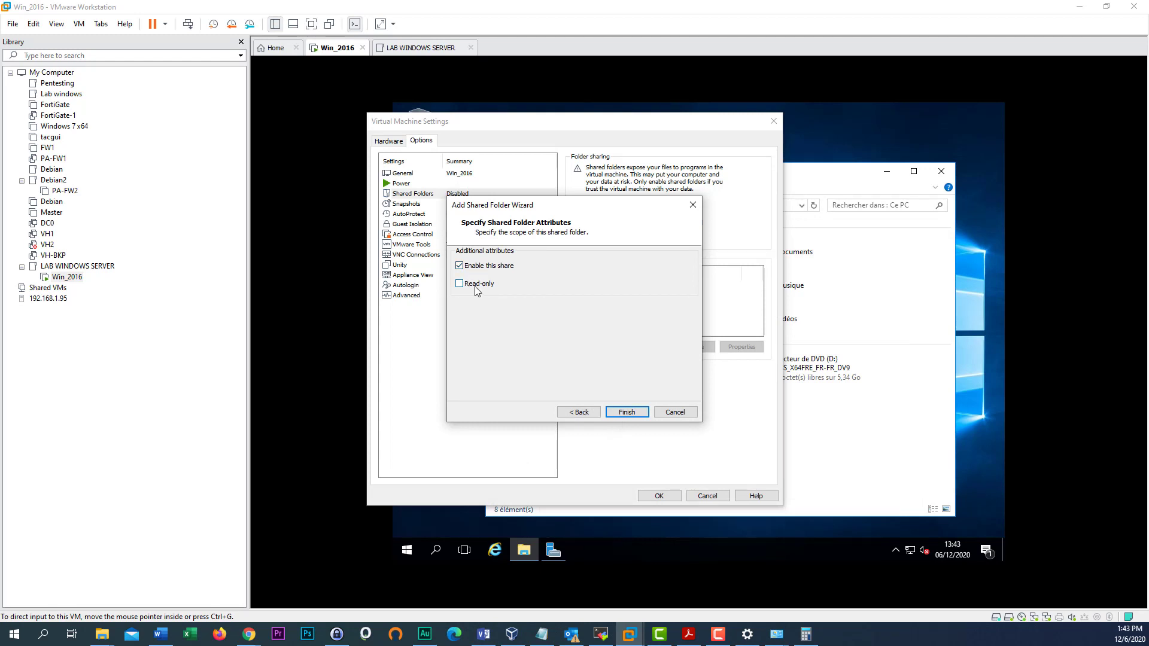
left_click(626, 412)
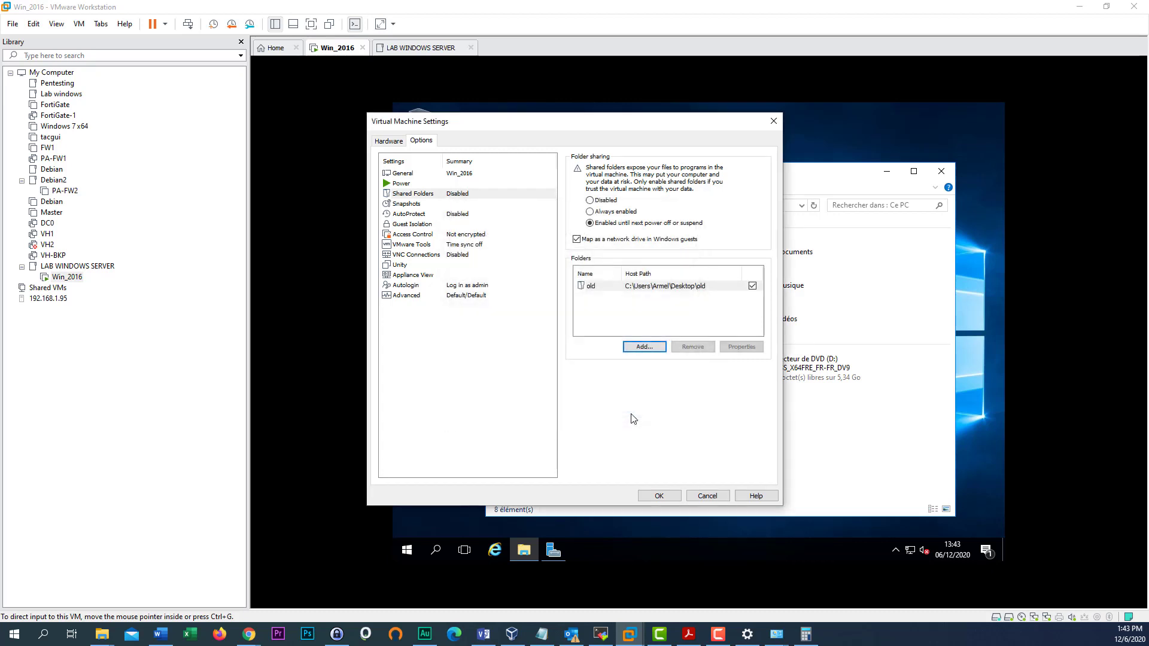
left_click(658, 495)
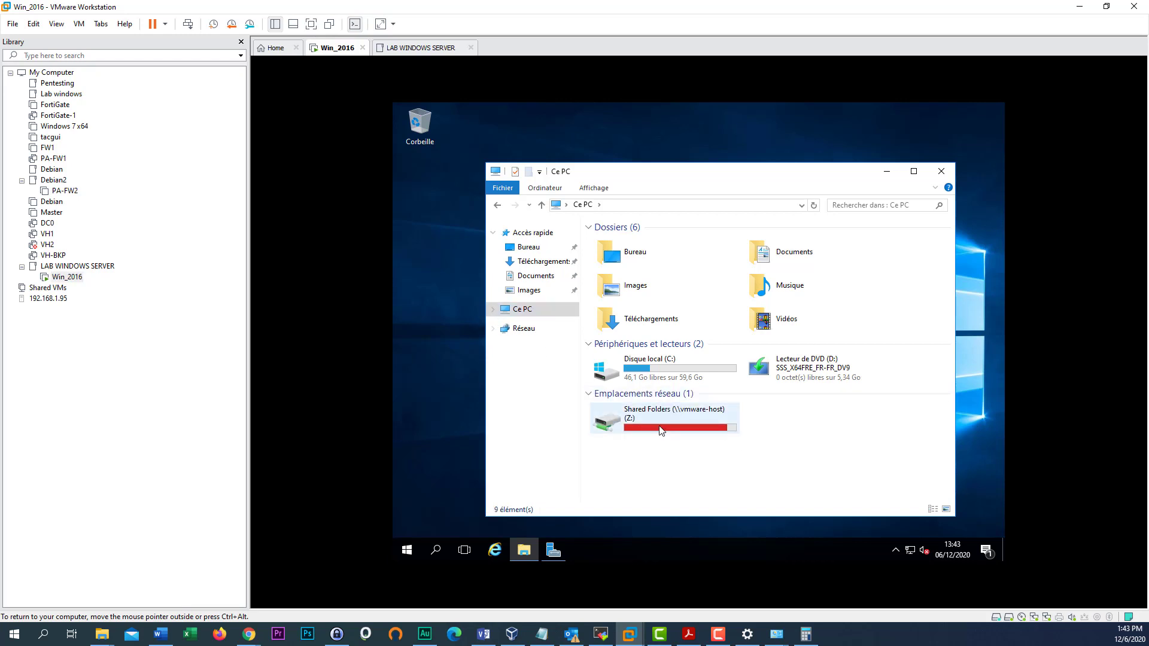
- Open the old folder on the guest's Shared Folders (Z:) drive and copy the 3cx2 image to the guest desktop
left_click(680, 432)
double_click(681, 432)
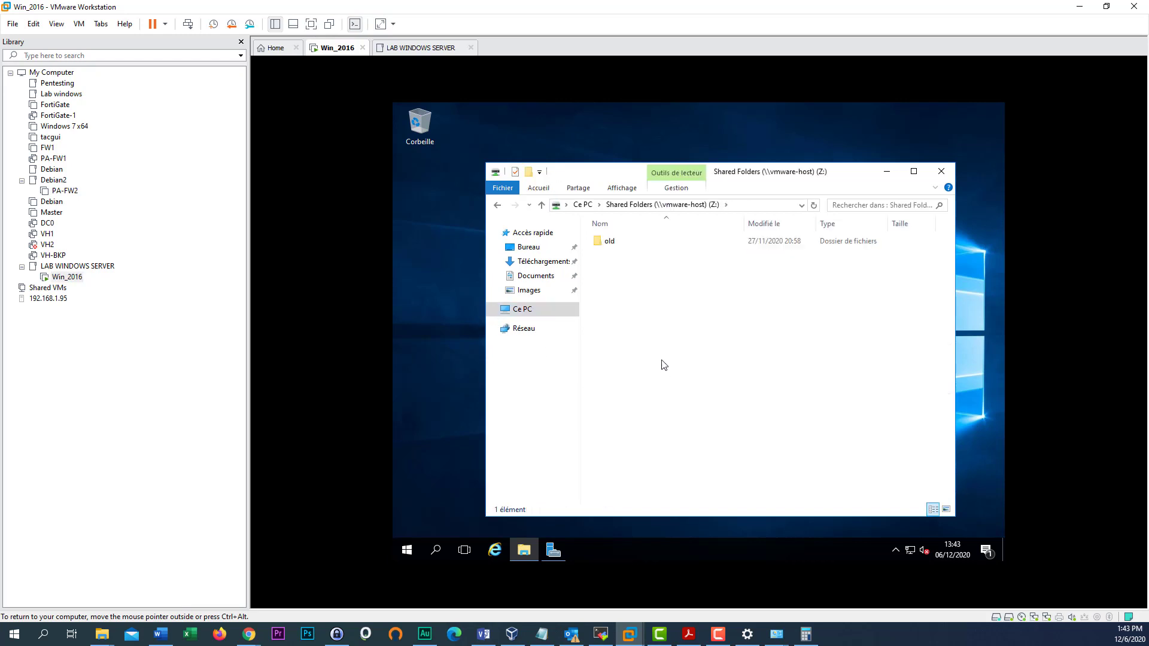
double_click(611, 243)
left_click(658, 303)
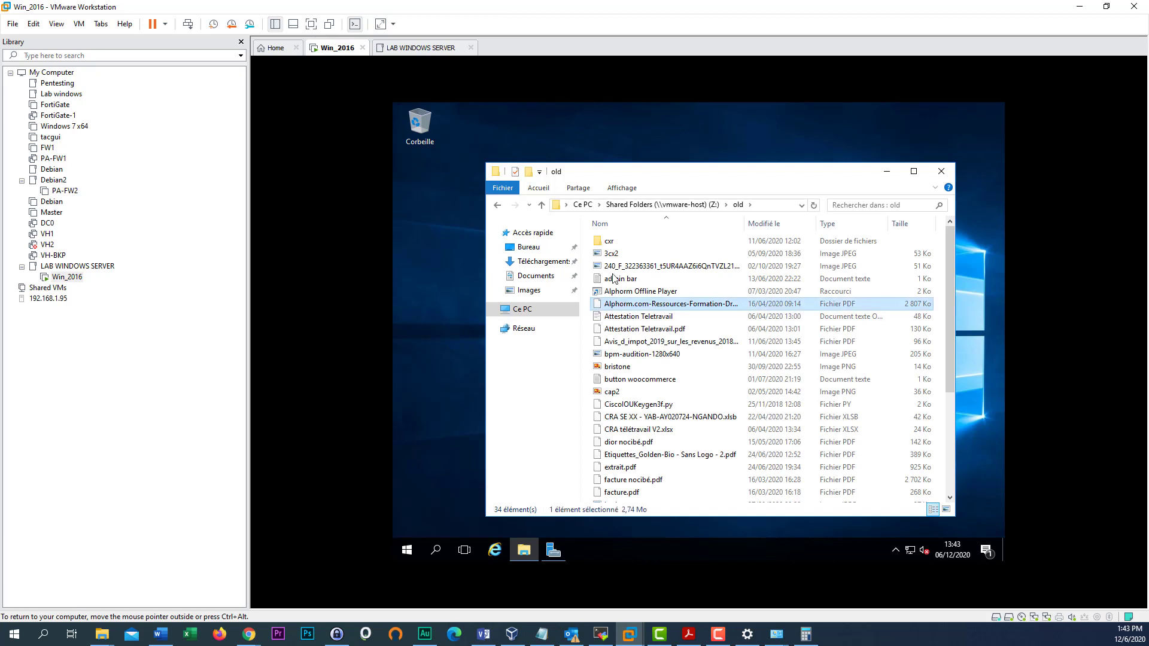
left_click_drag(616, 253, 428, 200)
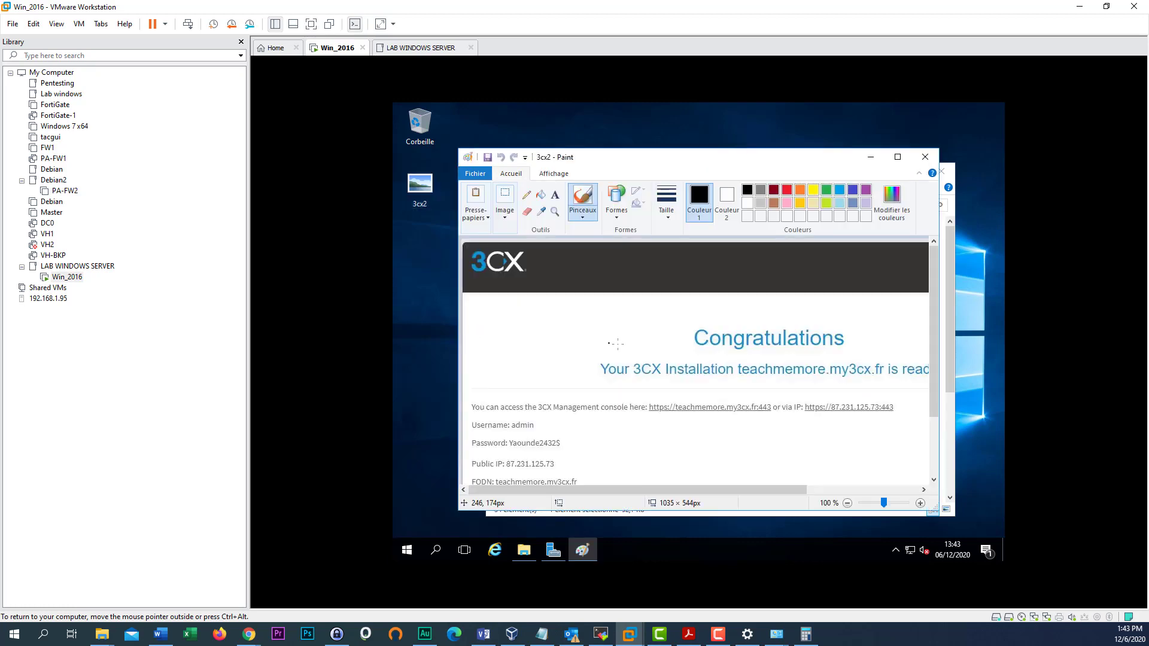
- Minimize the guest's Paint window, and minimize File Explorer after looking through the files in the shared old folder
left_click(871, 157)
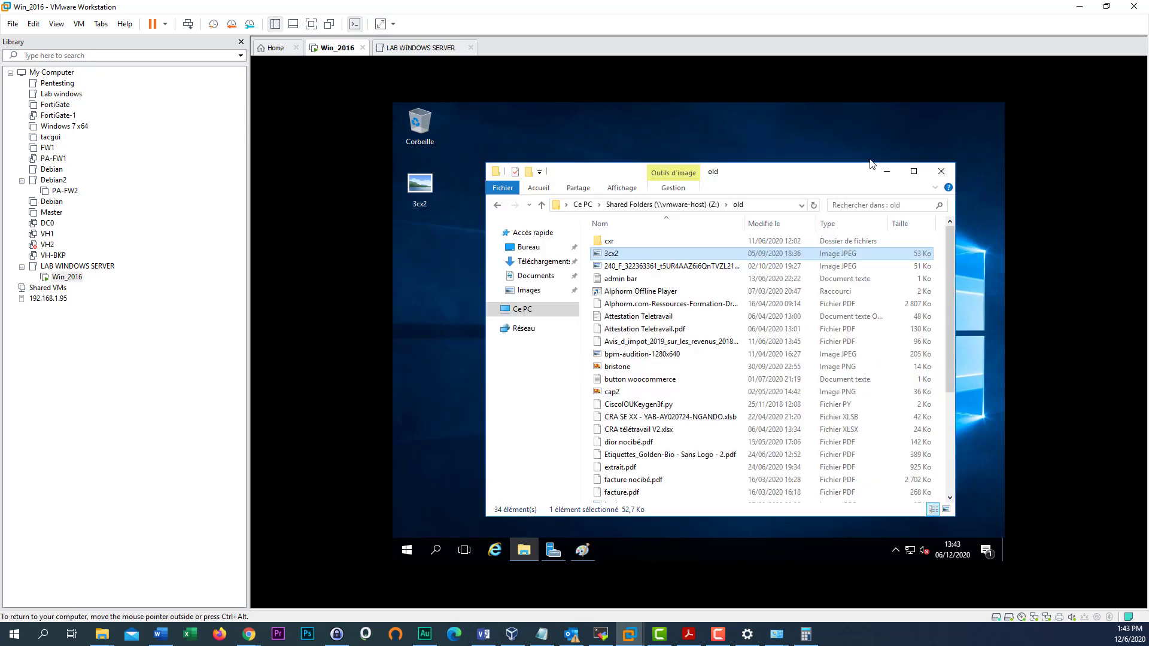
left_click(640, 430)
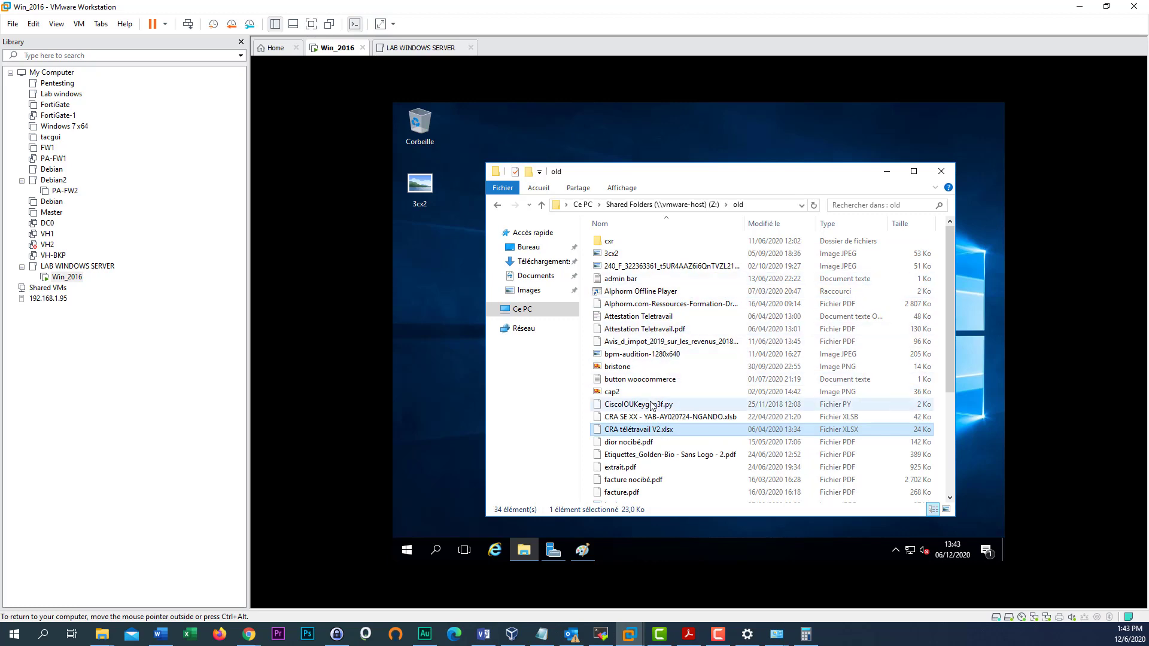
scroll(657, 329, "down", 4)
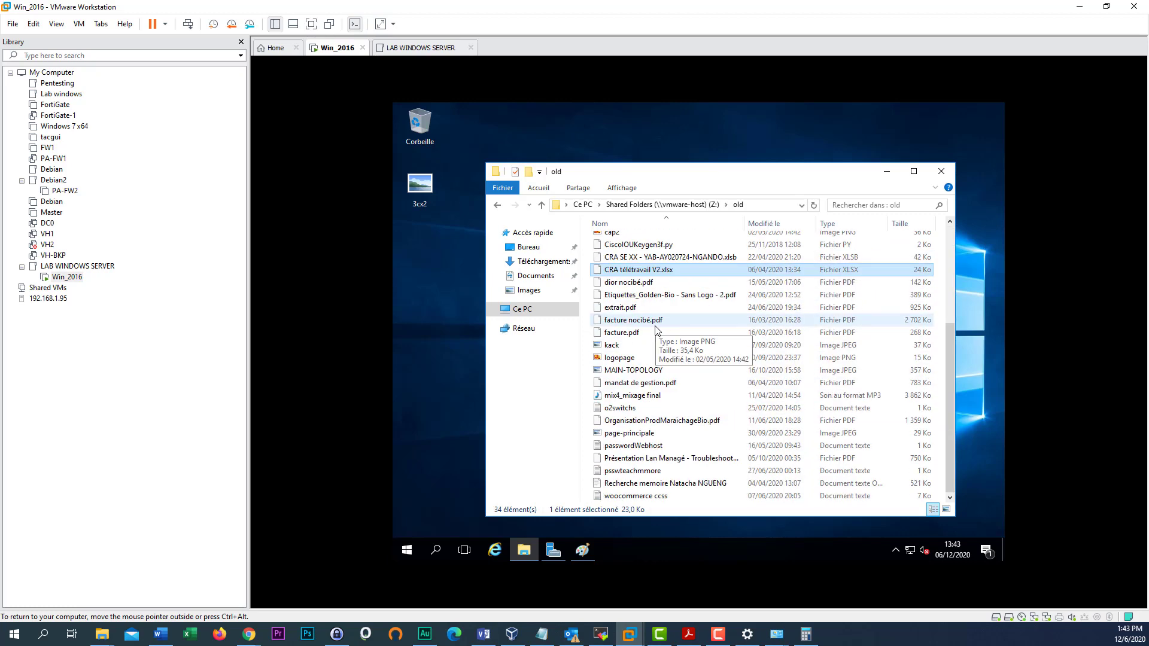
scroll(676, 350, "up", 4)
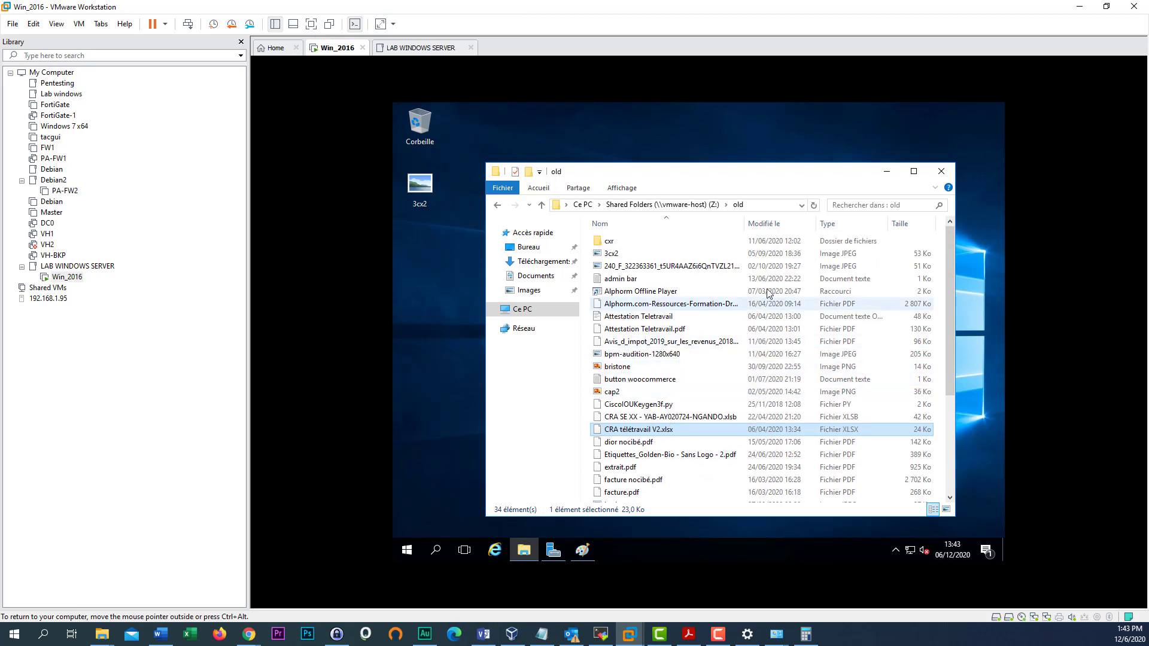
left_click(884, 173)
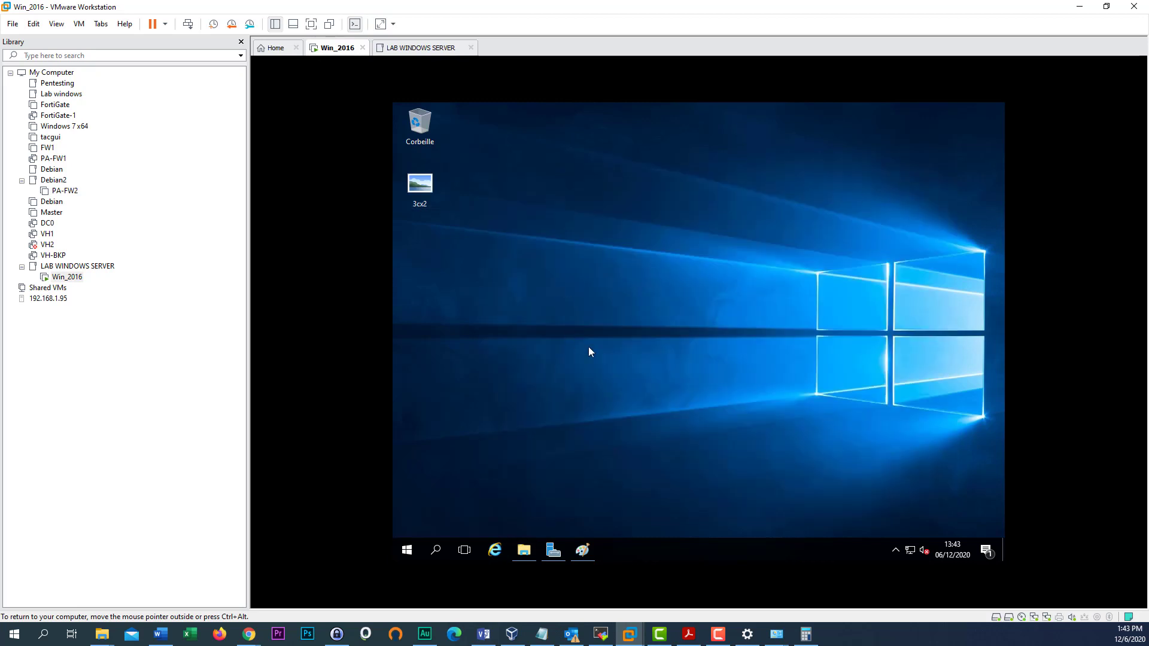
left_click_drag(688, 323, 407, 171)
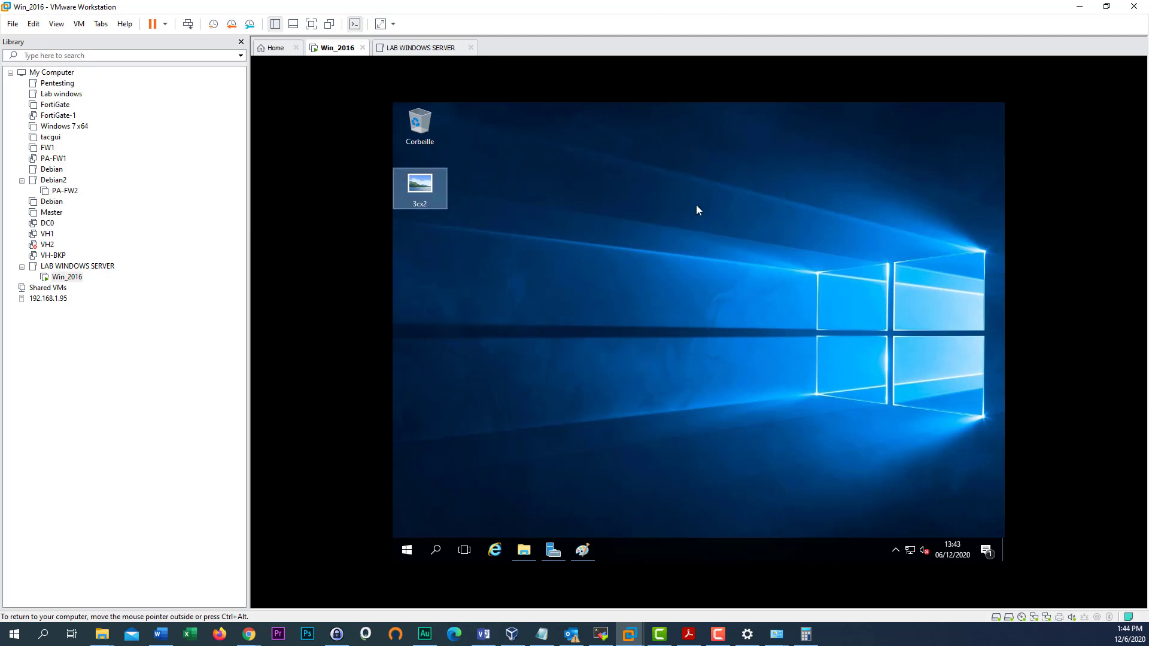
left_click(545, 276)
left_click_drag(545, 275, 395, 169)
left_click(550, 307)
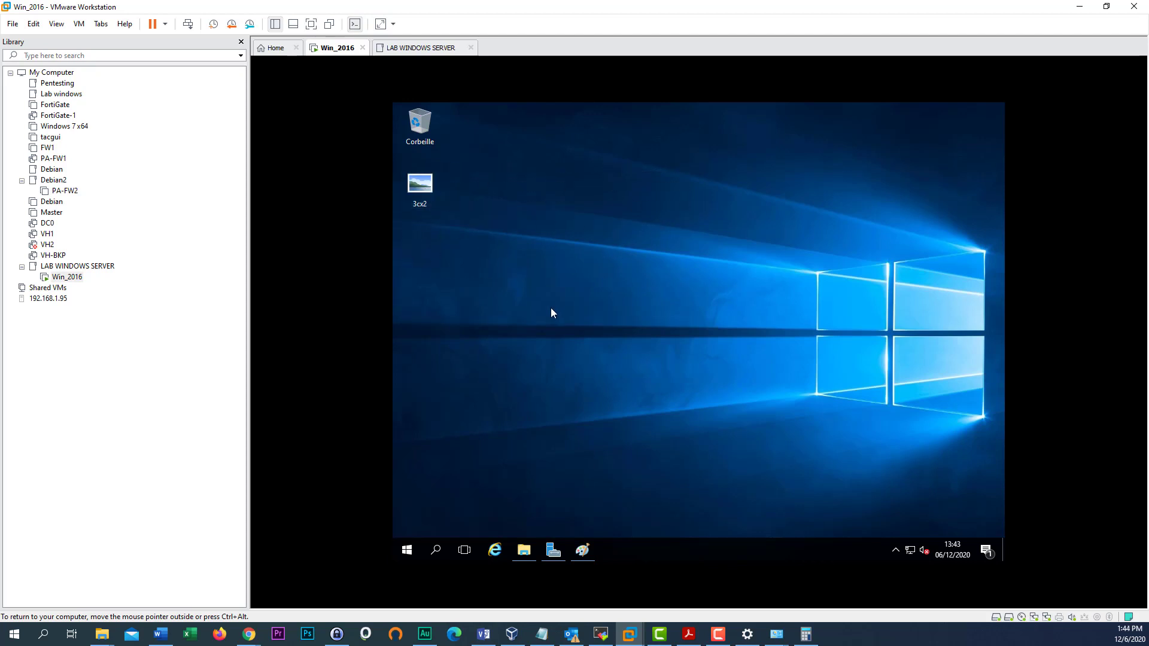
left_click_drag(638, 286, 443, 180)
left_click(495, 228)
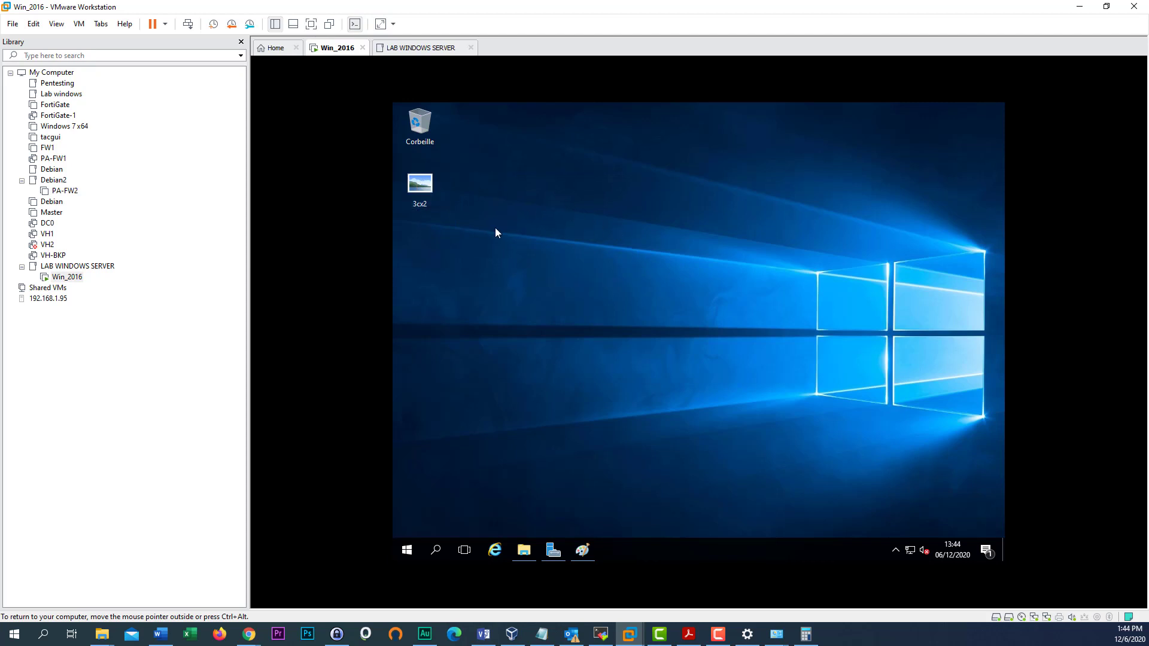